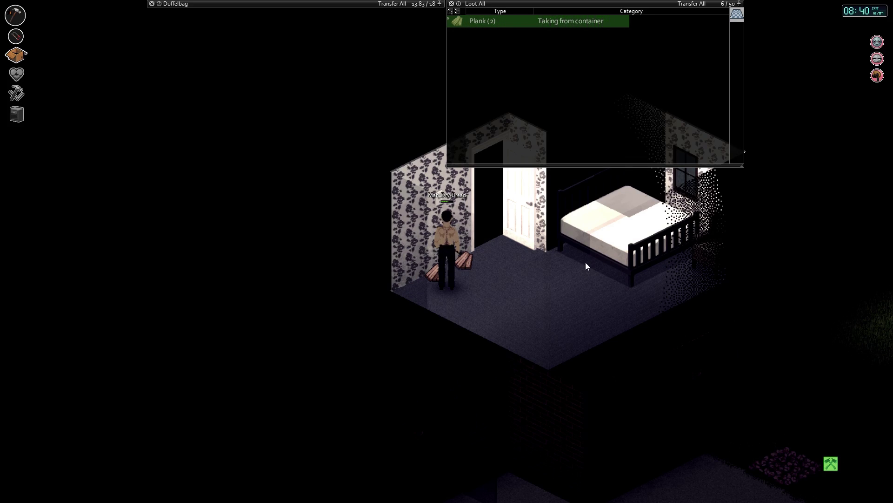
Transfer the bedroom planks into the Duffelbag and view the main inventory
click(586, 262)
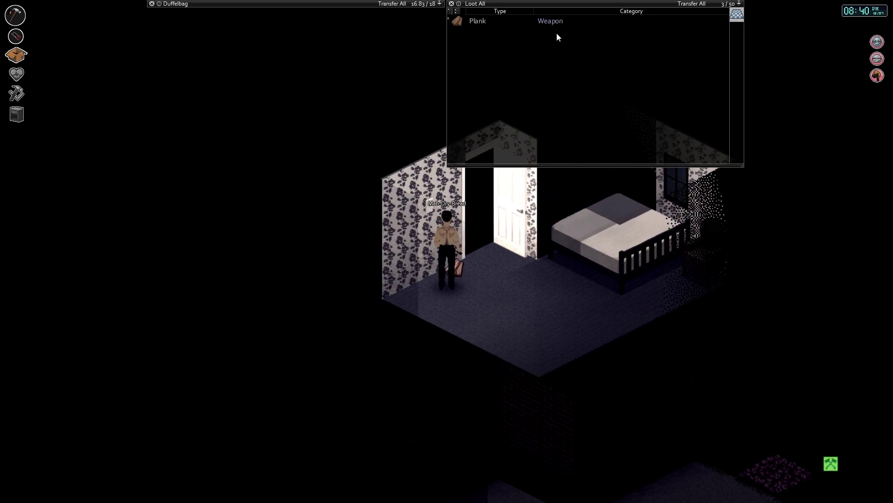
click(436, 15)
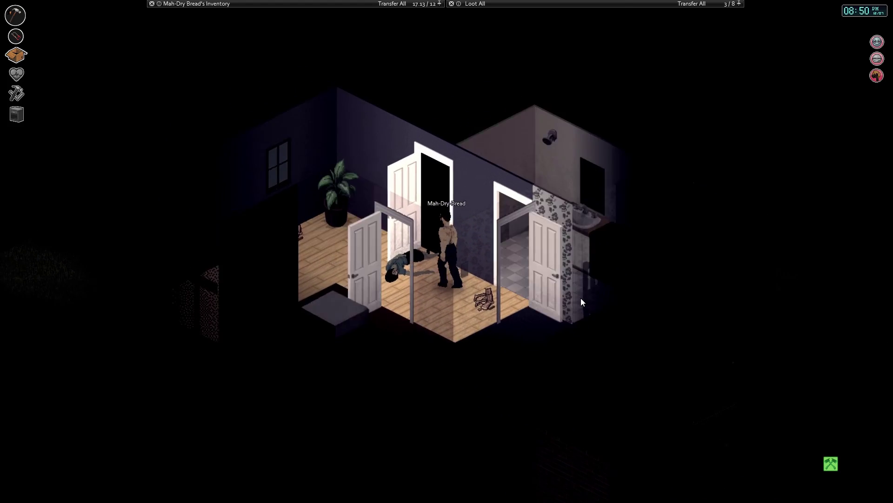
Pick up the large potted plant with the furniture Pick up tool
key(a)
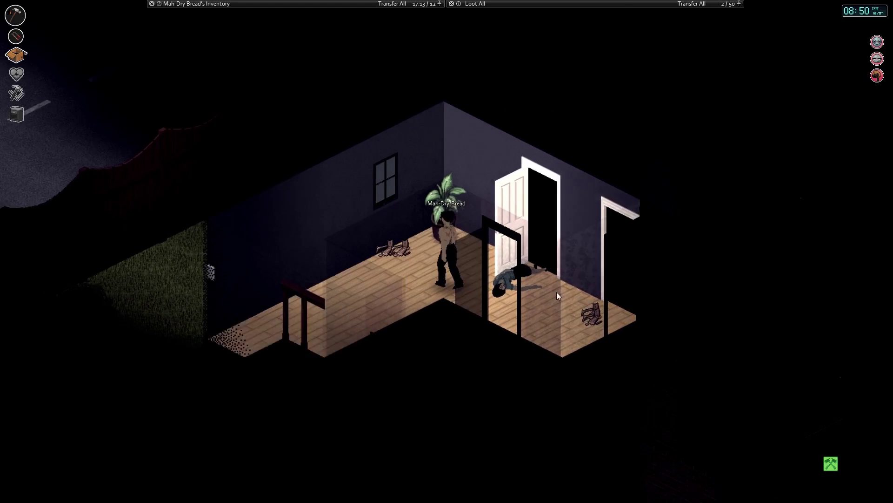
click(17, 114)
click(59, 117)
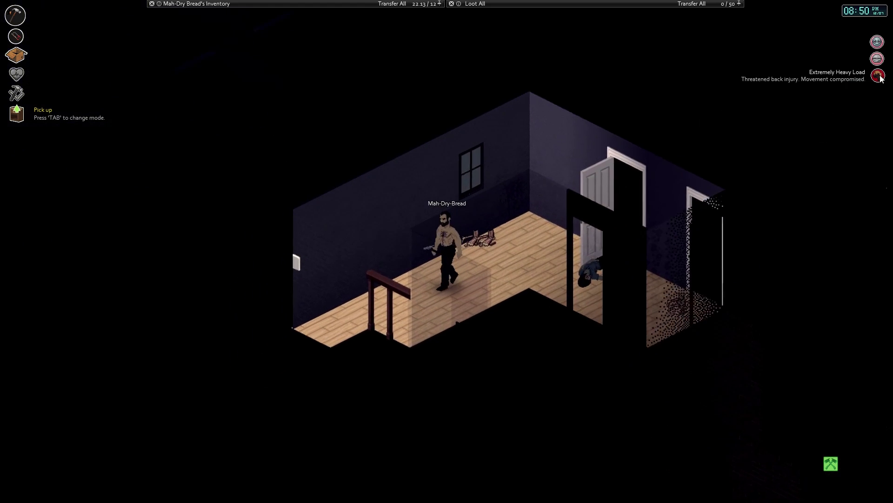
Carry the potted plant downstairs and outside, and place it on the road
key(s)
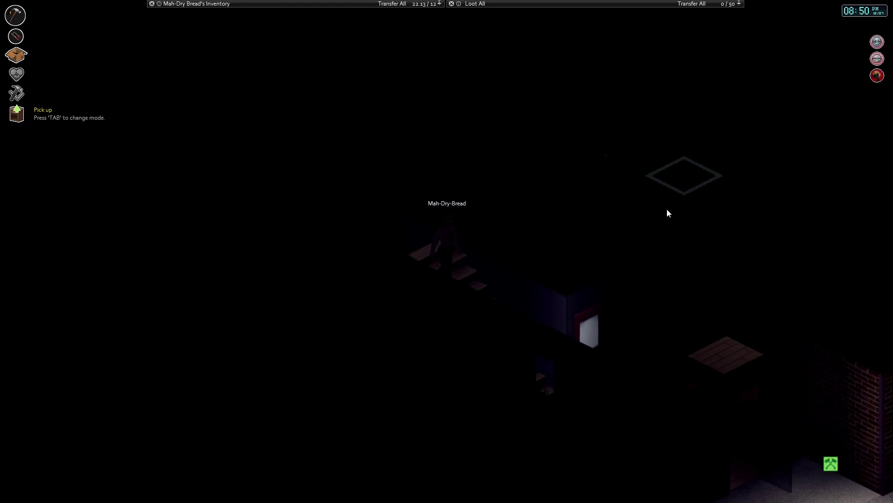
key(s)
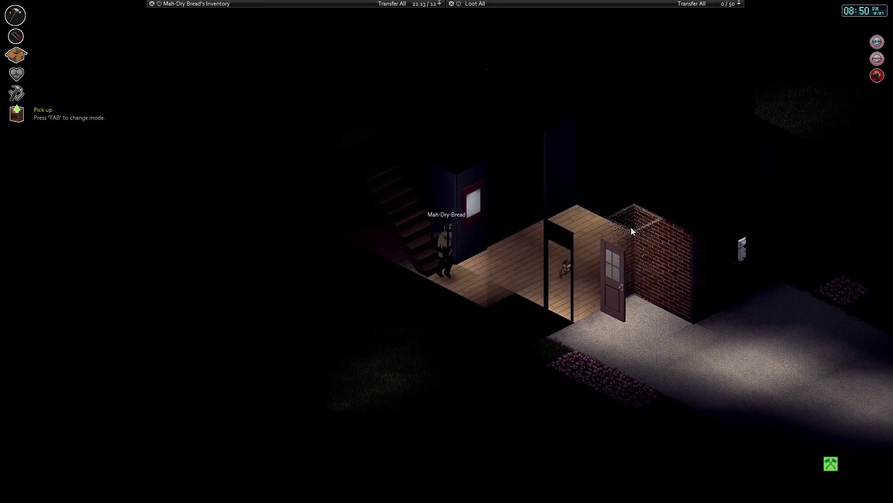
key(s)
scroll(630, 229, down, 2)
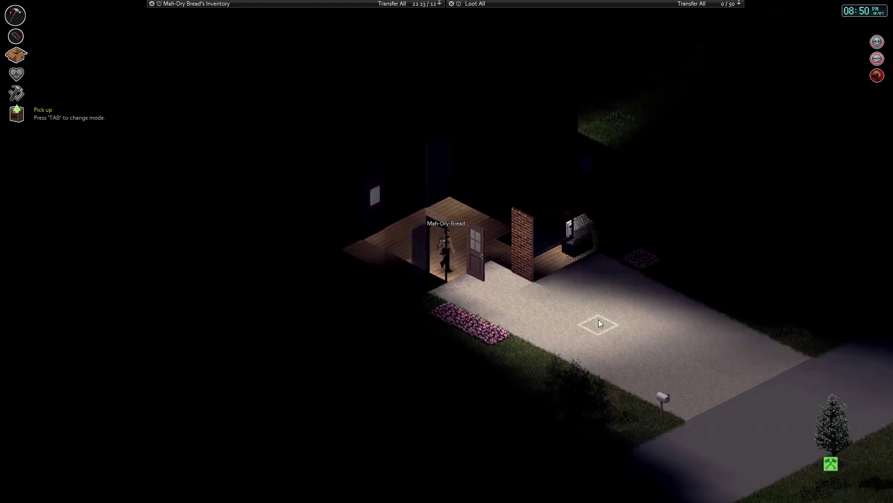
scroll(598, 319, down, 2)
scroll(600, 317, down, 2)
scroll(600, 315, down, 2)
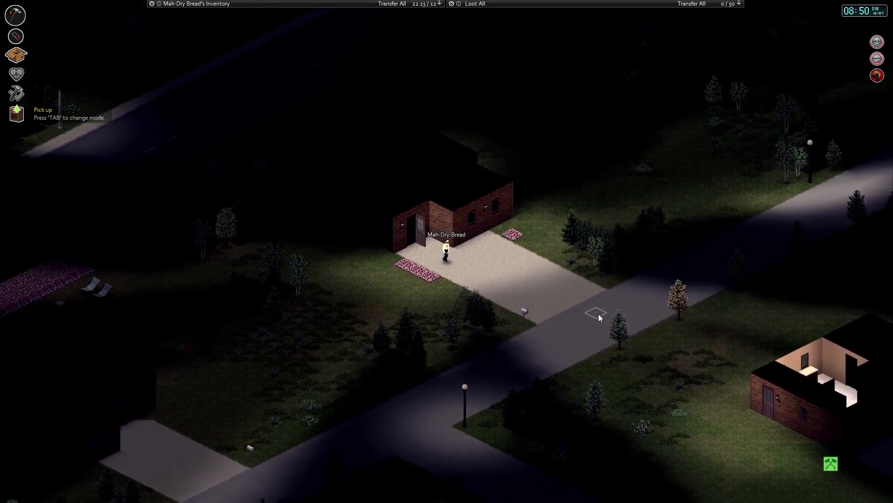
scroll(598, 313, down, 2)
scroll(598, 313, down, 2)
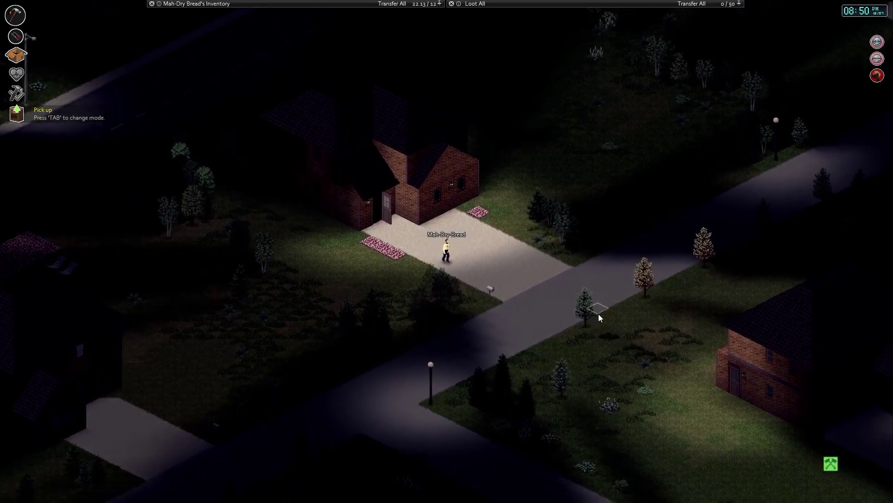
scroll(480, 303, up, 2)
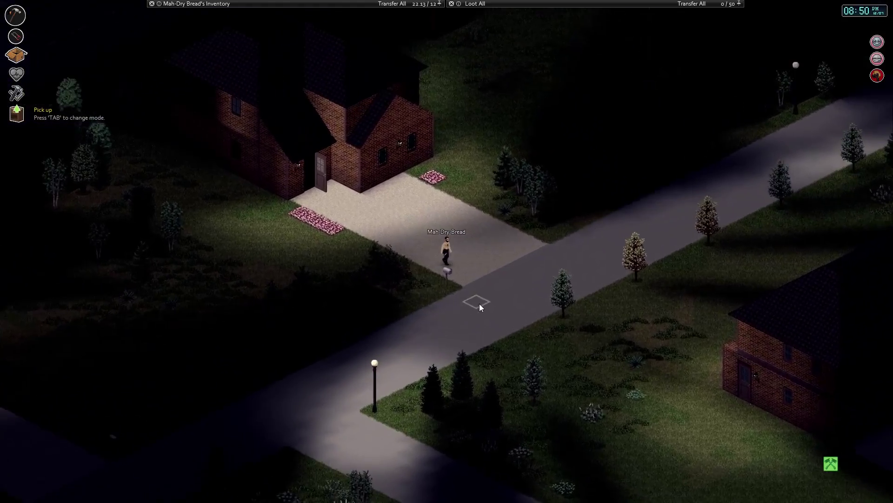
key(Tab)
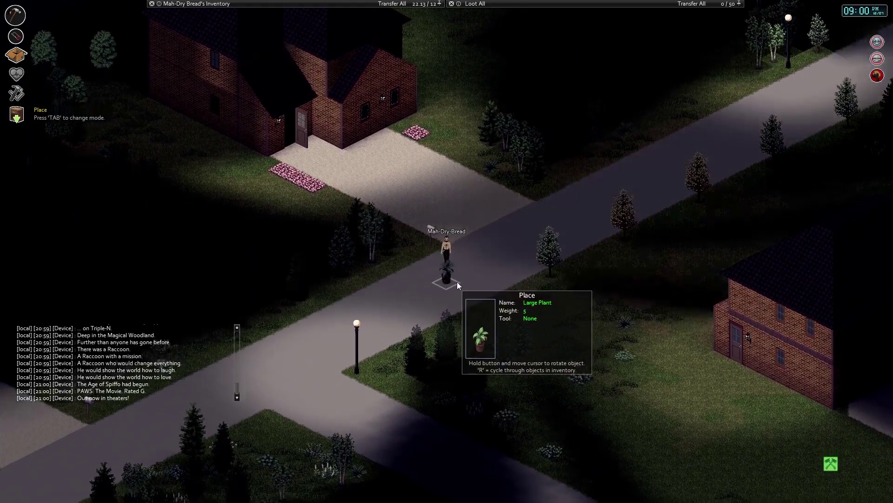
click(491, 286)
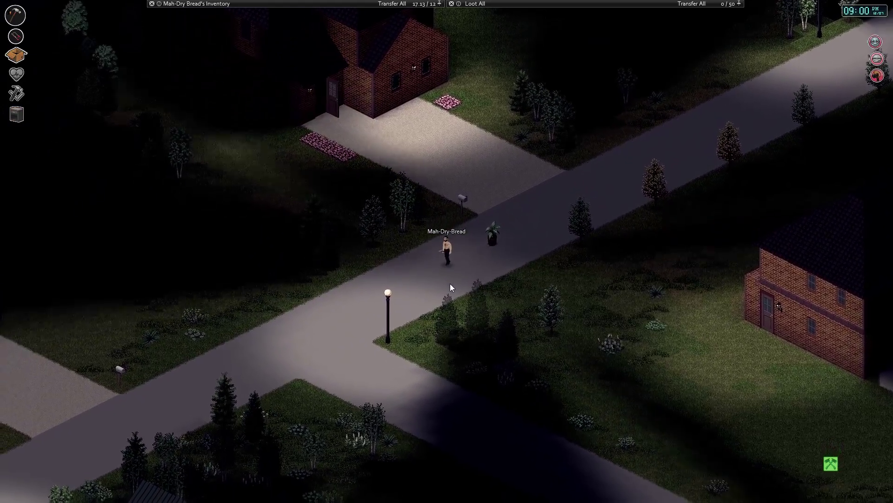
scroll(451, 284, down, 3)
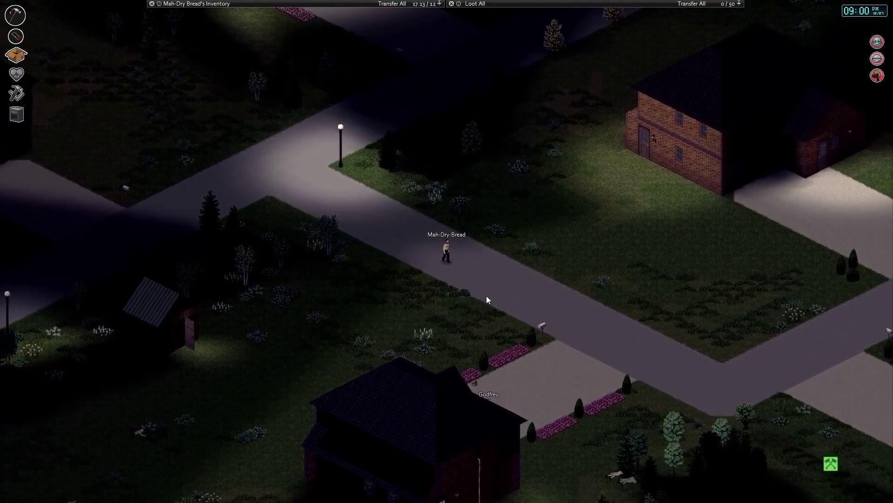
scroll(488, 324, up, 3)
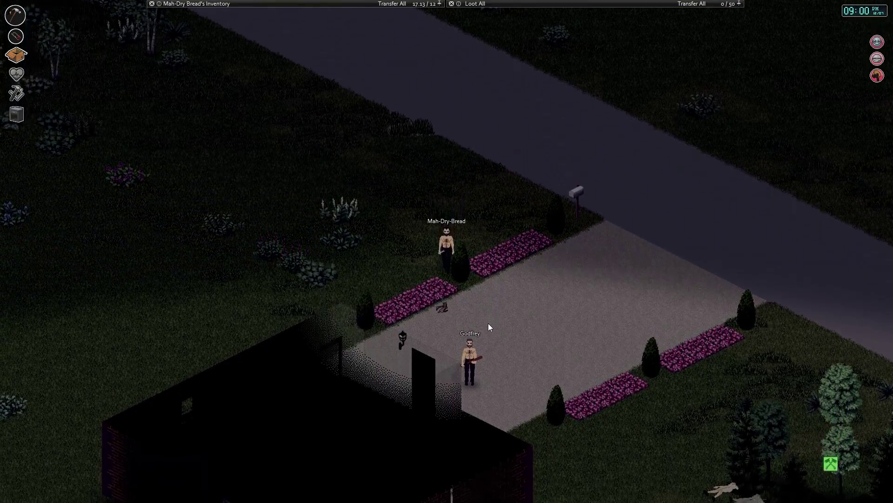
scroll(487, 323, up, 3)
Use the wall lamp's action menu, then walk through the doorway into the living room
right_click(378, 322)
click(481, 329)
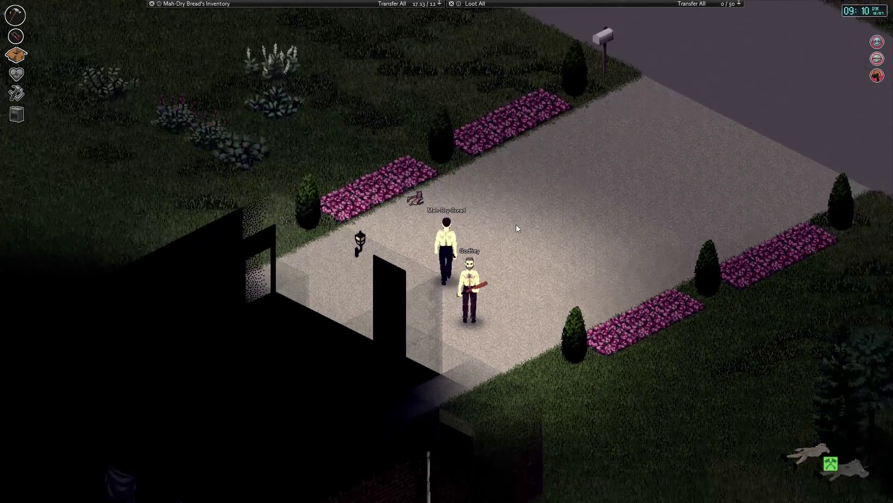
scroll(515, 223, down, 3)
scroll(505, 243, up, 1)
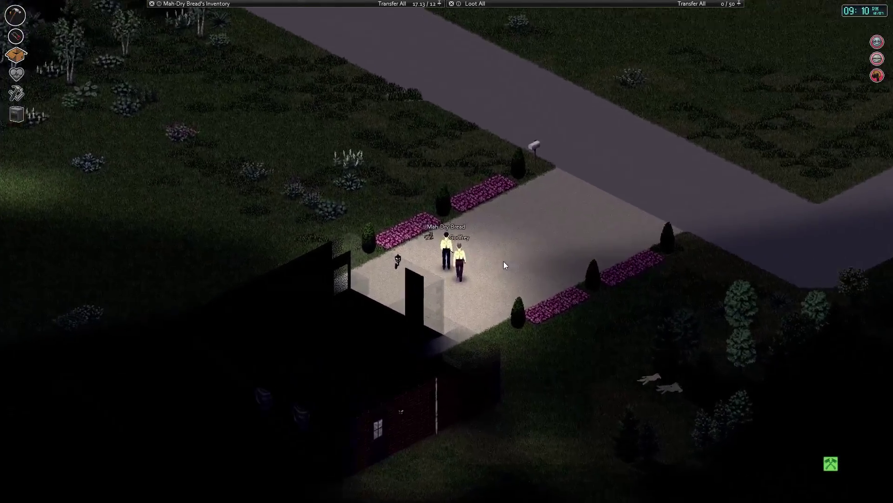
scroll(503, 261, up, 3)
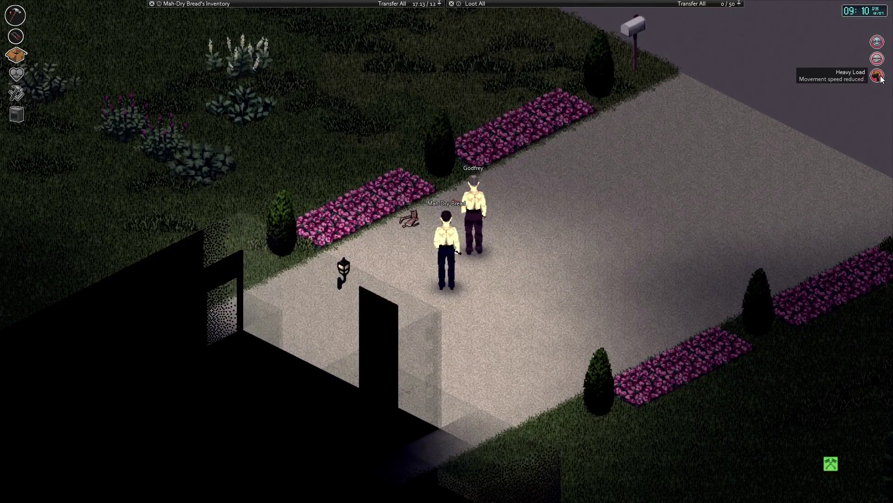
key(s)
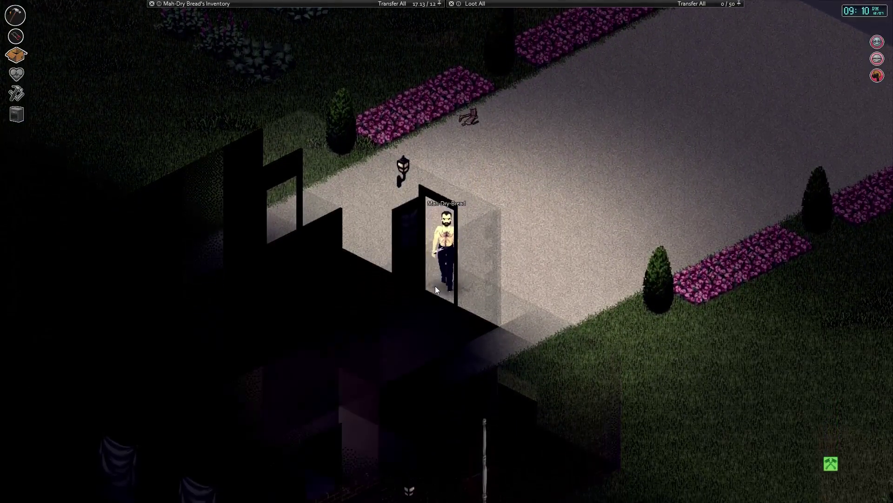
key(w)
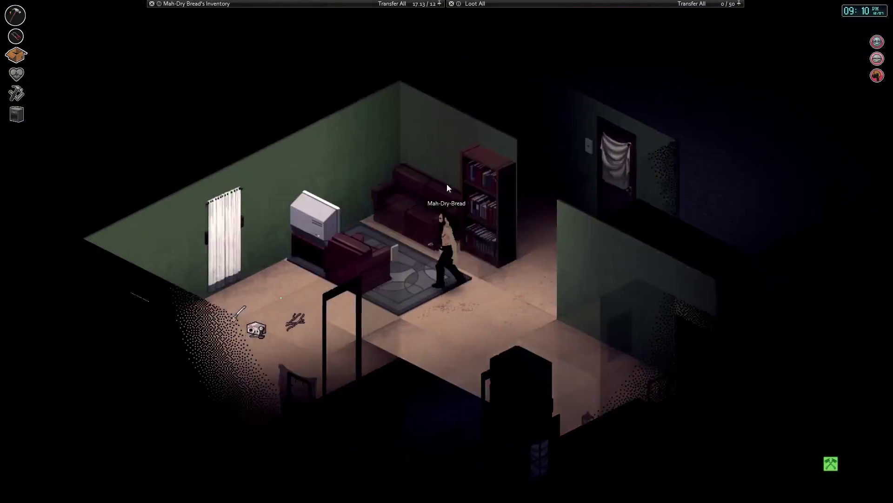
Start reading Carpentry for Intermediates from the inventory
key(w)
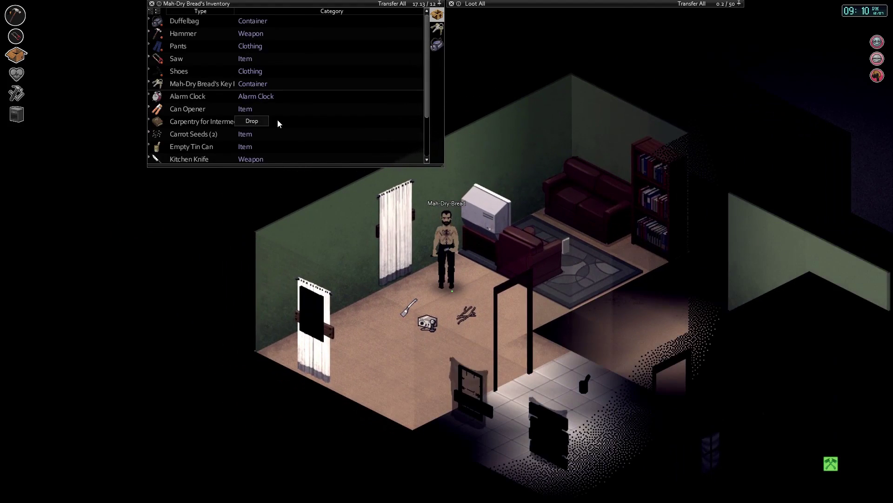
right_click(277, 121)
click(230, 179)
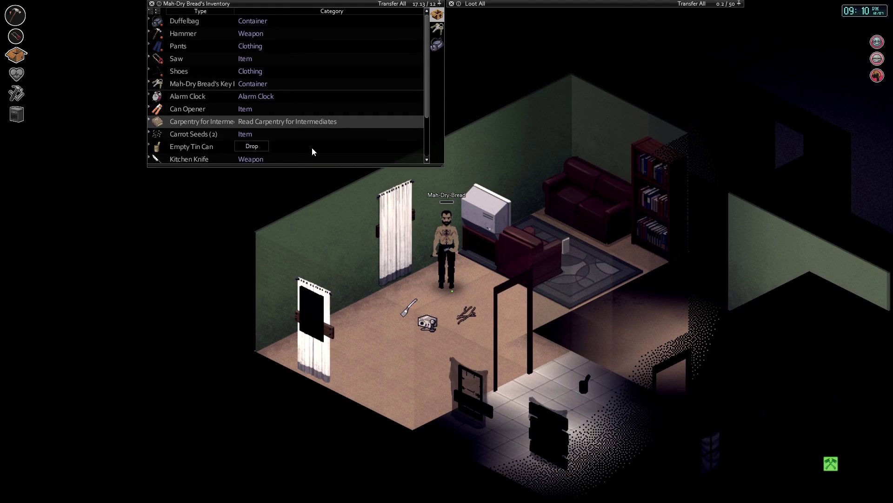
scroll(312, 147, down, 3)
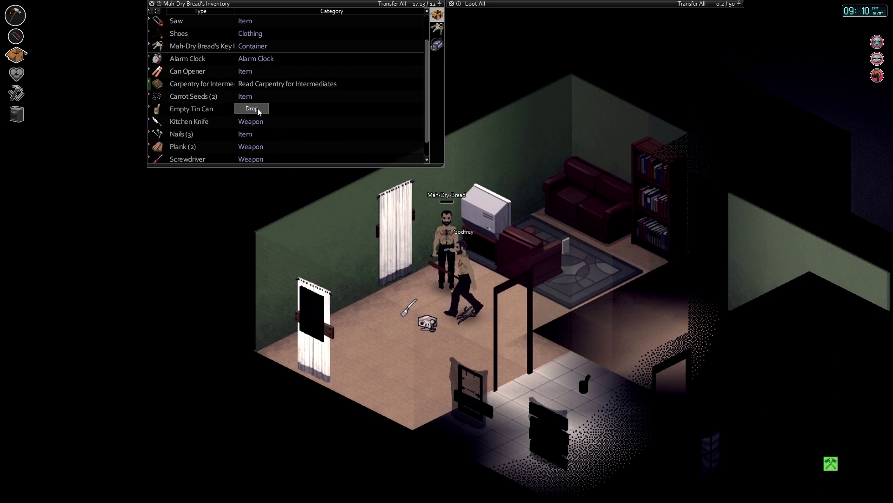
scroll(221, 116, down, 1)
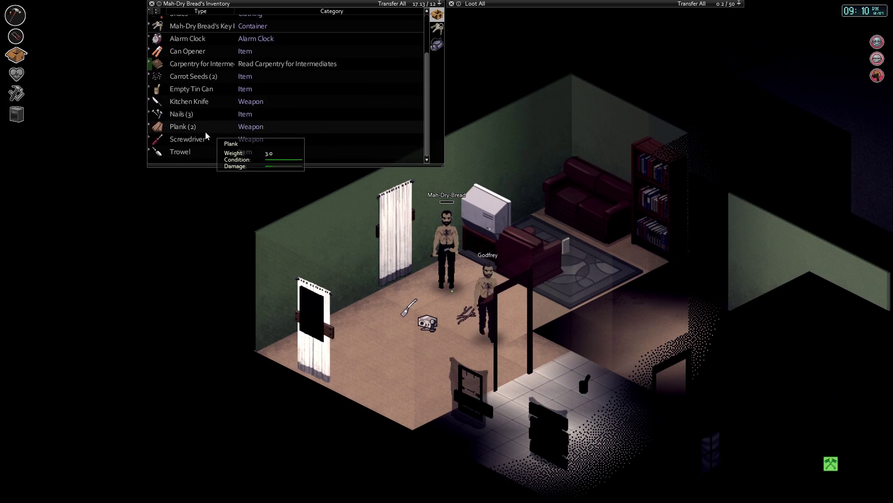
Barricade the living-room window with two planks
key(i)
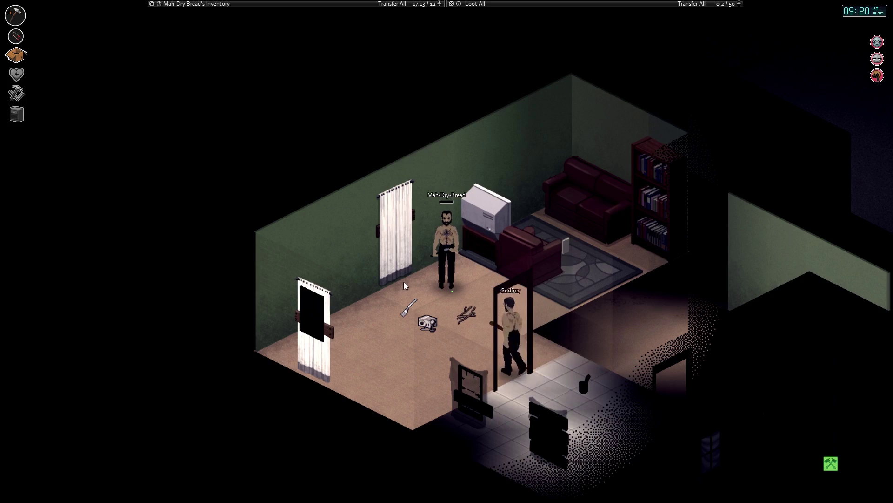
key(s)
right_click(401, 251)
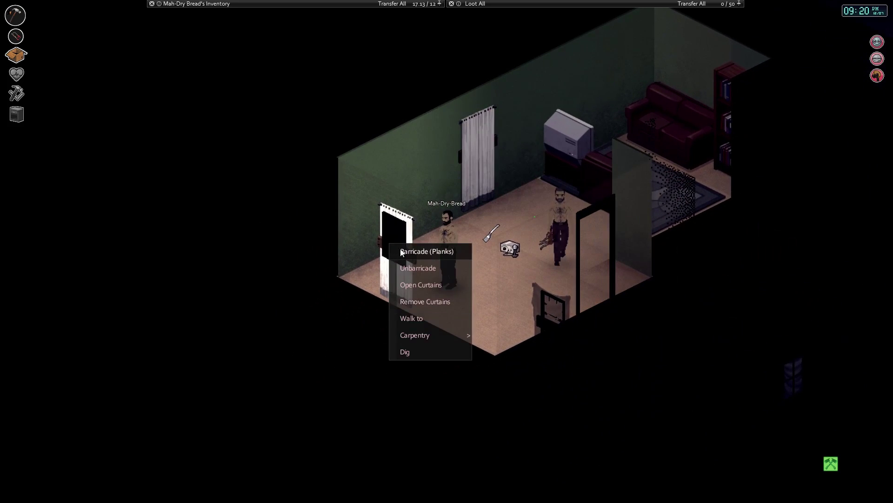
click(427, 251)
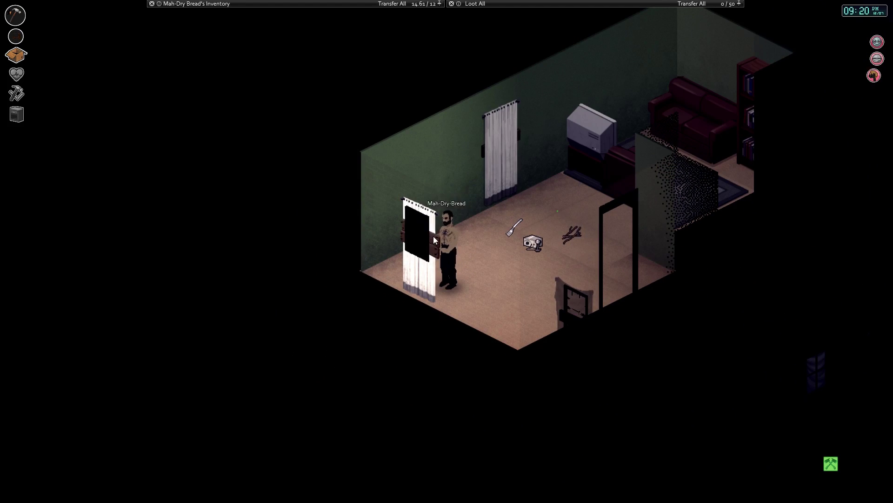
right_click(480, 161)
click(540, 231)
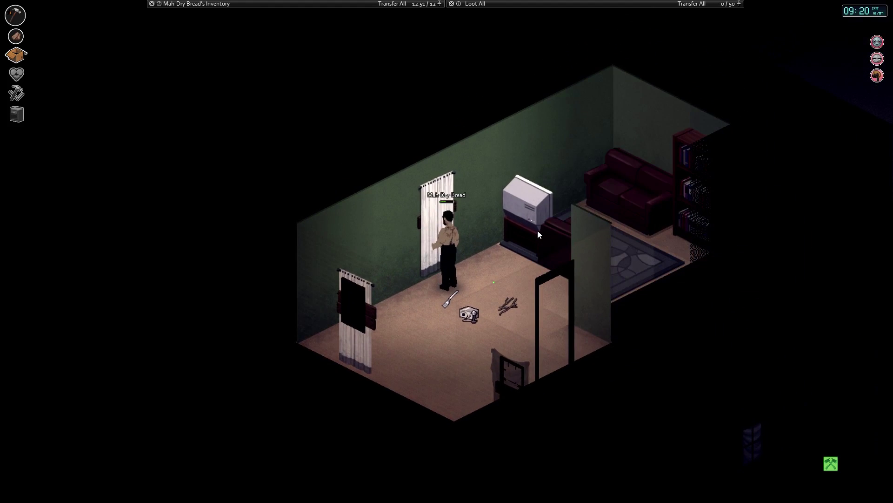
scroll(478, 207, down, 3)
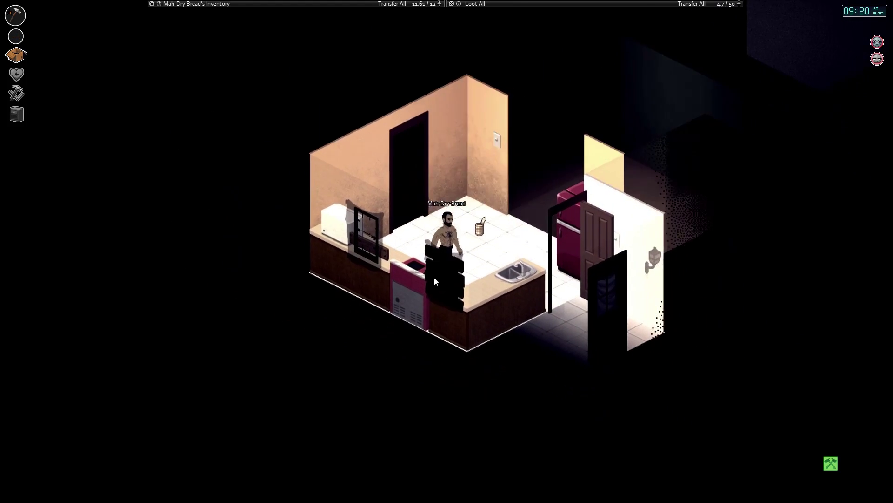
Board up the kitchen window with planks and check the Carpentry skill level
key(a)
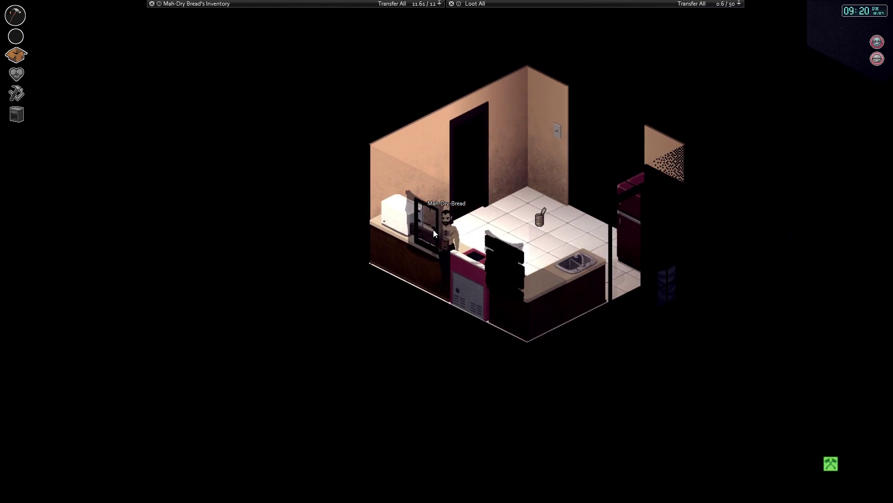
right_click(433, 229)
click(446, 236)
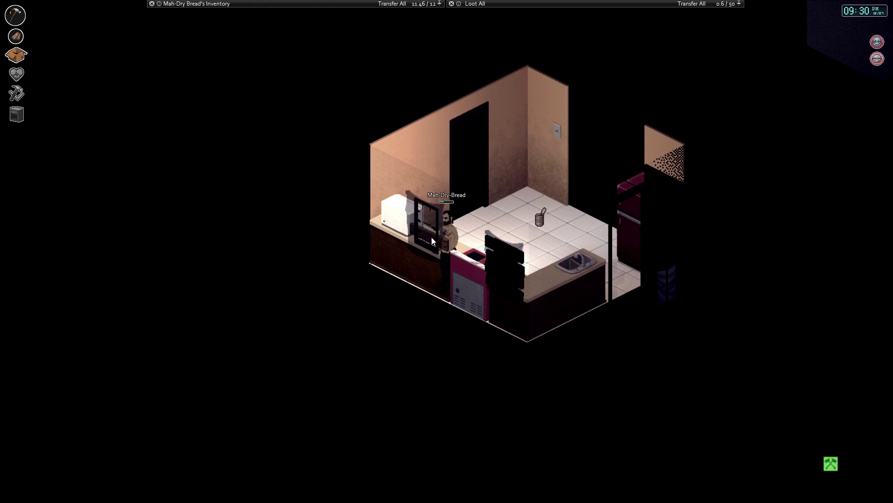
right_click(428, 233)
click(454, 229)
key(l)
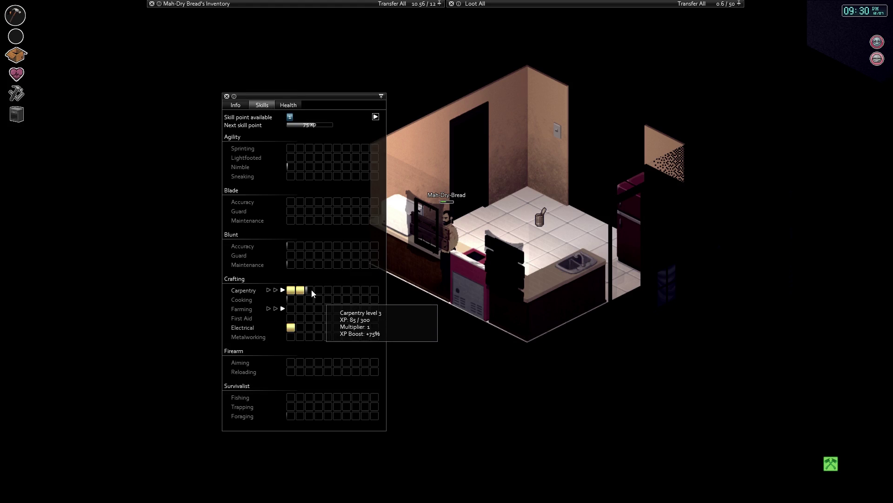
key(l)
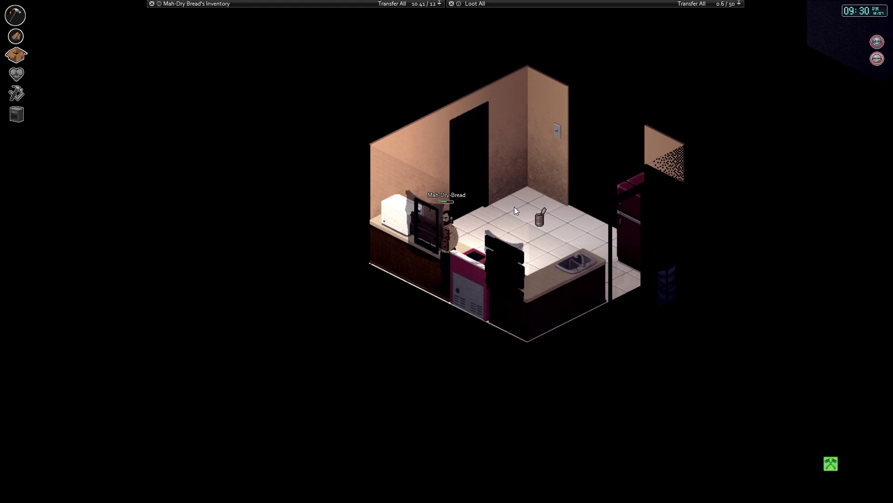
Add another plank barricade to the kitchen window and review Carpentry again
right_click(433, 224)
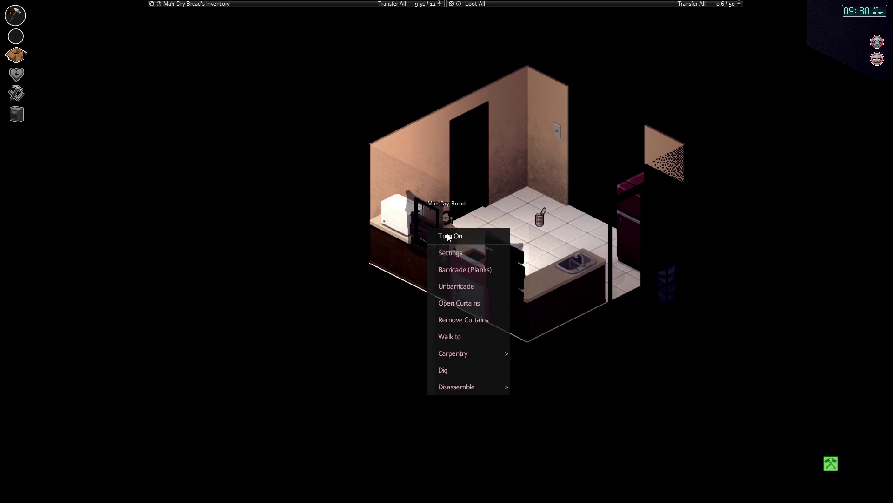
click(472, 269)
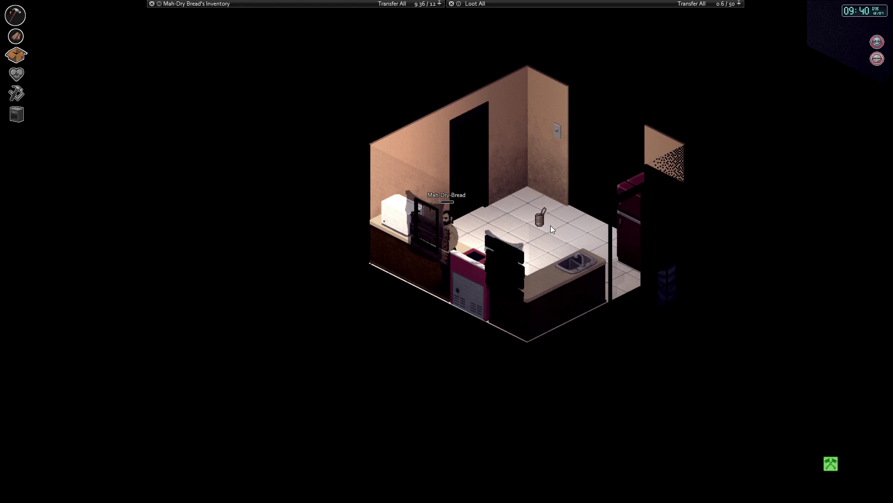
right_click(426, 229)
click(581, 185)
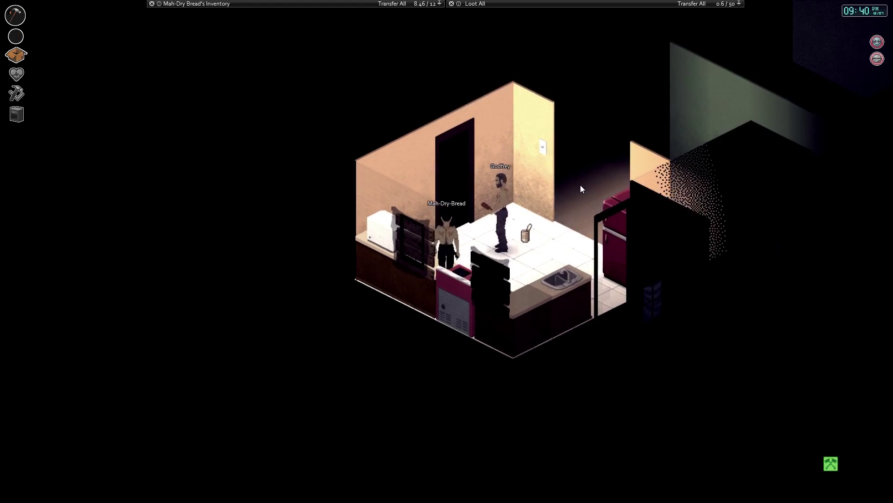
key(c)
key(c)
Close the rear window's curtains and barricade the front window with planks
right_click(429, 230)
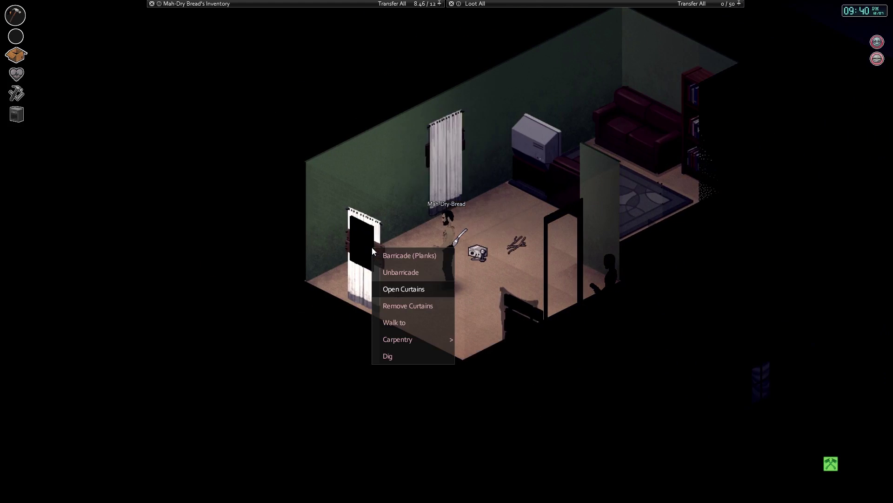
click(393, 256)
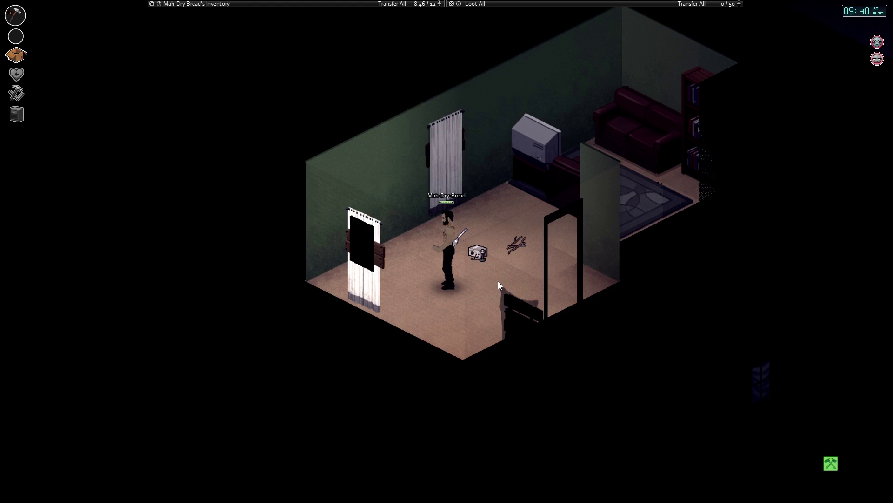
key(a)
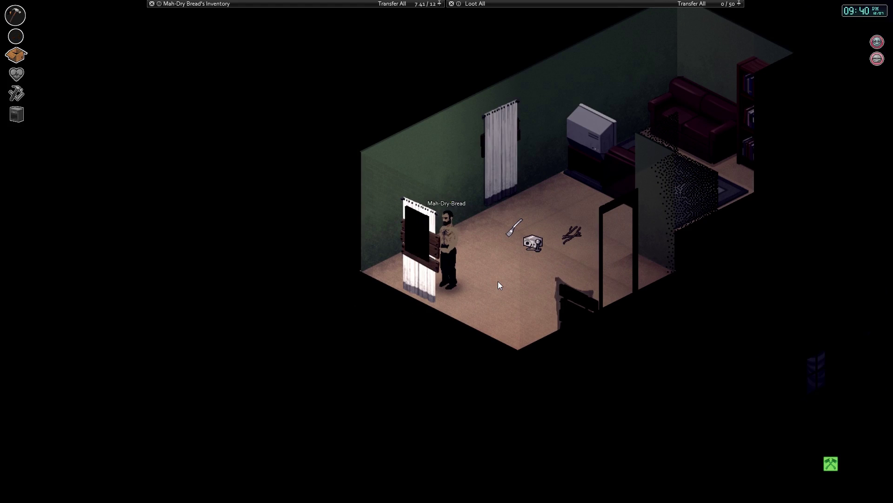
right_click(422, 245)
click(435, 254)
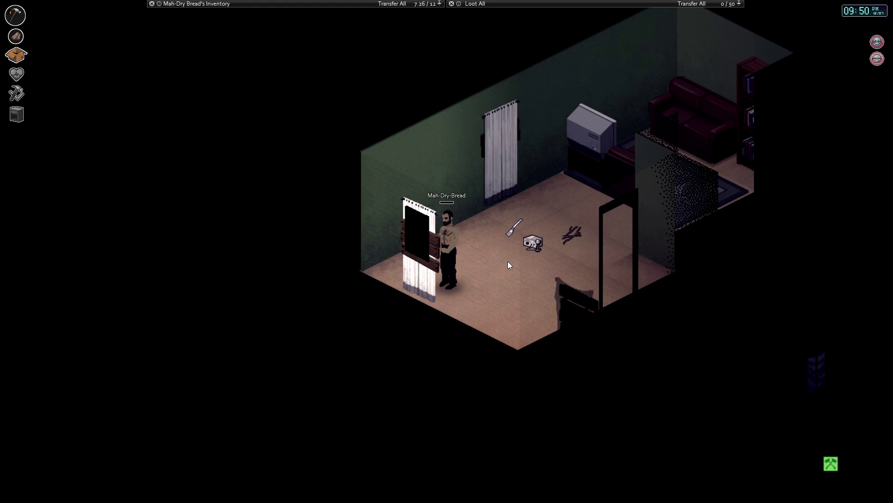
Walk toward the closet and bring up the Duffelbag's contents
right_click(413, 231)
scroll(531, 193, down, 2)
right_click(458, 145)
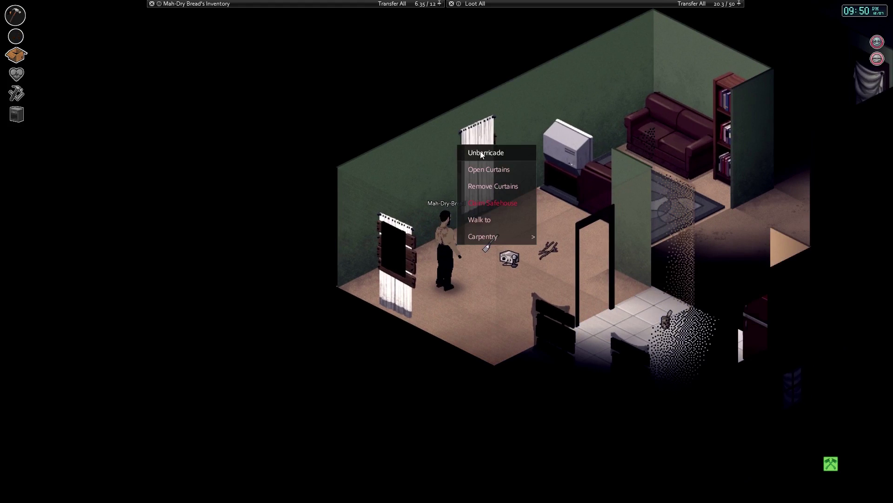
click(487, 229)
scroll(489, 230, up, 2)
click(277, 8)
click(437, 27)
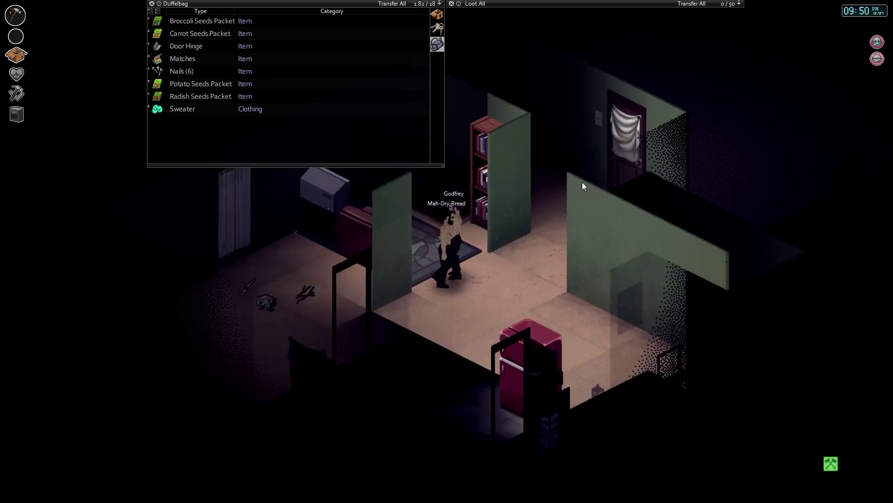
click(173, 4)
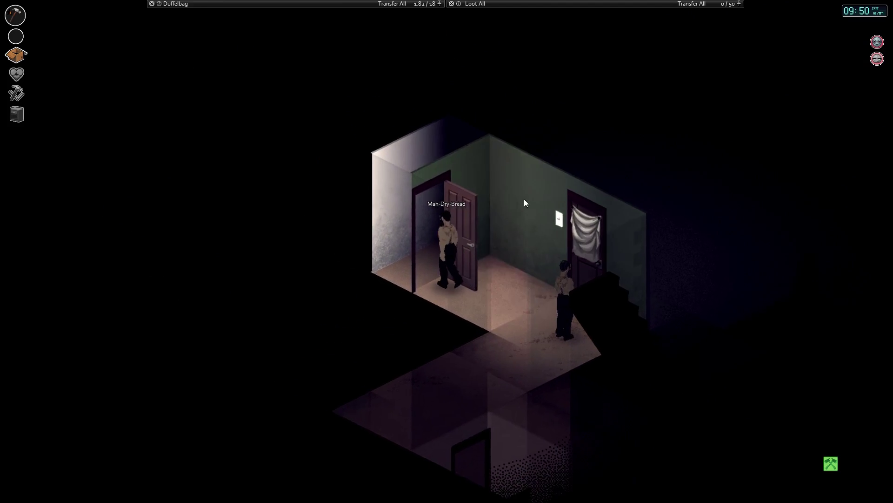
Move the door hinge onto the closet shelf and drop the sweater
right_click(238, 71)
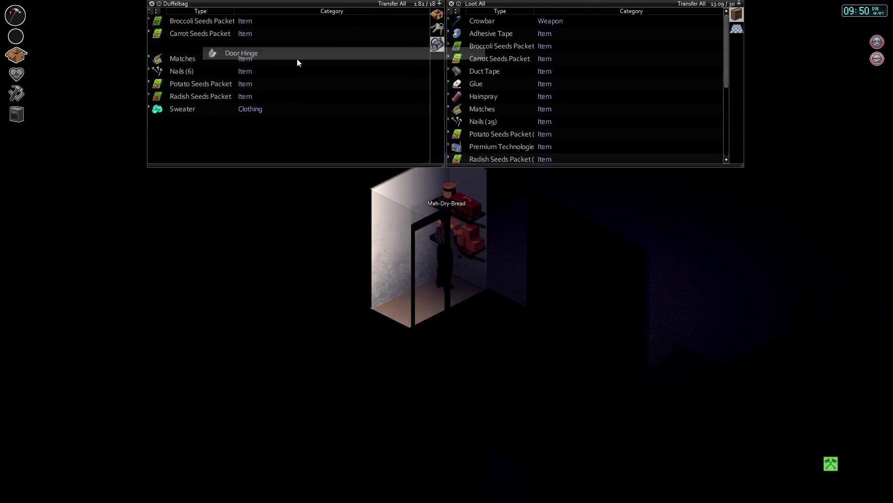
right_click(238, 47)
click(299, 62)
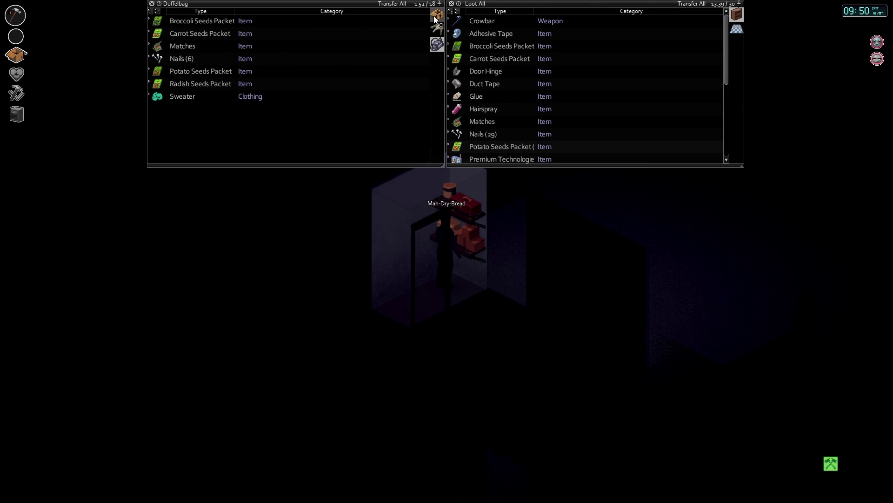
right_click(195, 96)
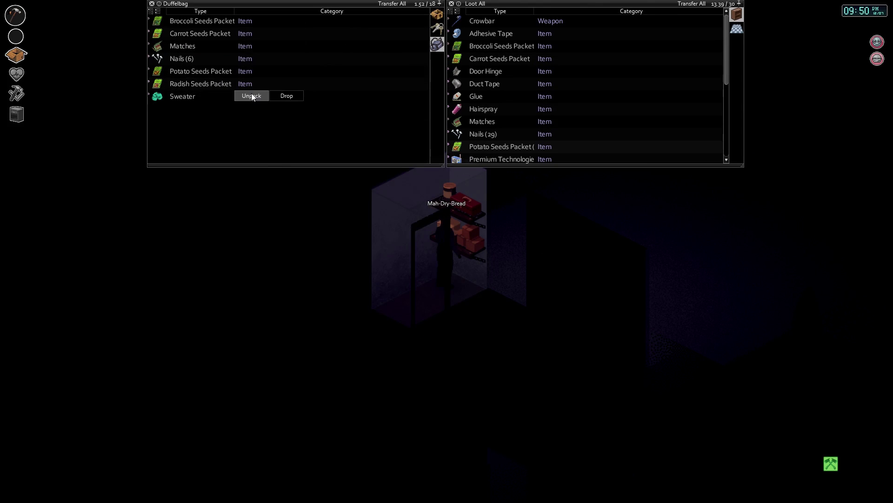
click(286, 95)
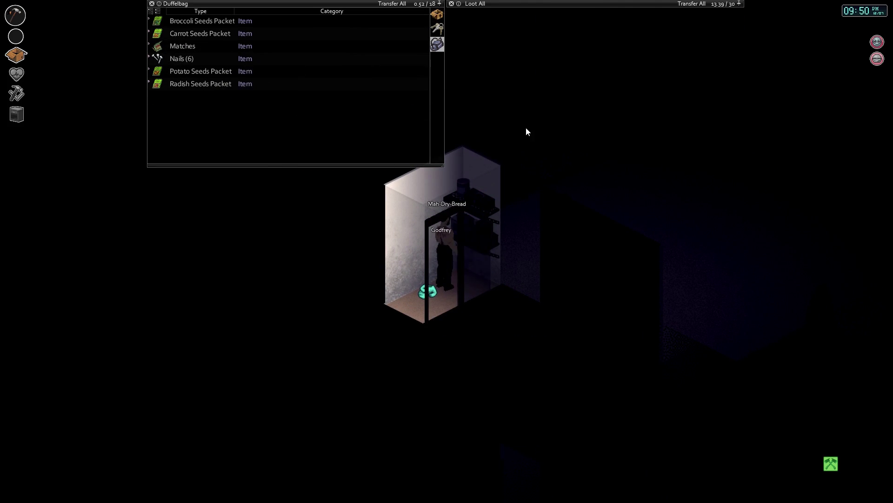
Drop the empty tin can and put the trowel on the shelf
click(437, 15)
scroll(337, 103, down, 3)
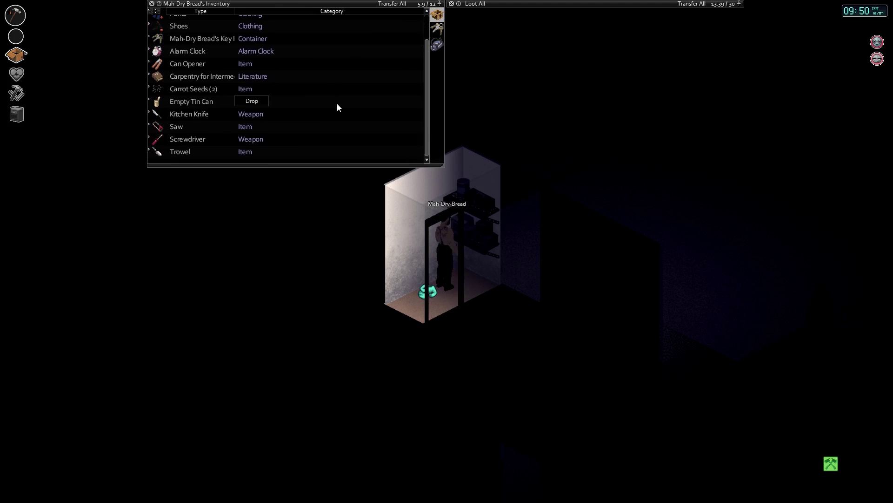
right_click(213, 106)
click(251, 103)
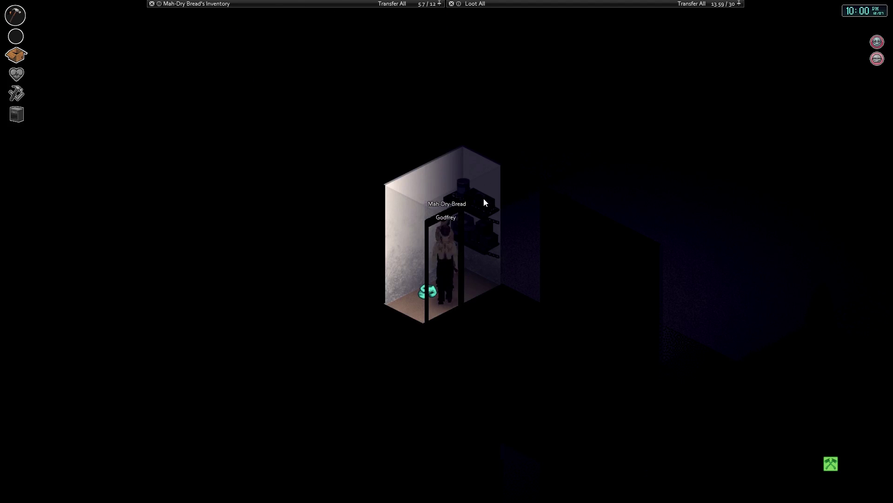
mouse_move(593, 4)
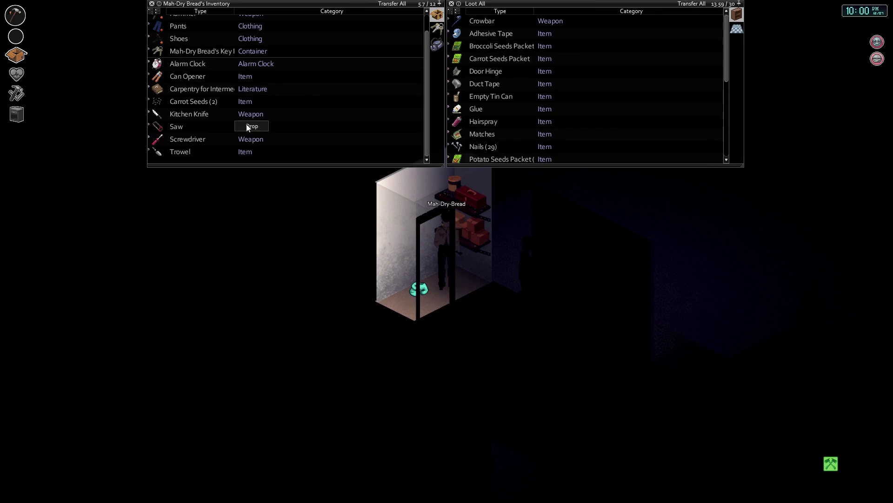
double_click(184, 151)
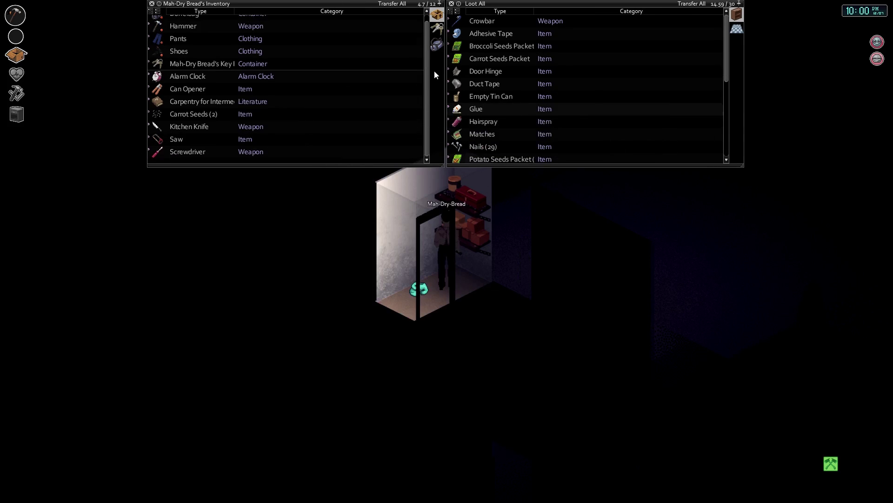
Move the Broccoli, Carrot and other seed packets onto the closet shelf
click(437, 43)
ctrl+click(200, 21)
ctrl+click(199, 33)
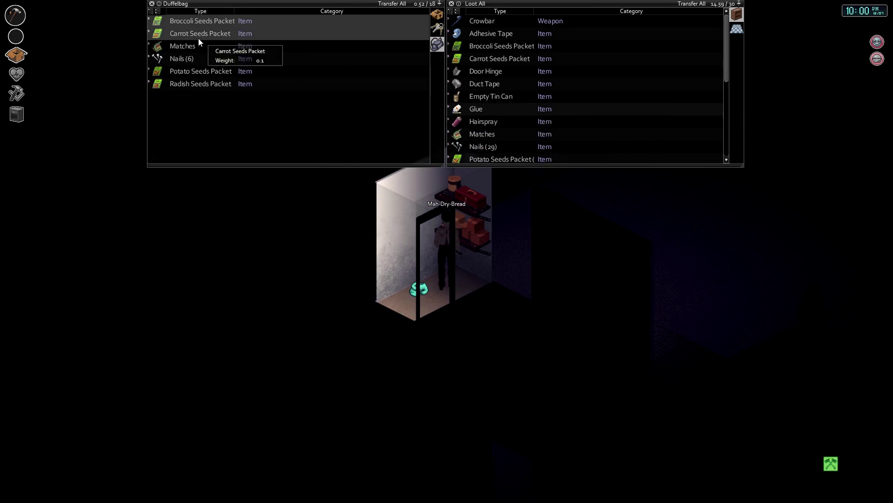
ctrl+click(200, 71)
drag(196, 83, 530, 88)
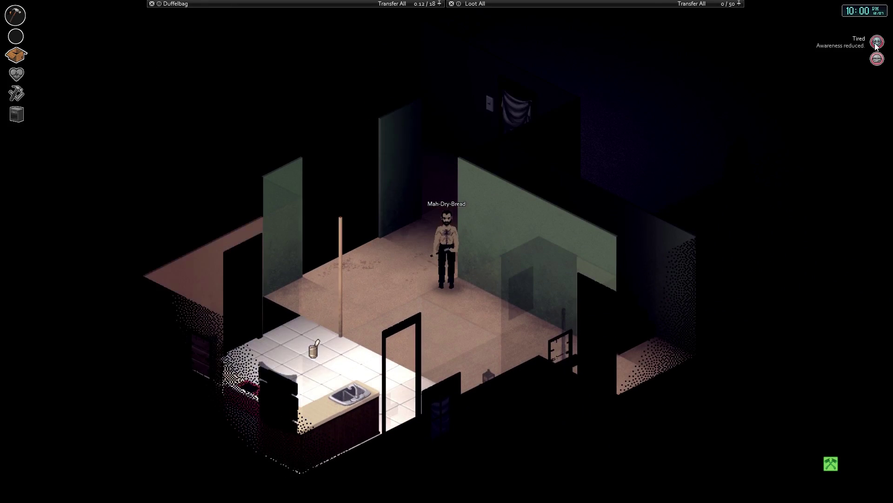
scroll(621, 142, down, 2)
scroll(549, 202, up, 2)
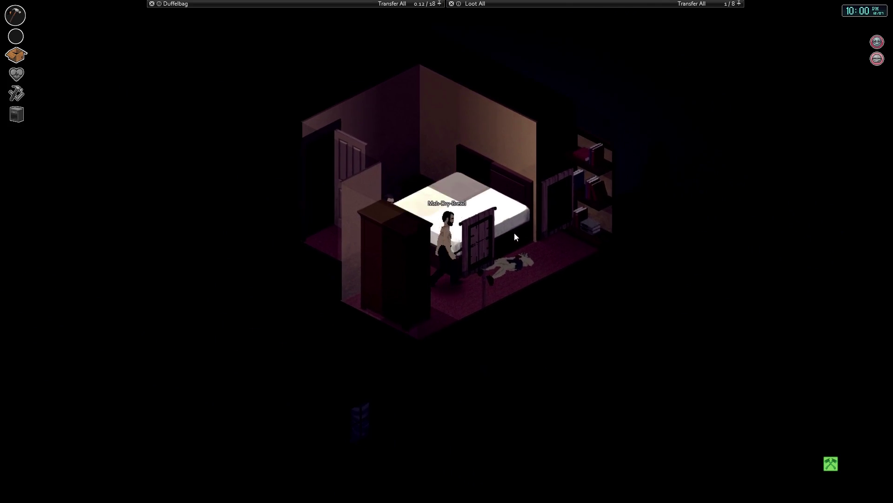
Choose and confirm an action on the corpse
right_click(475, 233)
click(503, 256)
click(459, 264)
Sleep in the bedroom bed and confirm the sleep dialog
right_click(435, 249)
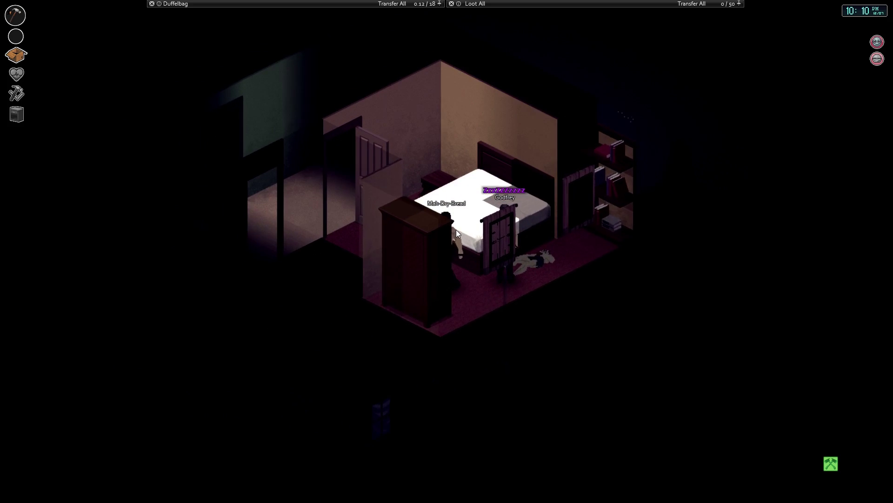
right_click(456, 229)
click(496, 219)
click(461, 237)
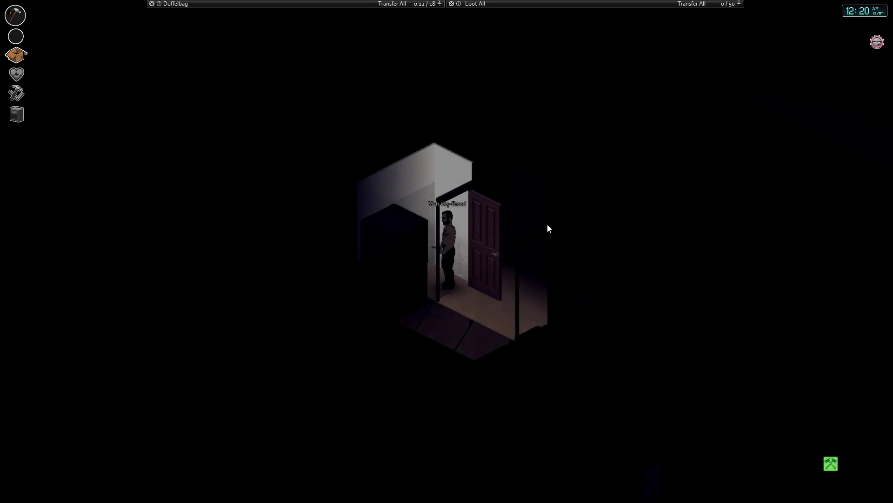
Walk the survivors through the house, across the patio and grass into the neighbourhood
key(w)
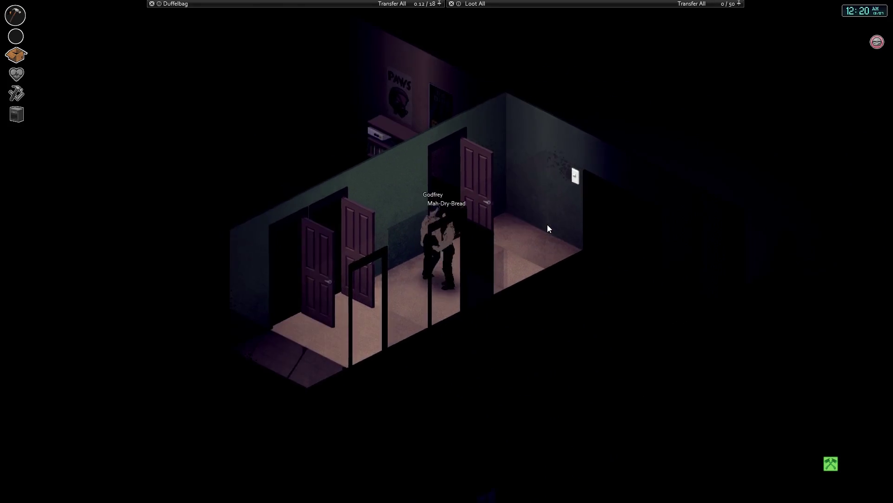
key(w)
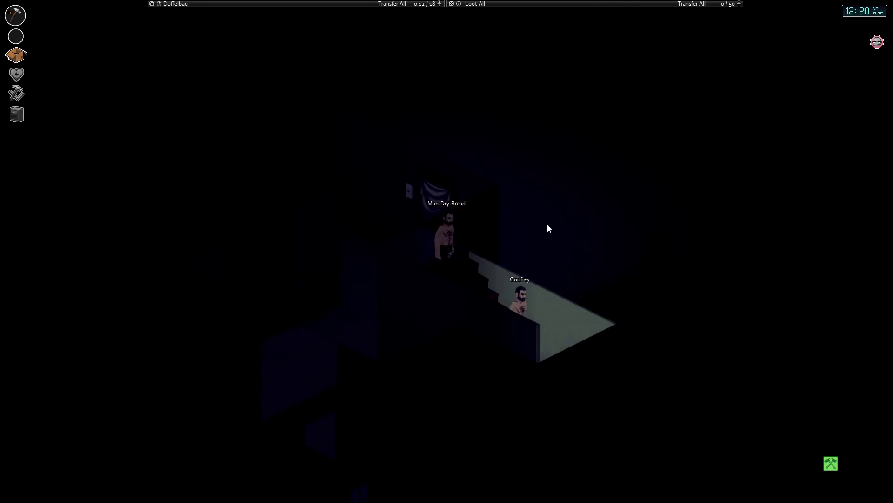
key(w)
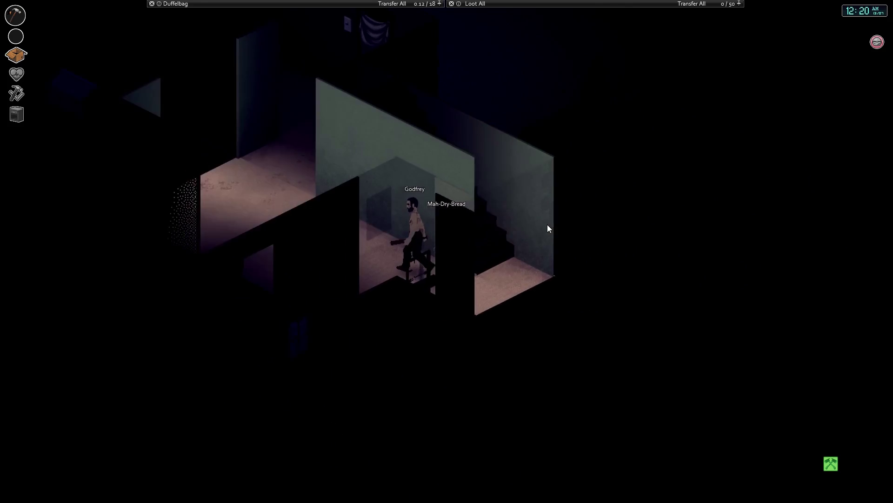
key(w)
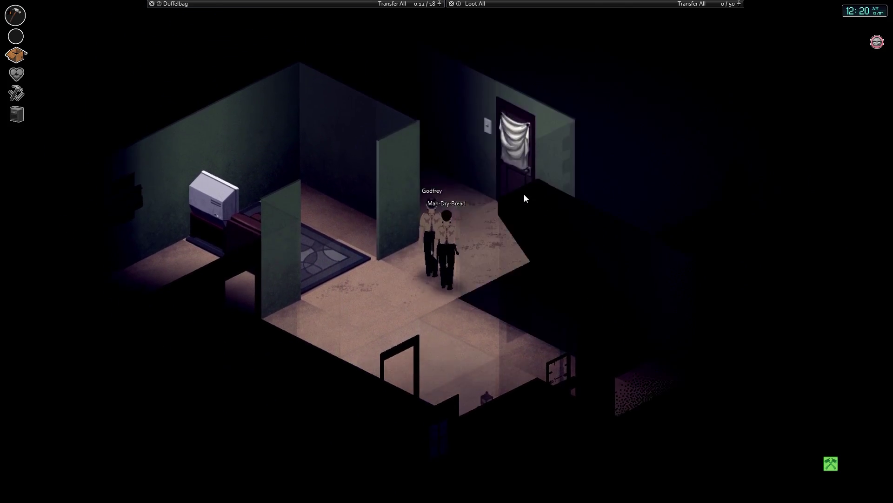
key(w)
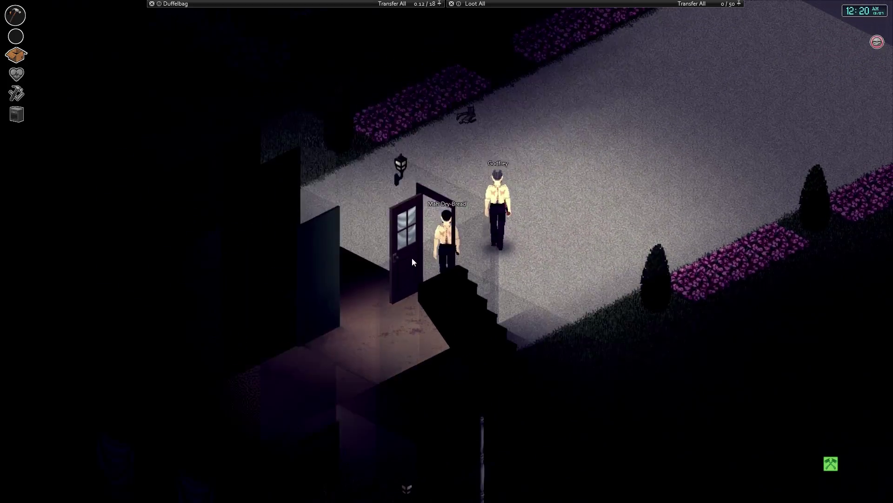
key(w)
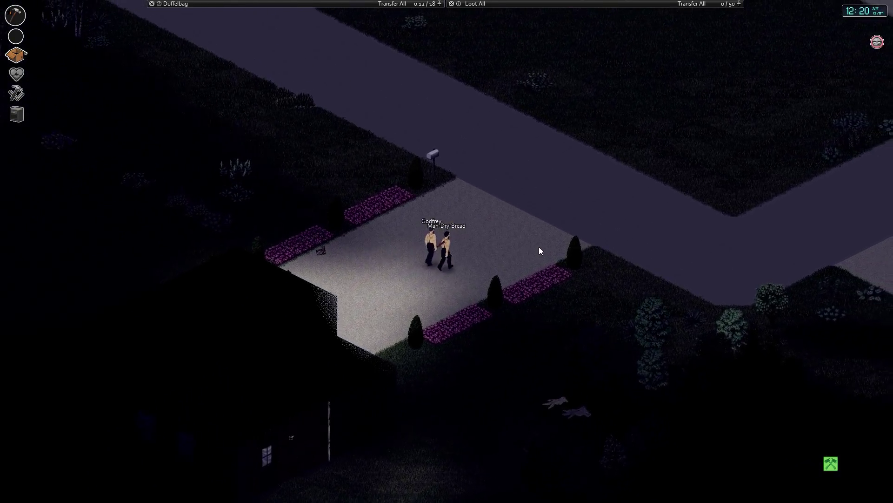
key(w)
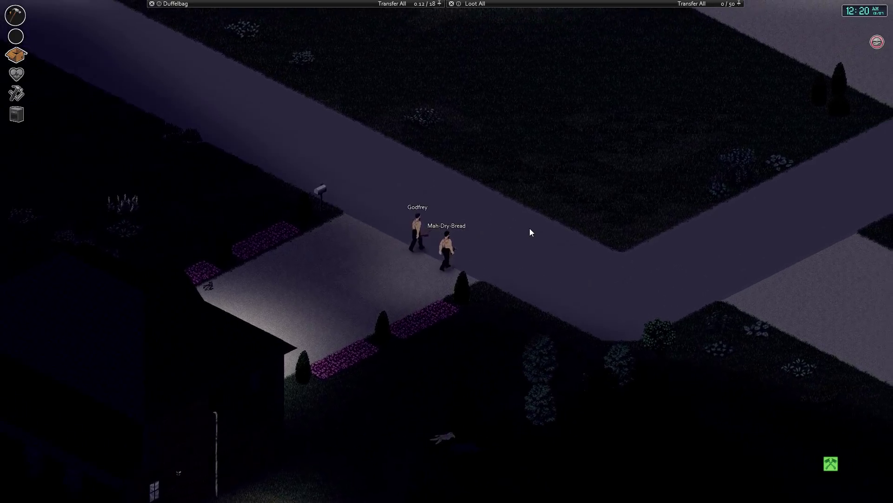
key(w)
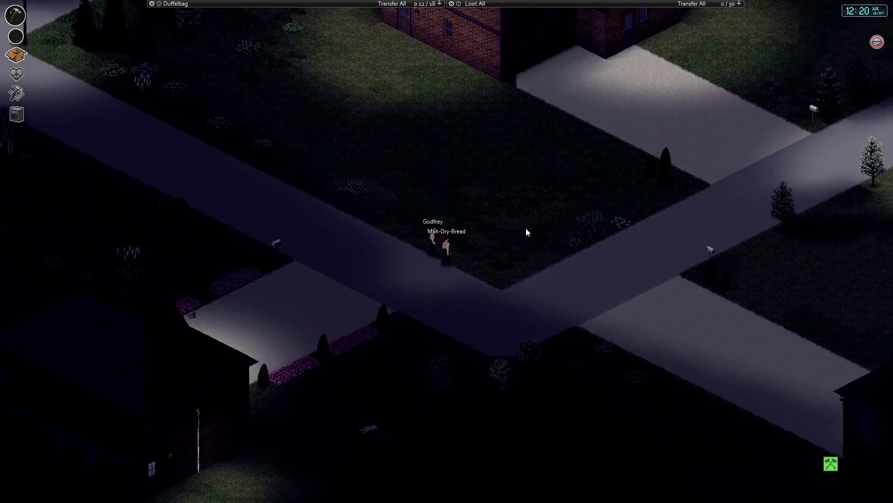
key(w)
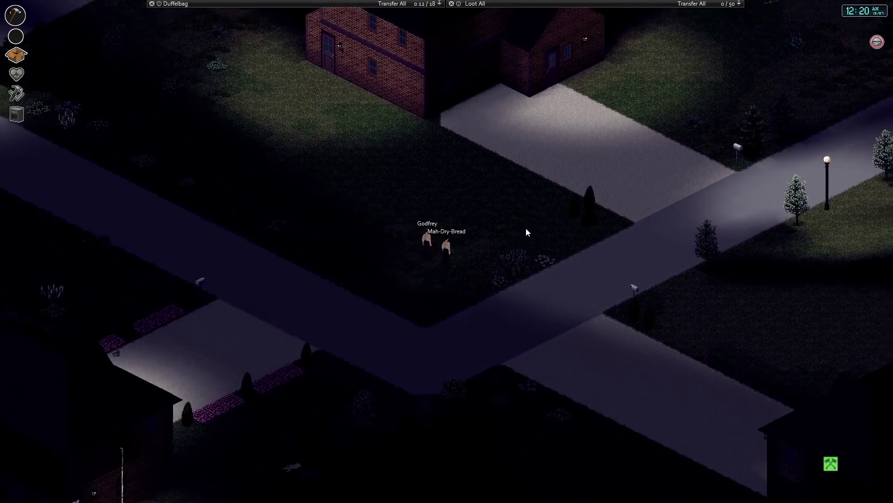
key(i)
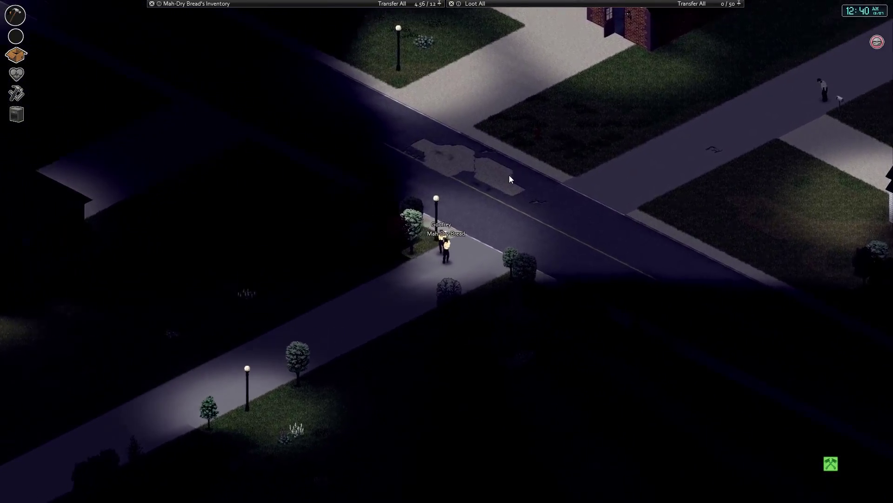
scroll(509, 175, up, 2)
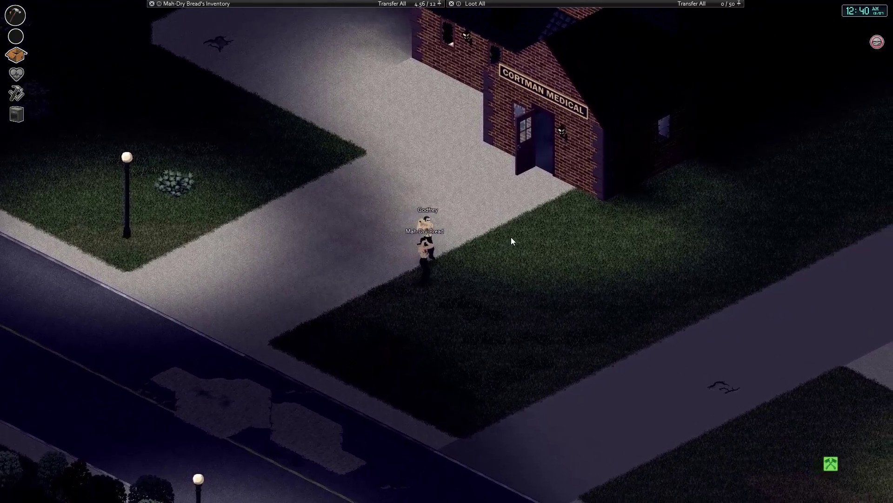
scroll(511, 237, up, 3)
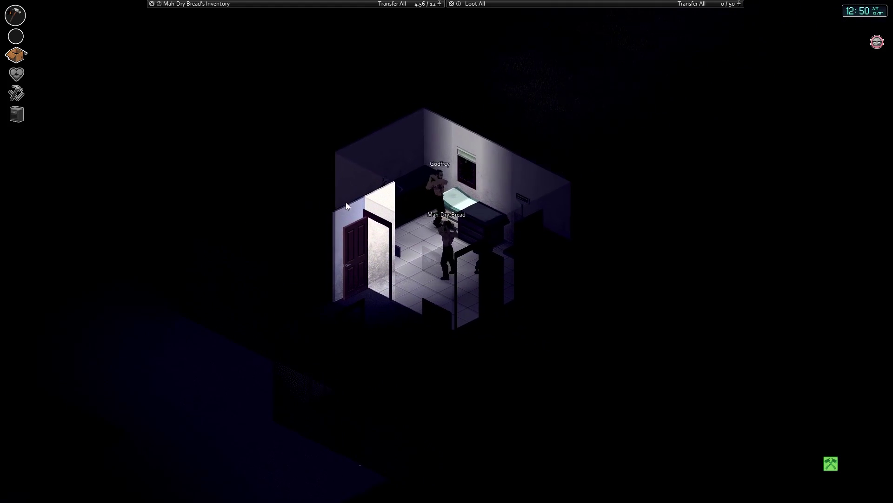
Close the curtains on the Cortman Medical room's window
right_click(463, 208)
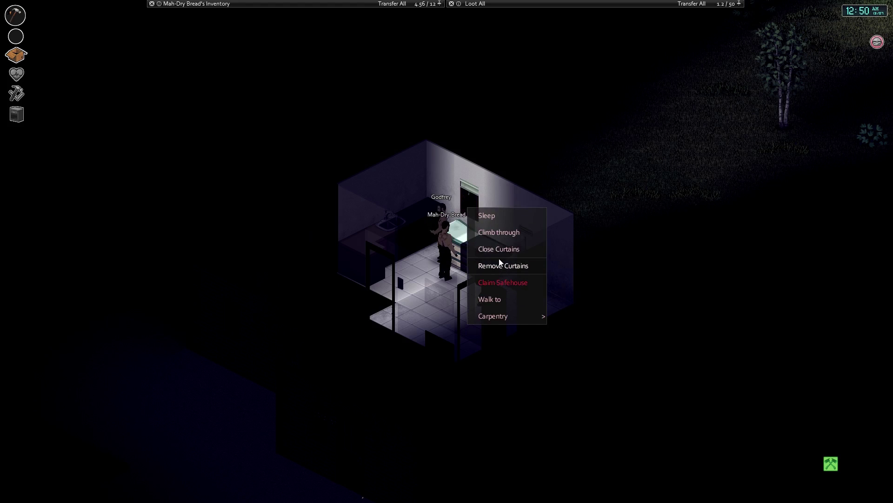
click(499, 249)
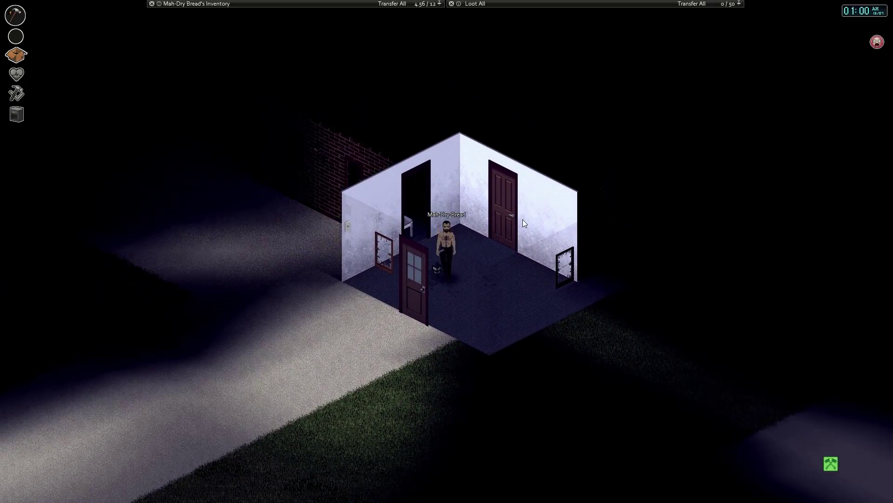
Check the character's health status and walk across the clinic room
key(l)
key(h)
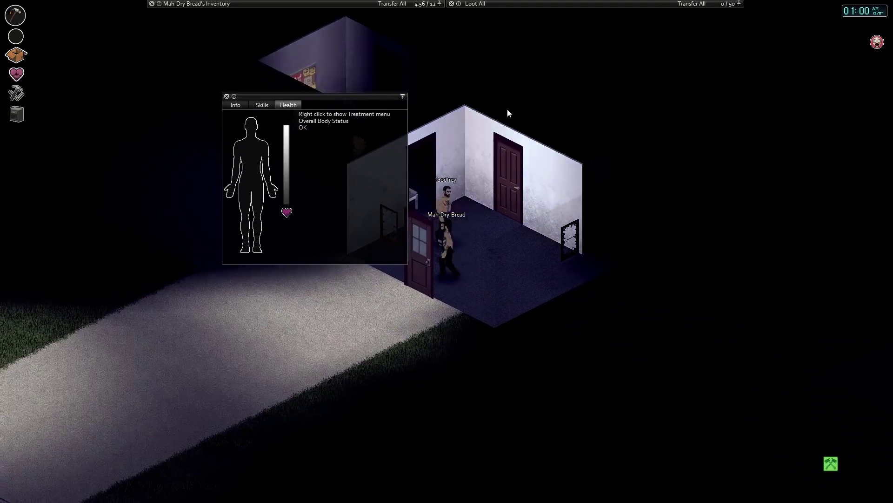
key(l)
key(l)
key(a)
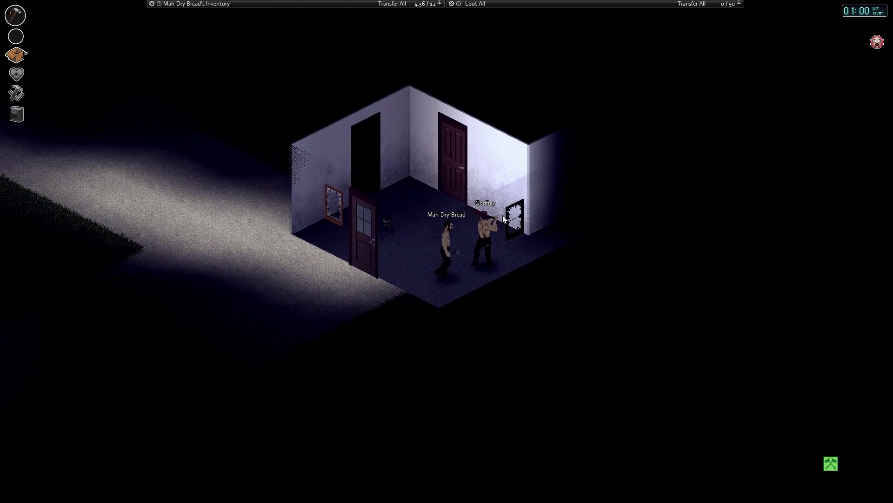
key(s)
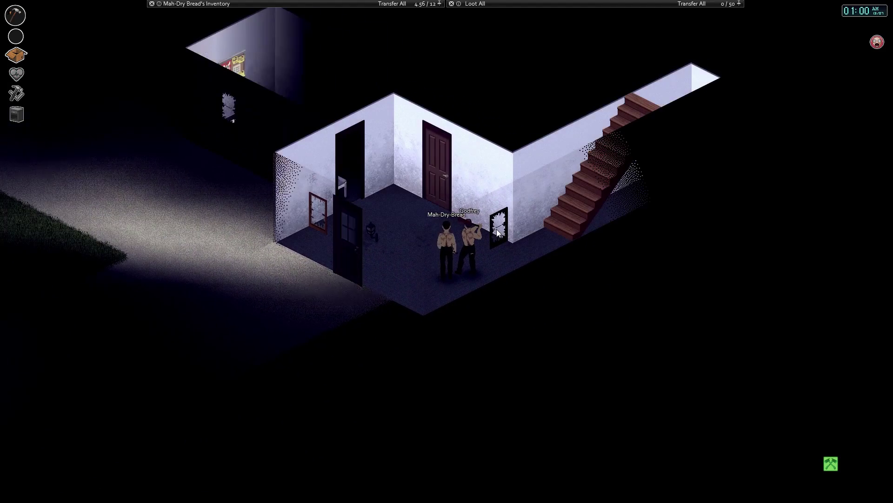
Walk past the broken window deeper into the clinic and turn on the light
right_click(544, 227)
click(554, 255)
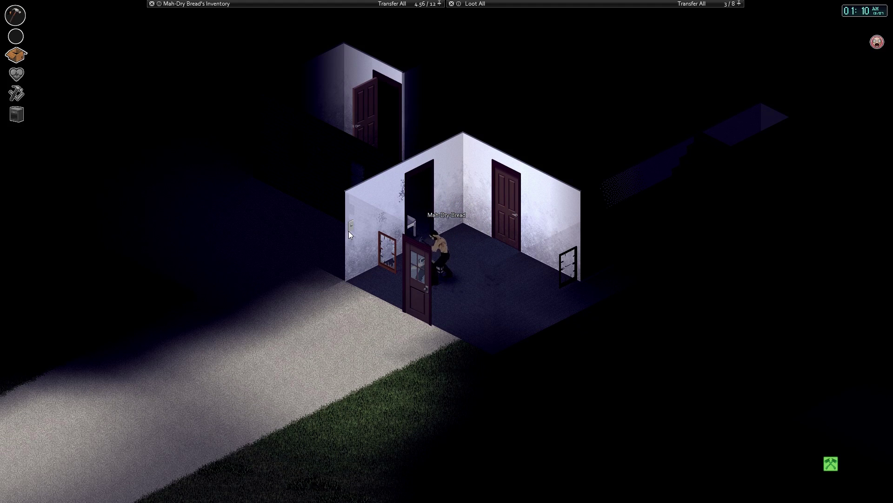
click(551, 264)
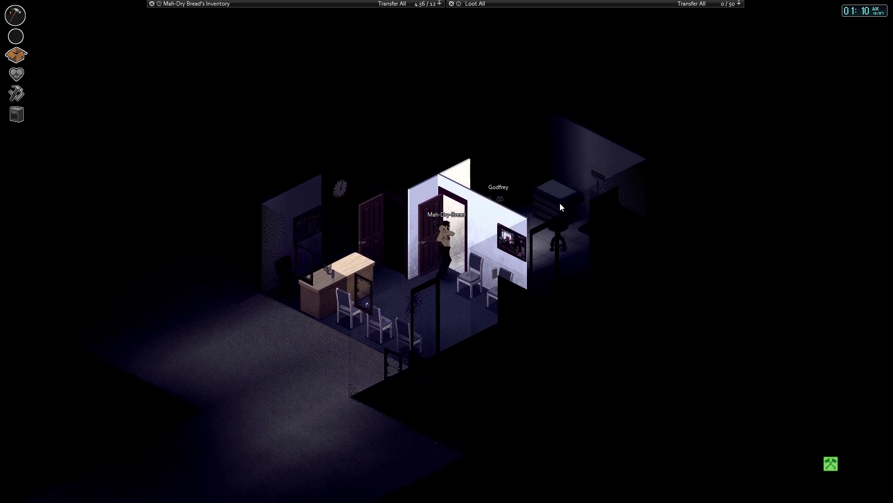
click(432, 229)
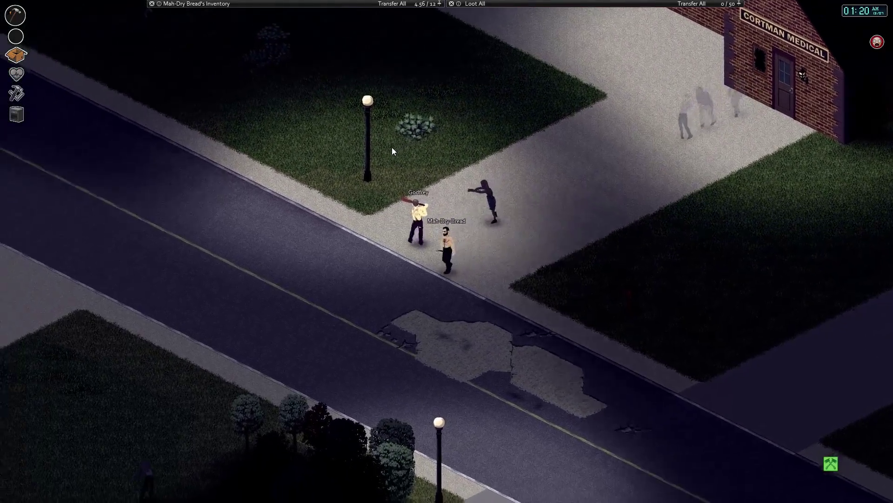
scroll(424, 205, down, 3)
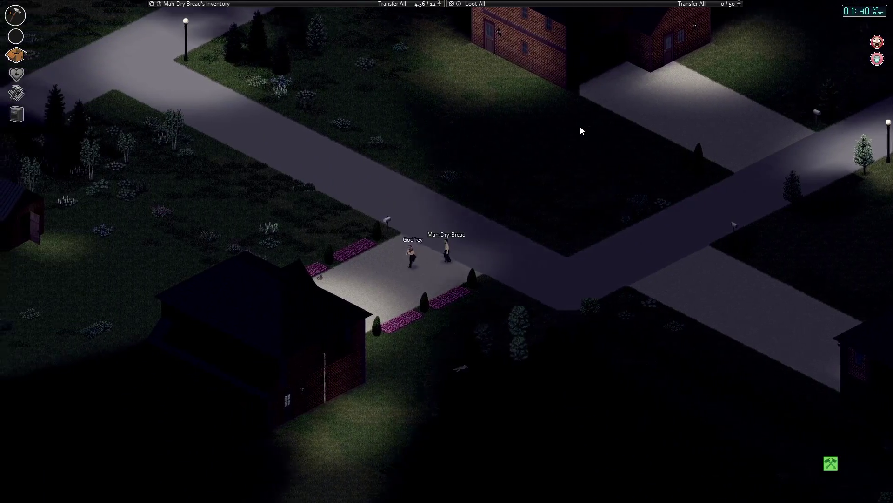
scroll(495, 234, up, 4)
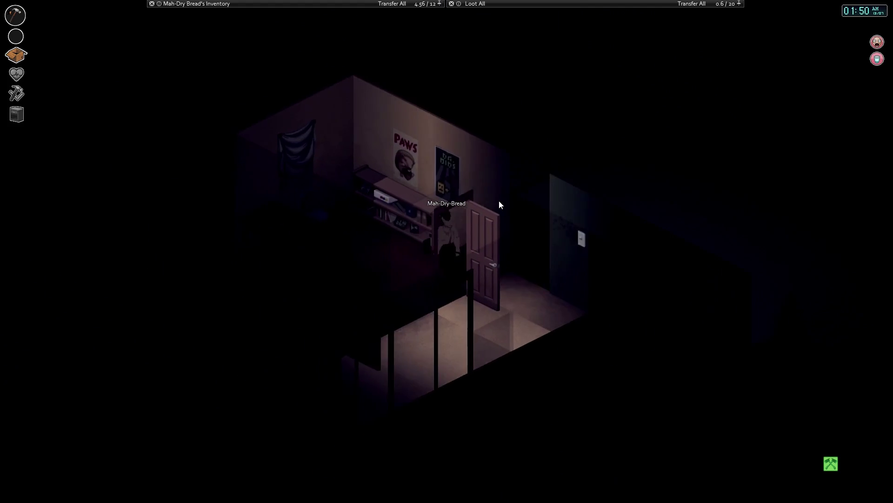
Take the Baseball Bat from the shelf and step into the hallway
click(447, 224)
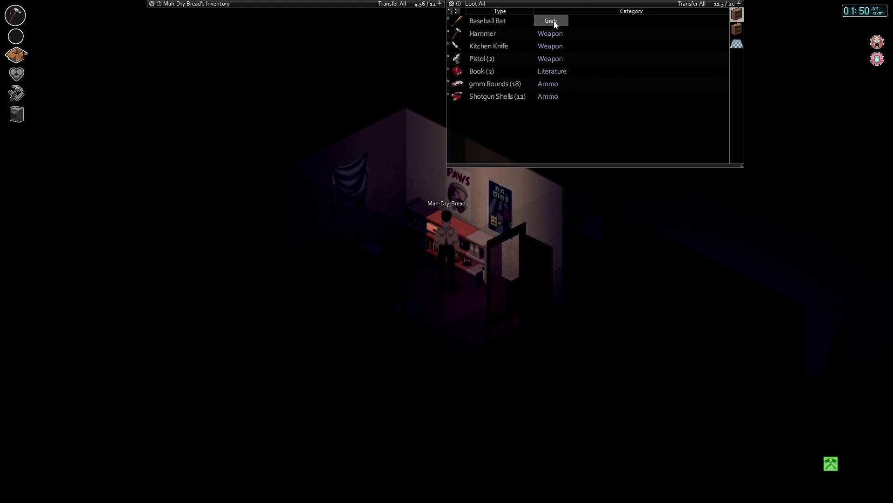
double_click(554, 22)
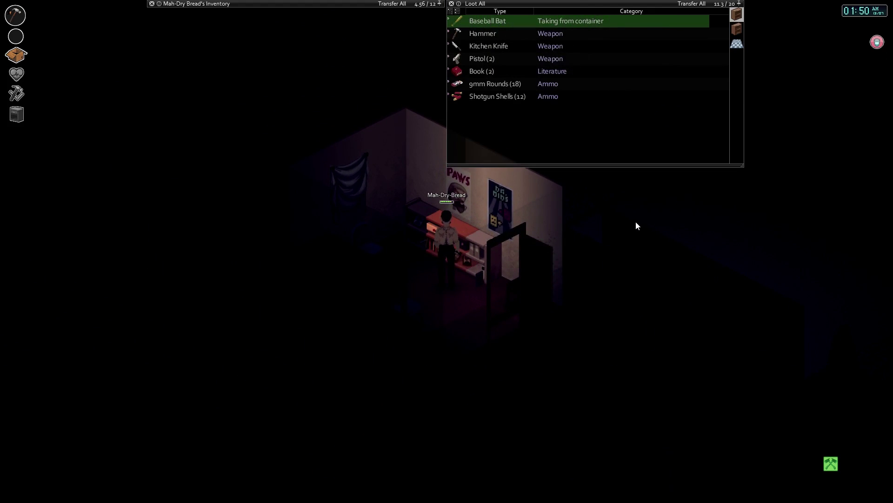
key(d)
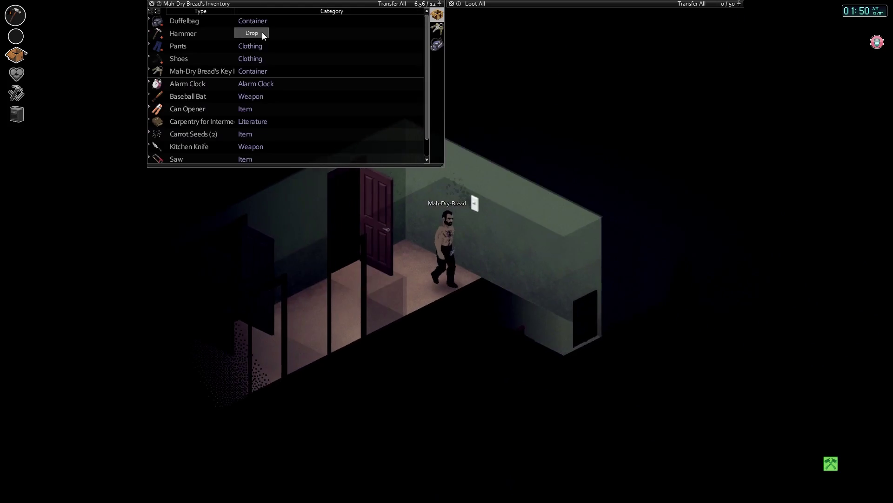
Check the bat's actions, then enter the closet holding glue and tapes
right_click(201, 99)
mouse_move(240, 207)
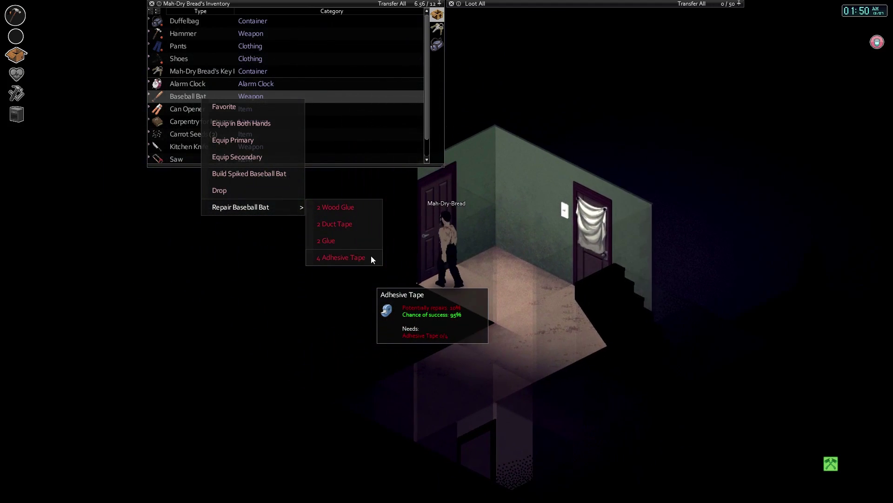
click(386, 255)
right_click(551, 59)
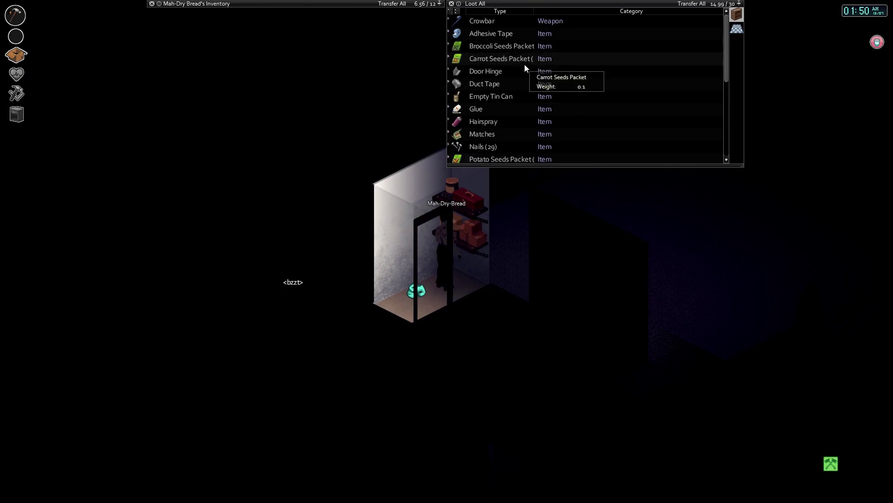
mouse_move(475, 110)
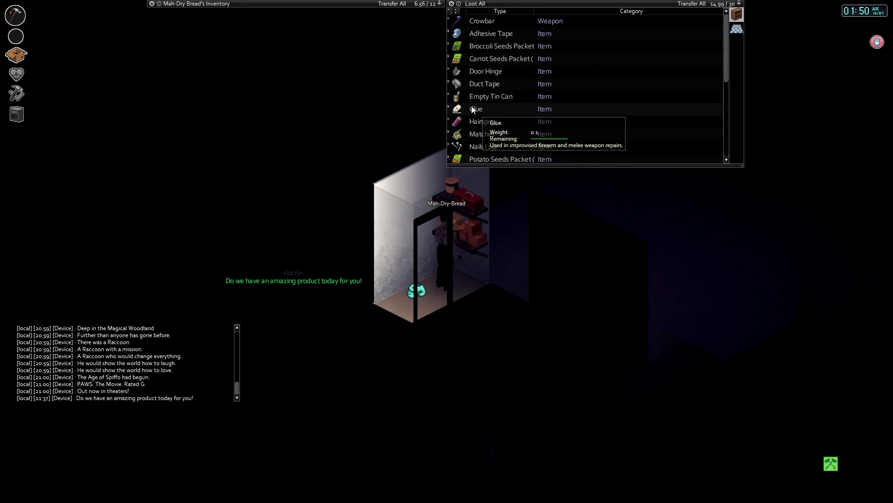
Look over the bat's options and take the Wood Glue from the closet
right_click(188, 79)
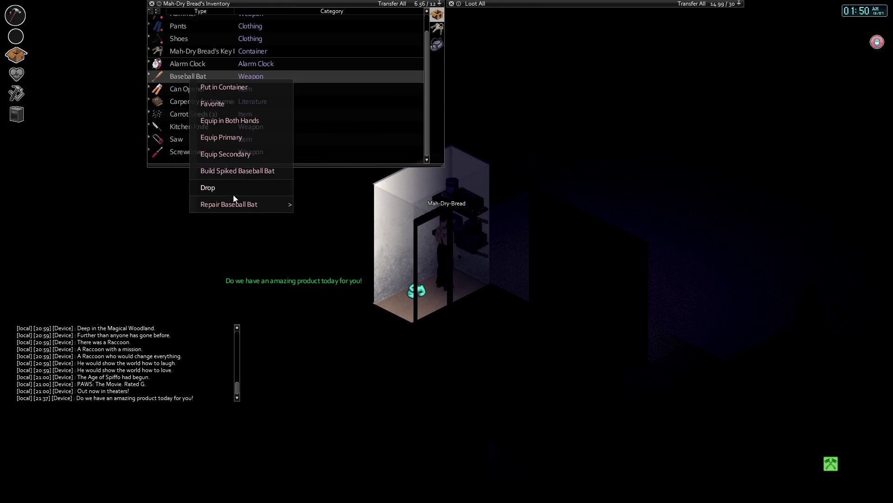
mouse_move(229, 203)
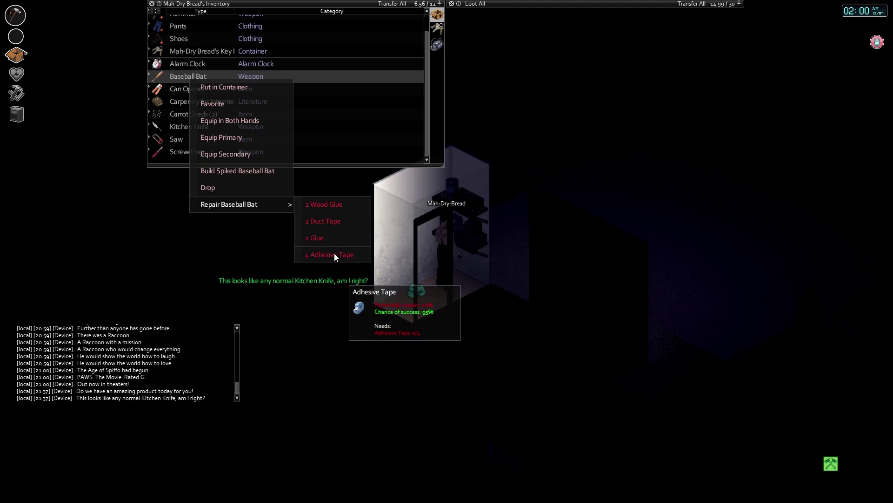
click(584, 200)
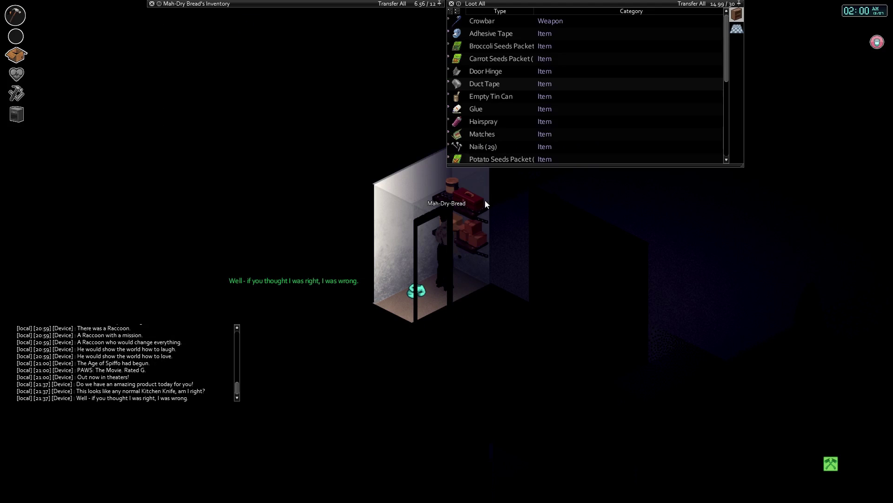
scroll(545, 105, down, 4)
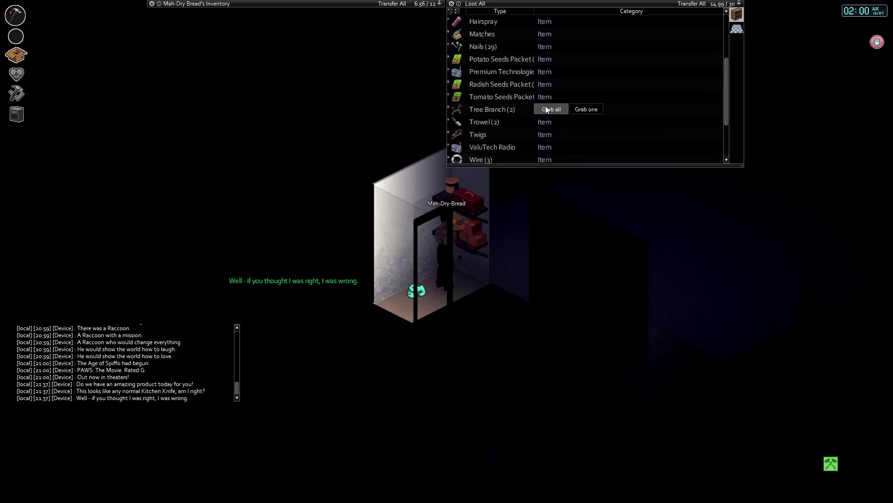
scroll(545, 108, down, 3)
scroll(541, 121, down, 2)
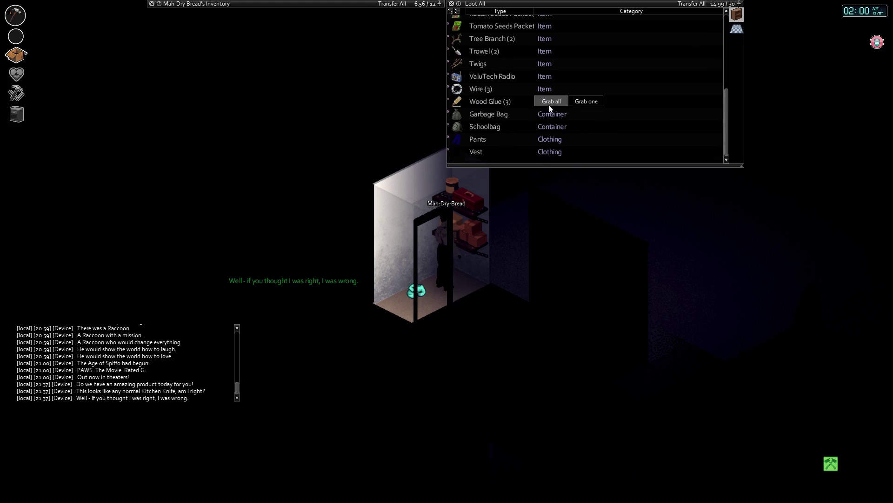
click(551, 104)
mouse_move(293, 84)
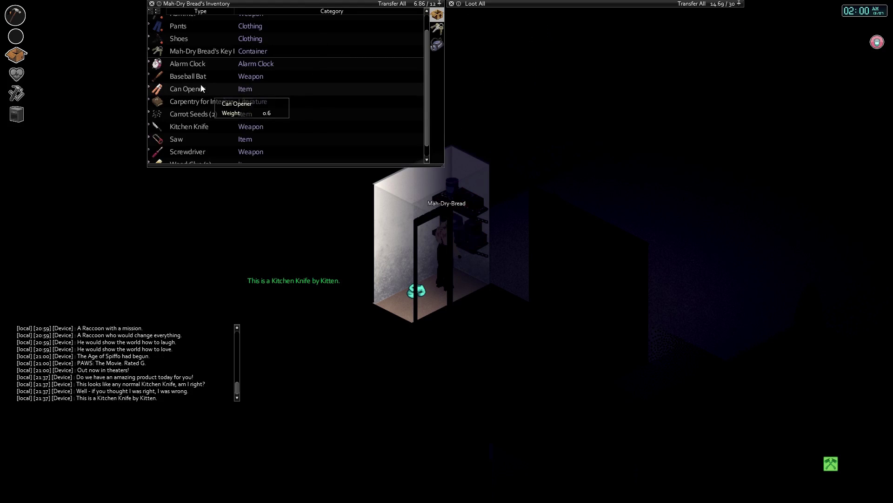
Build a Spiked Baseball Bat from the Baseball Bat
right_click(188, 77)
click(321, 205)
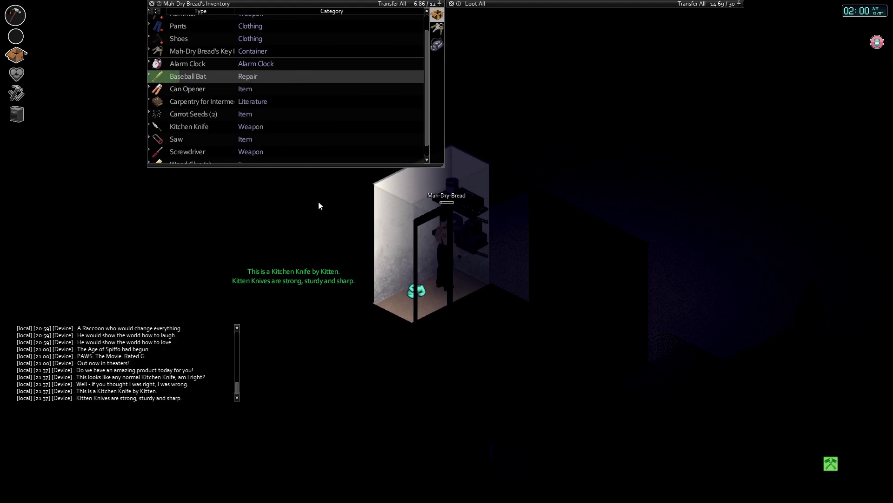
right_click(183, 77)
mouse_move(230, 169)
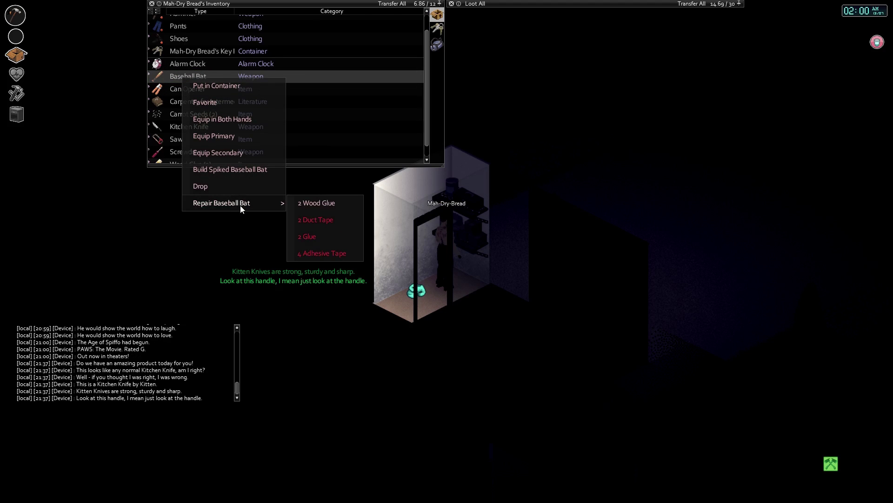
click(254, 171)
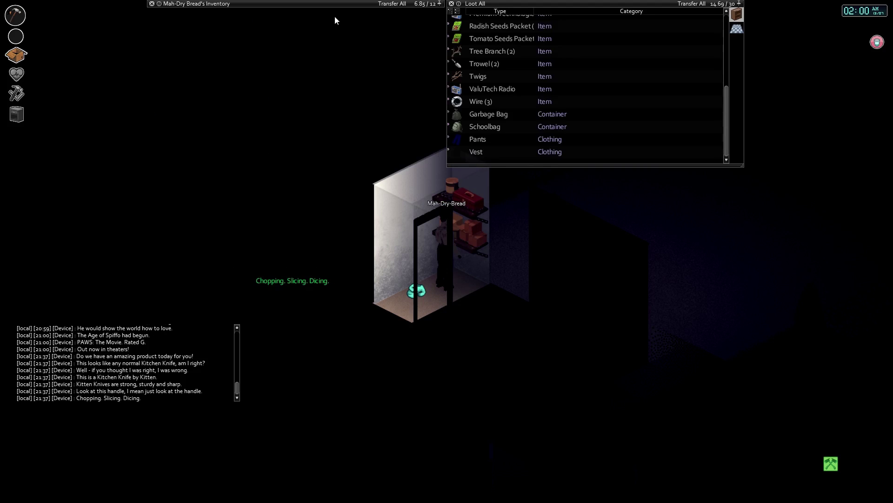
scroll(235, 136, down, 1)
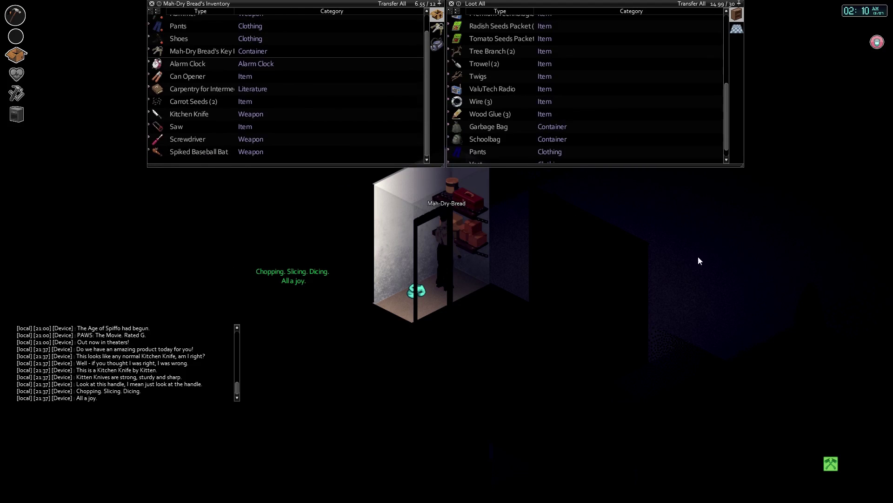
Leave the closet and walk through the hallway into the living room
key(Tab)
key(s)
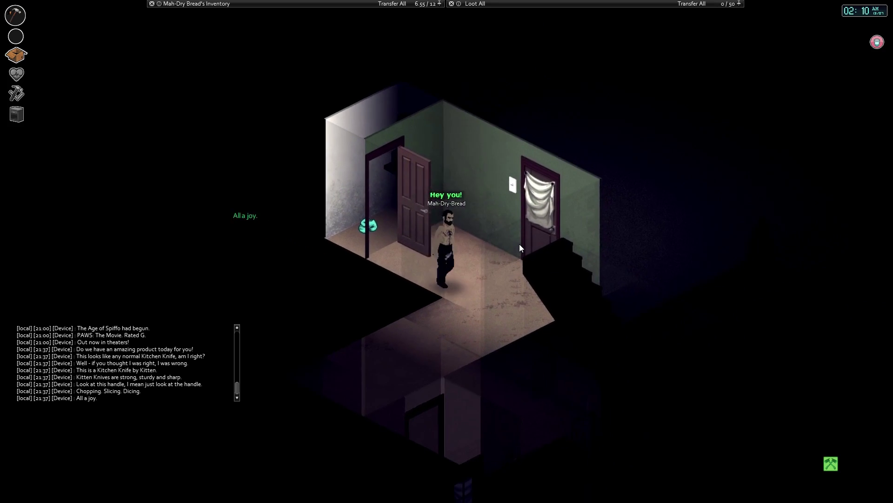
key(s)
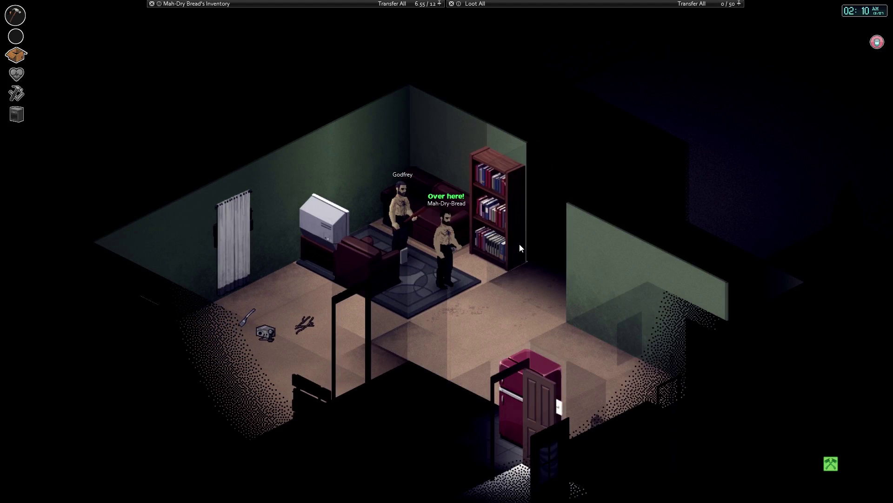
key(s)
key(w)
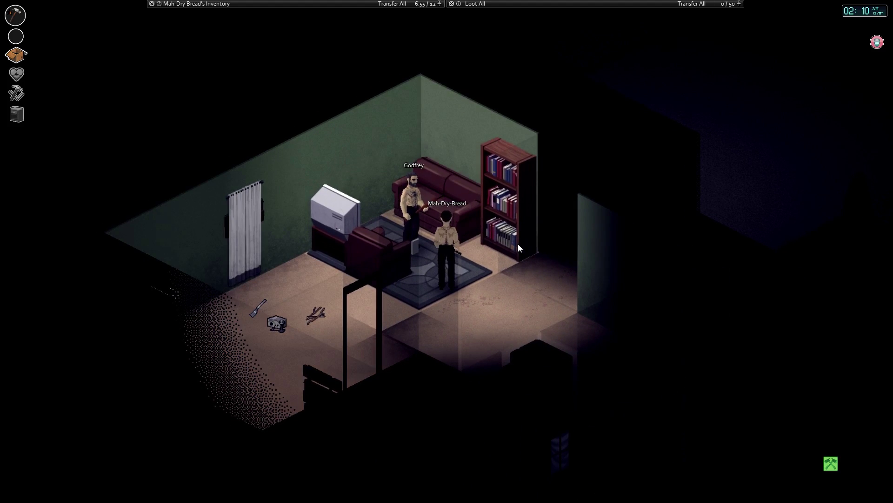
Walk to the bookshelf and drop the Spiked Baseball Bat
click(518, 244)
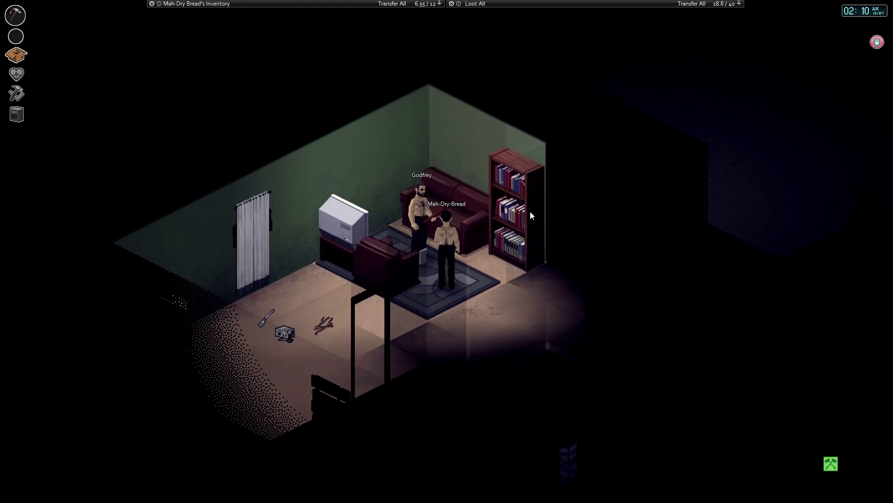
mouse_move(196, 3)
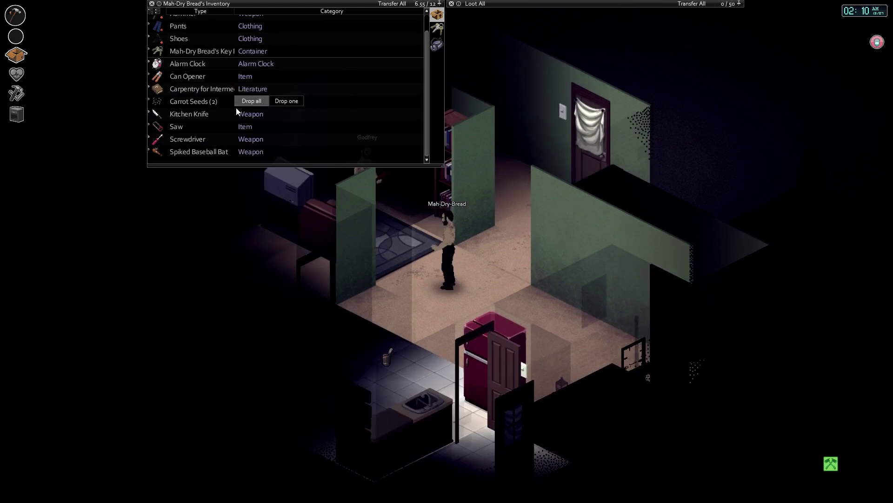
click(252, 152)
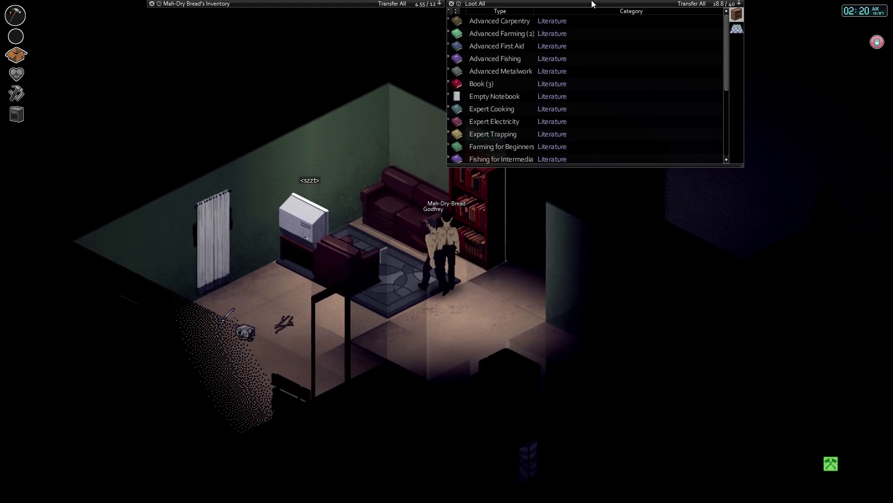
click(189, 4)
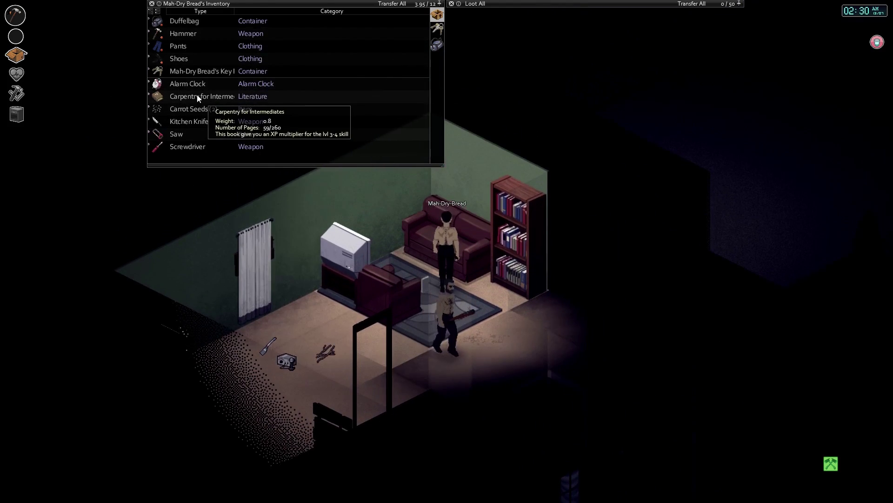
Start reading Carpentry for Intermediates and take the Crowbar from the floor
right_click(197, 94)
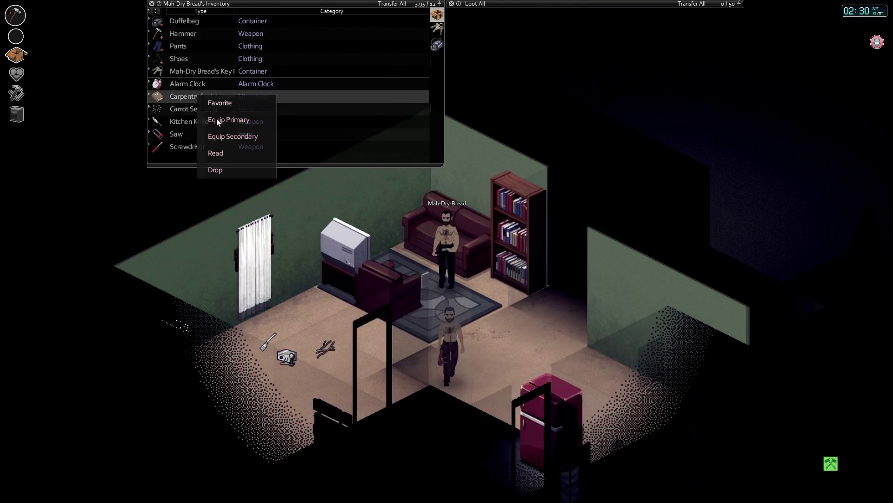
click(228, 148)
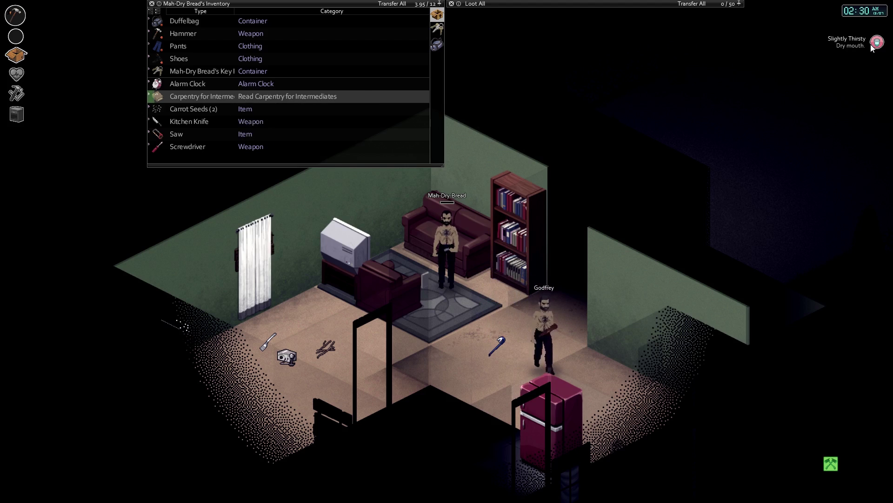
scroll(590, 315, down, 2)
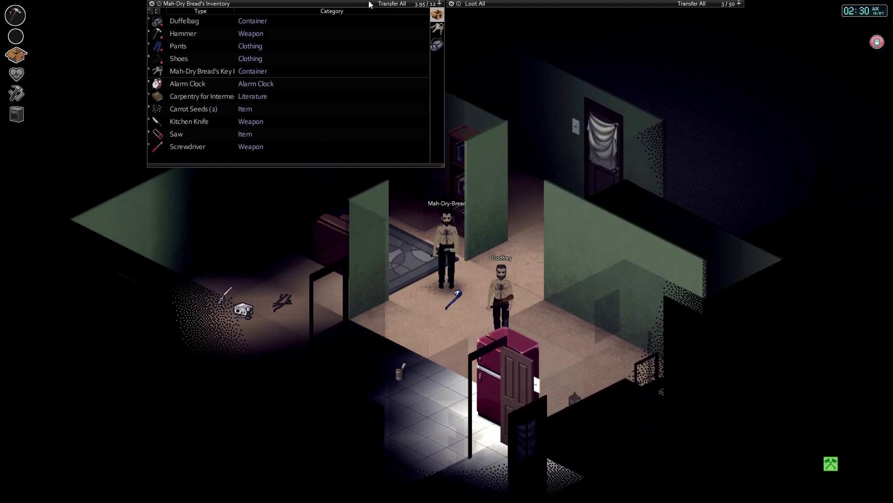
click(562, 5)
double_click(549, 22)
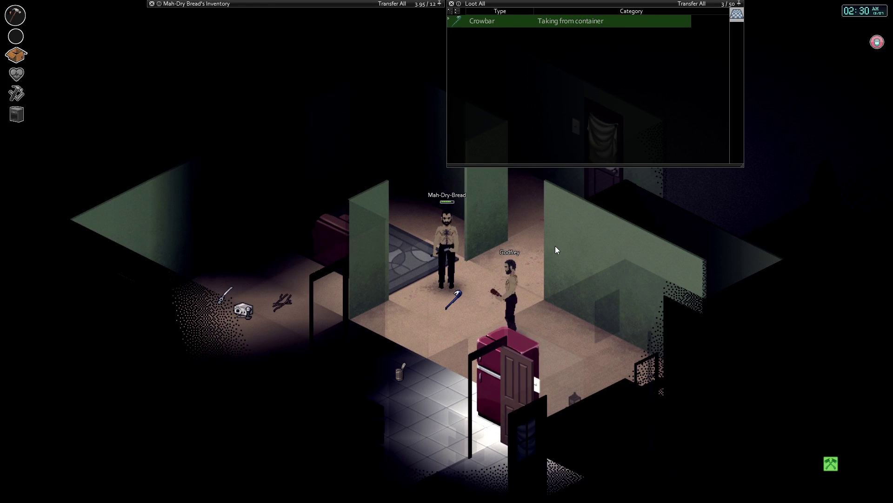
Equip the Crowbar as primary weapon and resume reading the carpentry book
click(293, 5)
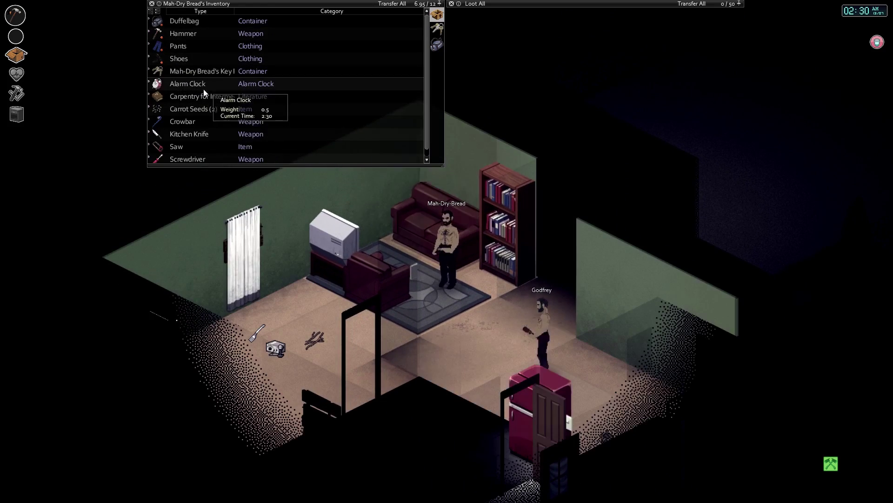
right_click(196, 124)
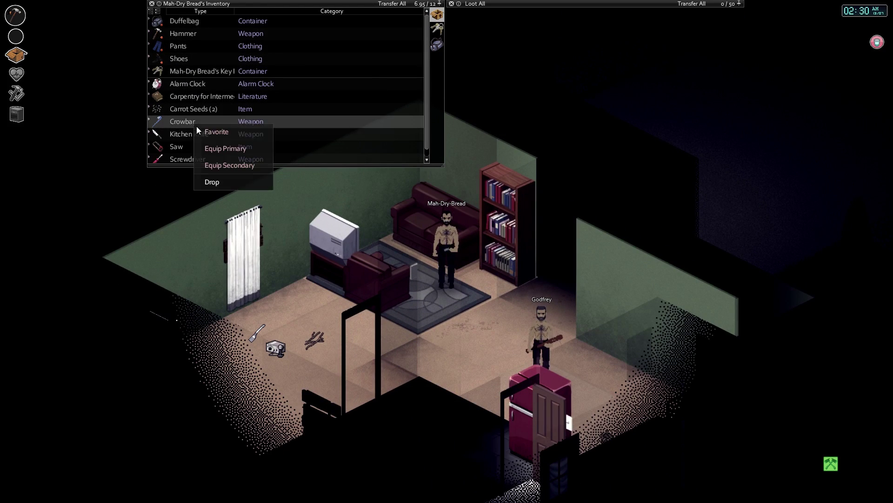
click(237, 144)
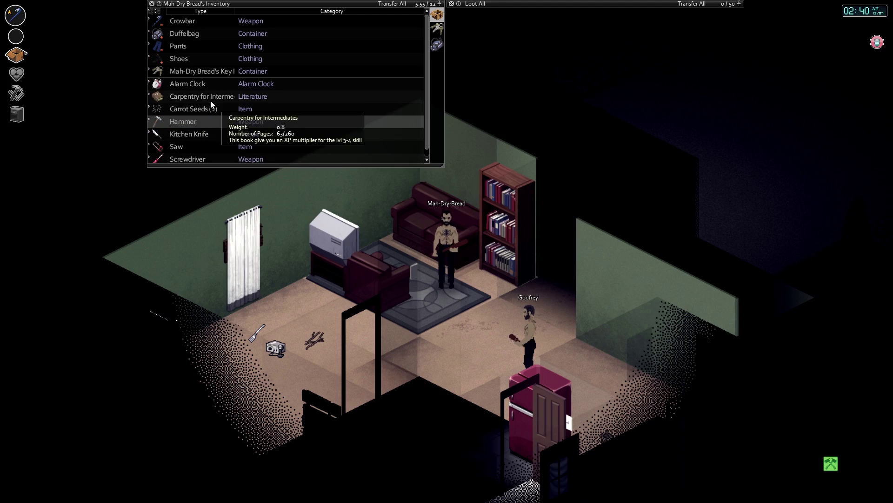
scroll(213, 104, down, 1)
scroll(204, 113, up, 1)
right_click(191, 98)
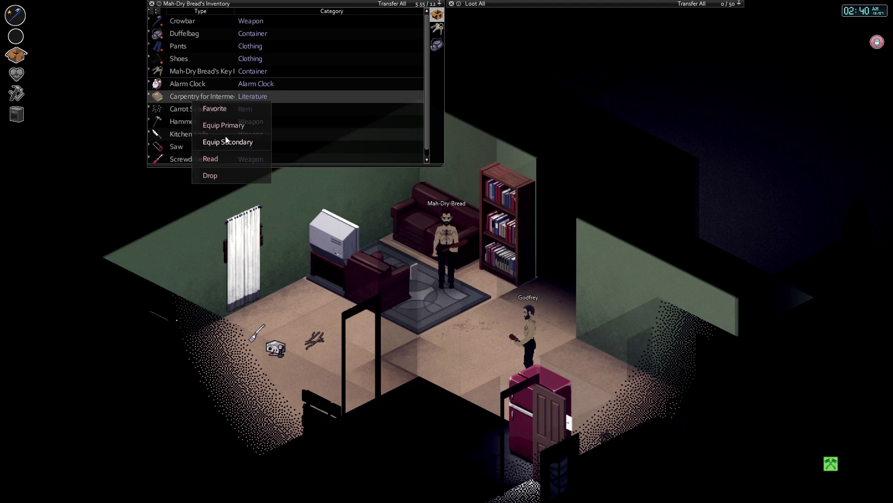
click(218, 159)
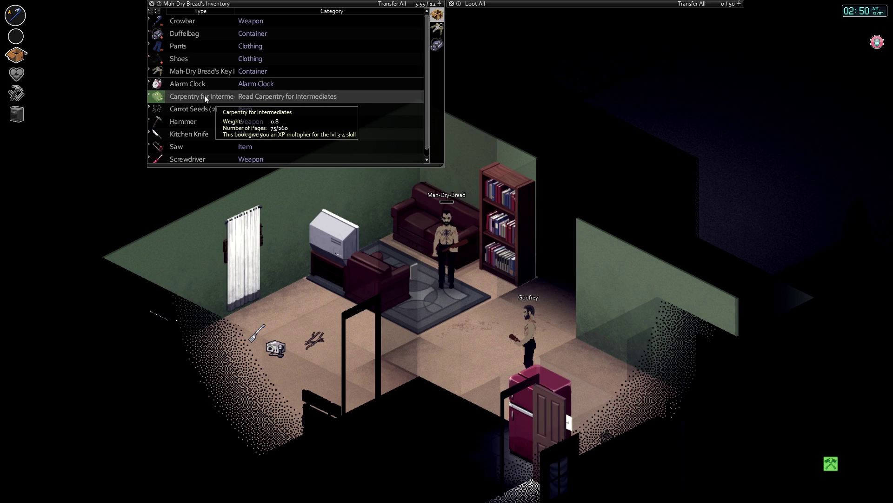
Check the carpentry skill level and flip through the character detail pages
key(l)
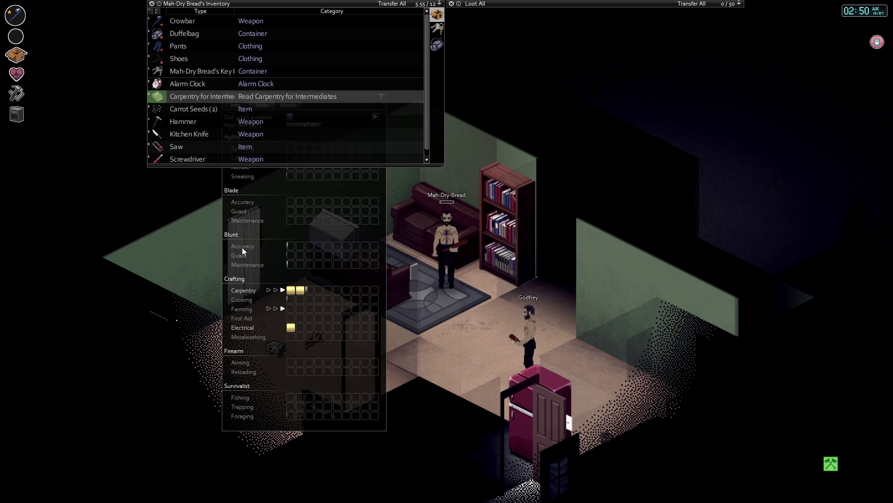
key(l)
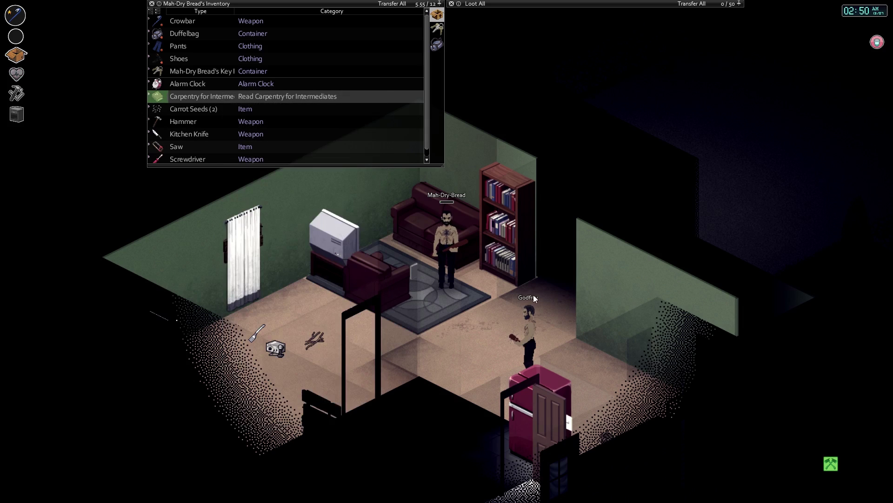
key(s)
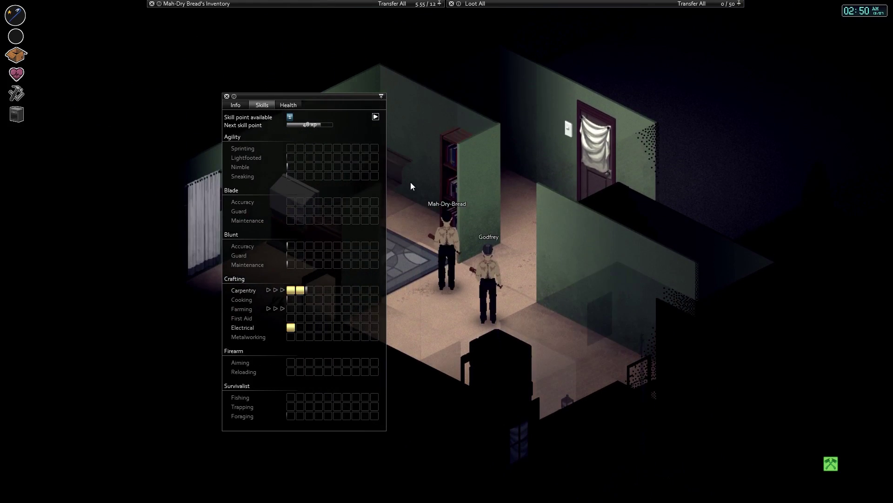
click(289, 105)
click(236, 105)
Resume reading Carpentry for Intermediates, reaching page 108 of 260
key(i)
right_click(201, 97)
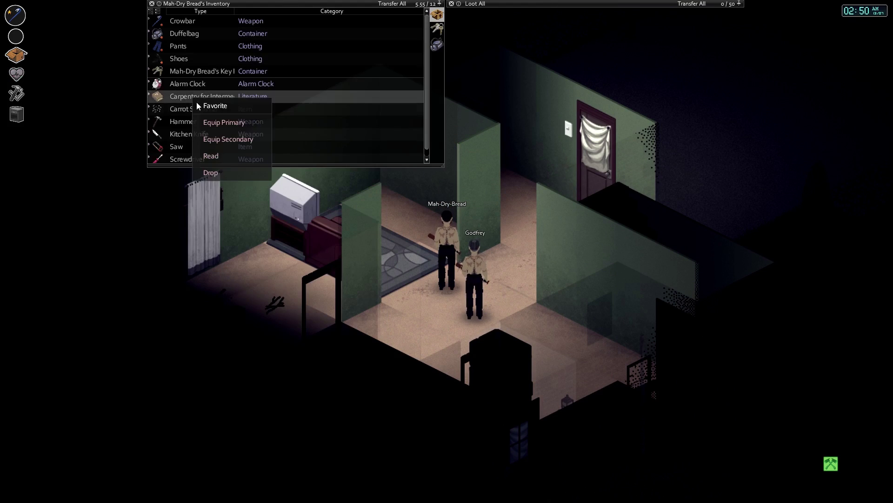
click(212, 156)
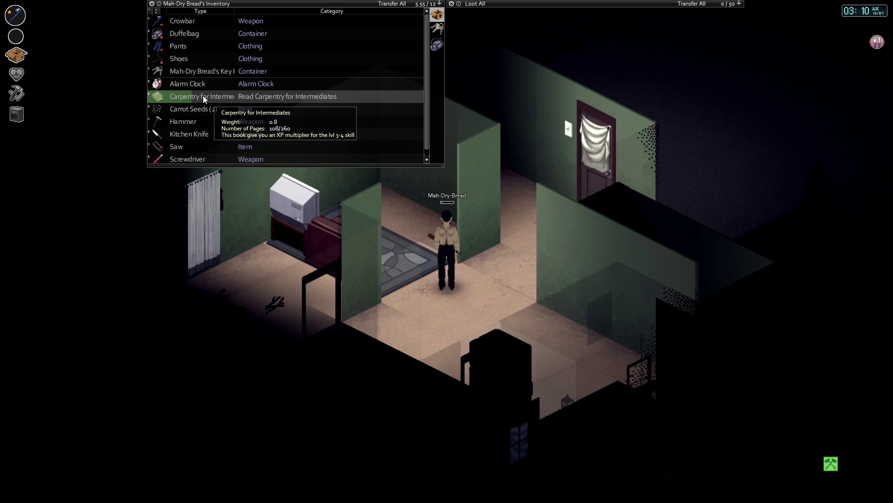
Look over the Info and Skills tabs, then stop reading and walk toward the front door
key(l)
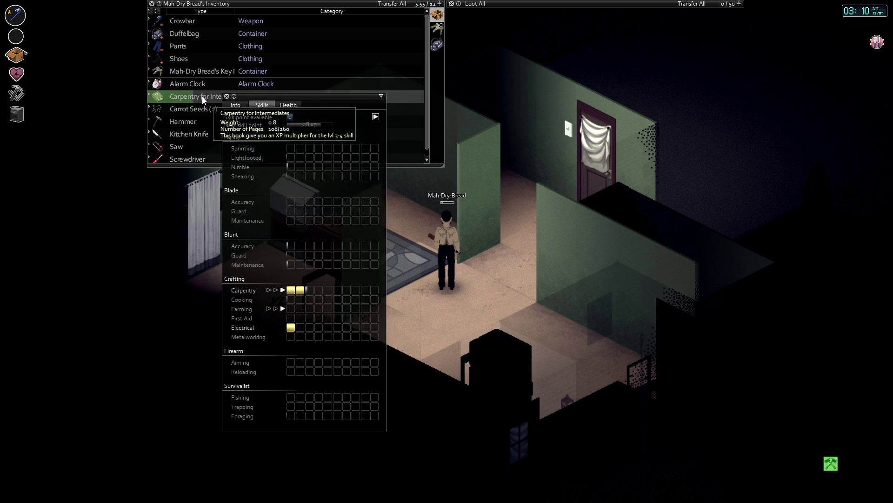
click(236, 105)
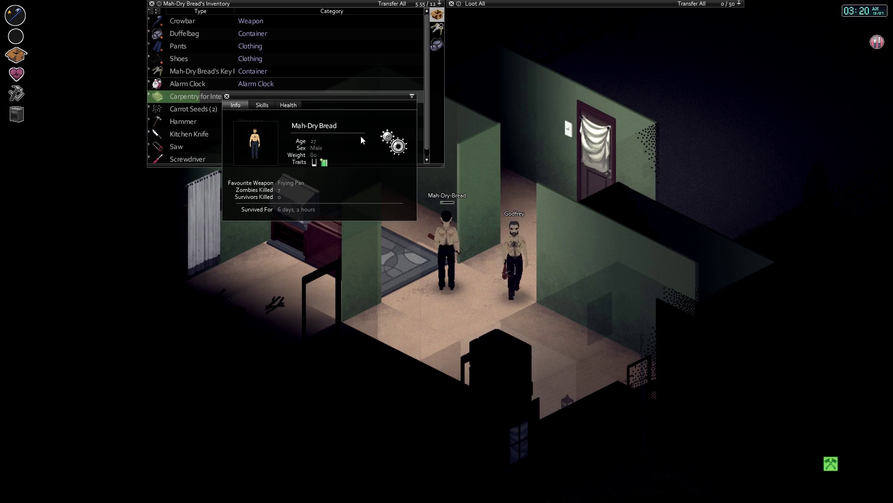
click(262, 104)
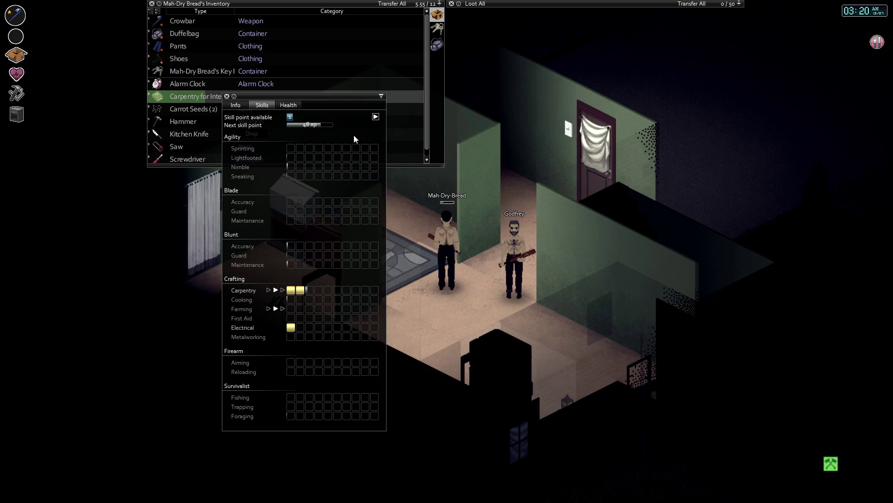
key(l)
key(l)
key(l)
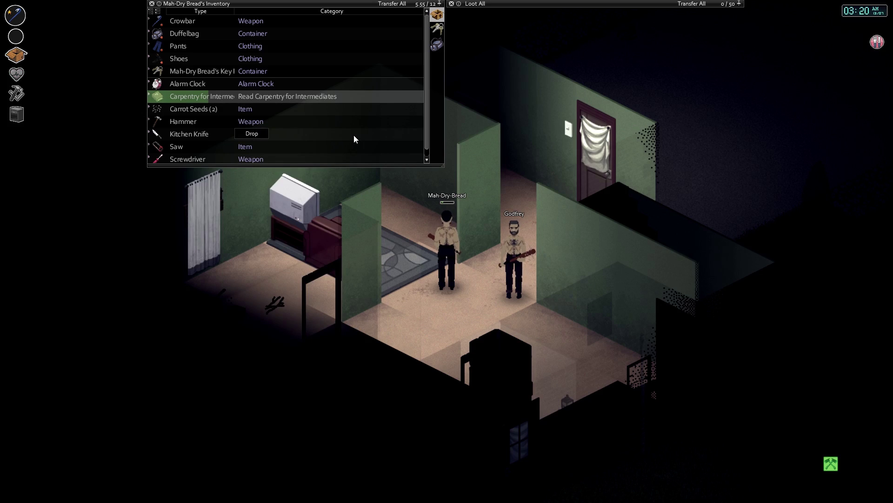
key(i)
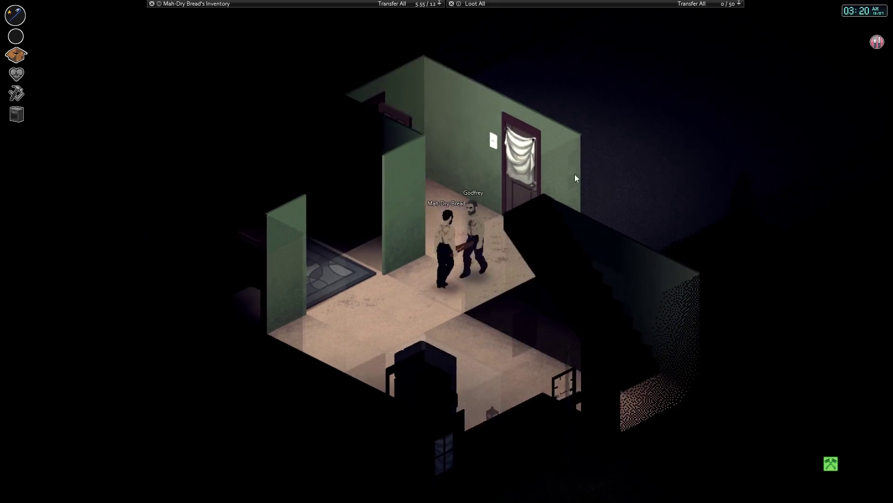
Walk out of the house, down the driveway and northeast across the lawns
key(w)
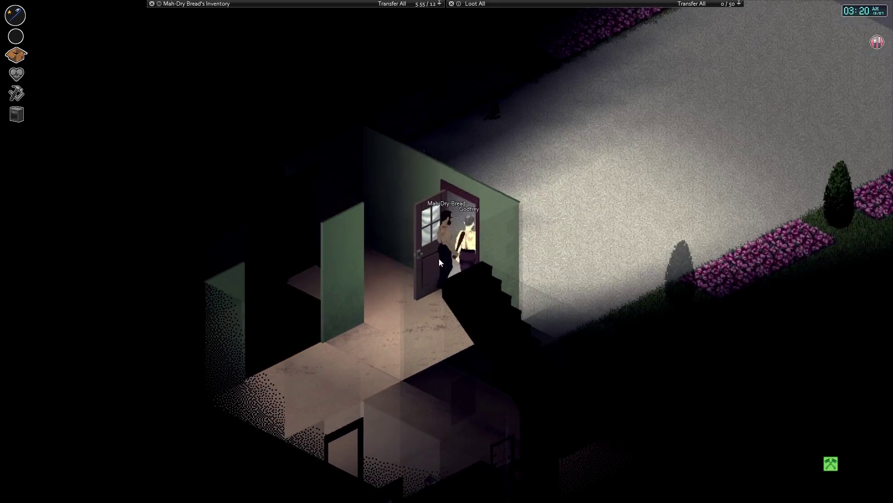
scroll(583, 247, down, 3)
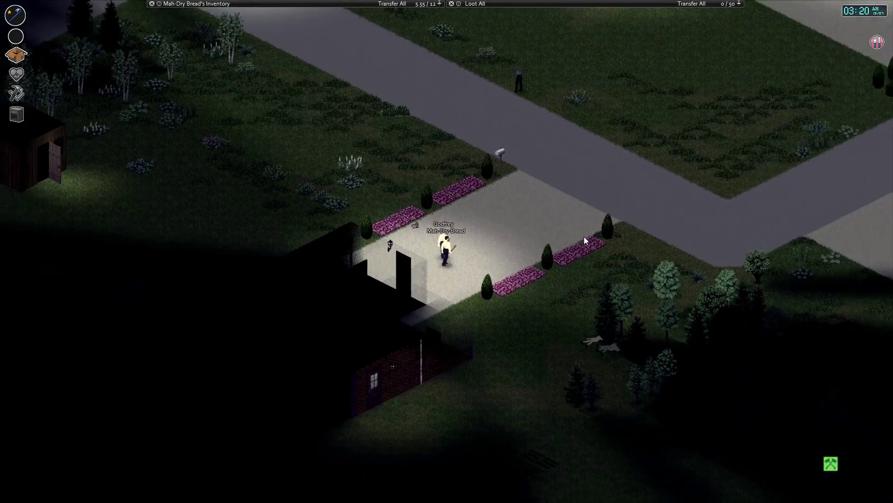
scroll(584, 237, down, 3)
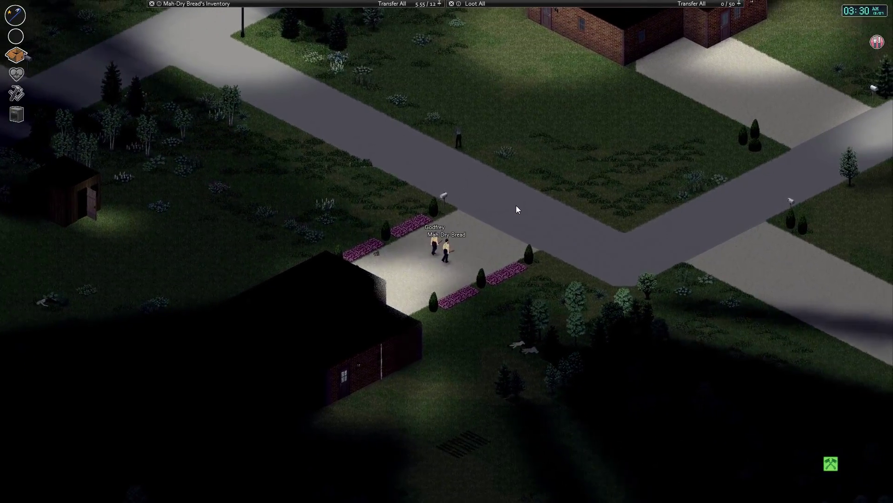
scroll(515, 205, down, 2)
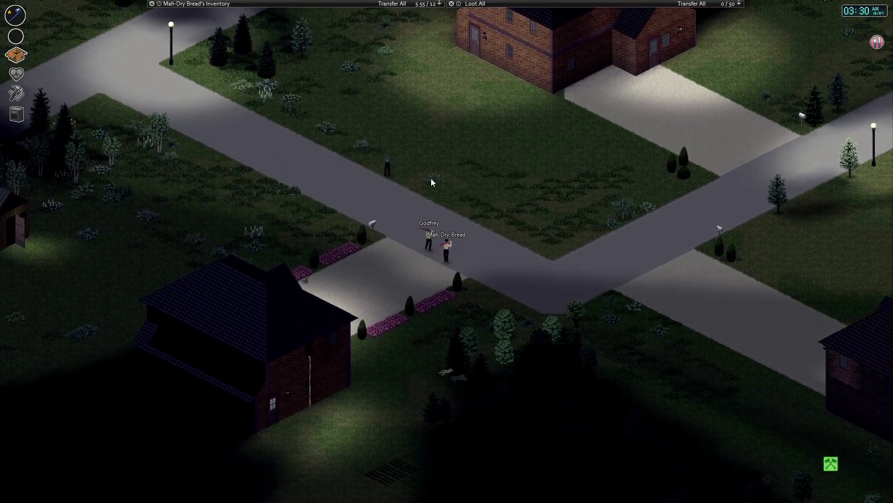
key(w)
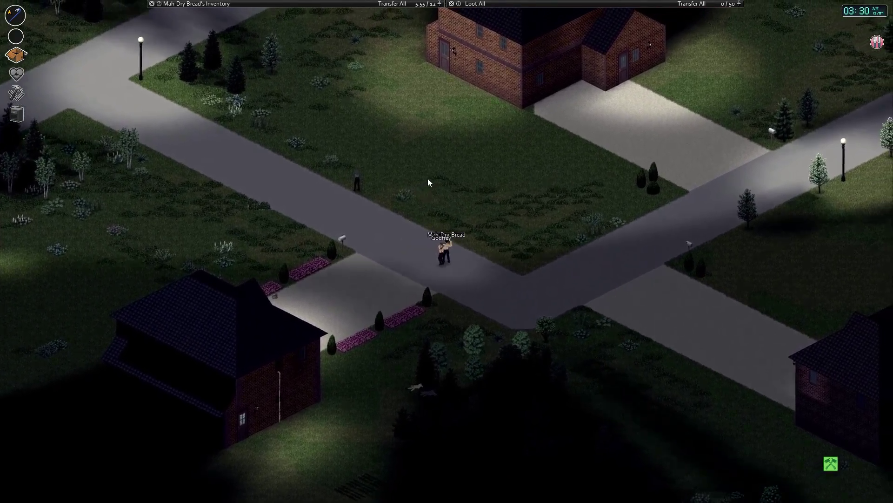
scroll(462, 288, up, 3)
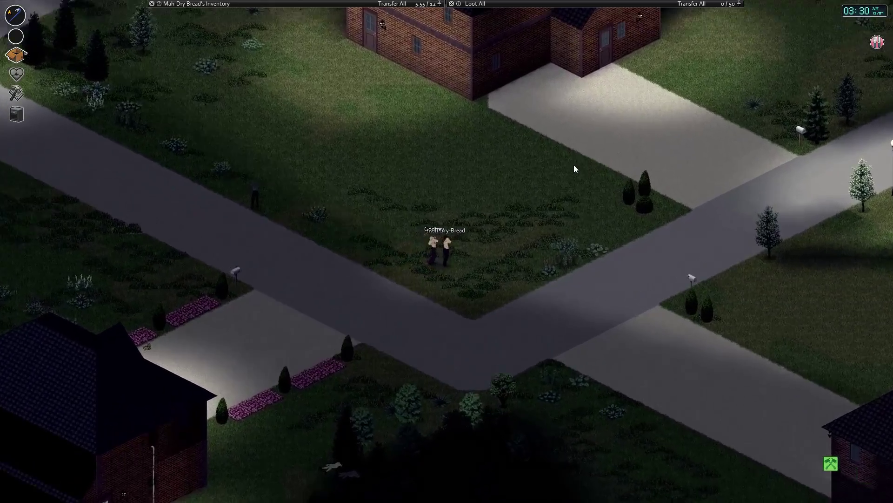
scroll(574, 165, up, 3)
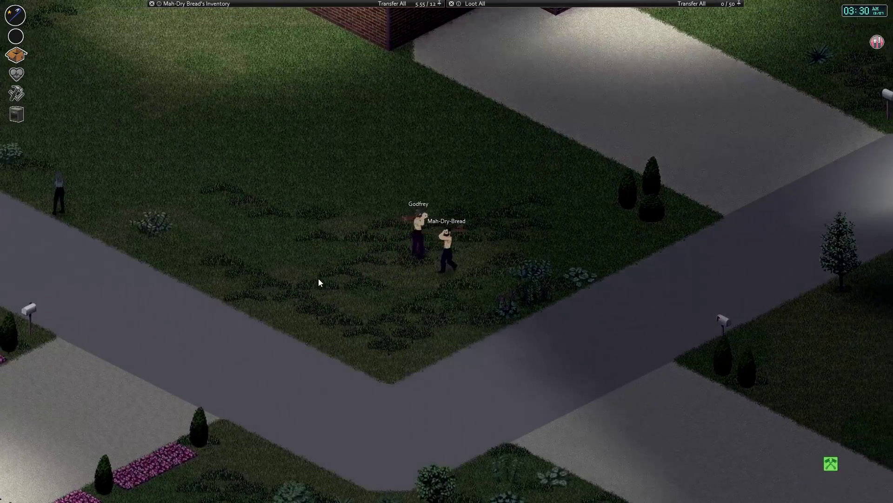
scroll(516, 197, up, 2)
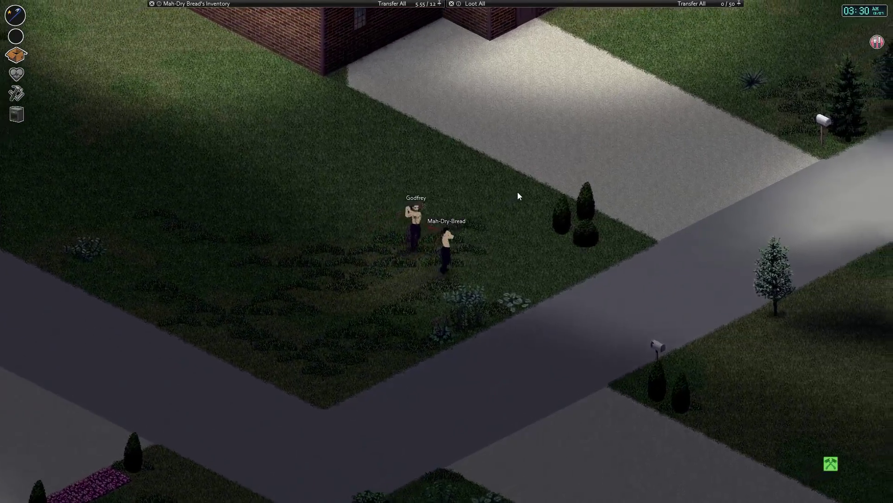
key(w)
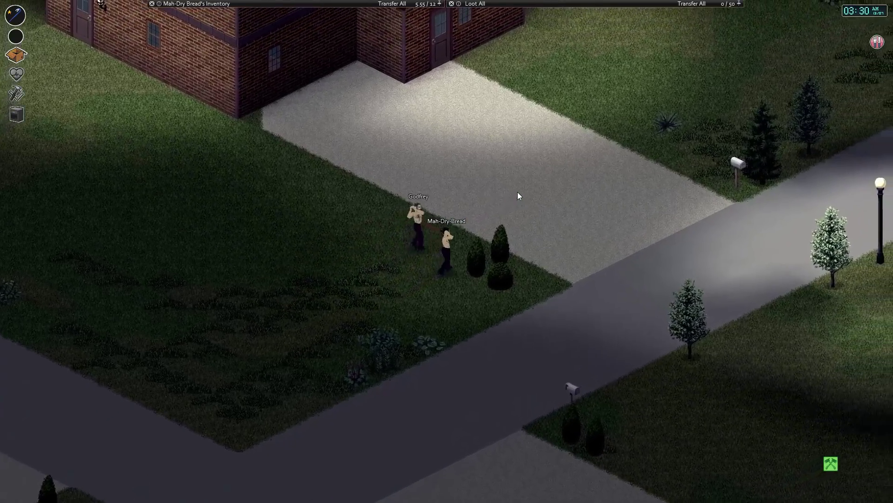
key(w)
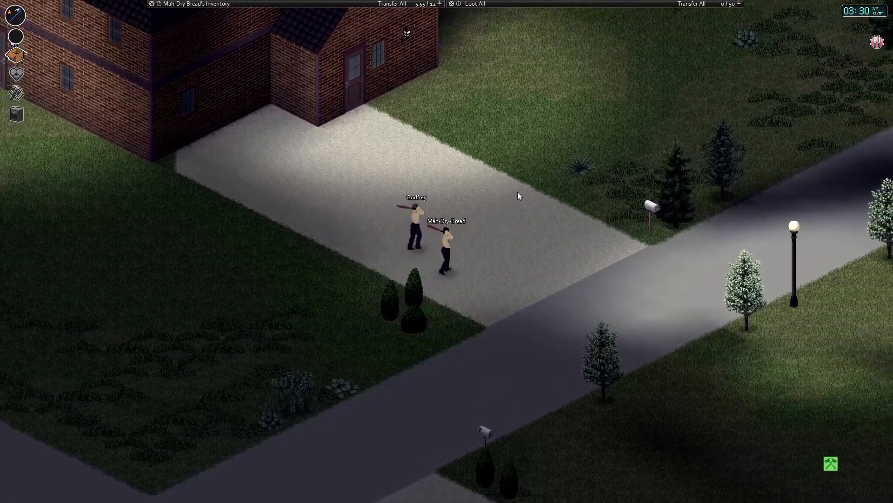
key(w)
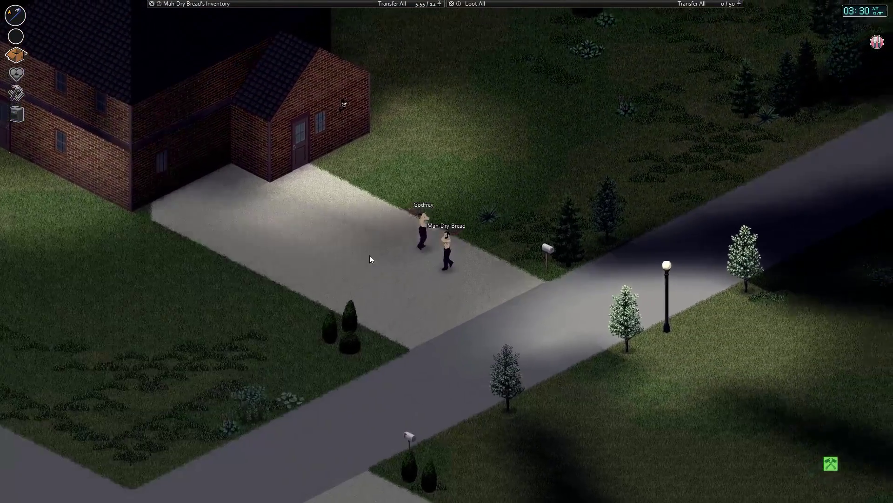
key(w)
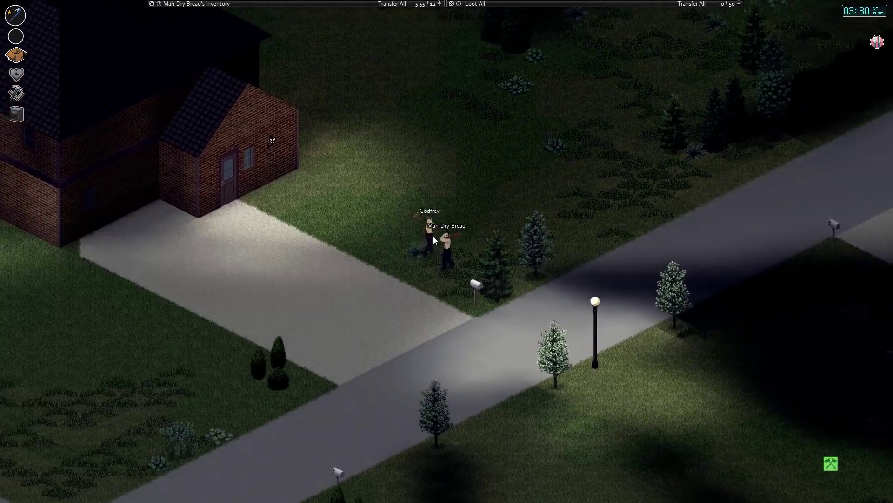
key(w)
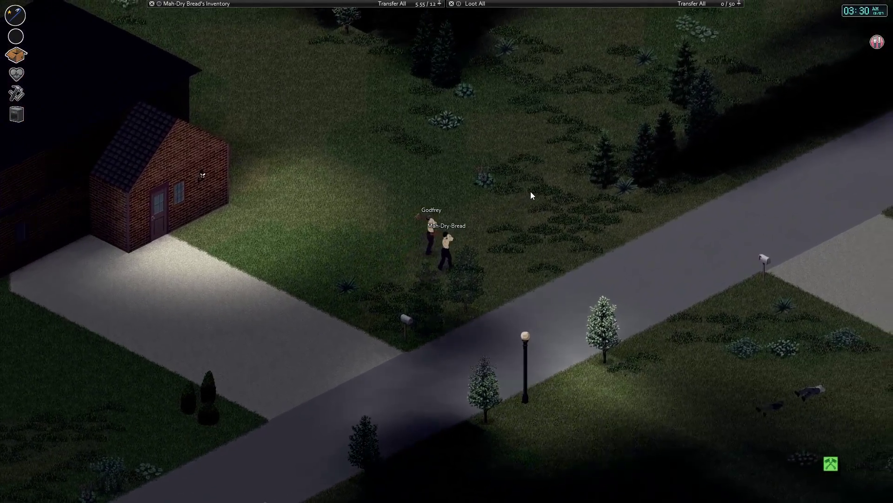
key(w)
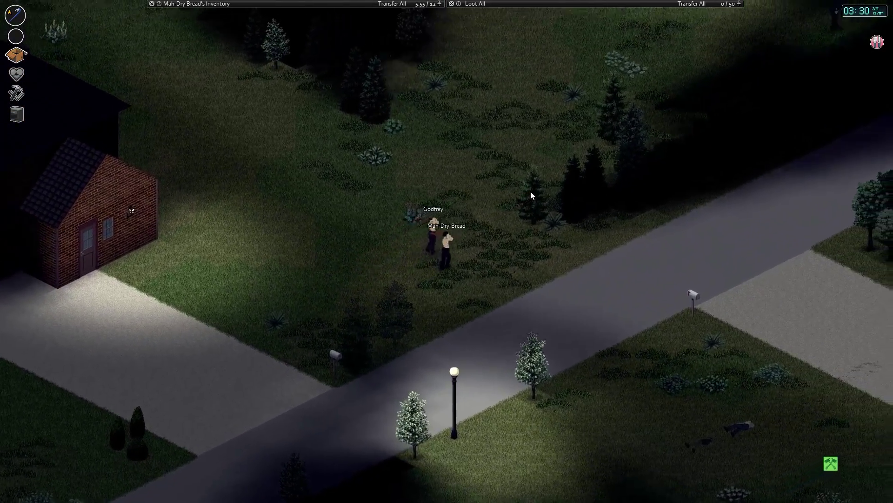
key(w)
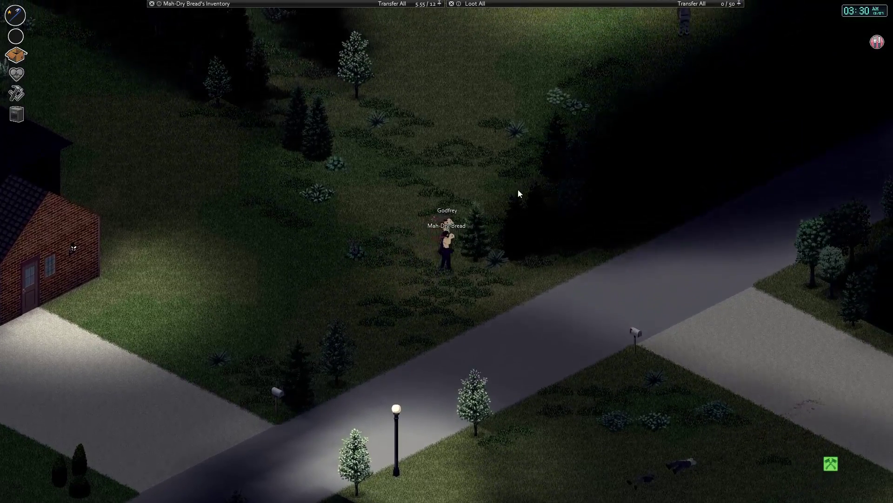
key(w)
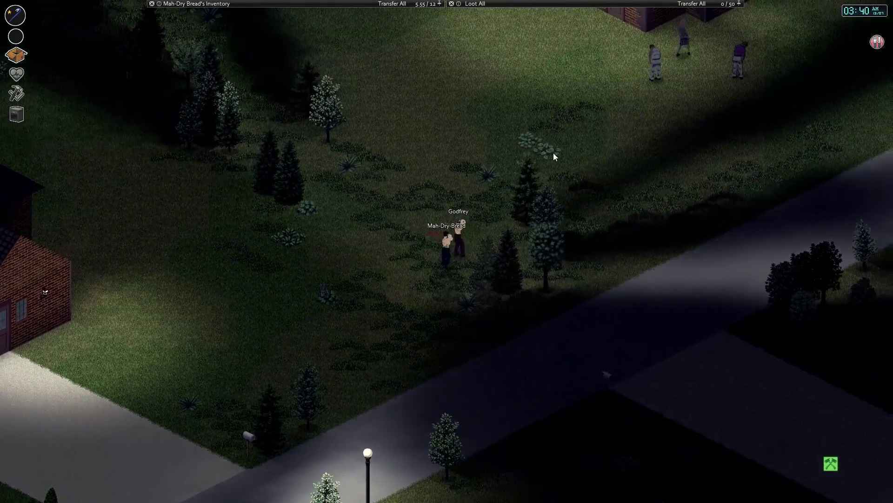
scroll(553, 153, down, 2)
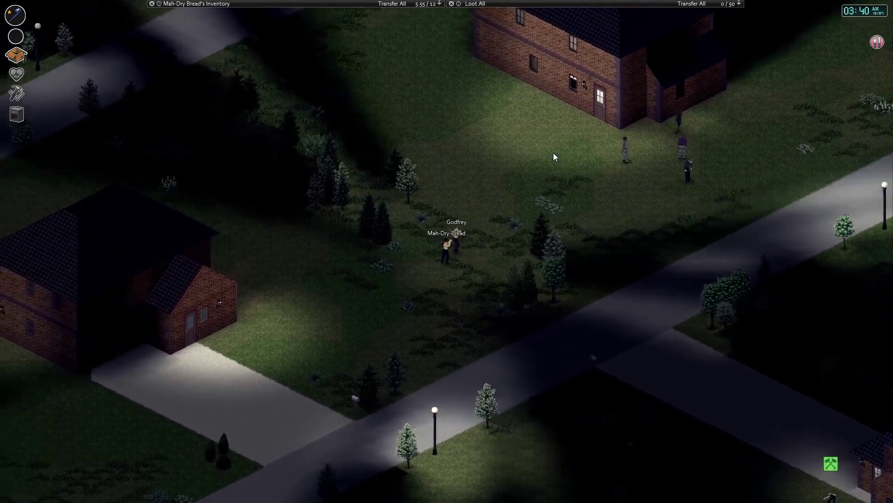
Evade the zombies by heading north past the brick house to the street corner
key(a)
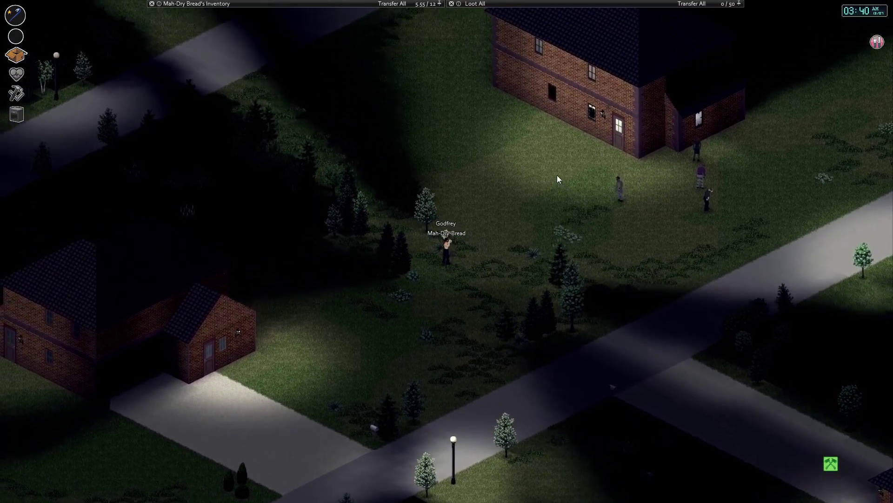
key(w)
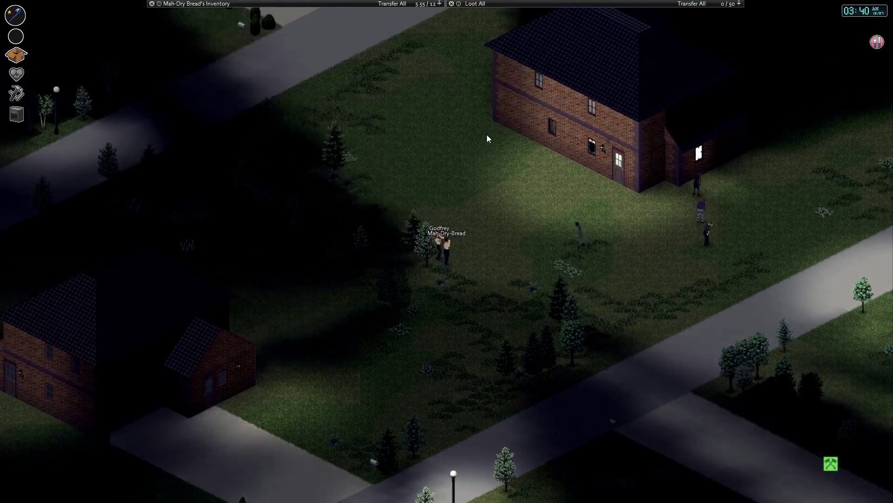
key(a)
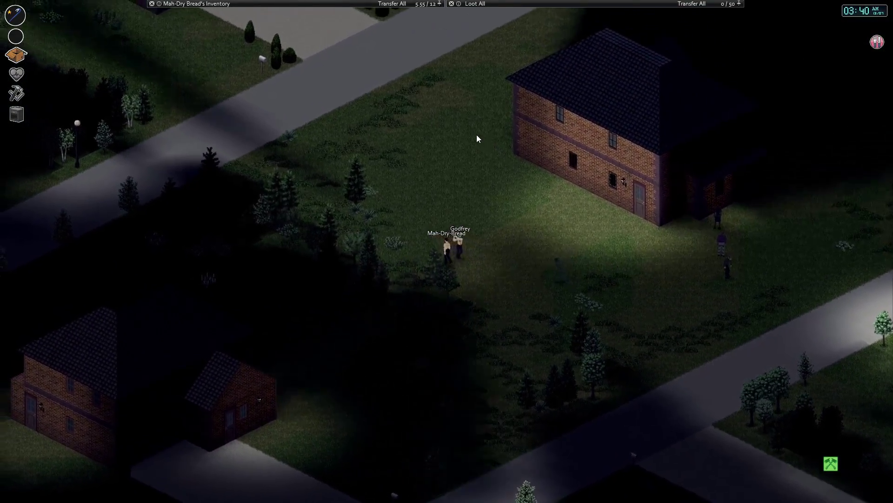
key(a)
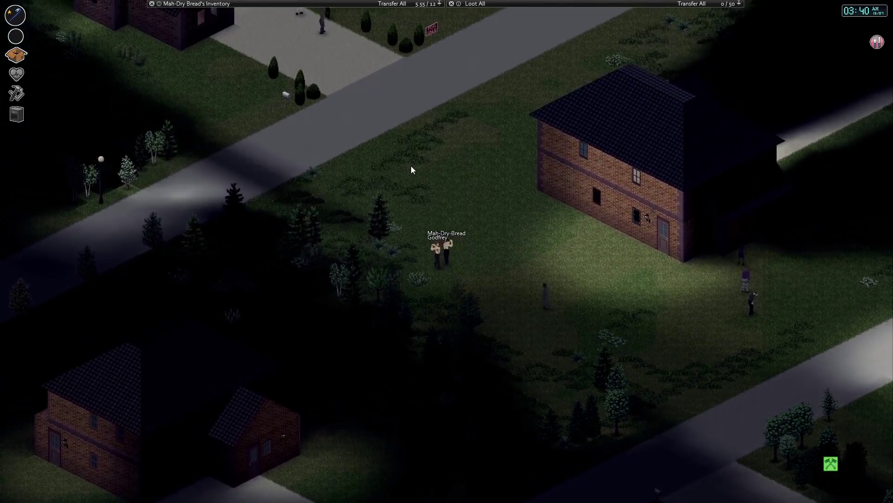
key(w)
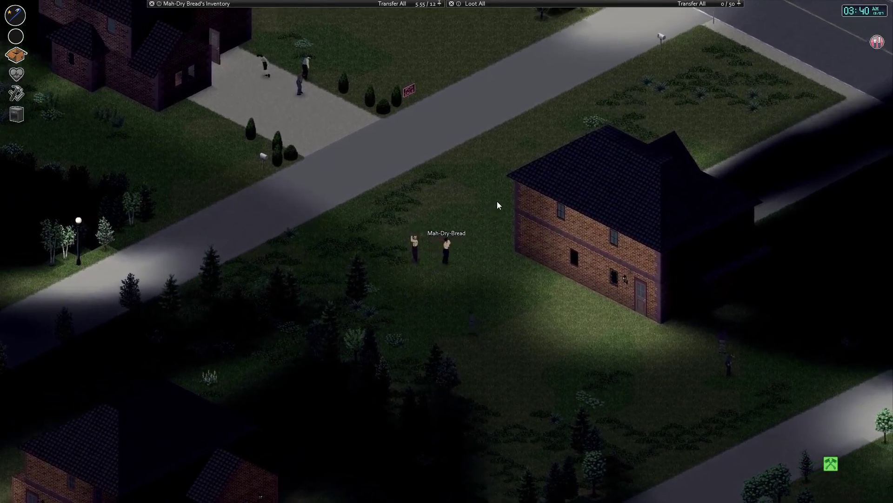
key(a)
key(a)
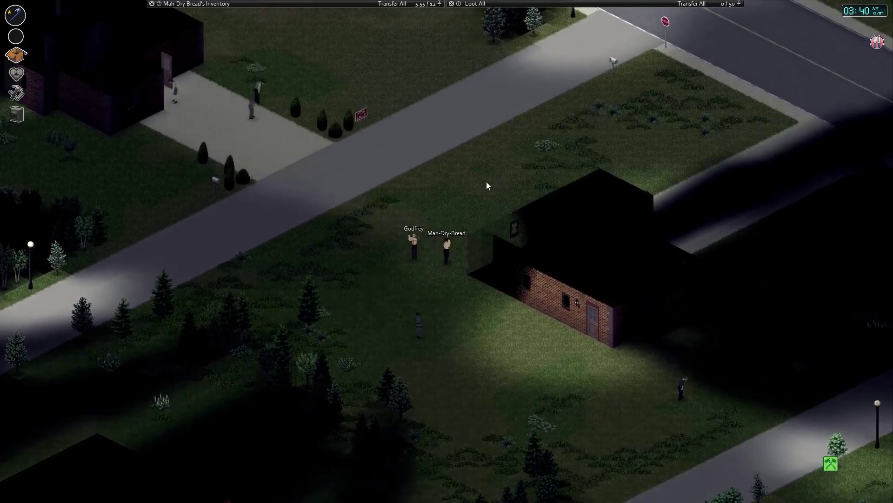
key(a)
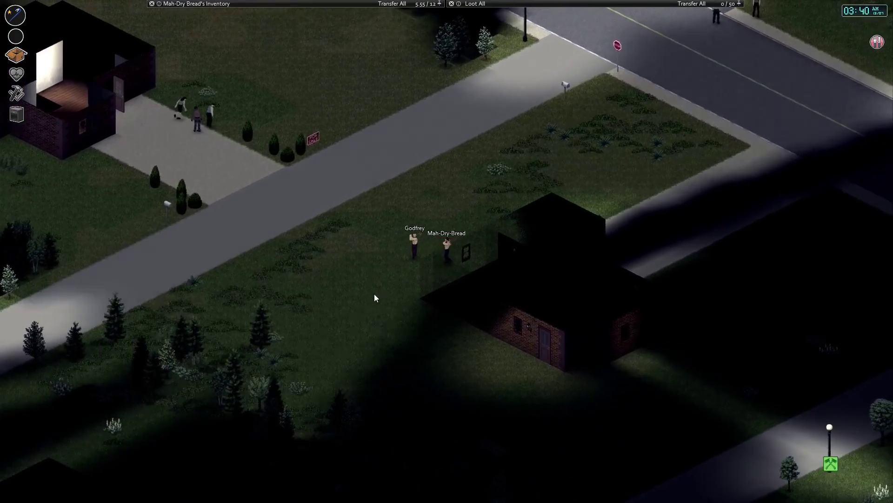
key(a)
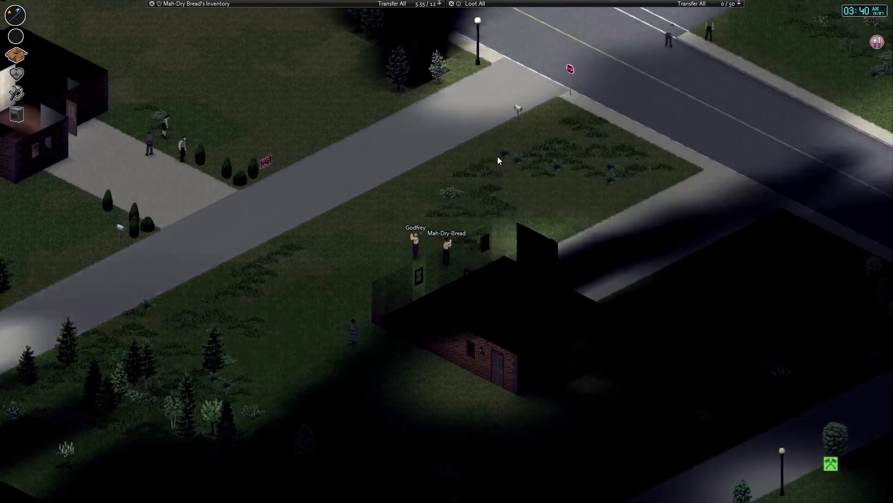
scroll(558, 168, down, 2)
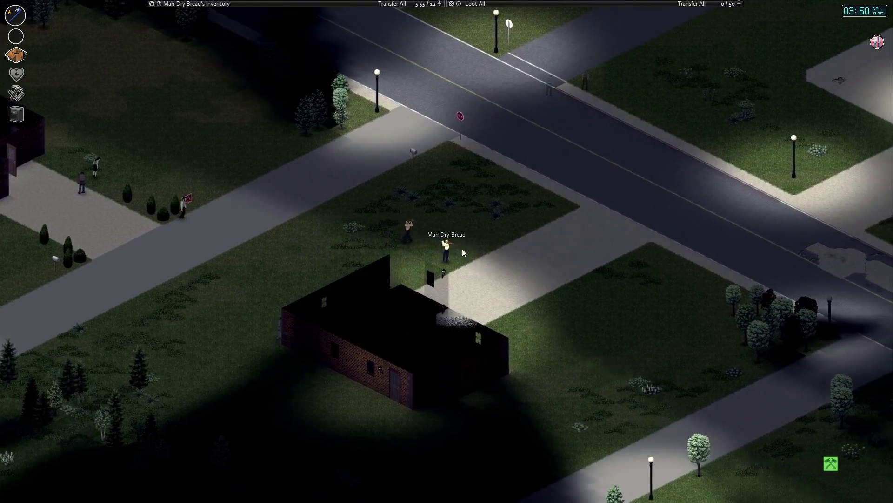
Walk along the main road onto the plaza in front of Cortman Medical
key(d)
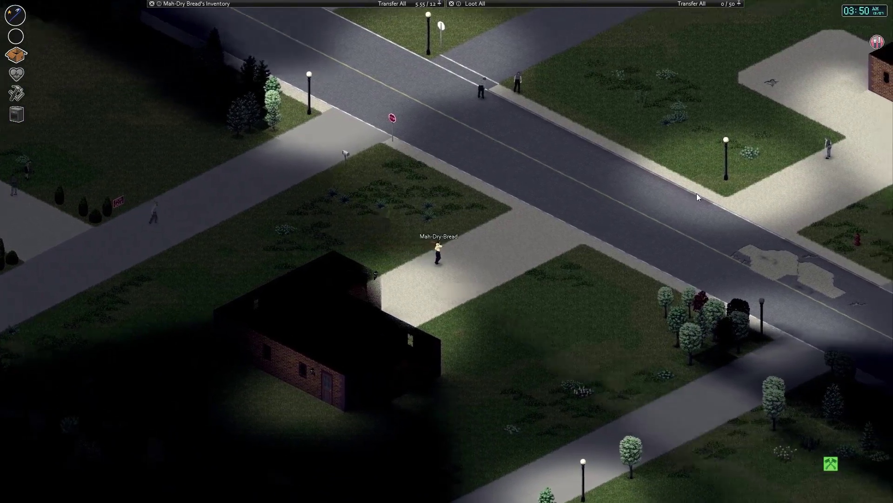
key(d)
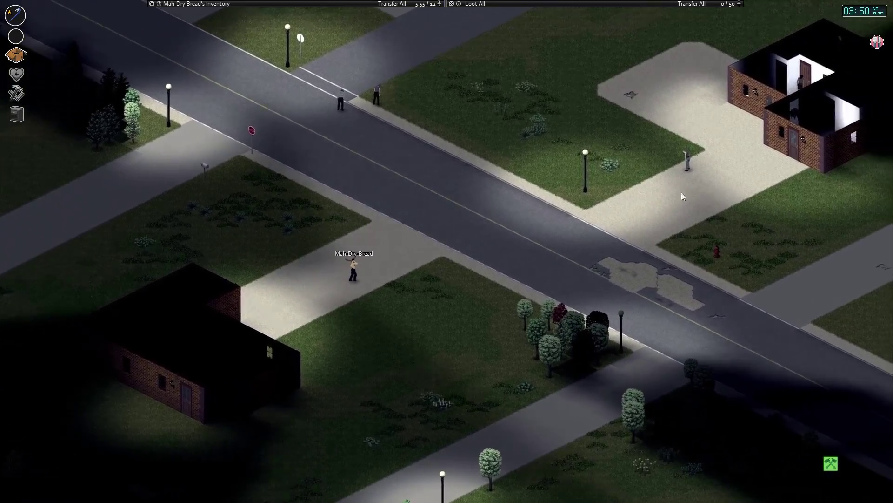
key(d)
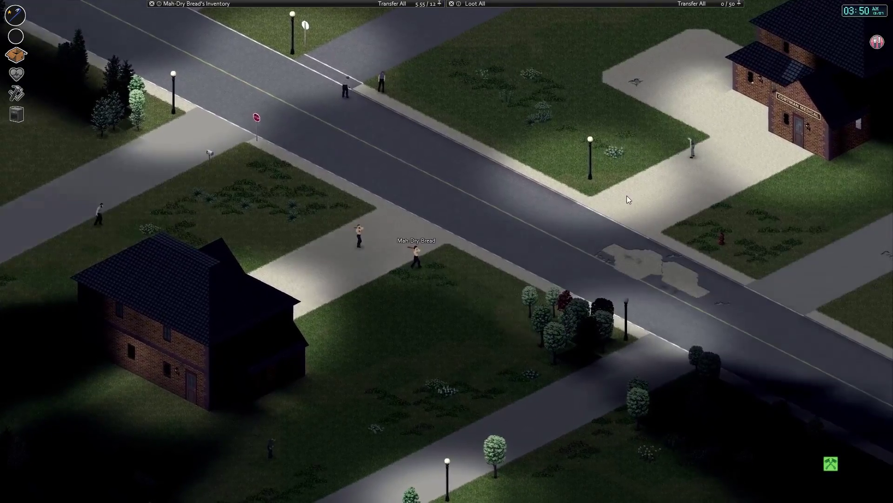
key(d)
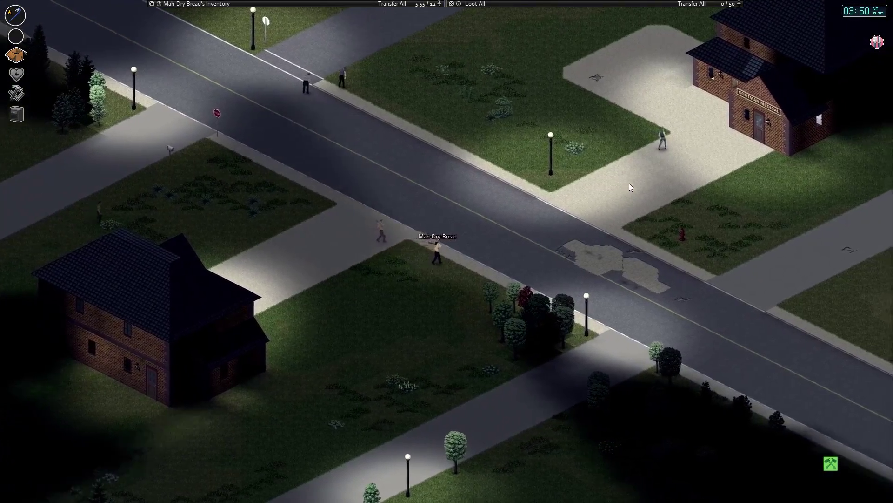
key(d)
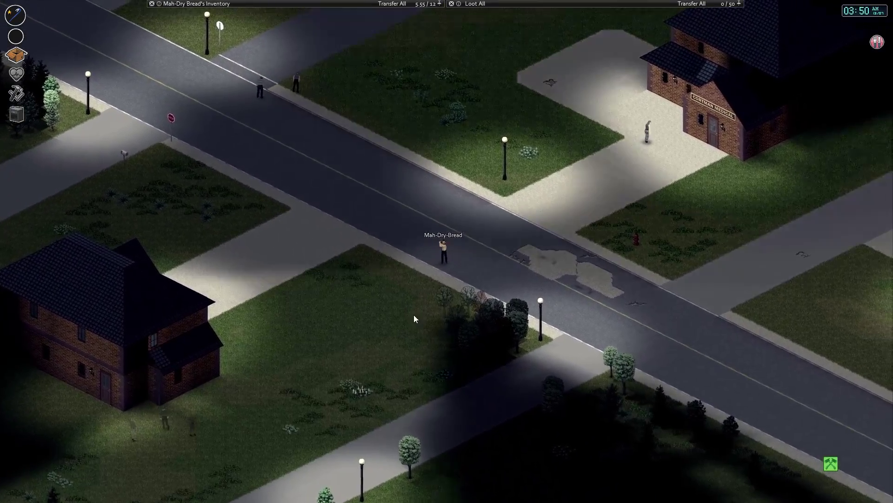
key(d)
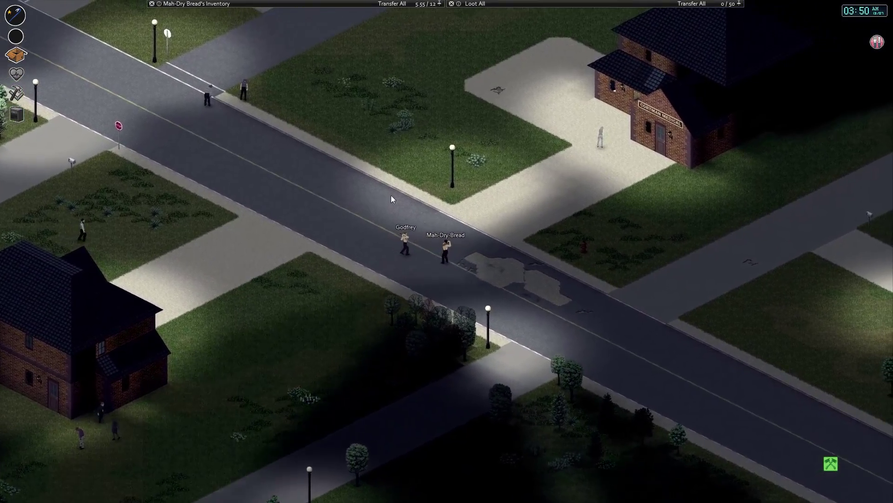
key(d)
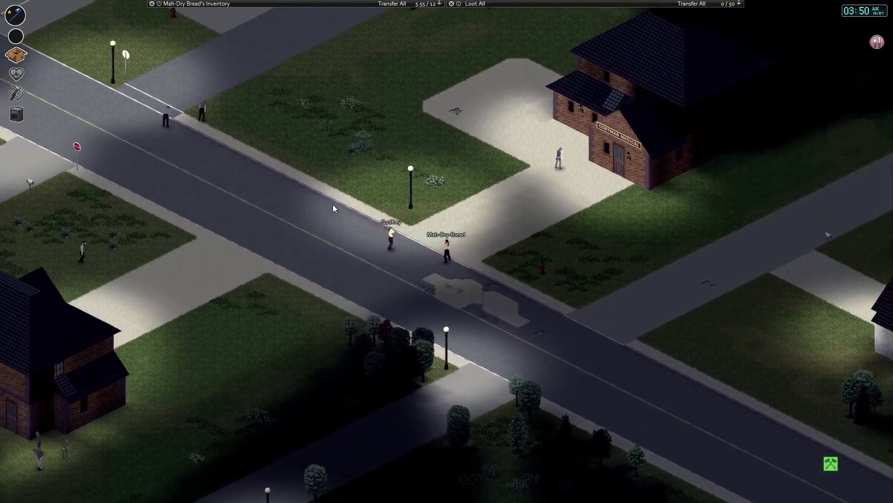
key(d)
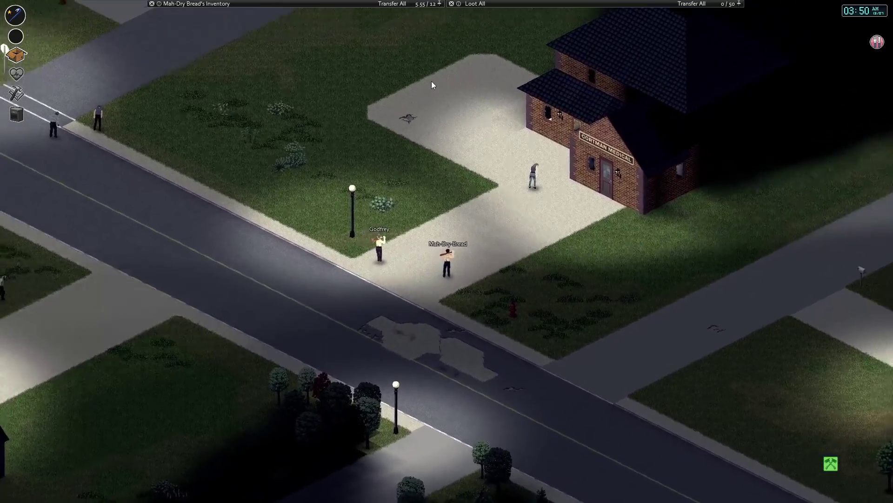
scroll(431, 91, up, 3)
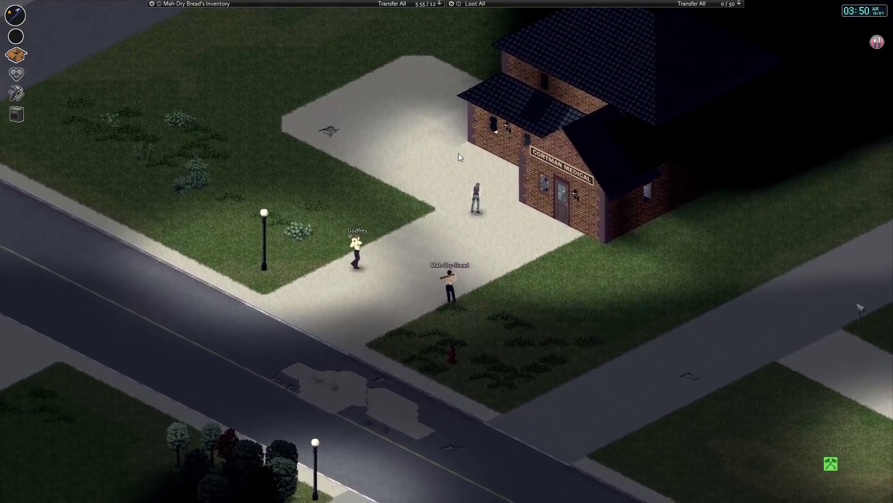
scroll(478, 153, up, 2)
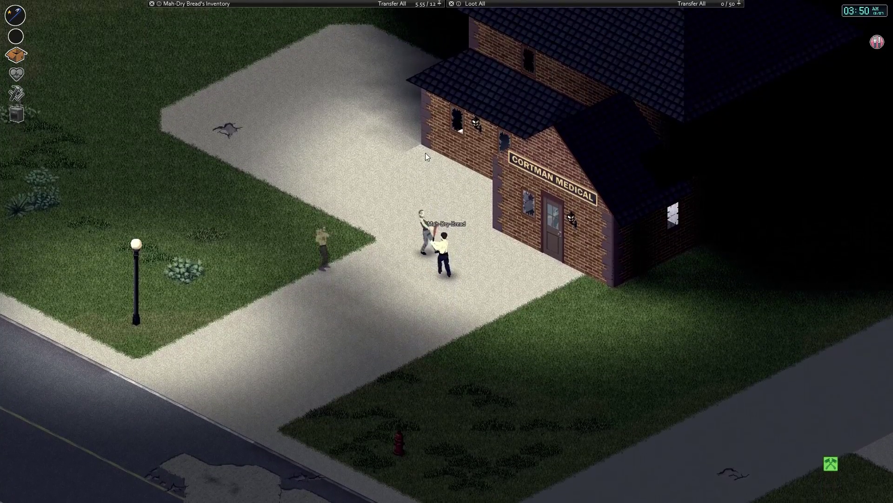
Beat down the zombies on the pavement with the bat
click(426, 153)
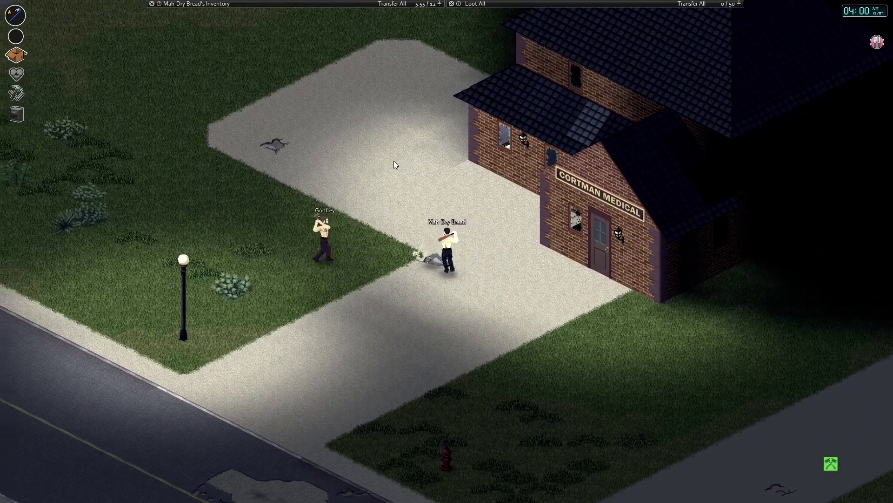
click(394, 161)
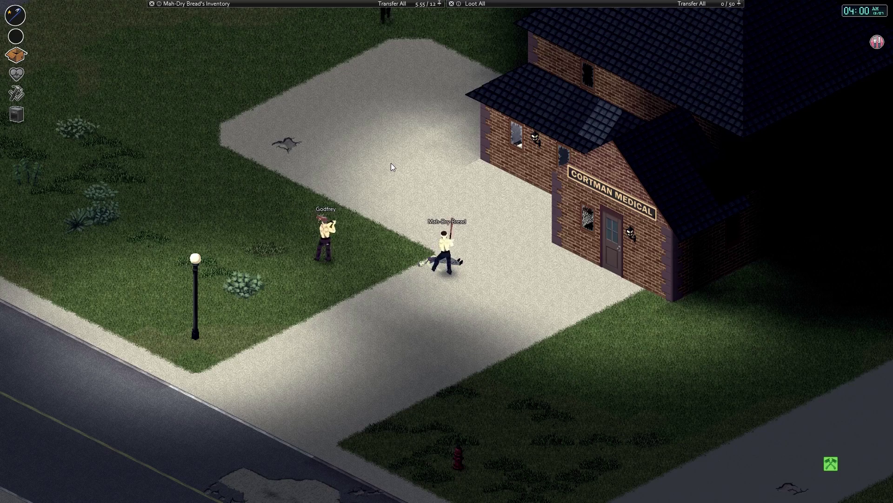
click(390, 162)
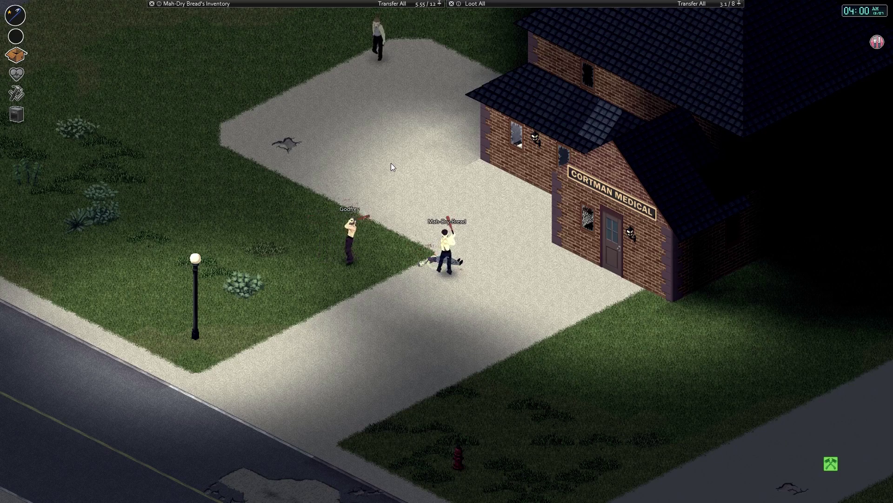
scroll(391, 163, down, 2)
scroll(408, 122, down, 2)
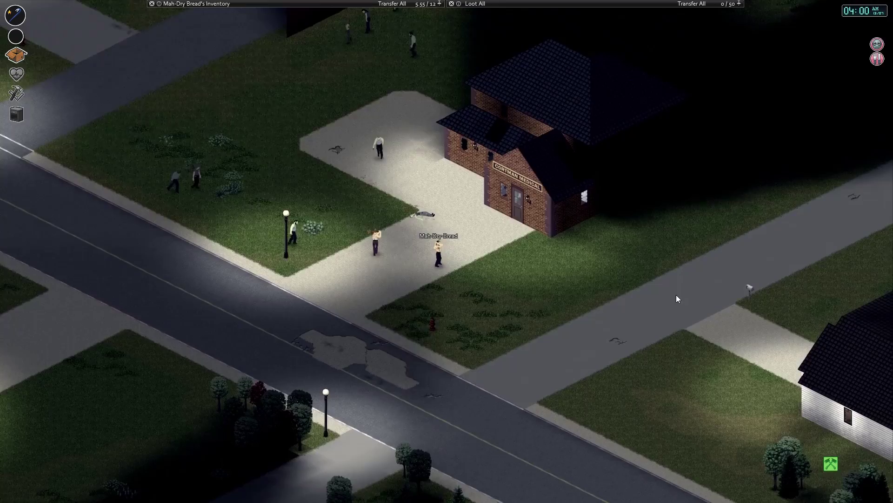
click(420, 264)
scroll(417, 193, up, 2)
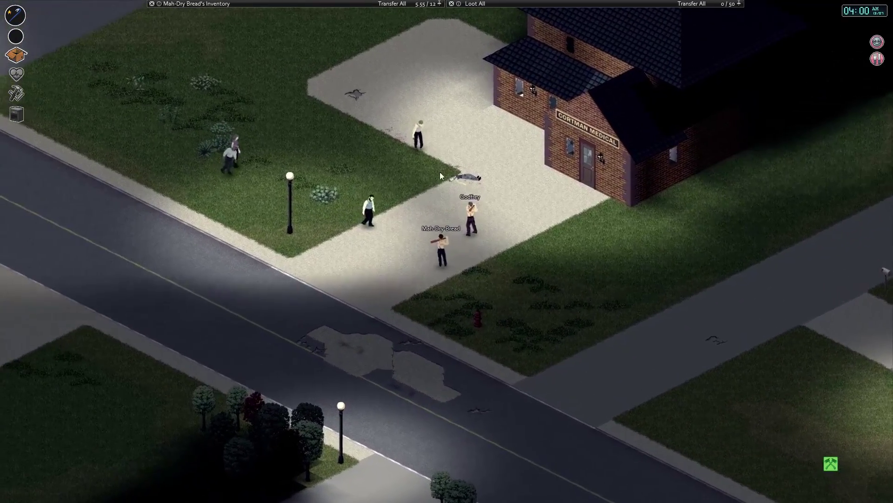
click(440, 172)
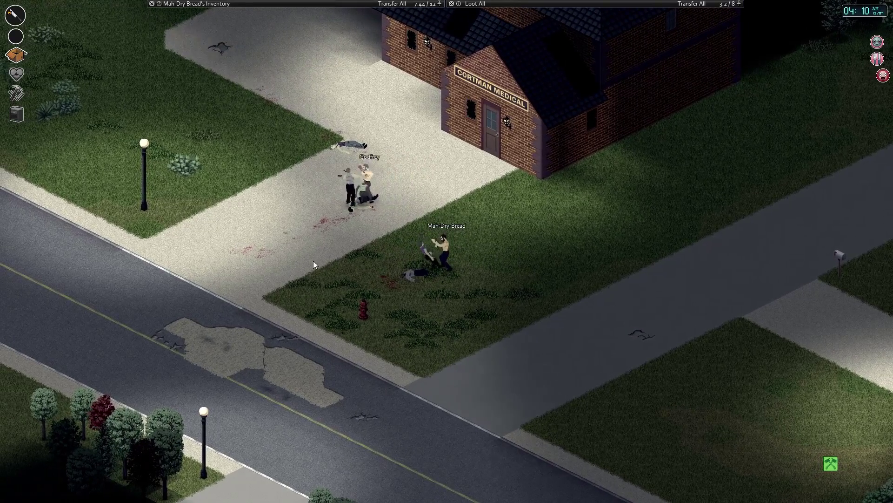
Regroup with the other survivor and check the skill levels and health status
key(w)
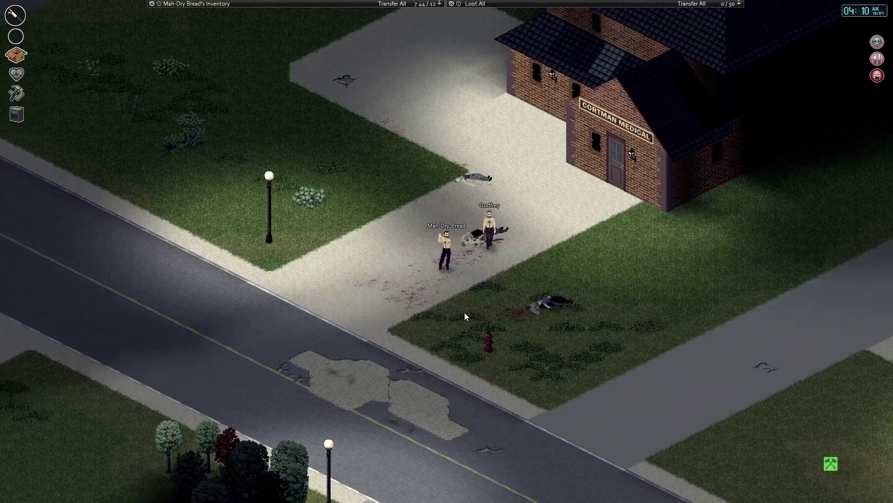
click(195, 3)
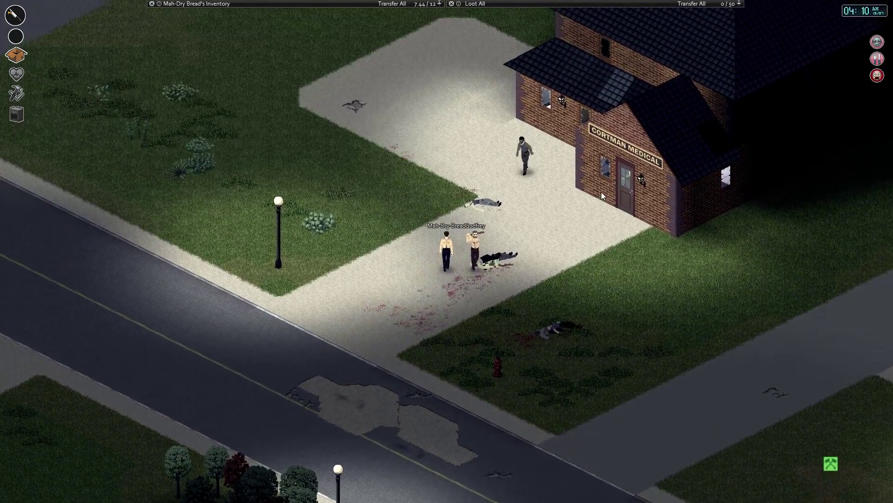
key(w)
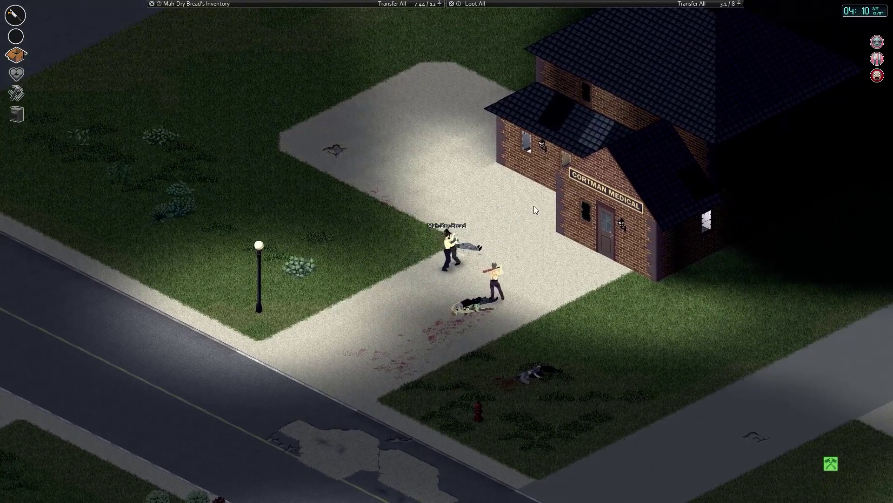
key(c)
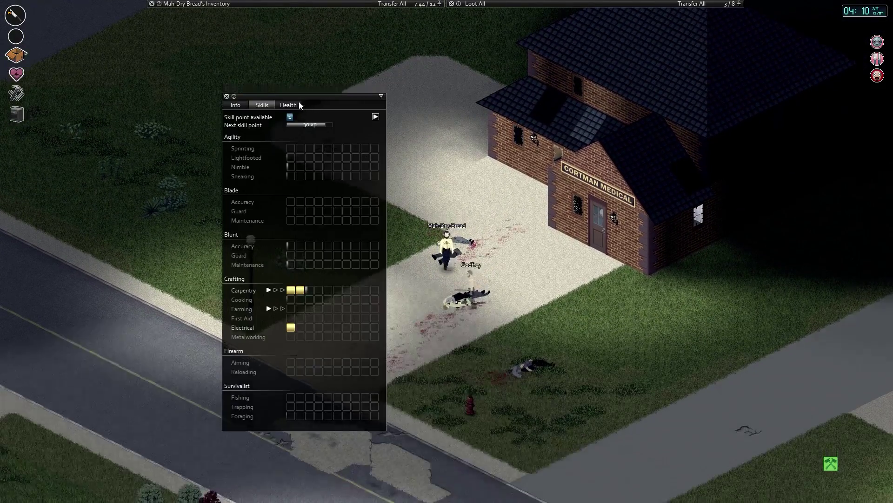
click(296, 106)
key(Escape)
scroll(537, 200, up, 3)
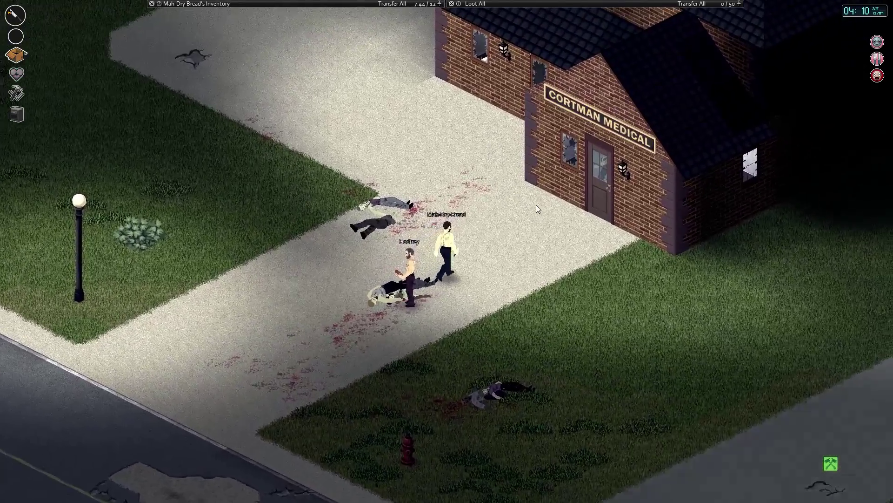
Knock down the zombie coming out of the clinic's front door
key(w)
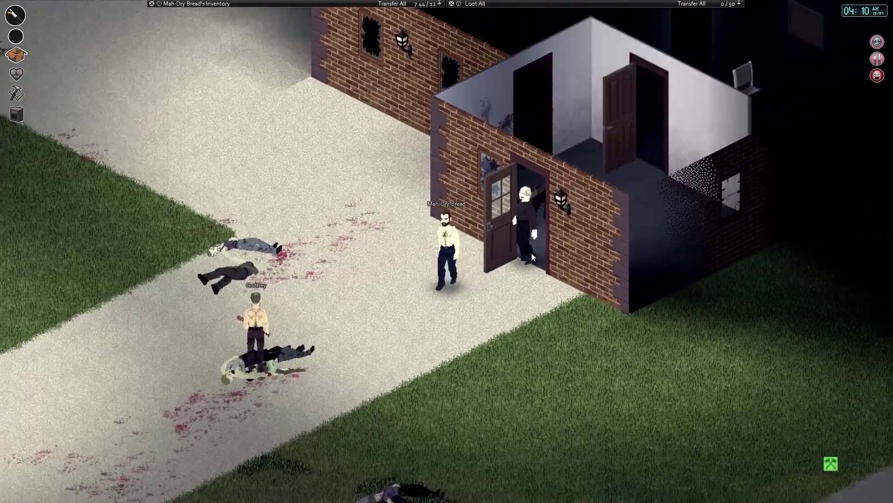
key(w)
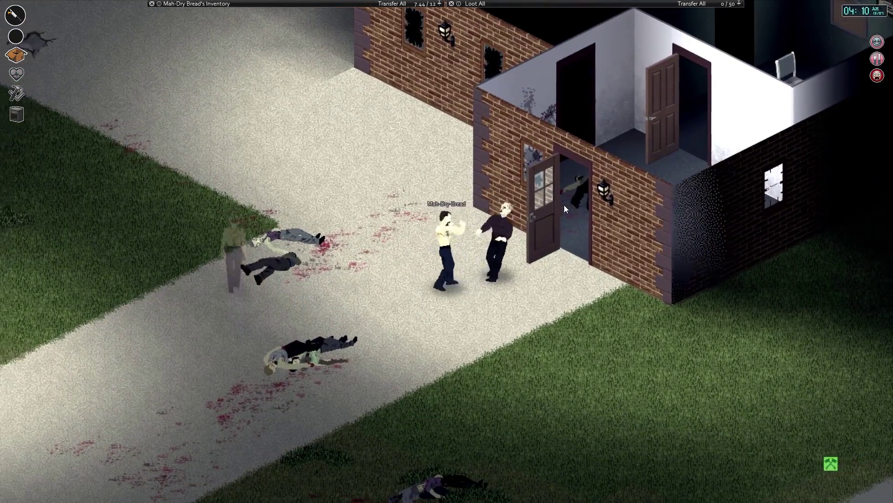
click(564, 204)
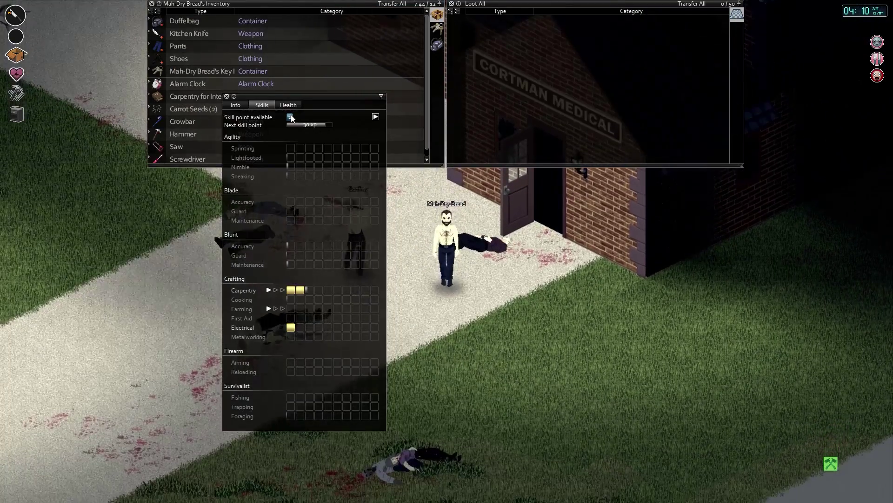
click(288, 105)
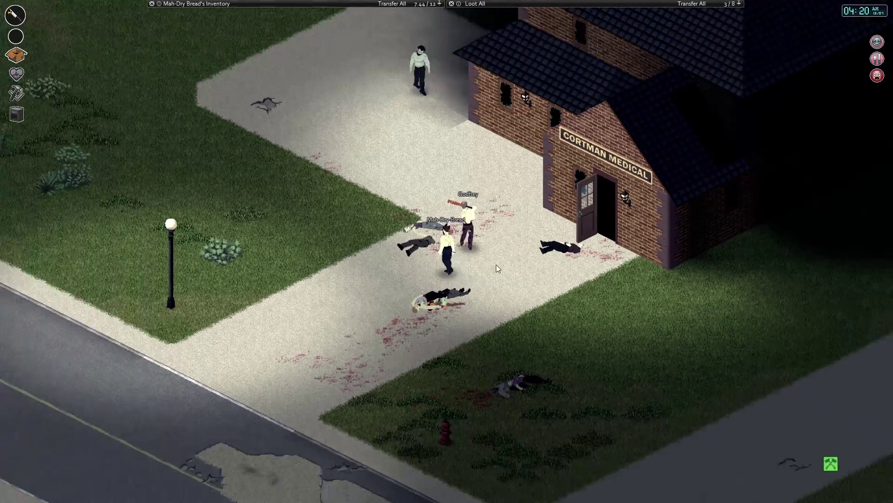
scroll(496, 264, down, 3)
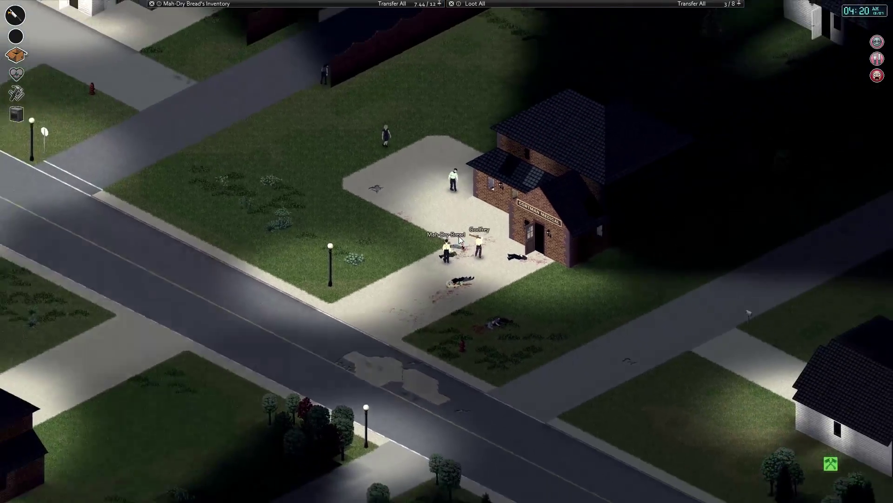
scroll(459, 235, up, 4)
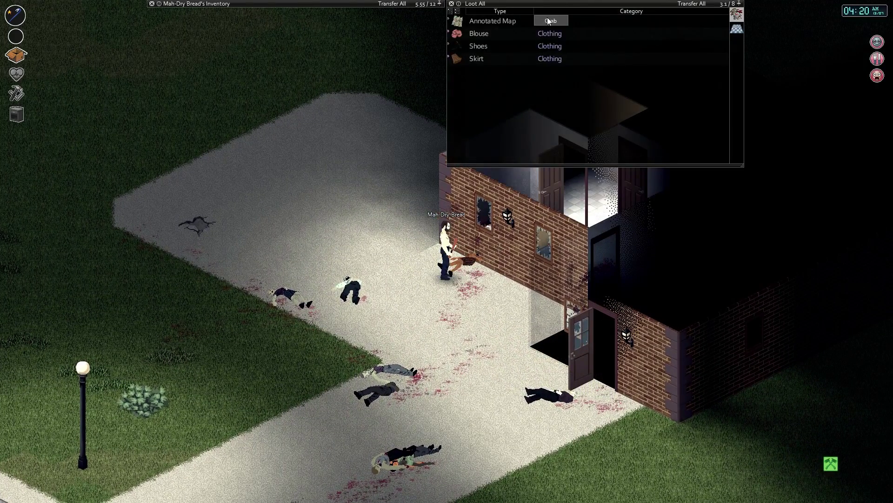
Take the Annotated Map and Earbuds, then move past the corpses toward the clinic door
double_click(529, 20)
mouse_move(210, 4)
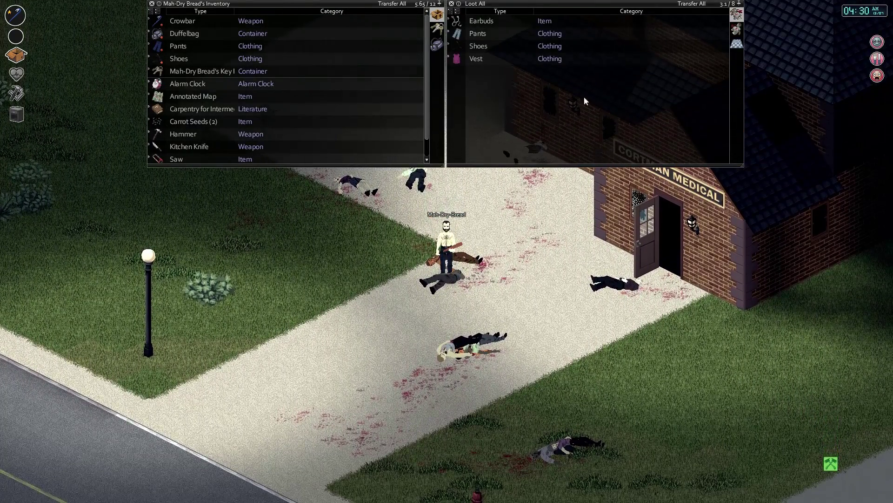
double_click(488, 20)
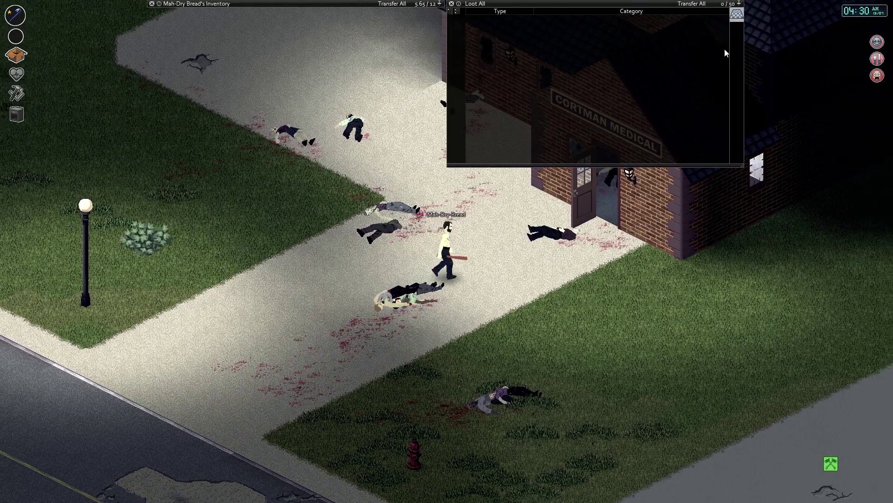
right_click(621, 71)
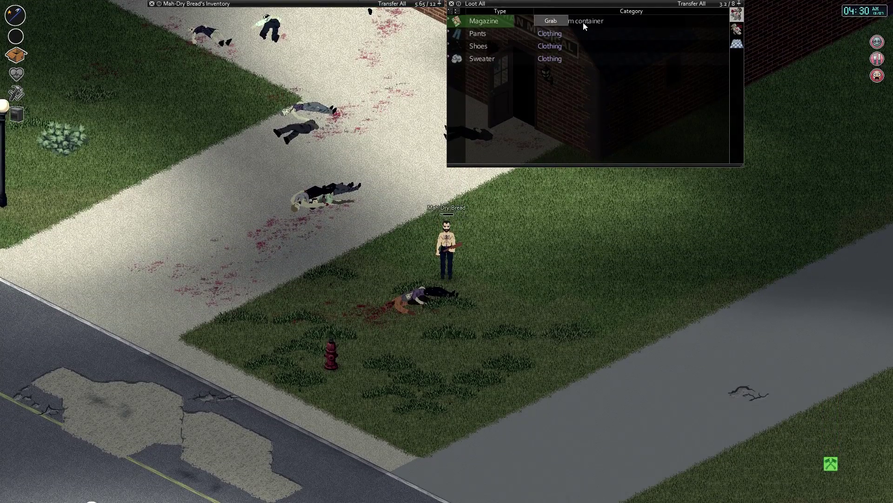
right_click(670, 126)
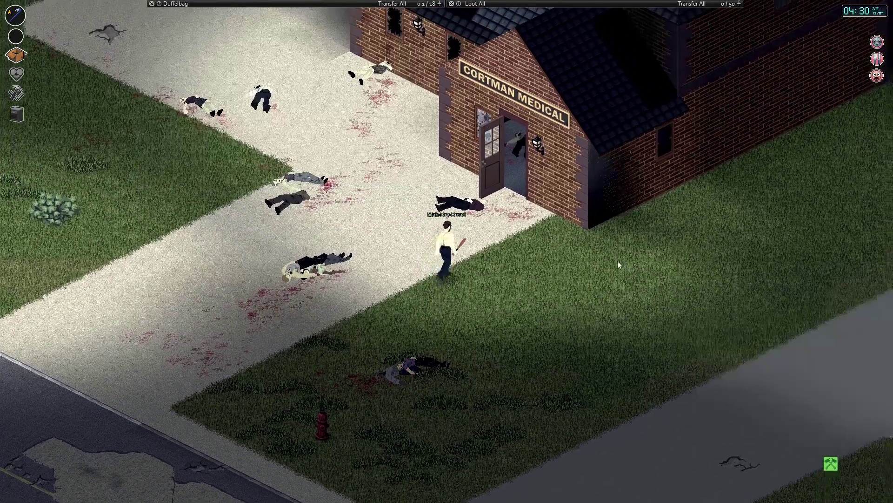
scroll(618, 261, down, 2)
scroll(522, 274, up, 4)
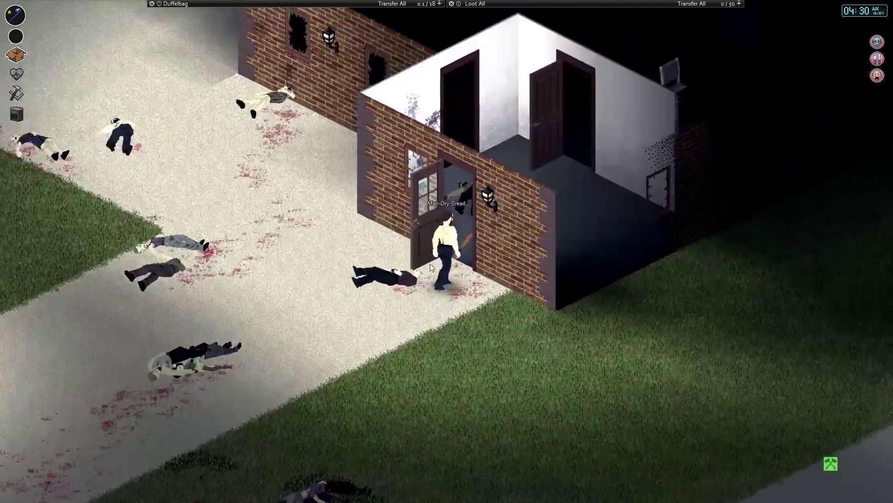
Walk through the entry room and office into the exam room and attack its zombie
key(w)
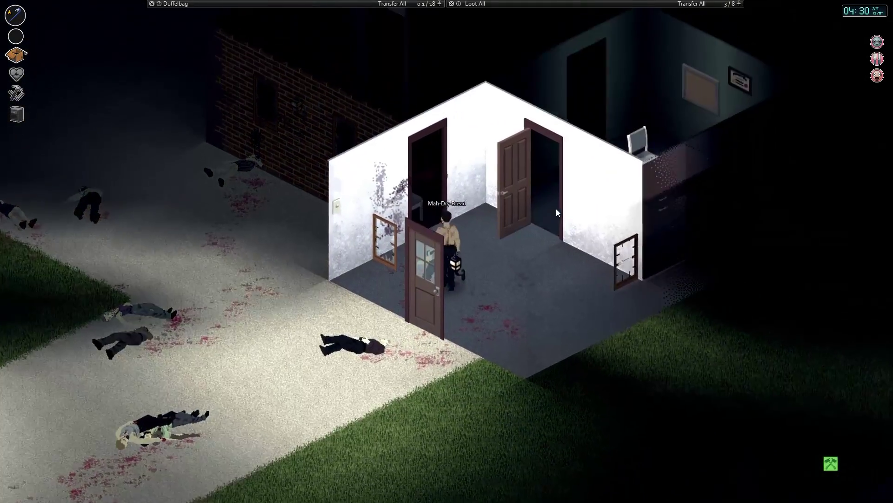
key(w)
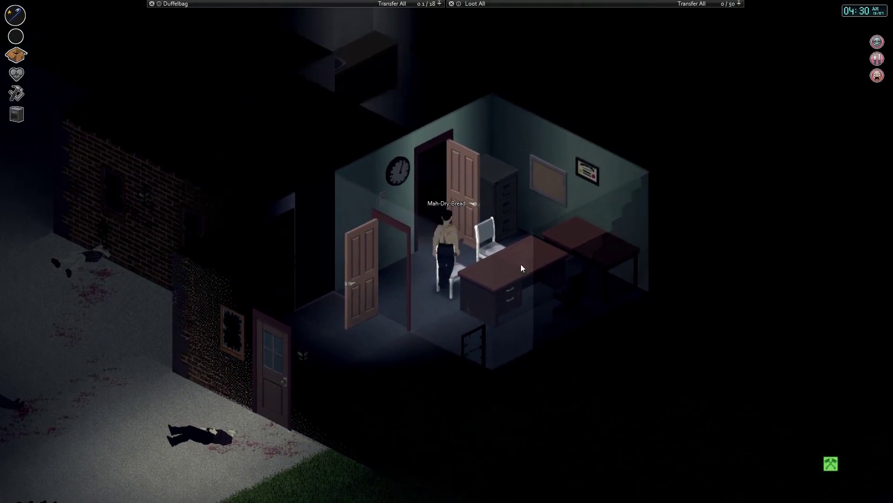
key(w)
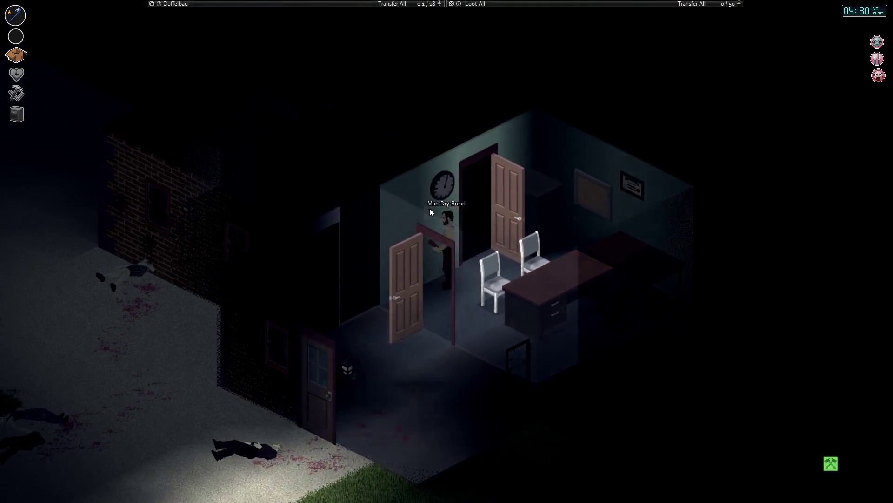
key(w)
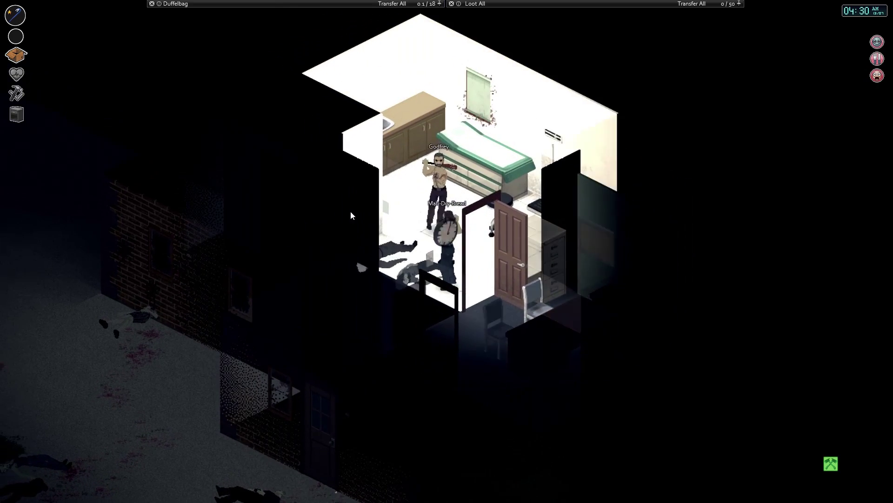
key(s)
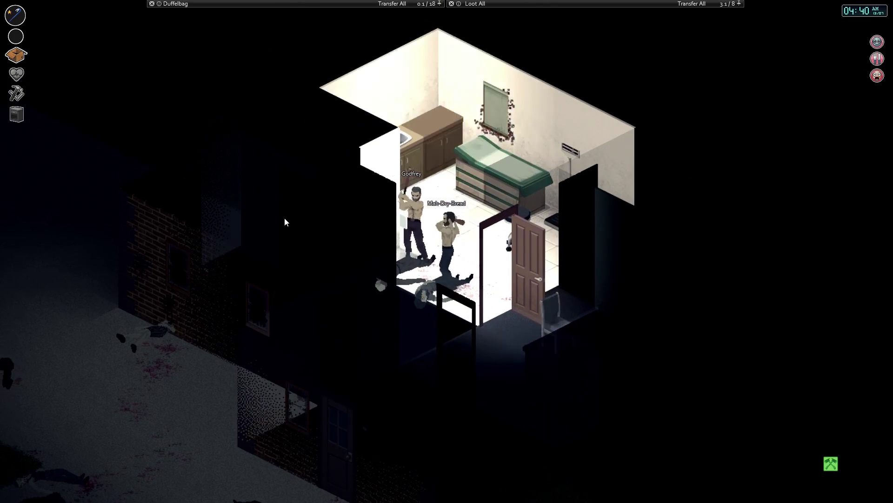
key(w)
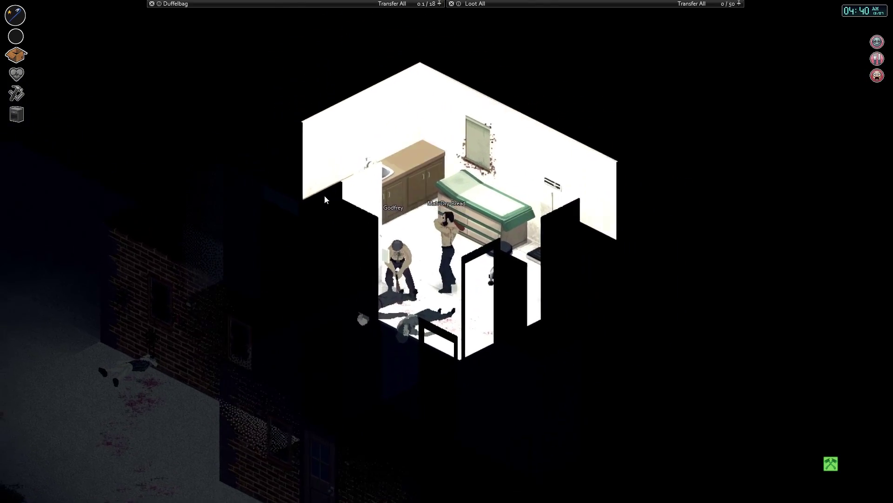
Check the adjacent rooms, return to the exam room and view the cabinet contents
key(a)
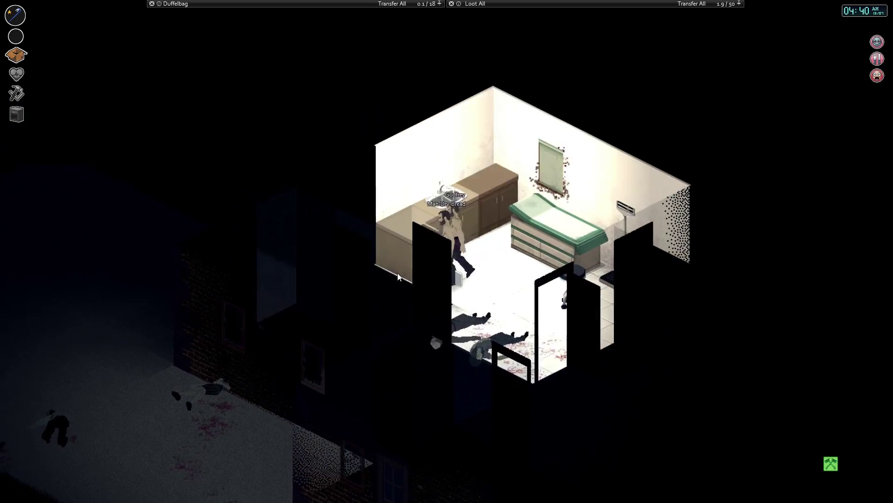
key(s)
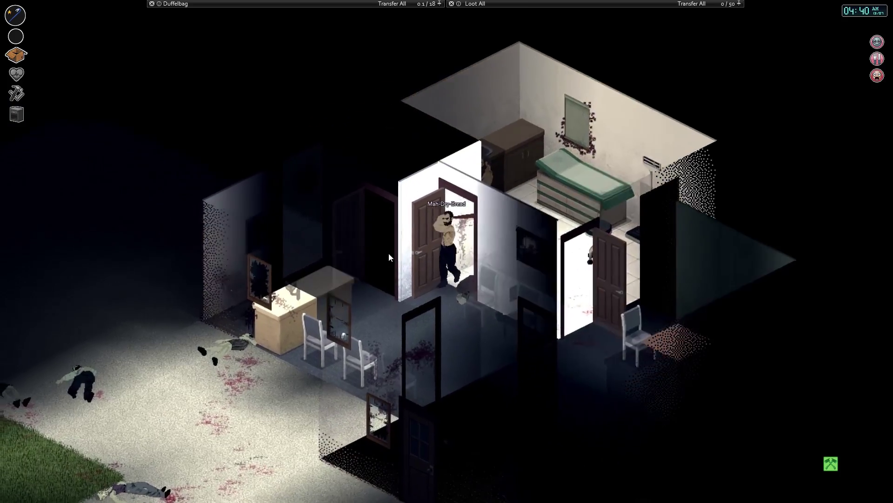
key(w)
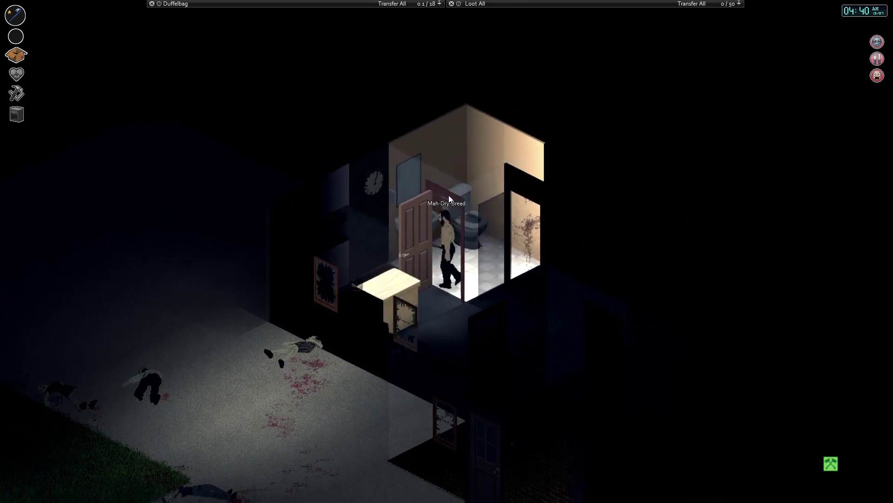
key(s)
key(w)
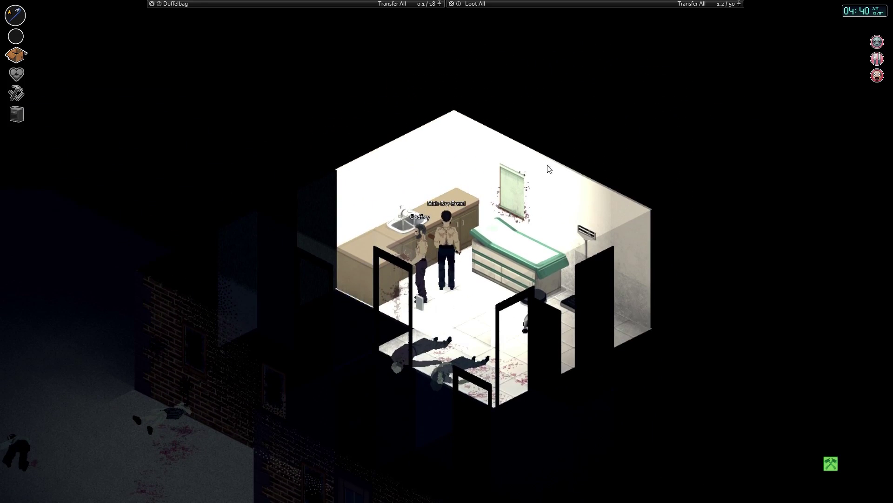
click(590, 7)
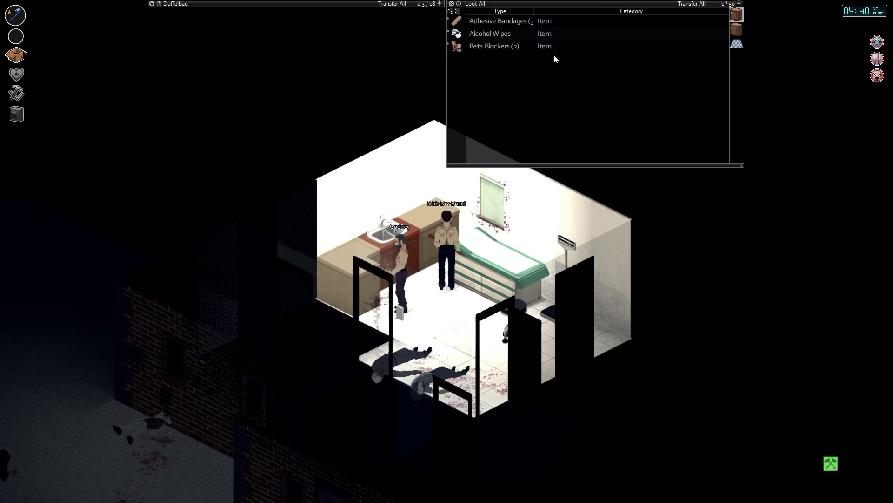
click(499, 13)
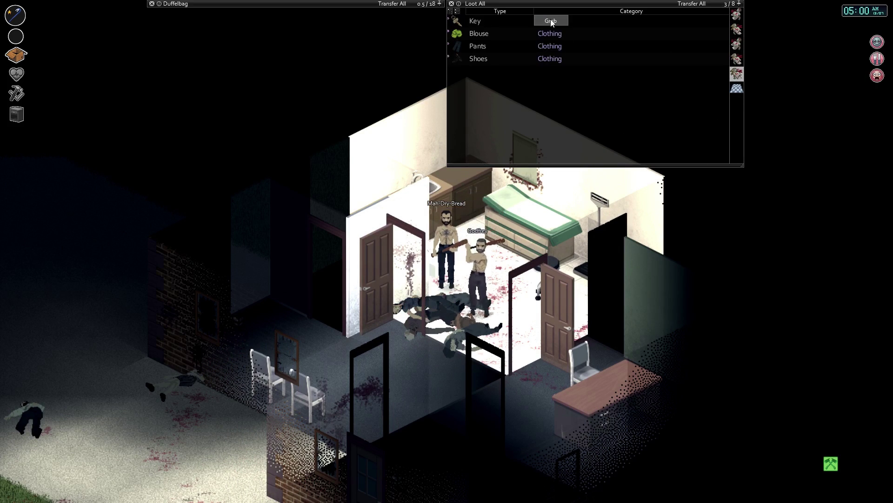
Walk through the waiting room and kill the zombie in the side room
key(w)
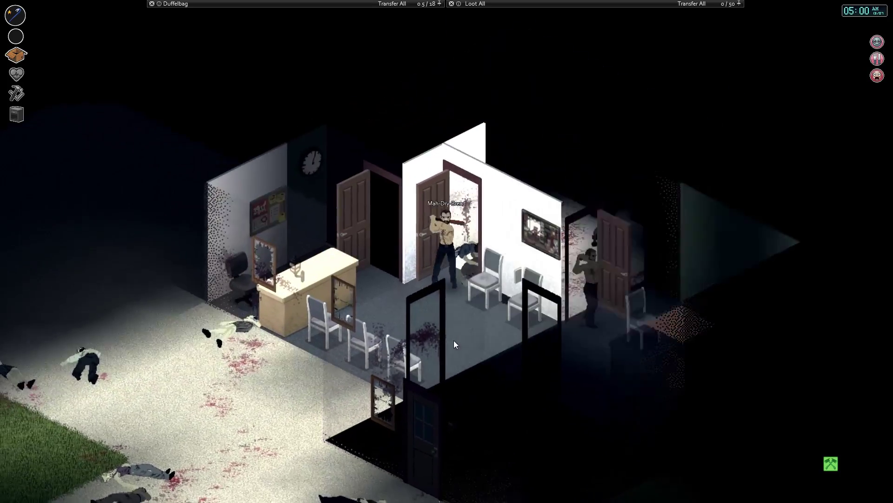
key(s)
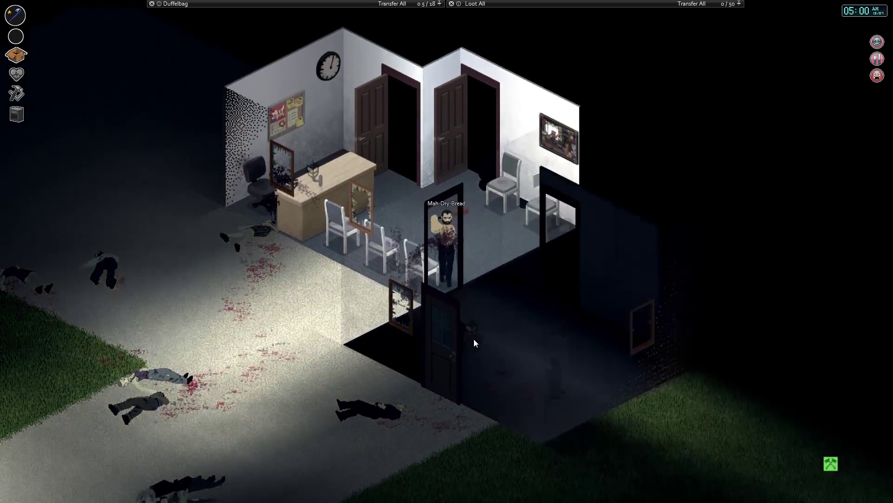
key(s)
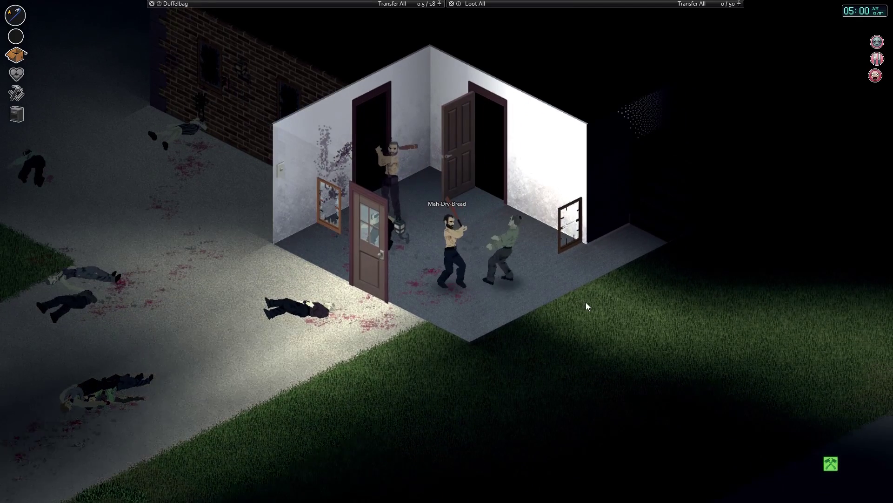
click(585, 302)
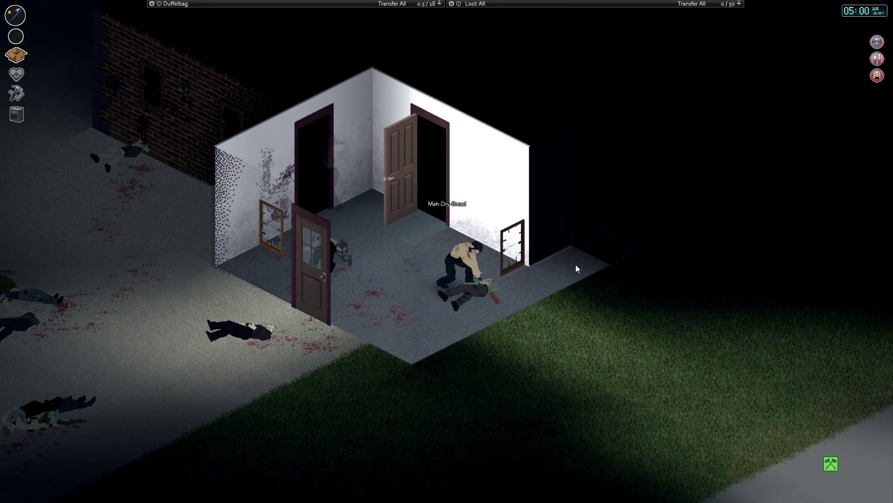
click(576, 264)
click(576, 265)
key(Tab)
key(Tab)
scroll(628, 296, up, 2)
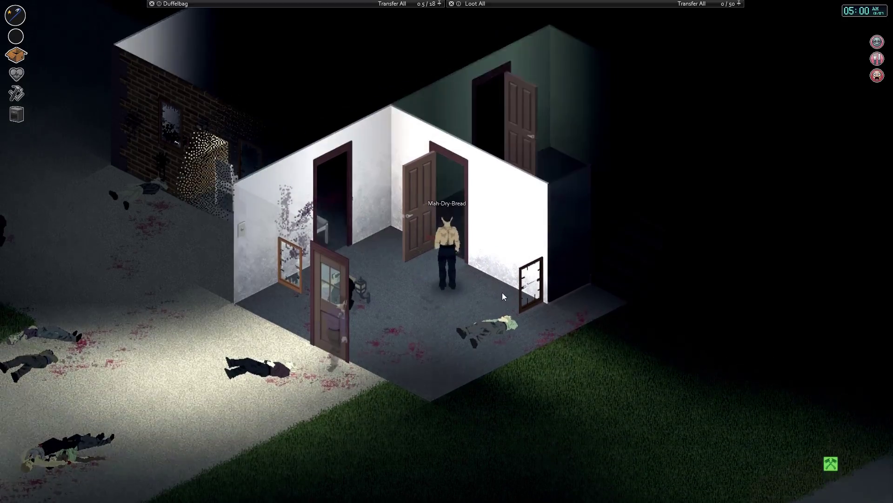
Search the office desk (blue pen, eye makeup), then walk the hallway to the stairs
key(w)
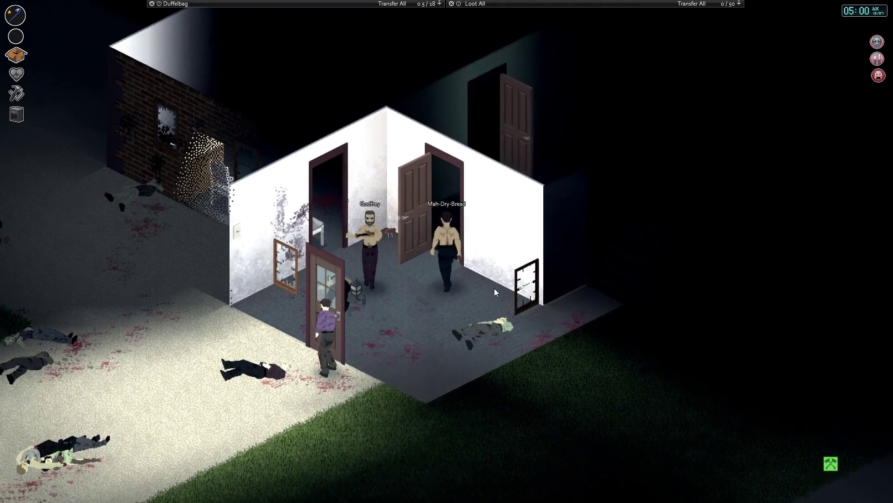
key(w)
key(Tab)
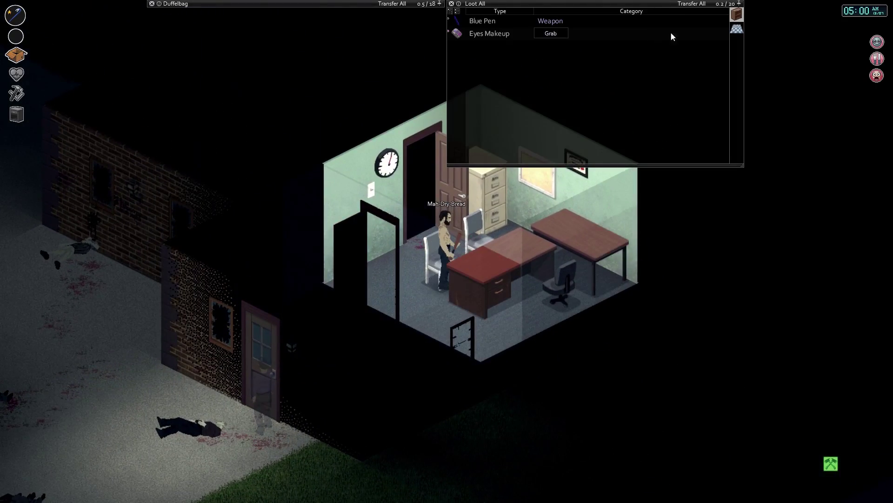
key(w)
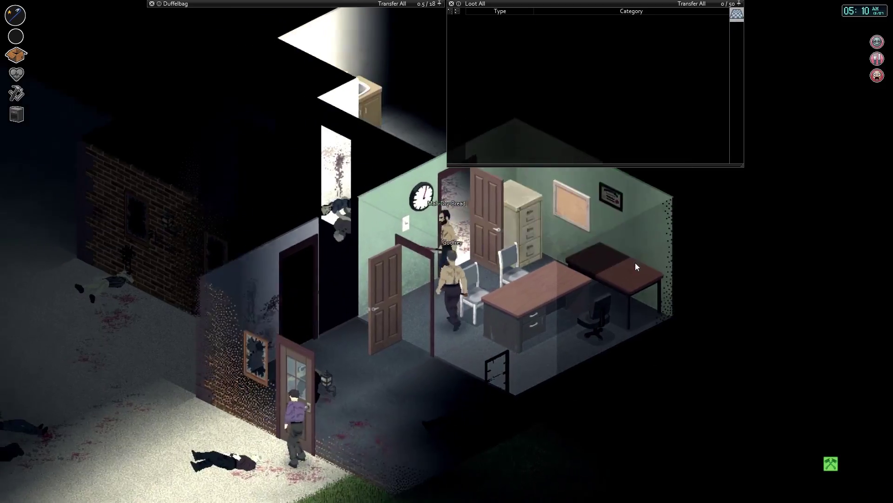
scroll(637, 270, up, 2)
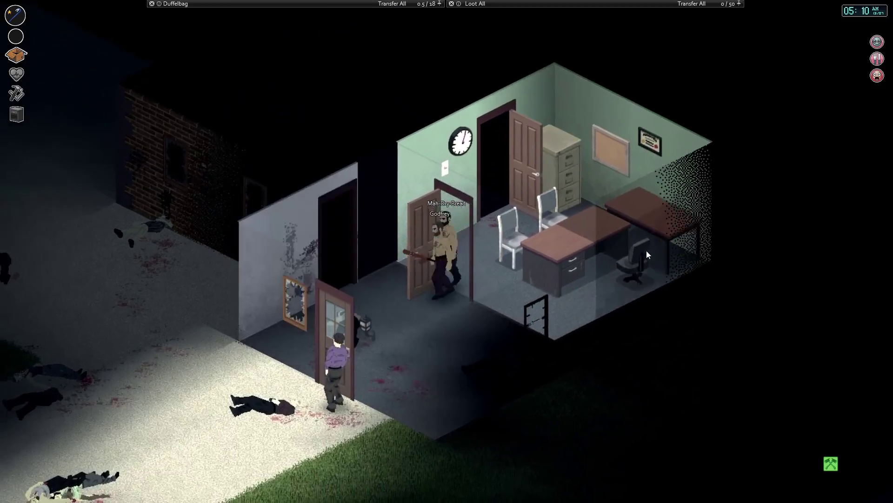
key(s)
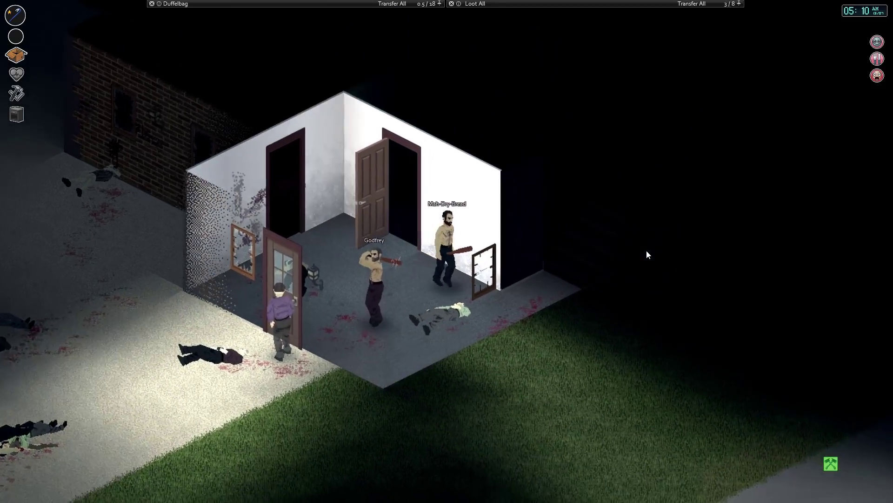
key(d)
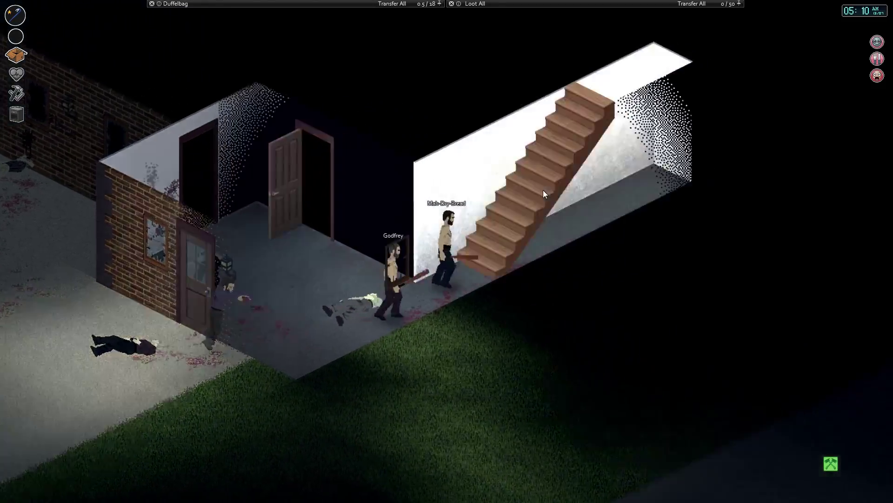
Climb the stairs into the upstairs apartment and enter the bedroom
key(w)
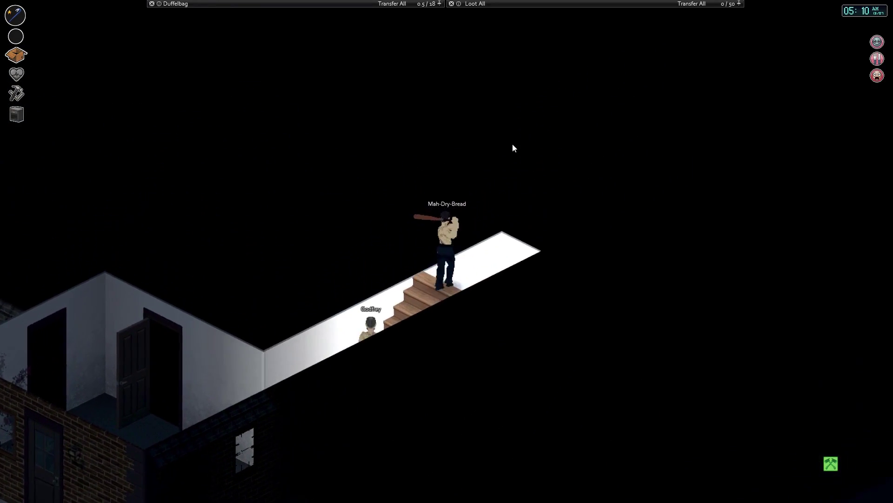
key(w)
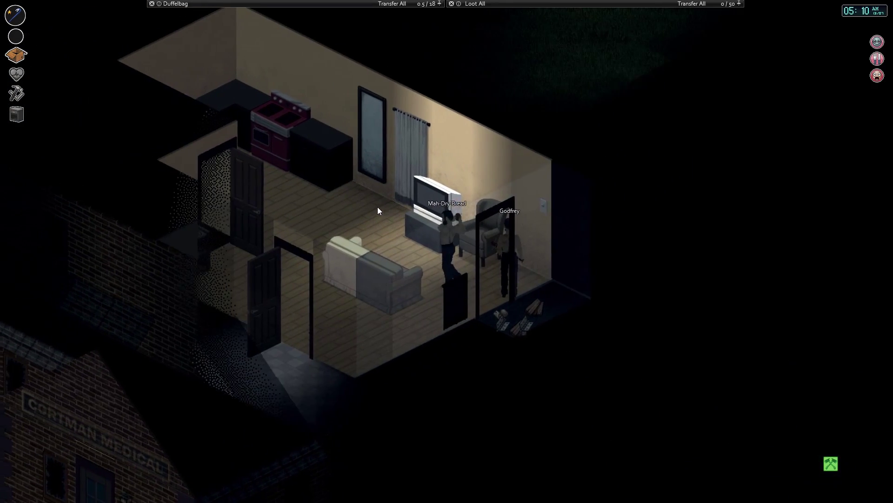
key(a)
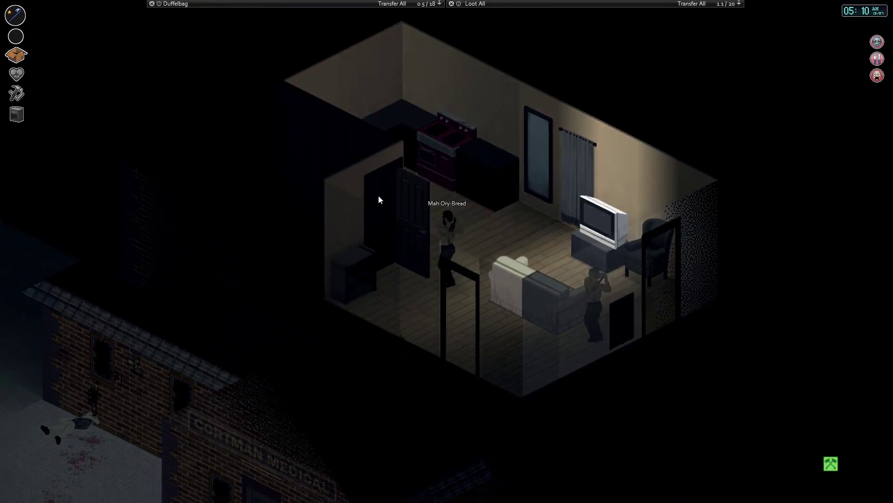
key(w)
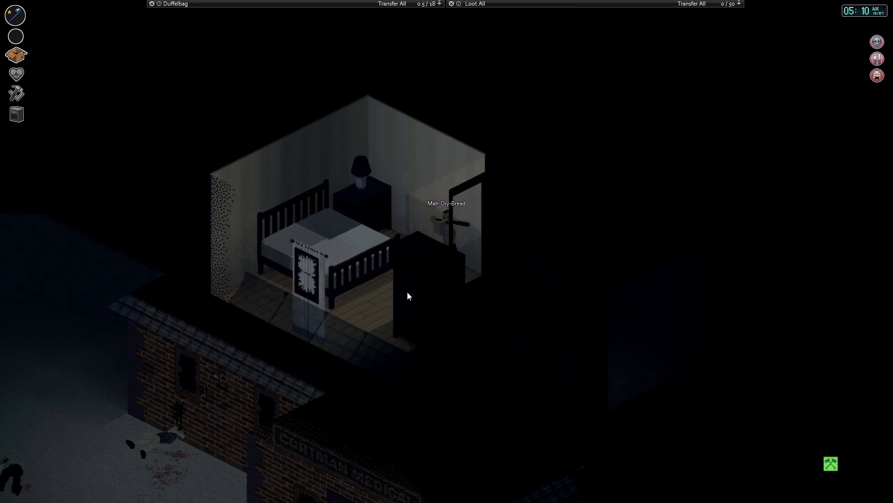
key(d)
key(a)
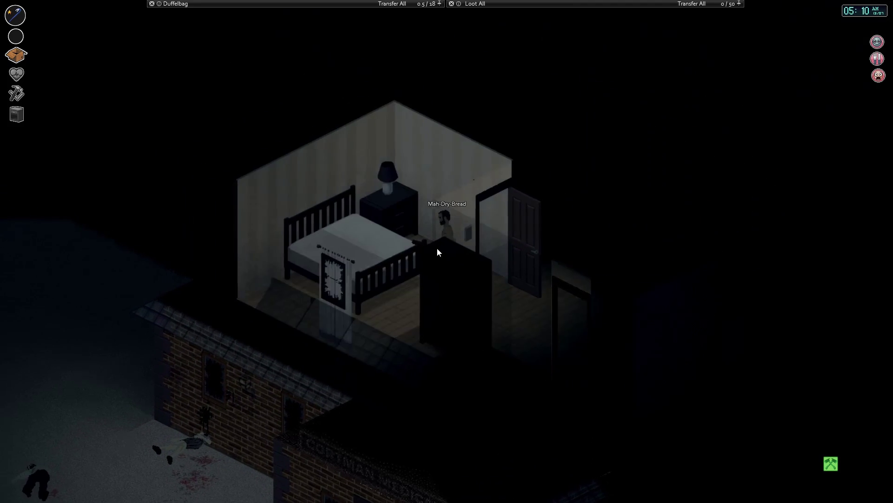
Switch on the bedroom light and search the wardrobe and the next container
click(472, 228)
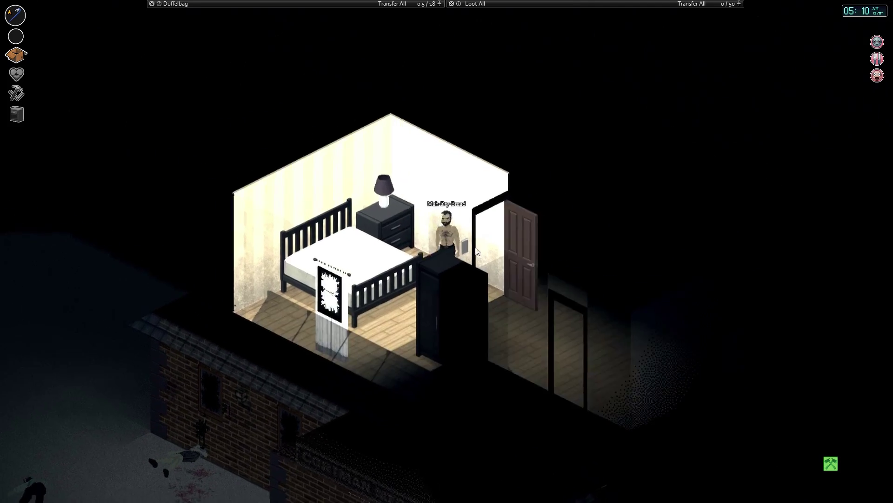
key(e)
key(s)
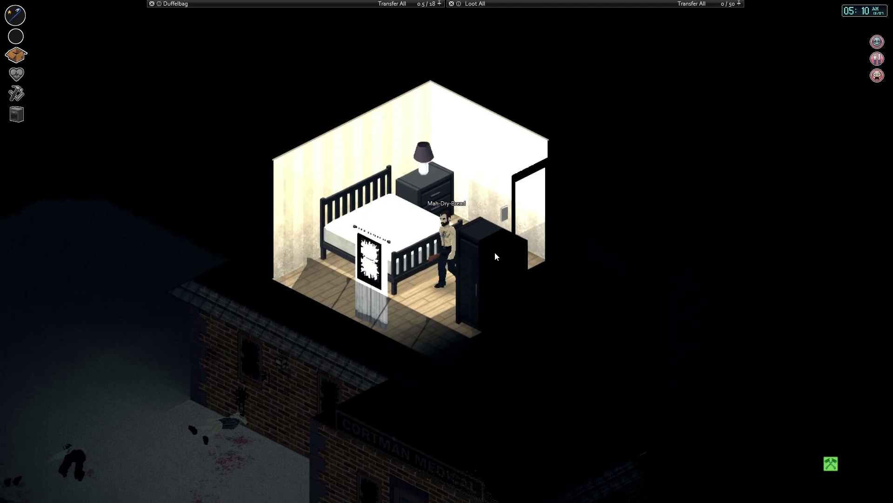
click(495, 253)
click(736, 18)
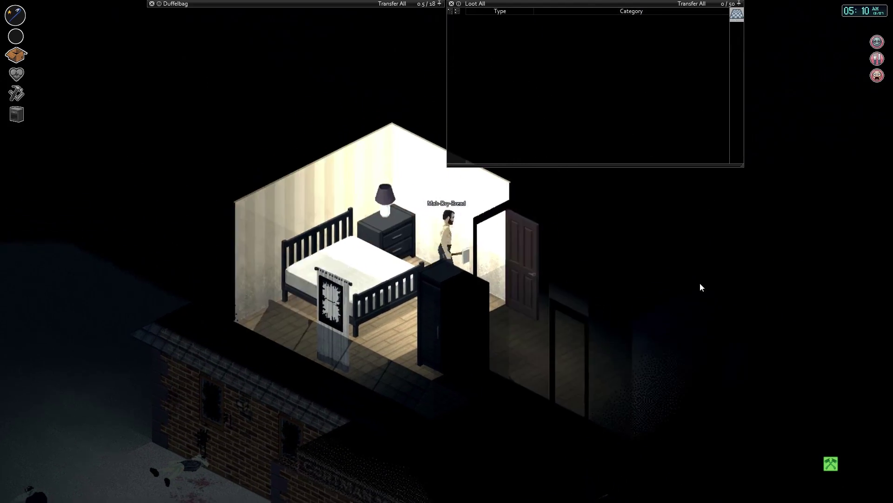
Loot the kitchen of Canned Carrots, Water Bottle, Chips, Fork, bowls and Saucepan
key(w)
key(w)
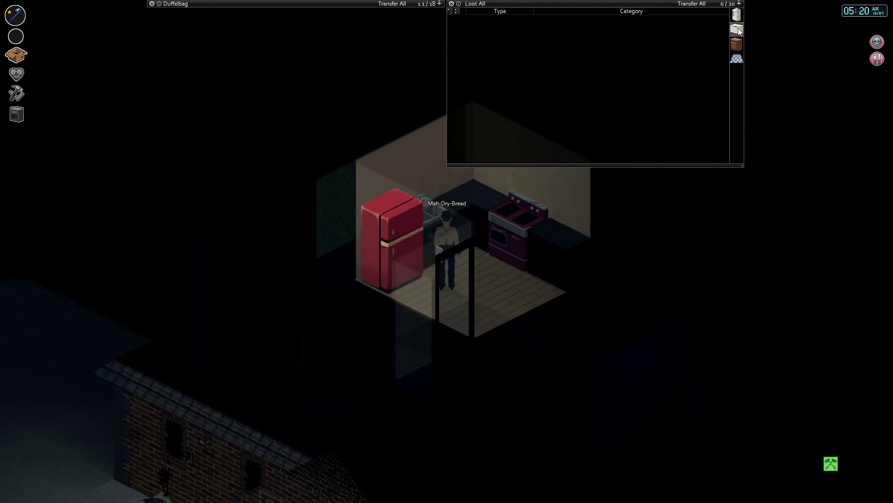
double_click(543, 58)
click(547, 47)
double_click(550, 43)
click(738, 42)
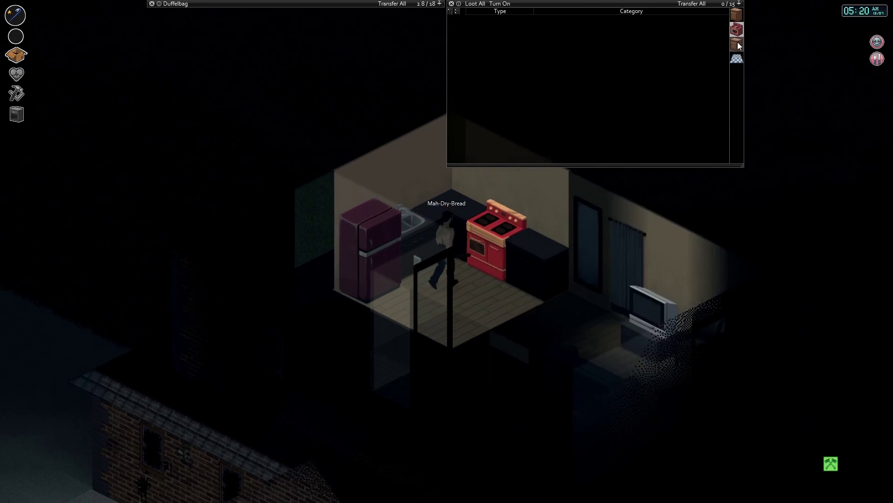
click(736, 15)
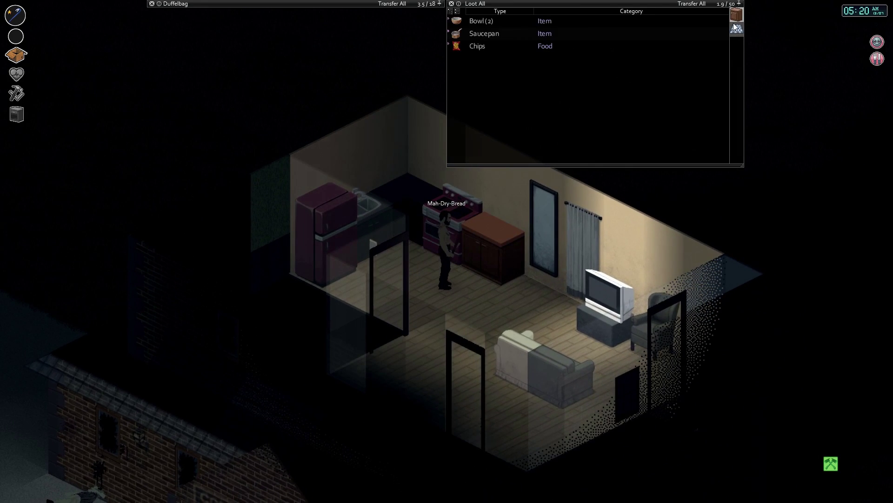
double_click(544, 22)
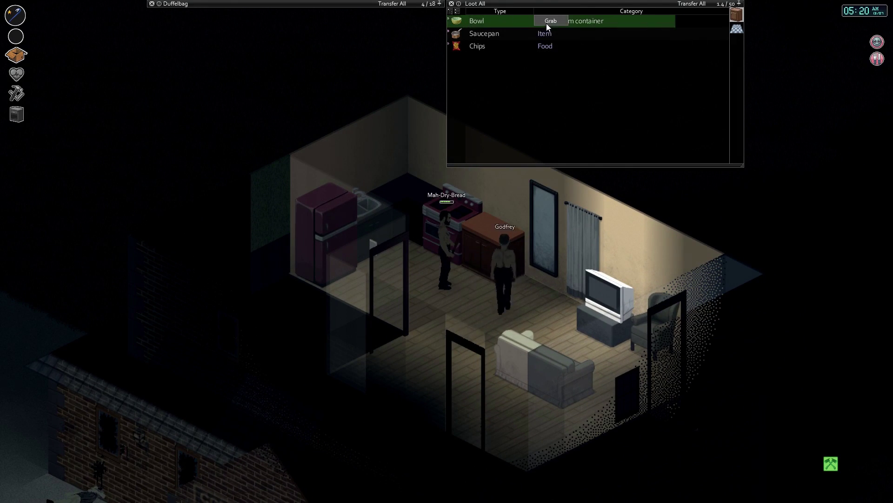
click(477, 3)
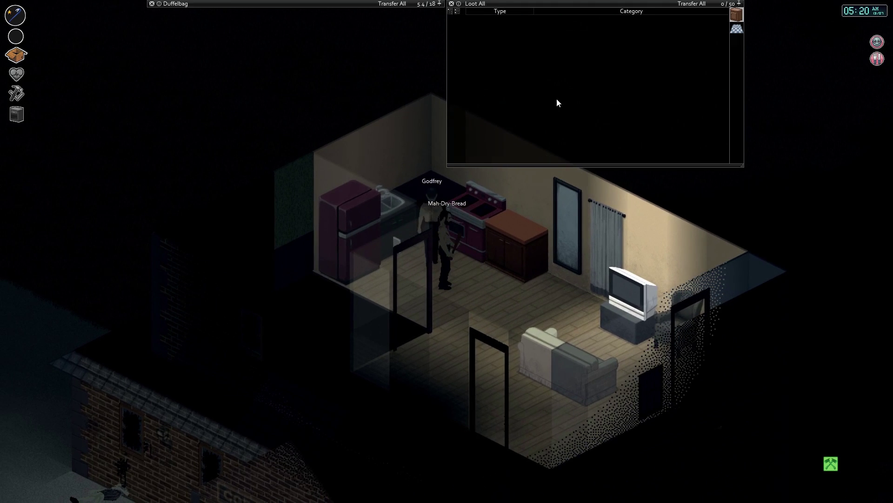
Take the Door Hinge, Doorknob and Plank from the floor by the door
click(477, 4)
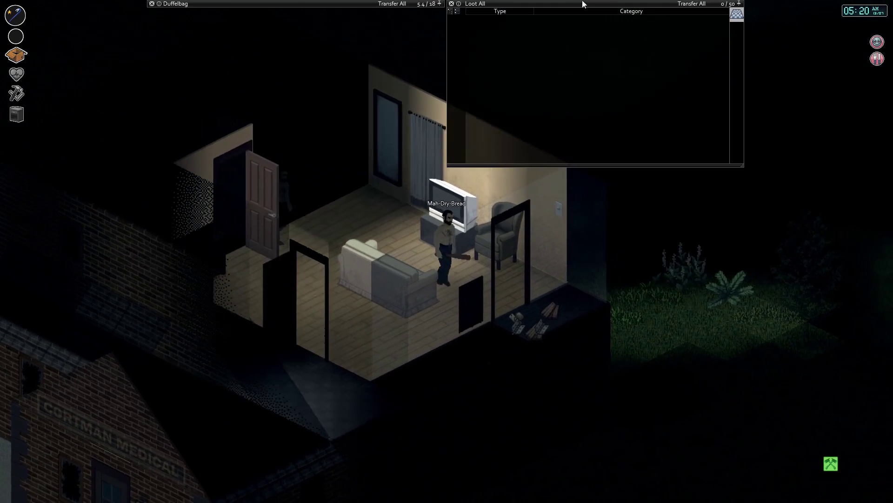
click(550, 33)
click(551, 20)
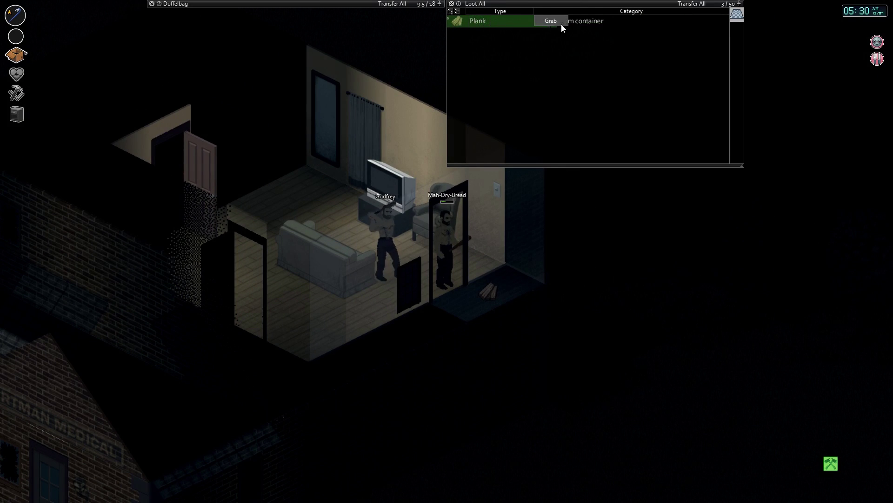
click(550, 21)
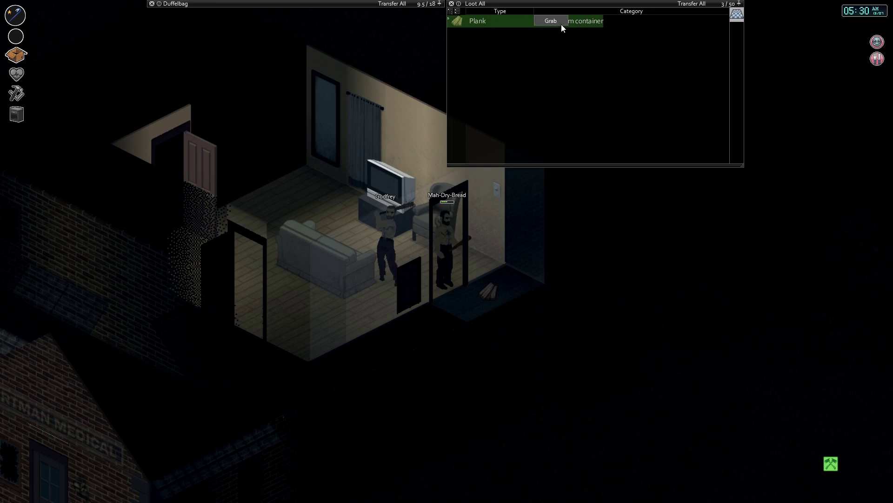
click(583, 239)
Check the bathroom sink's actions, then return to the living room by the TV
key(w)
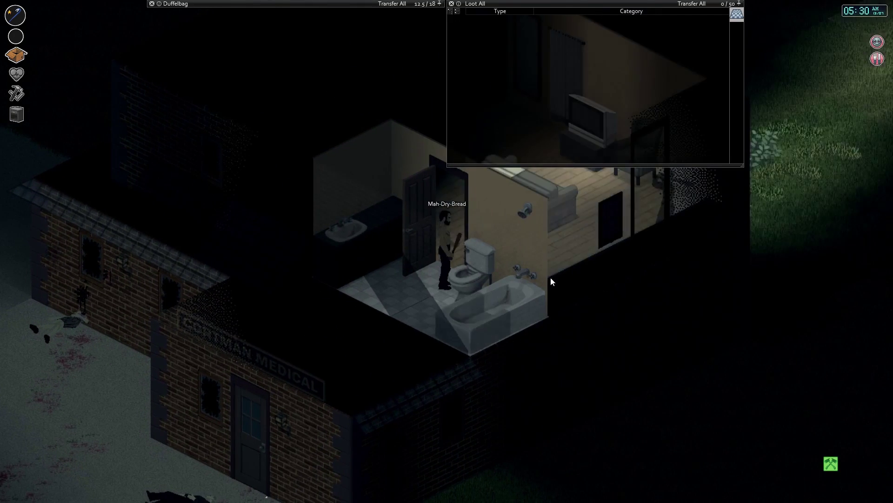
right_click(417, 227)
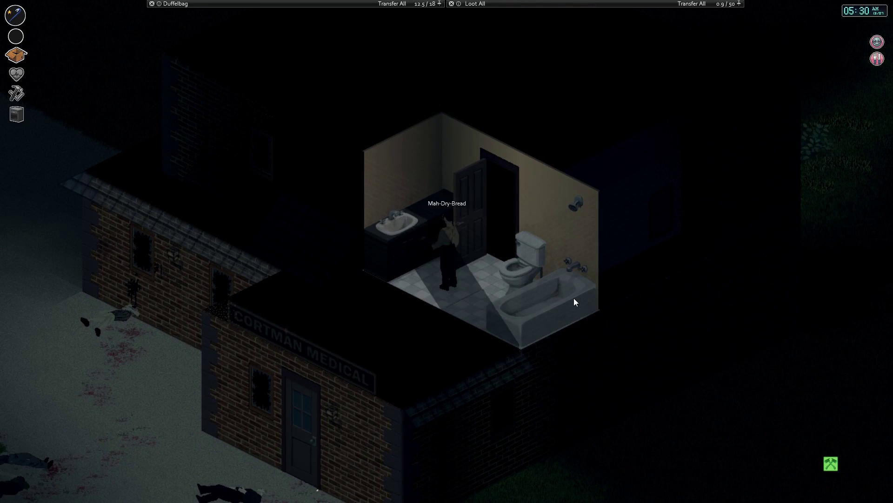
key(s)
key(d)
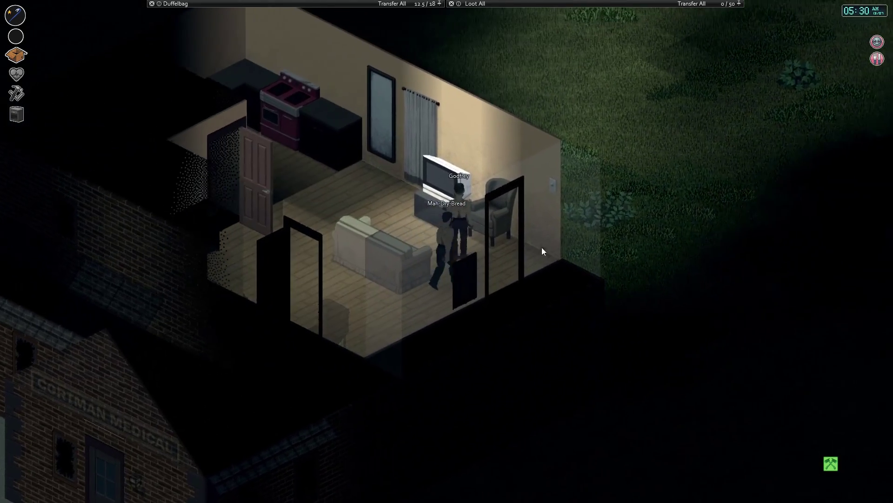
click(496, 216)
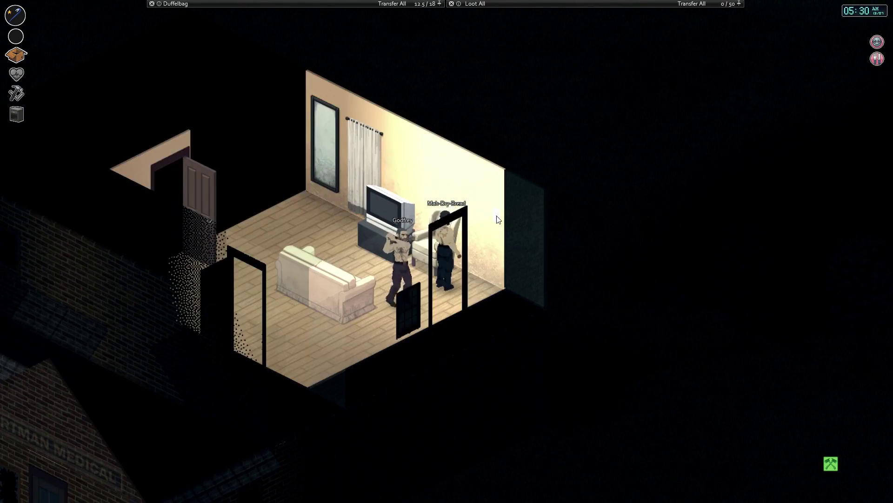
Descend the stairs, kill the zombie in the clinic's entry room and step outside
key(d)
key(s)
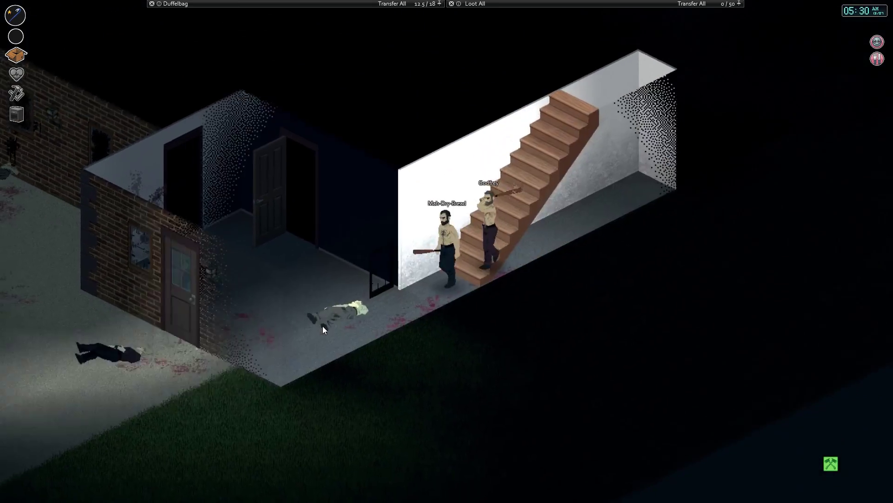
key(s)
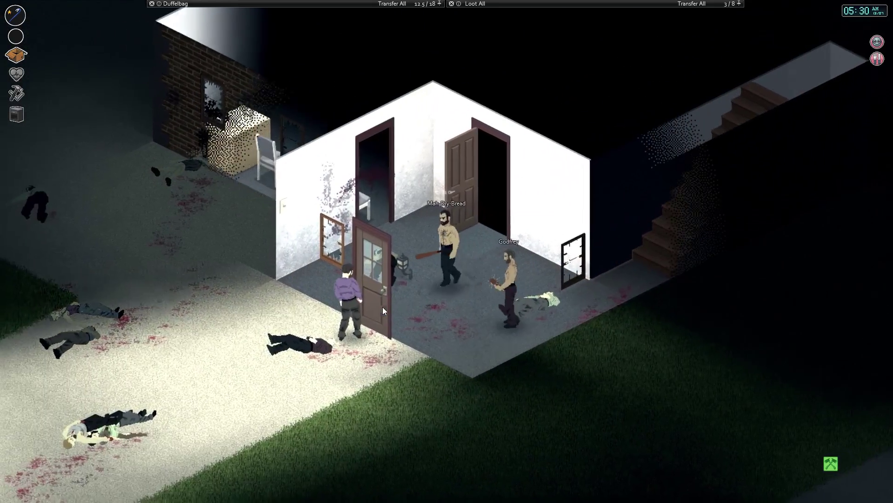
key(w)
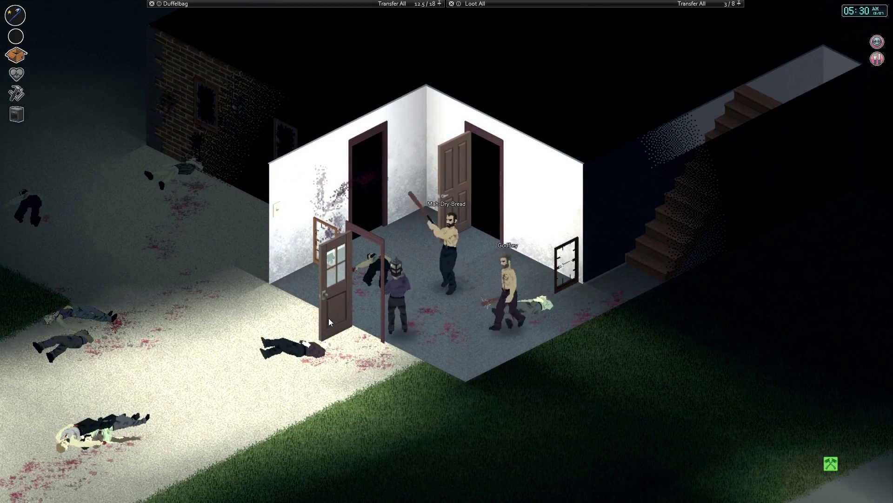
key(w)
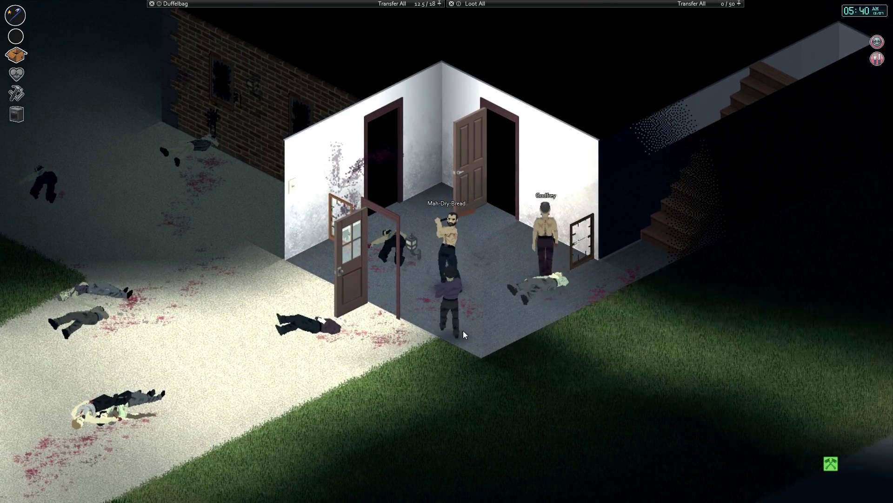
key(s)
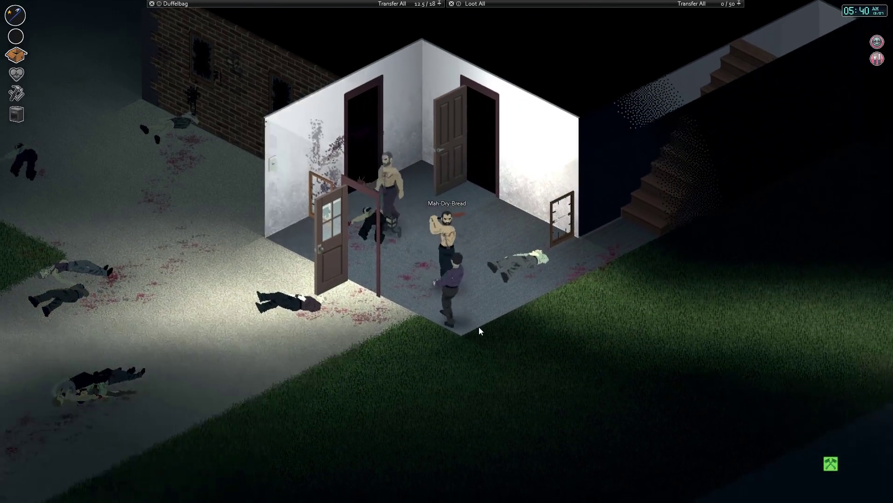
key(w)
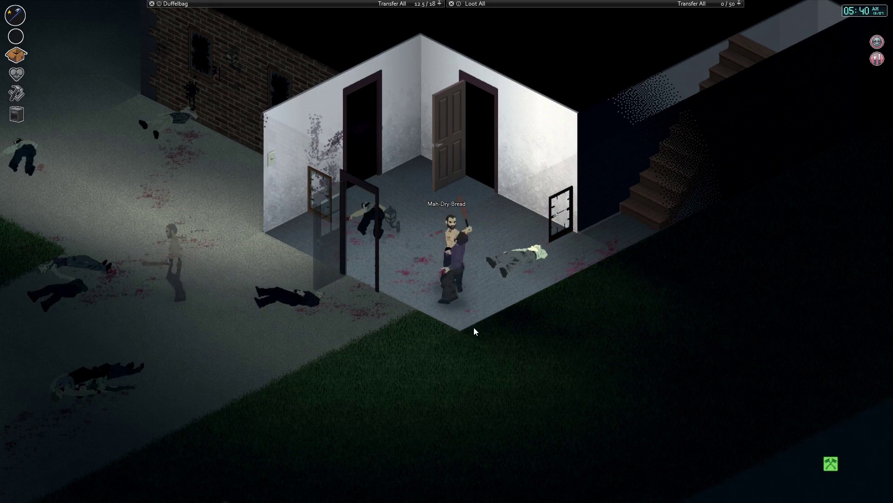
key(s)
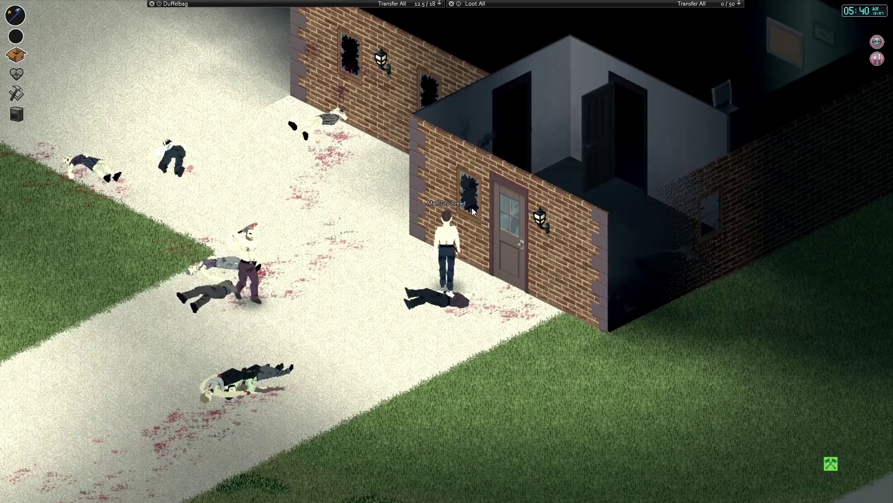
Check the broken window's actions and walk across the grass toward the street
right_click(472, 208)
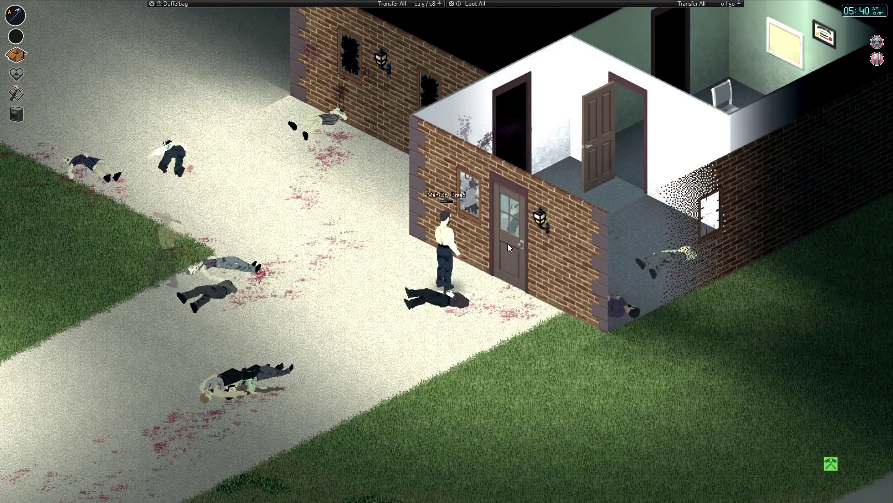
key(s)
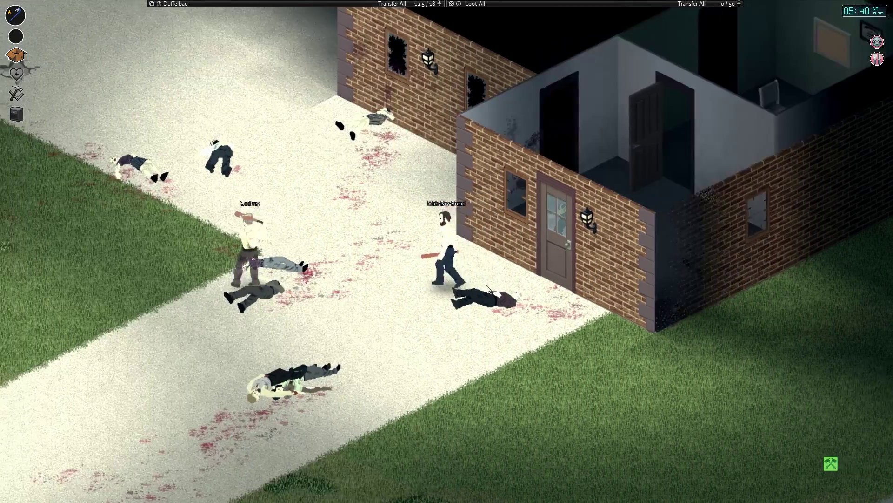
scroll(488, 290, down, 3)
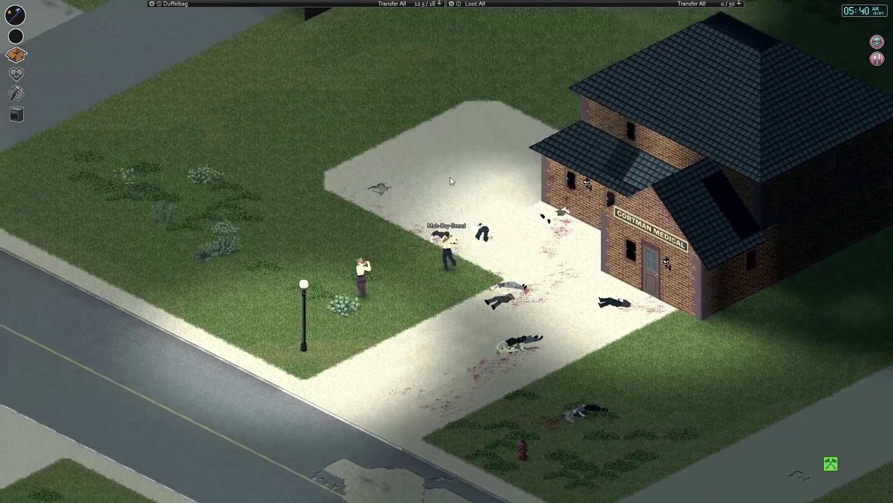
scroll(454, 168, down, 3)
key(w)
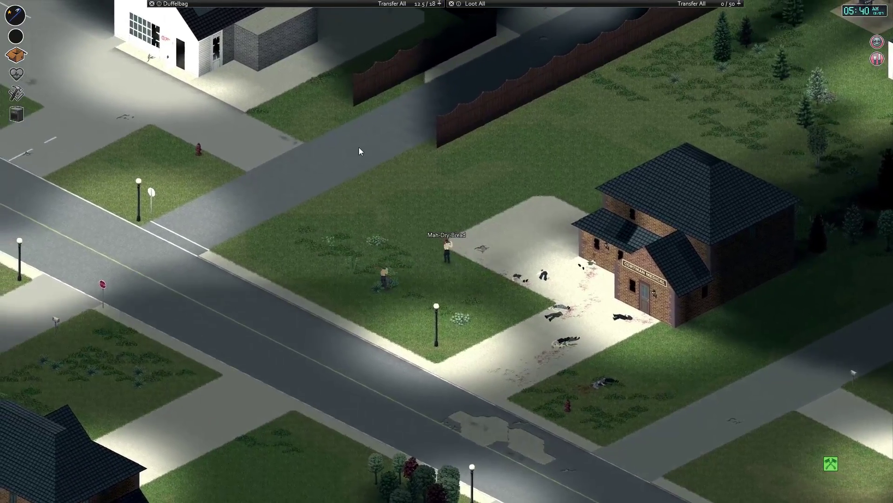
key(w)
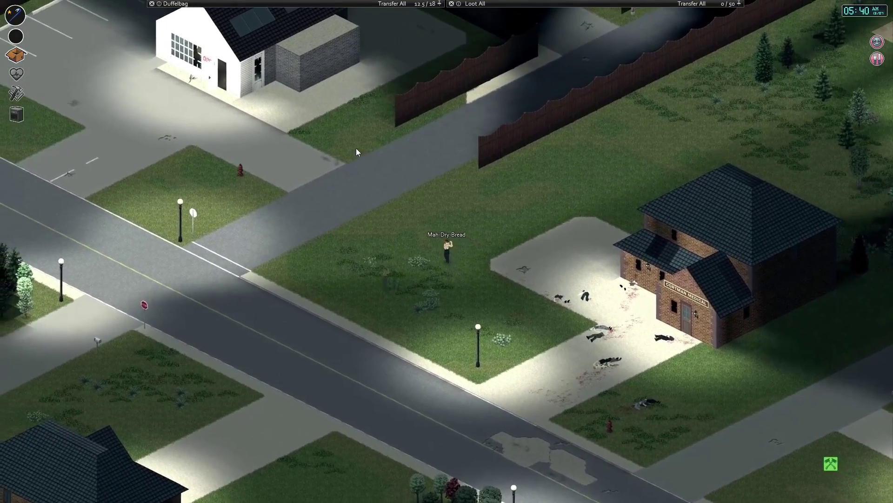
key(w)
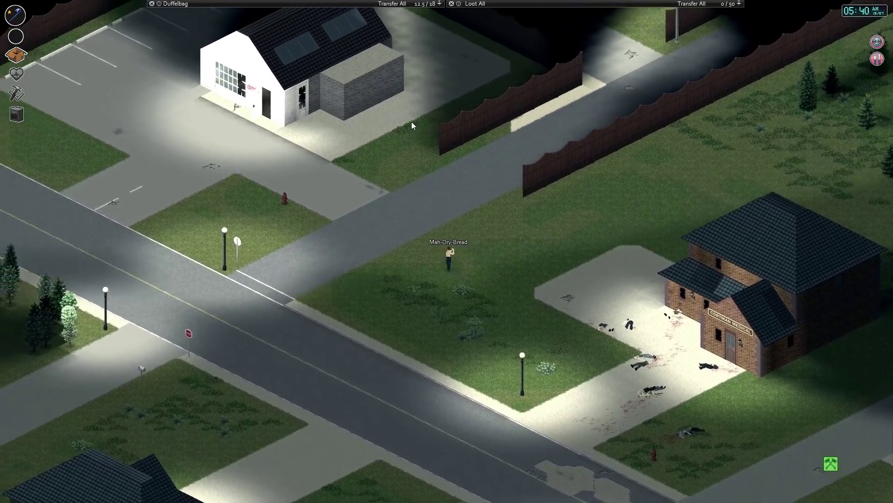
key(w)
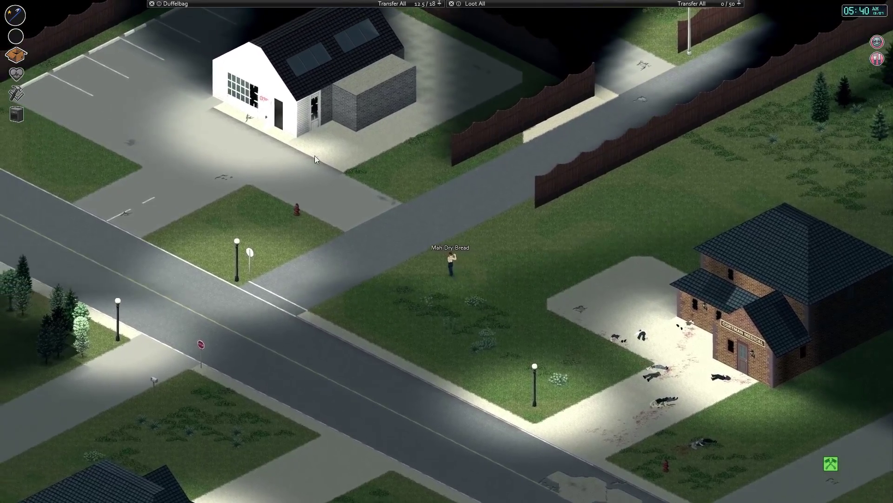
Walk up to the white corner store and along its front toward the zombie
key(w)
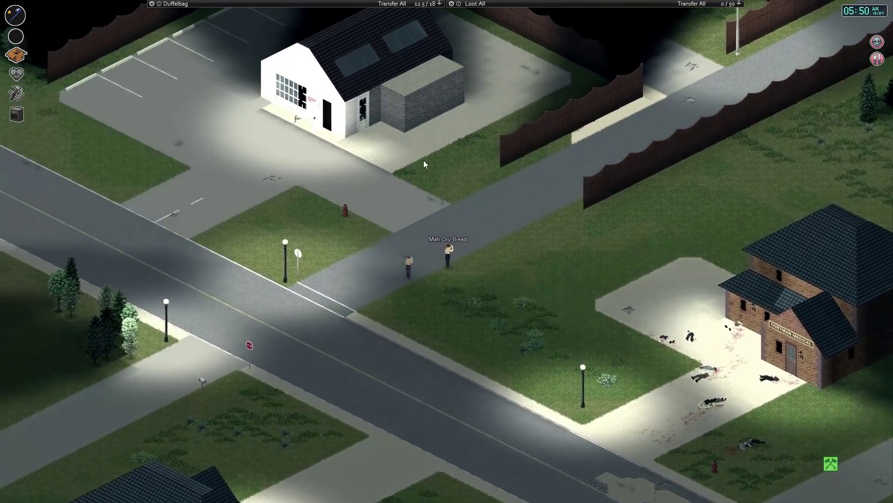
key(w)
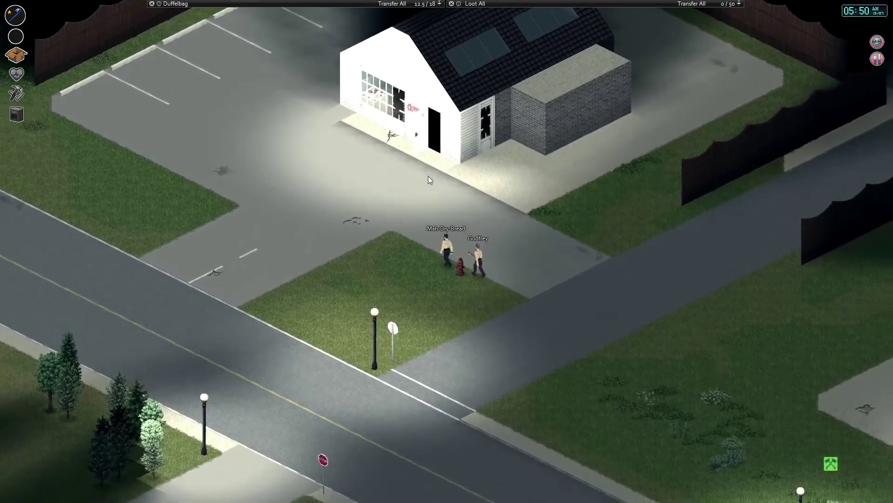
scroll(490, 182, up, 3)
key(w)
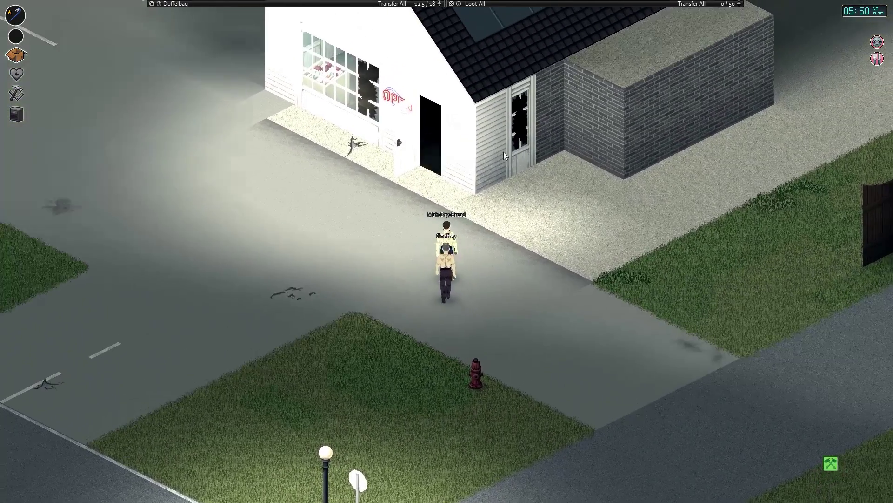
key(w)
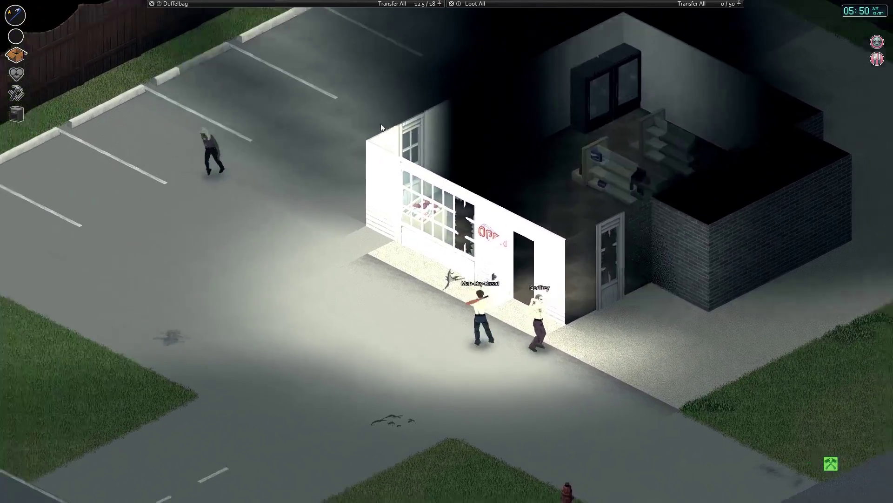
key(w)
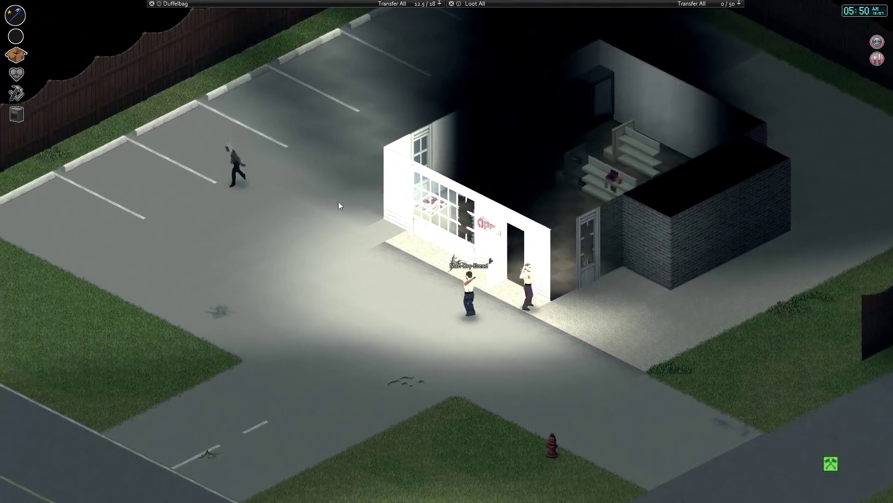
key(w)
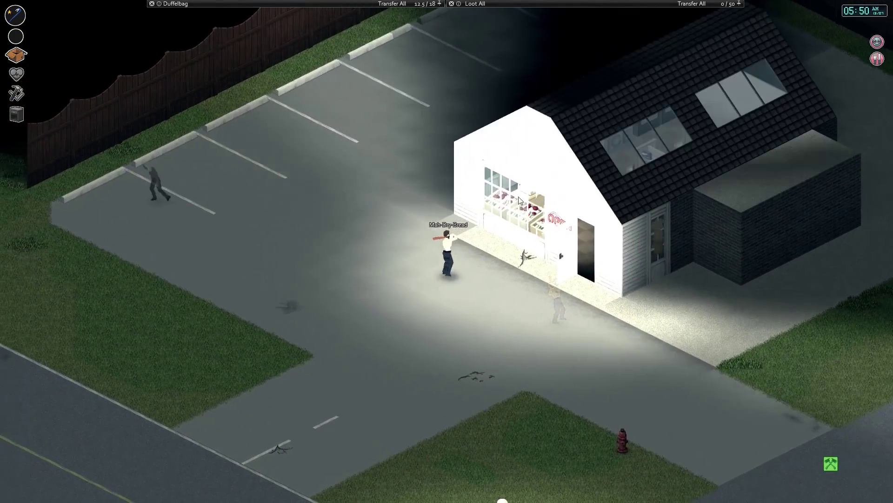
key(w)
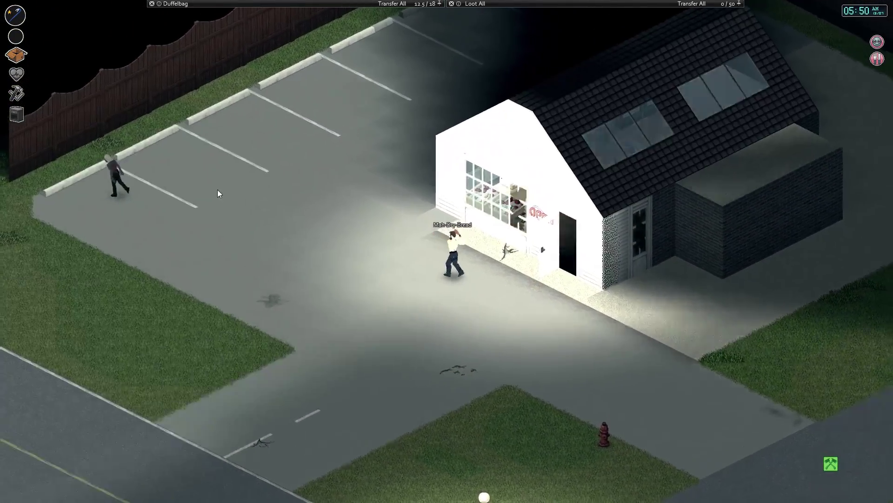
key(w)
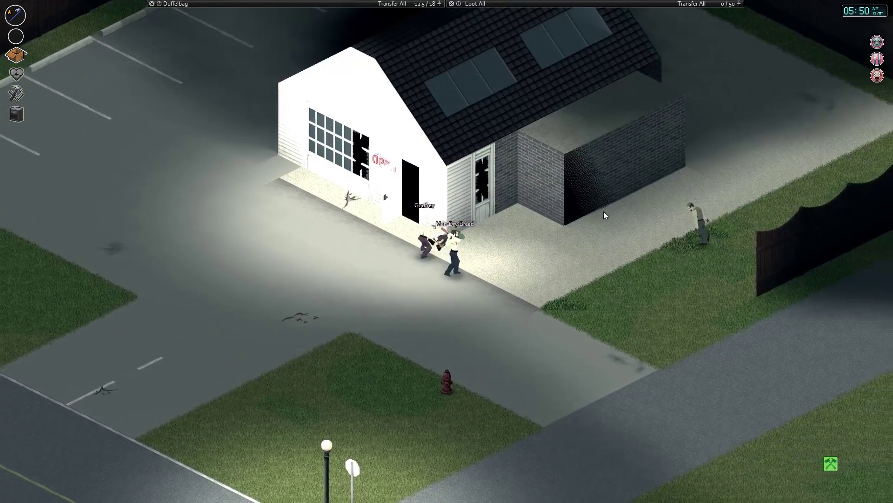
key(d)
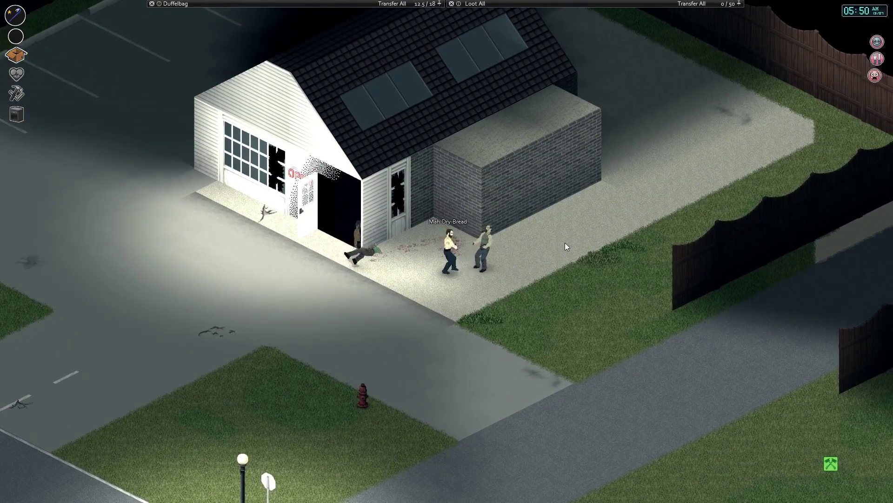
Strike the zombie at the store entrance
key(d)
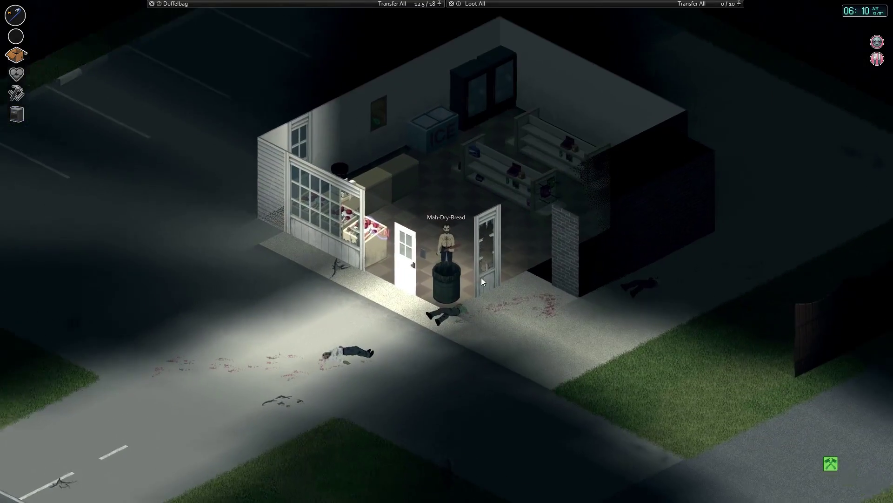
scroll(453, 314, up, 3)
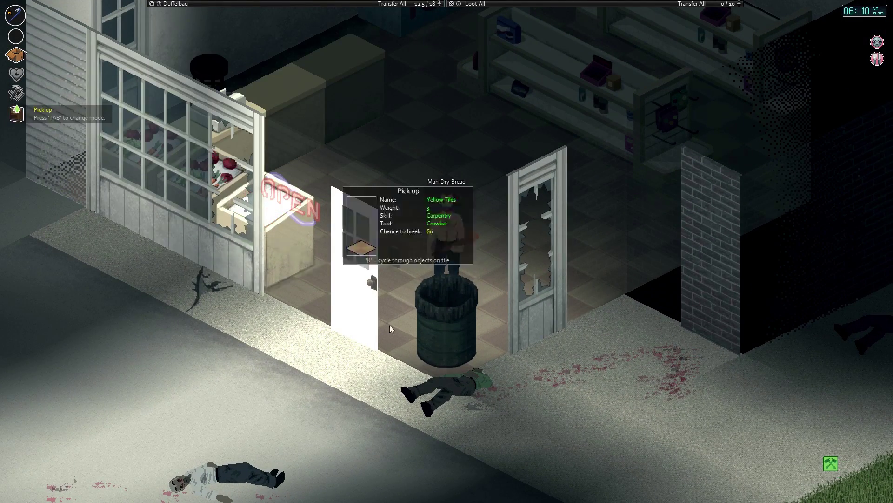
Pick up the green garbage bin and place it on a pavement tile outside
click(424, 341)
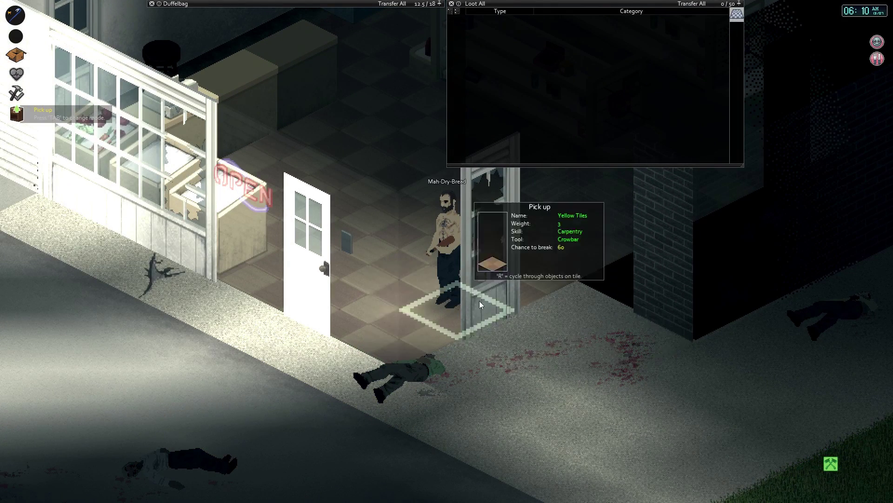
click(472, 299)
key(Tab)
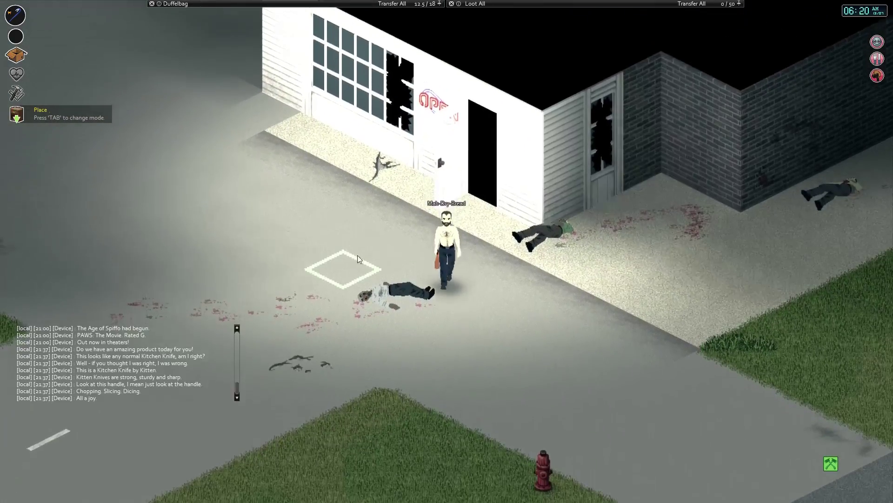
click(357, 255)
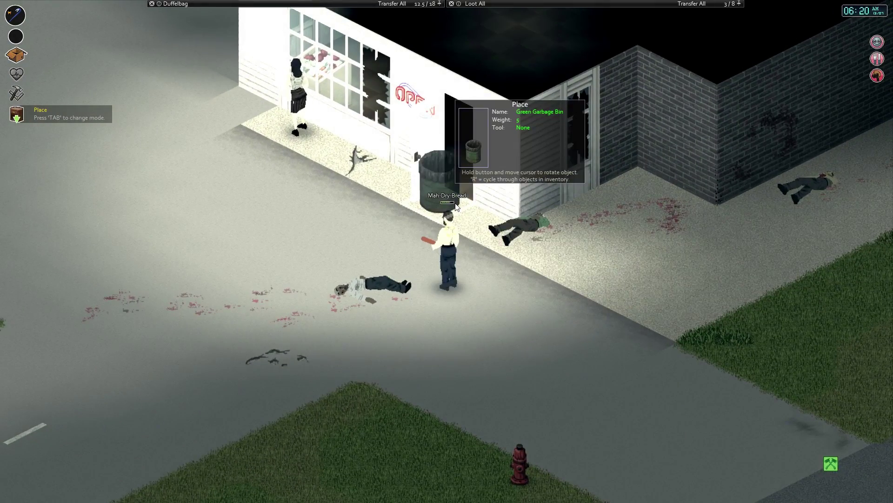
scroll(486, 284, down, 3)
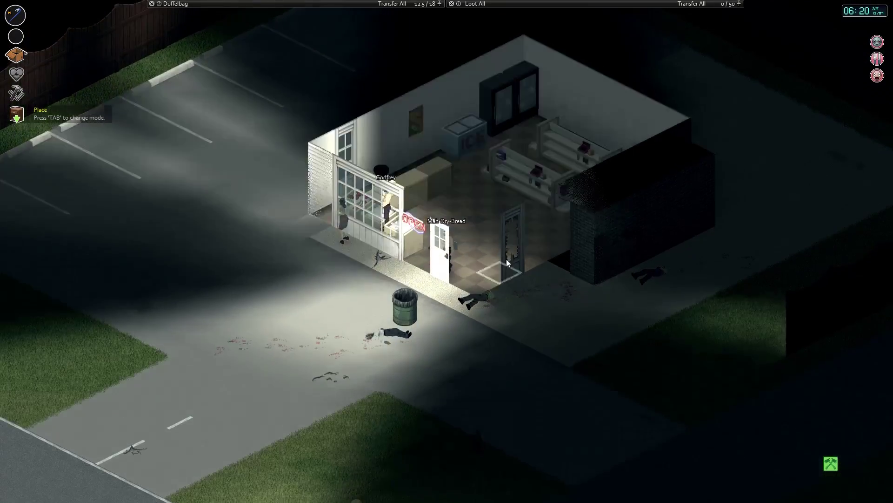
Check the broken store window, then walk back inside to the snack shelves
right_click(492, 256)
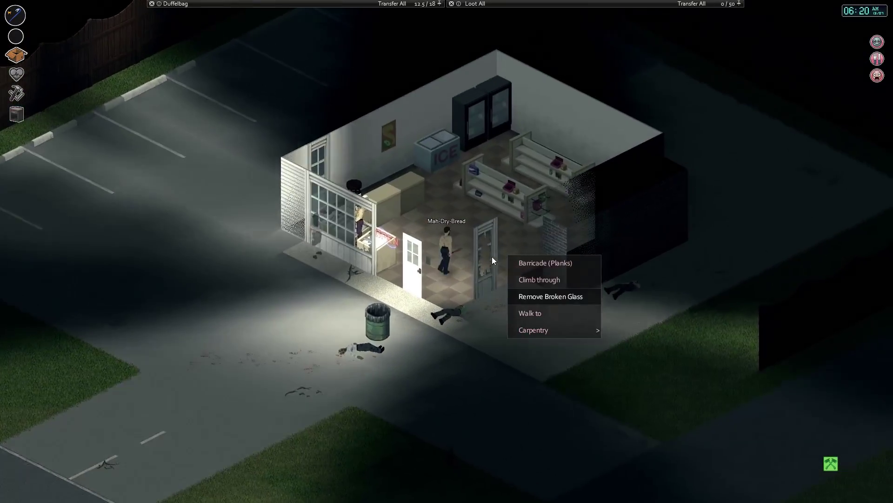
click(434, 259)
scroll(460, 265, up, 3)
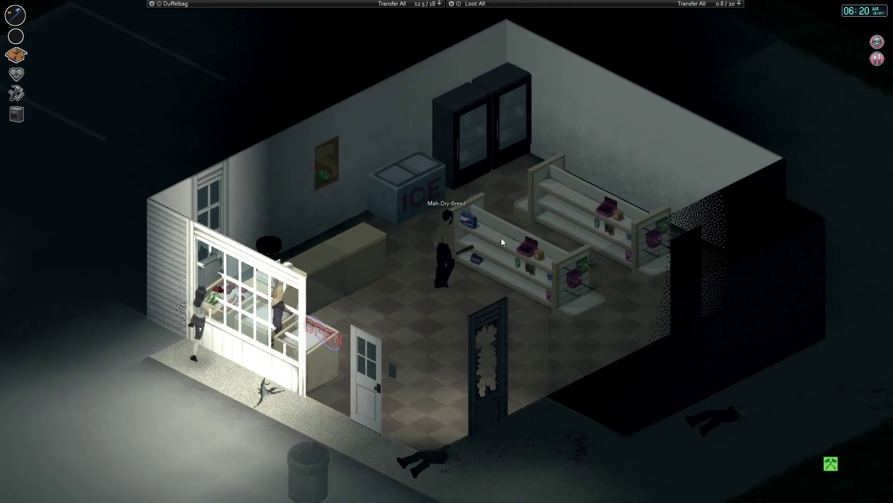
click(501, 239)
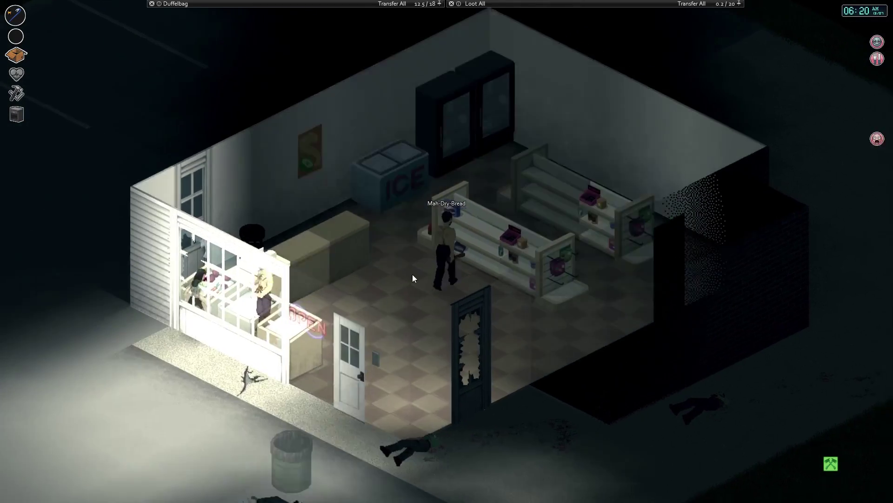
key(w)
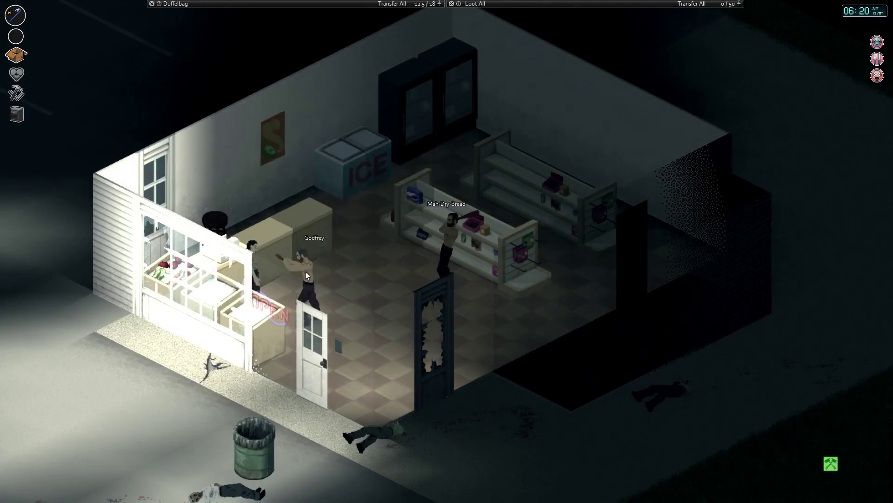
key(w)
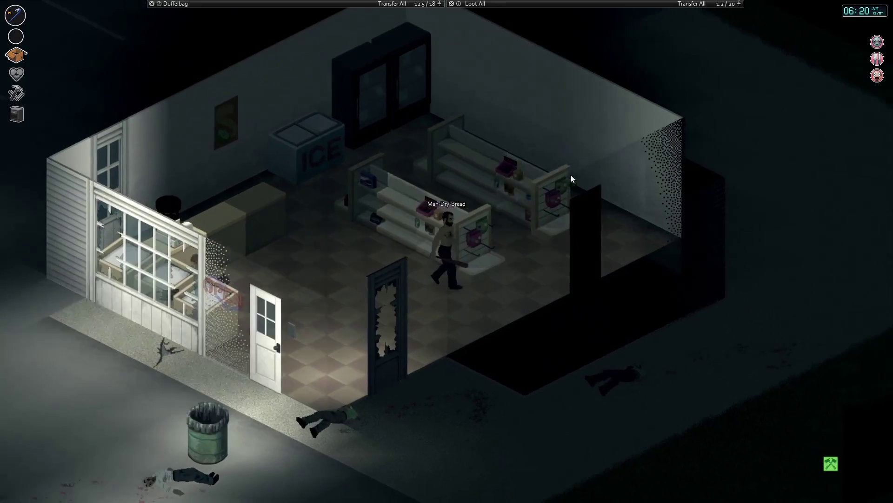
key(s)
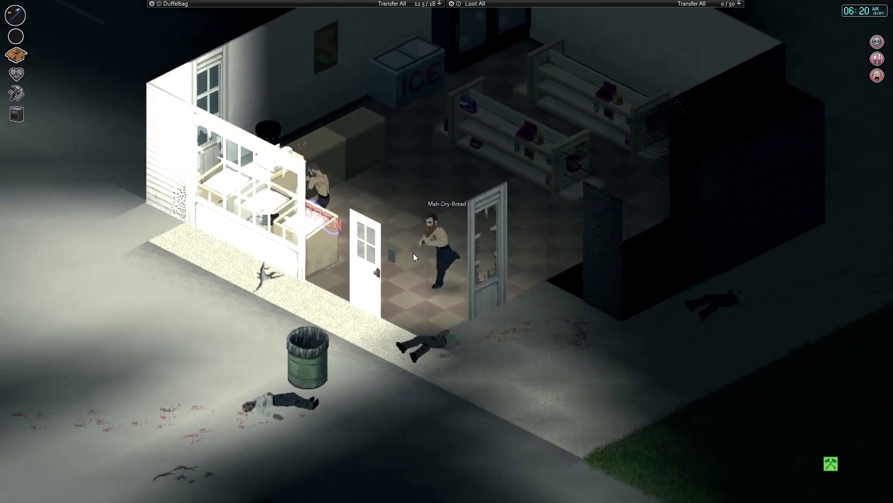
key(w)
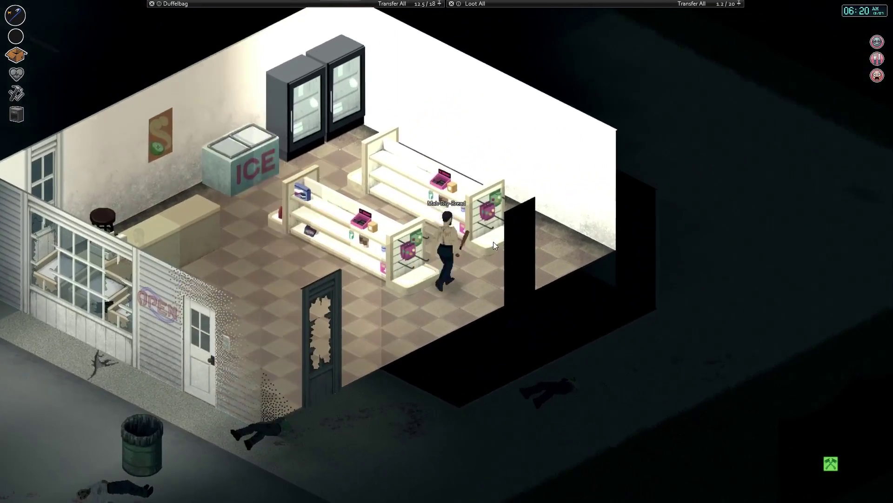
scroll(584, 260, up, 2)
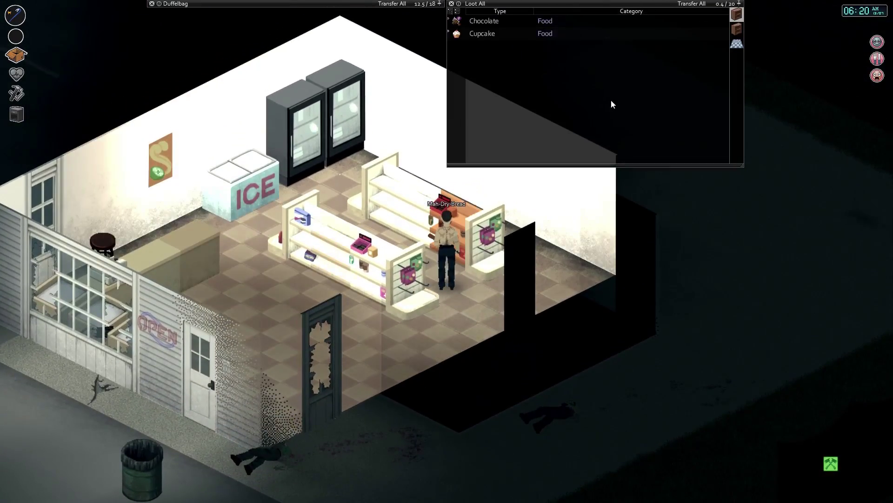
Search the shelves, putting Honey and Orange Soda into the duffelbag
click(475, 6)
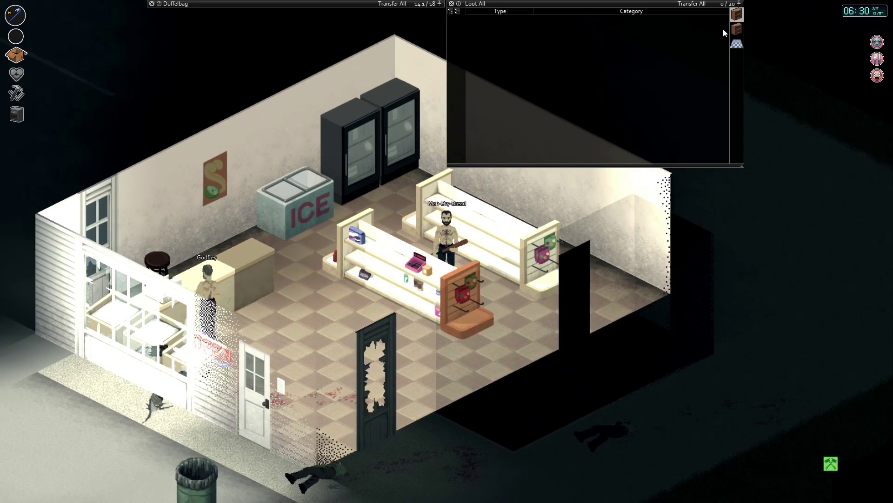
right_click(419, 266)
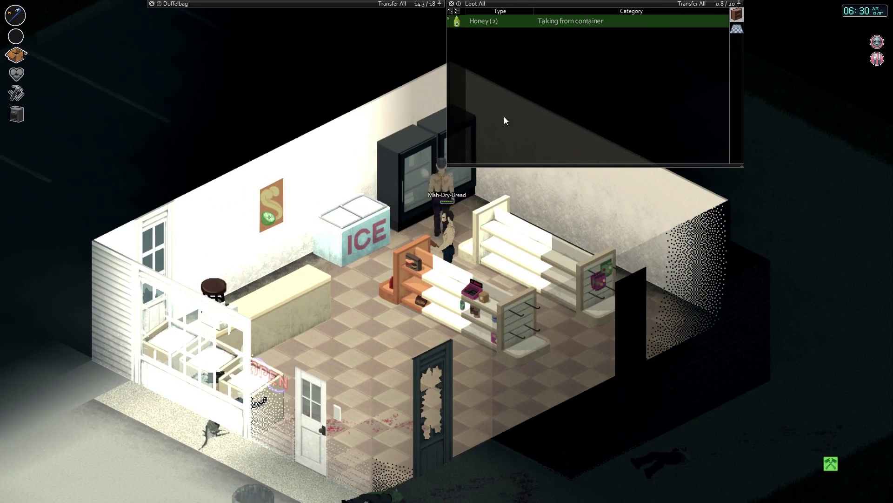
double_click(488, 21)
key(d)
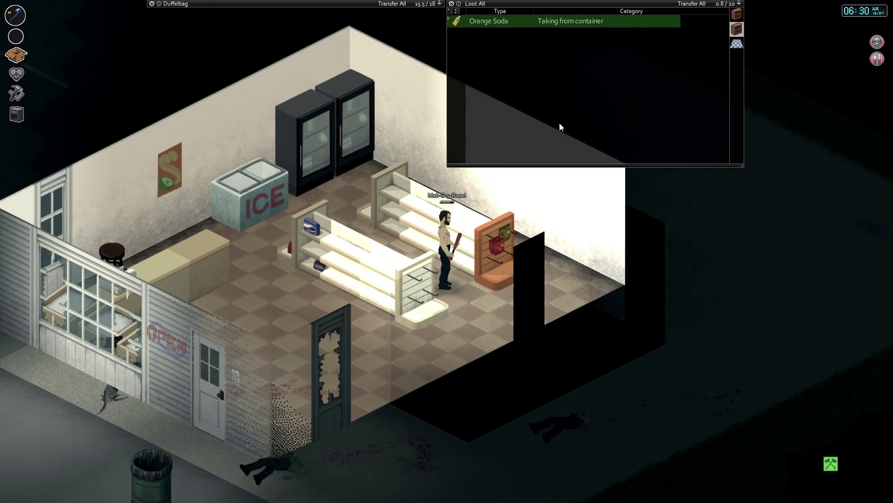
double_click(489, 21)
Go through the fridges one by one, then review the duffelbag contents
right_click(335, 133)
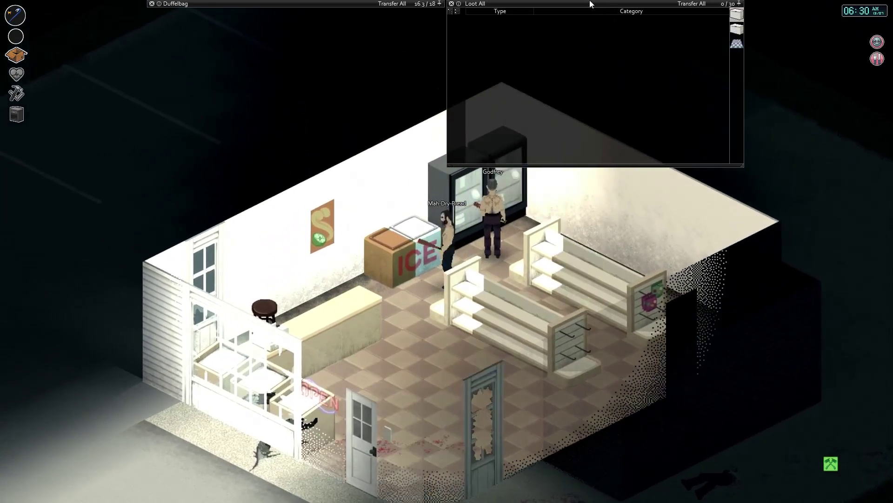
key(a)
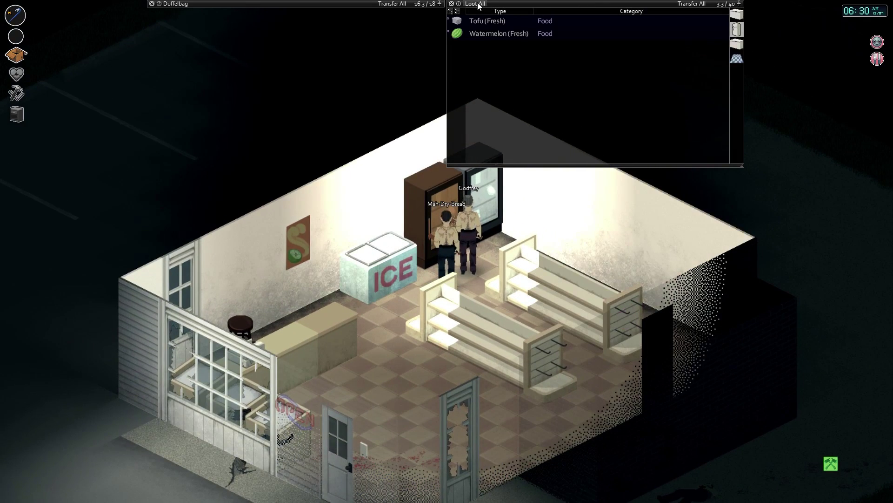
key(a)
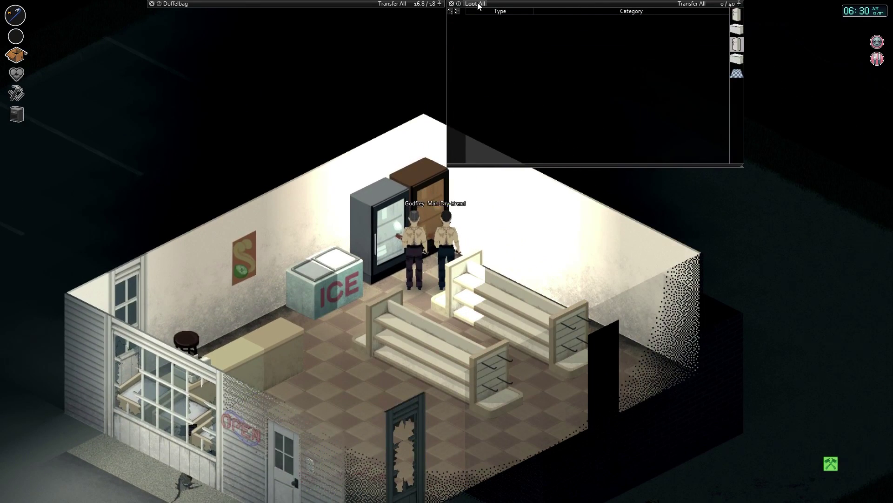
key(a)
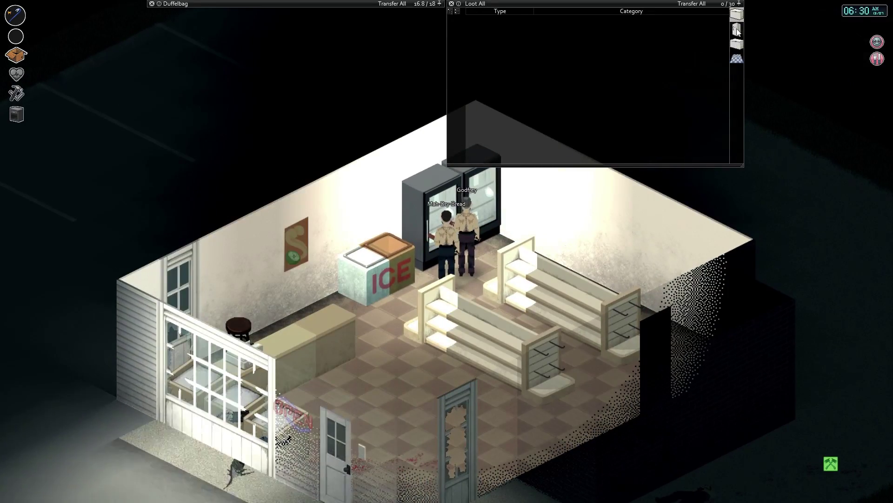
key(s)
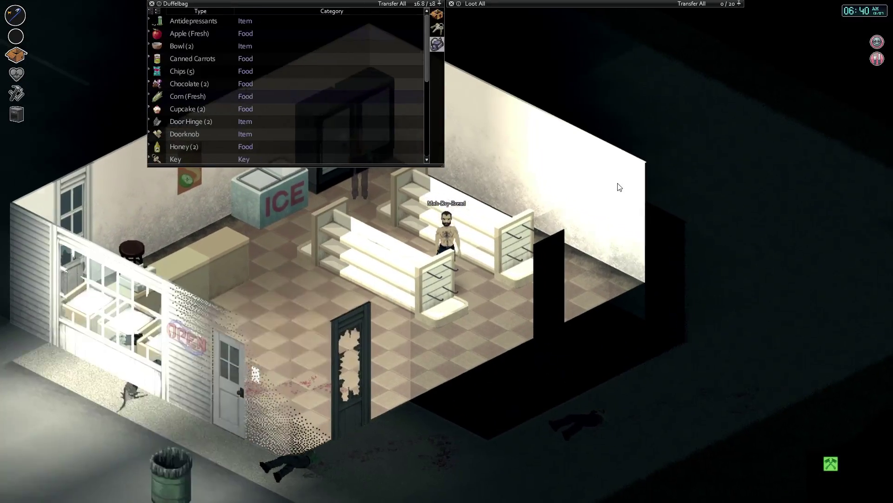
Take the Zucchini and Tomato from the back storeroom and carry its garbage bin into the store
key(d)
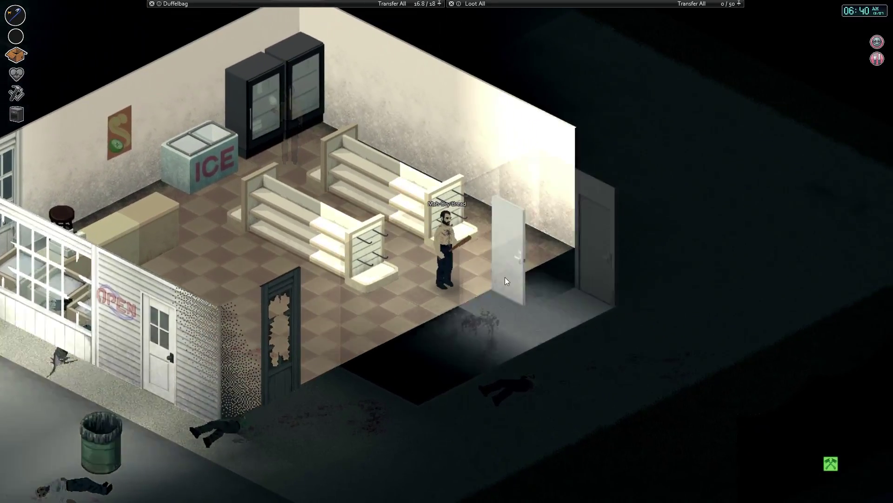
key(d)
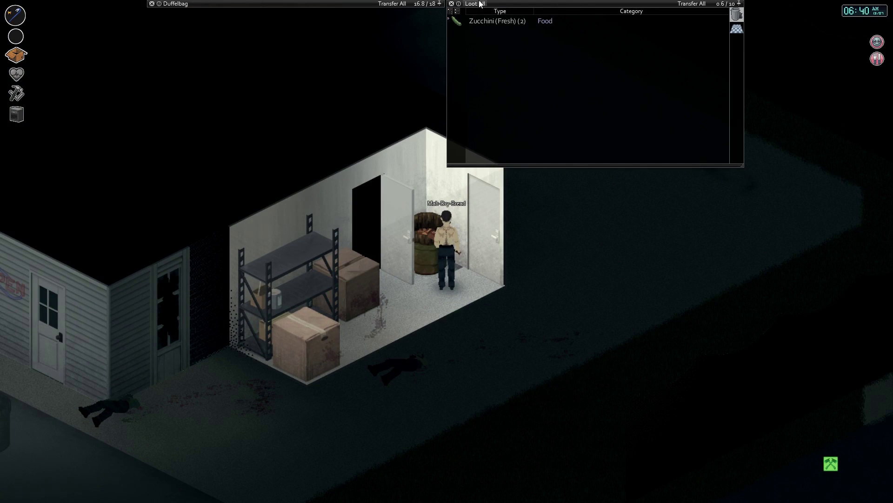
key(w)
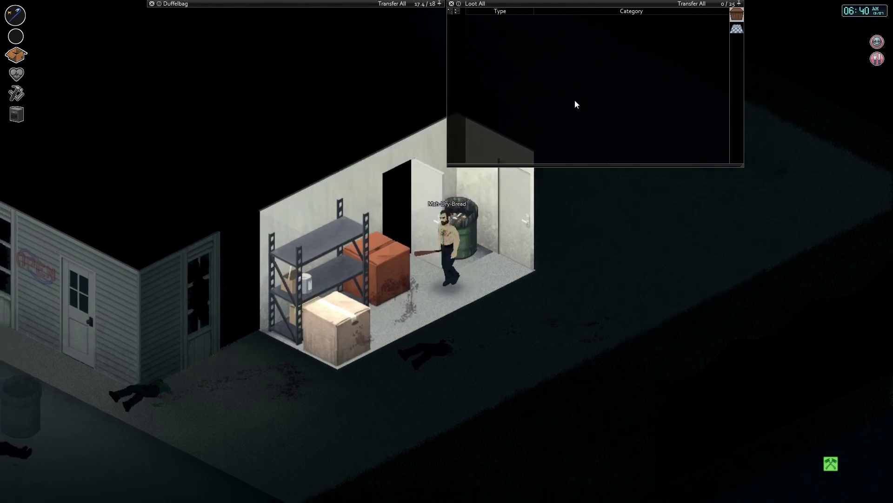
key(s)
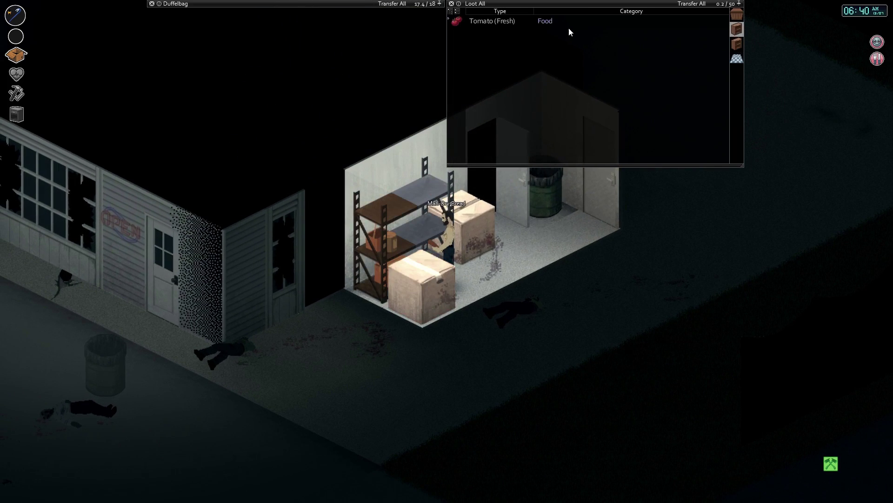
key(d)
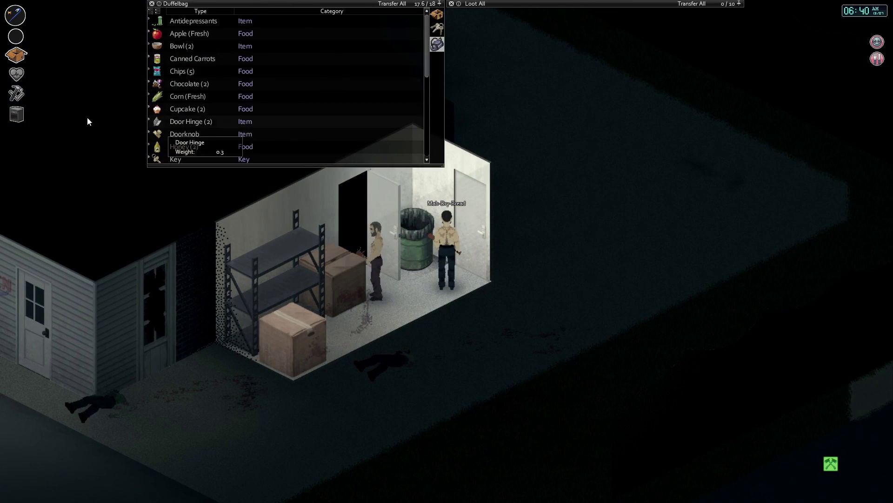
click(424, 257)
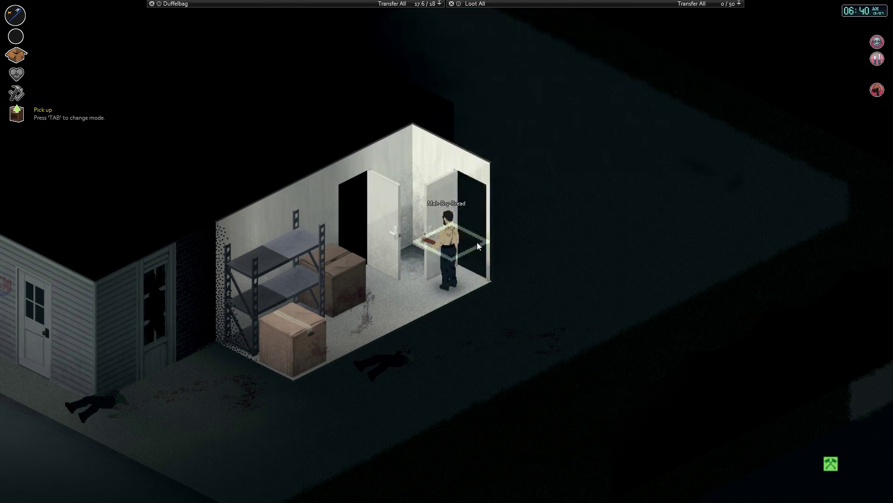
key(w)
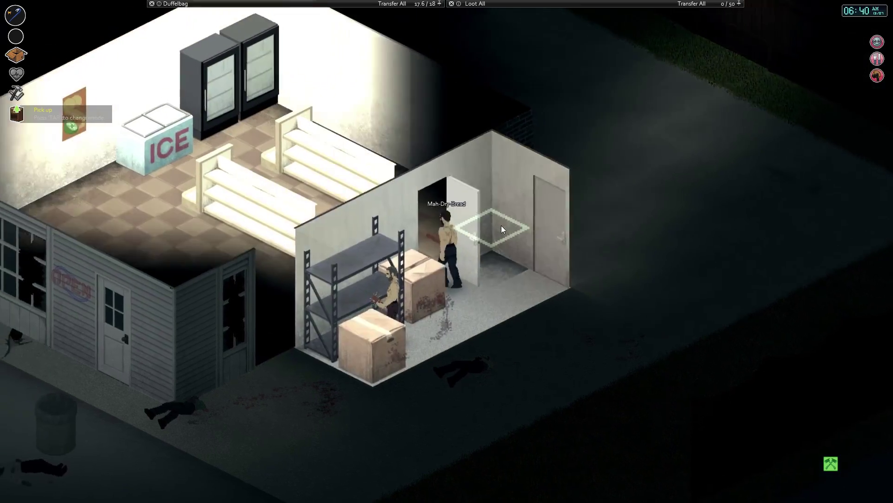
key(w)
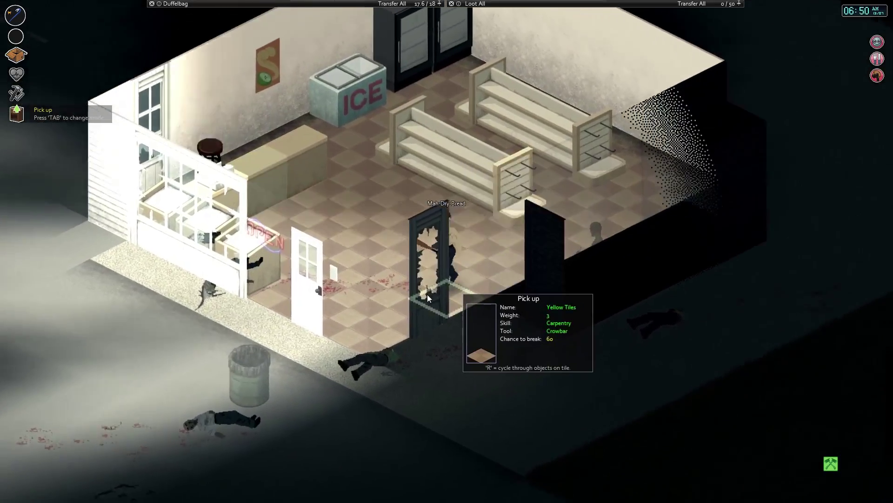
Walk outside and set the Green Garbage Bin beside the trash can at the store entrance
key(s)
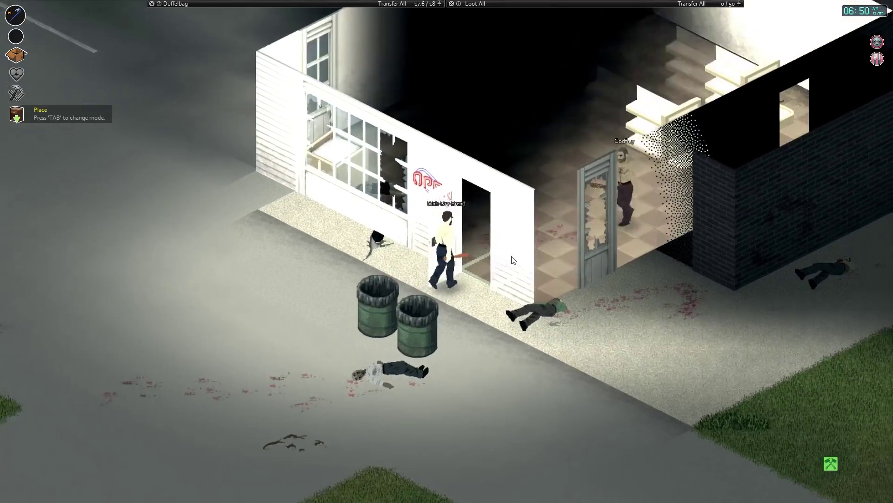
right_click(513, 361)
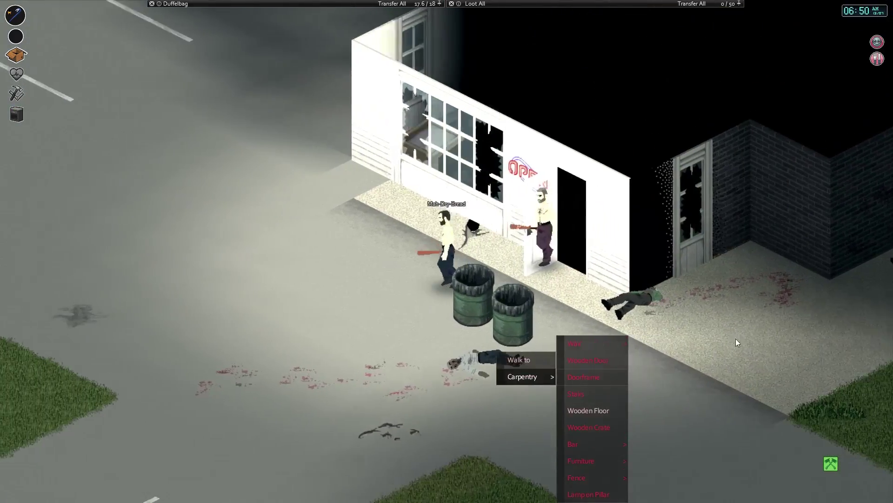
click(736, 339)
scroll(736, 339, down, 1)
scroll(531, 243, down, 1)
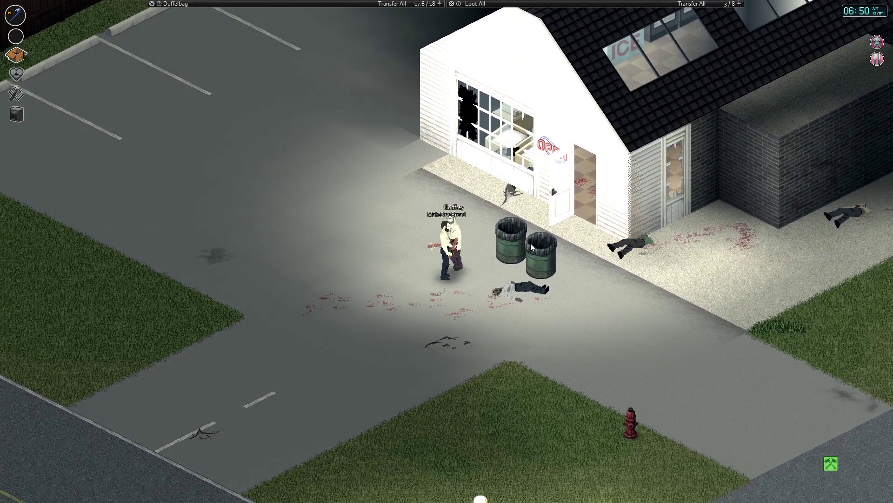
scroll(530, 243, down, 1)
scroll(531, 243, down, 1)
scroll(531, 243, down, 1)
scroll(530, 243, up, 1)
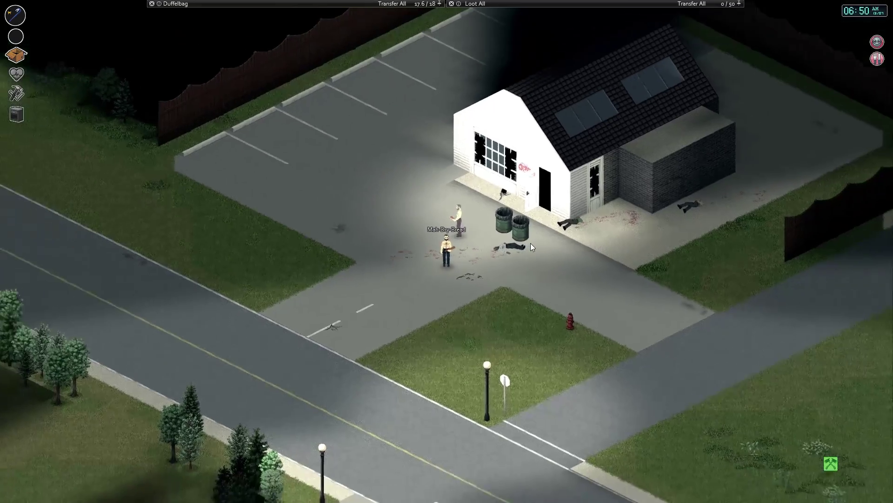
scroll(530, 243, down, 1)
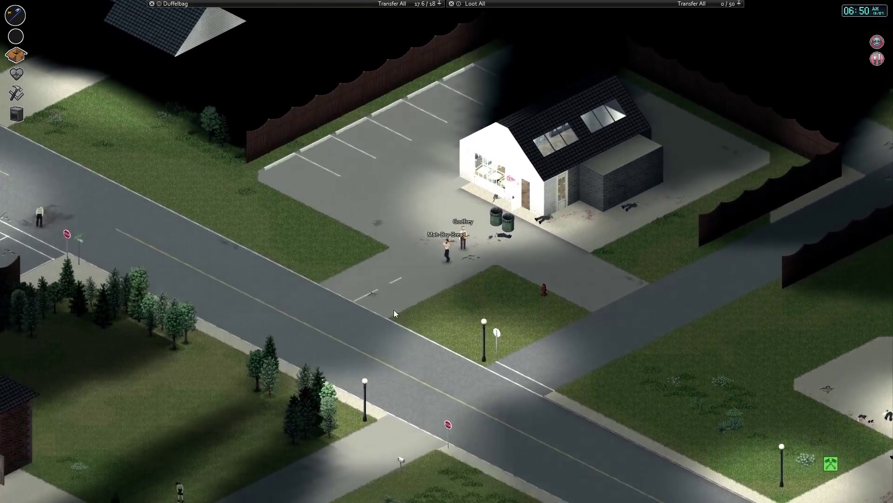
Walk south across the grass and along the road to the stop-sign corner
key(s)
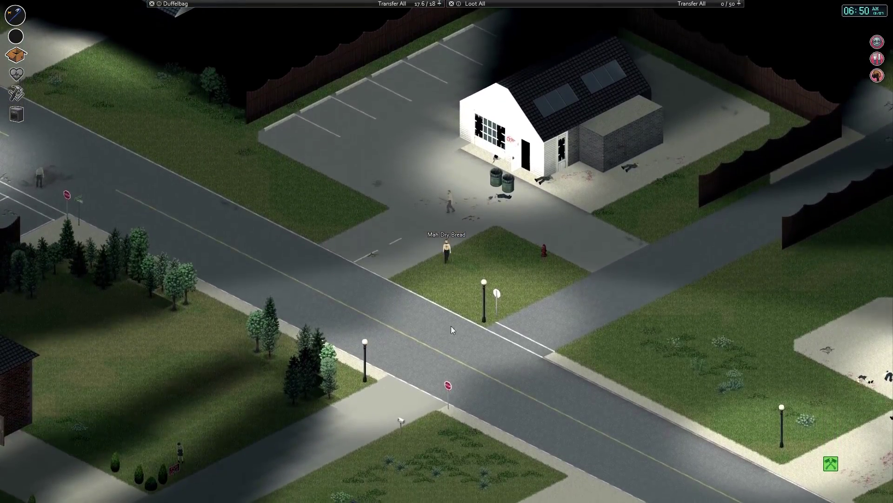
mouse_move(877, 75)
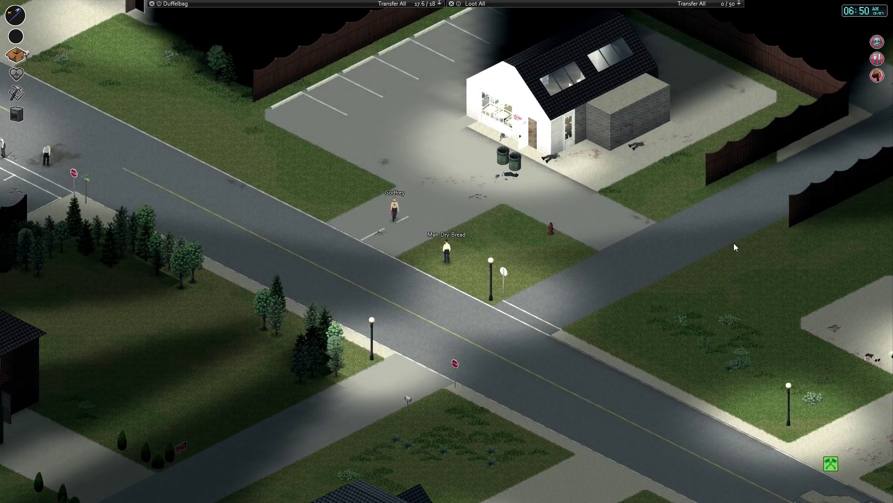
key(s)
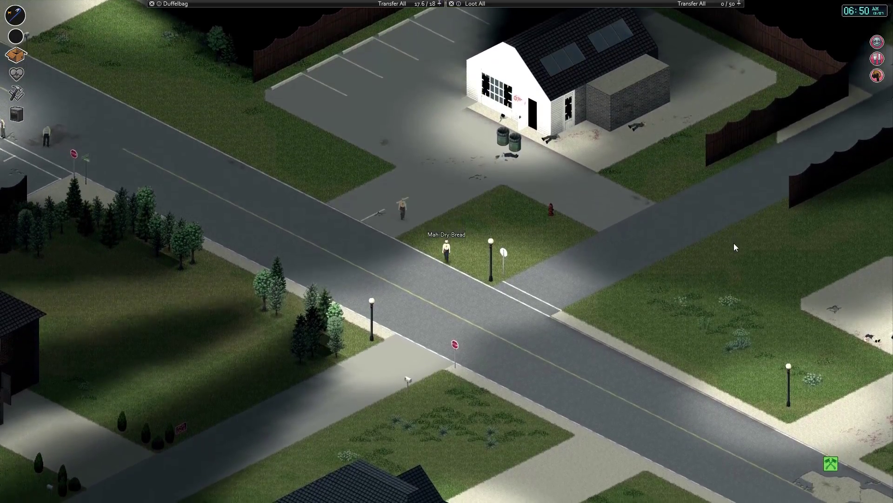
key(s)
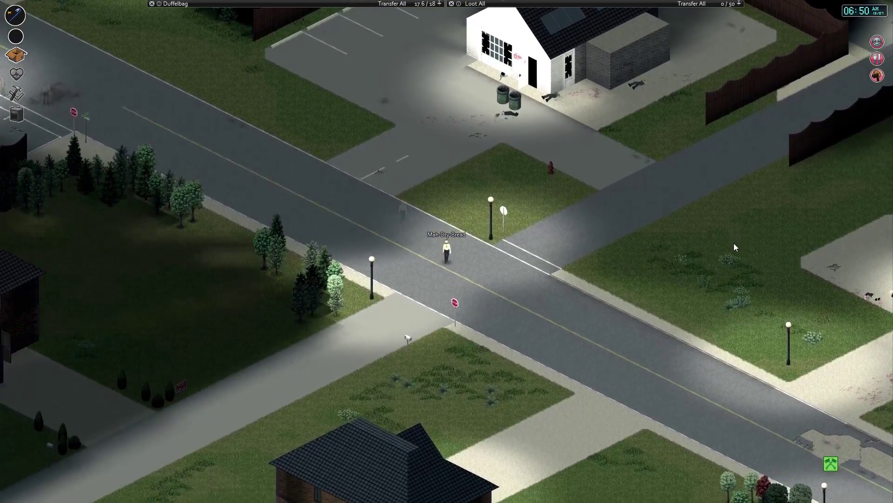
key(s)
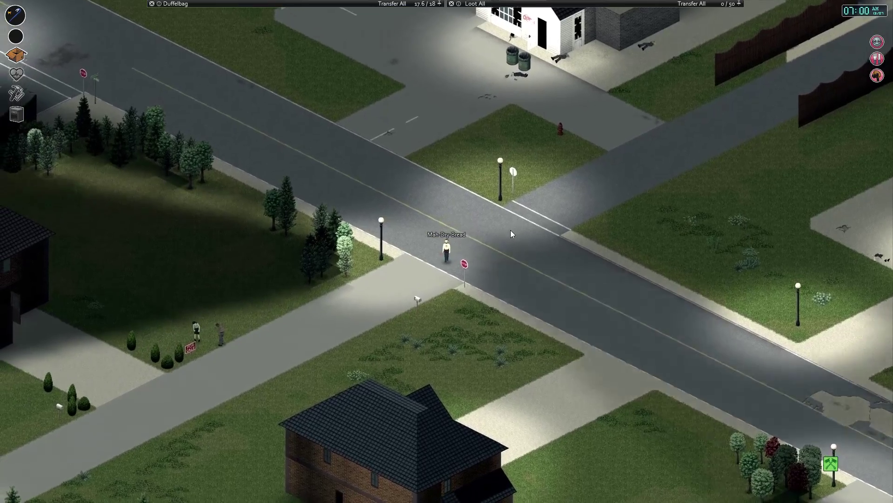
key(s)
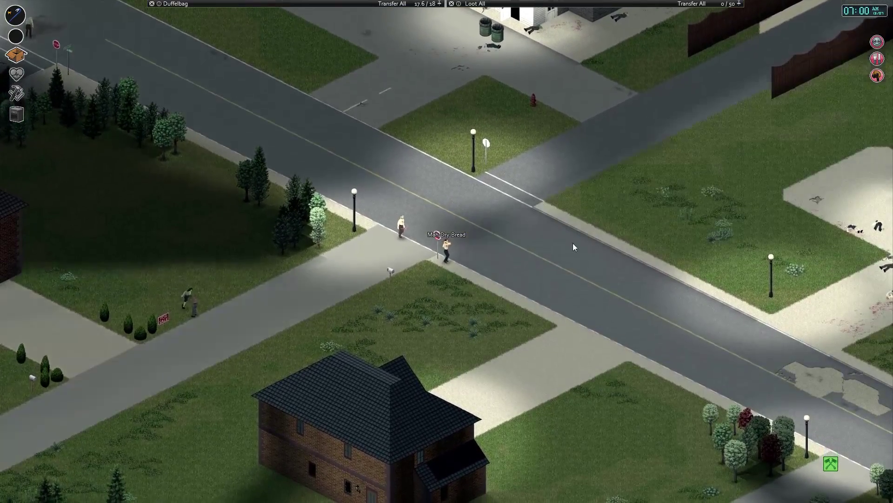
key(s)
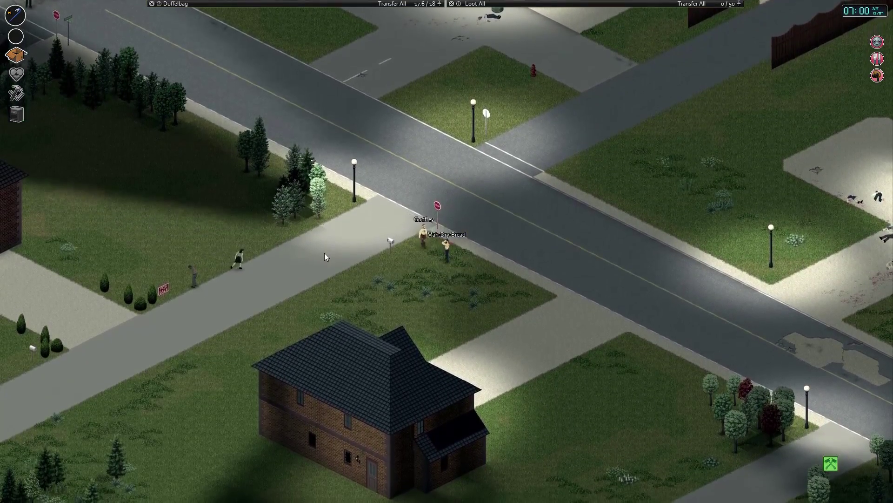
Circle the brick house alongside Godfrey, passing its front door and corners
key(s)
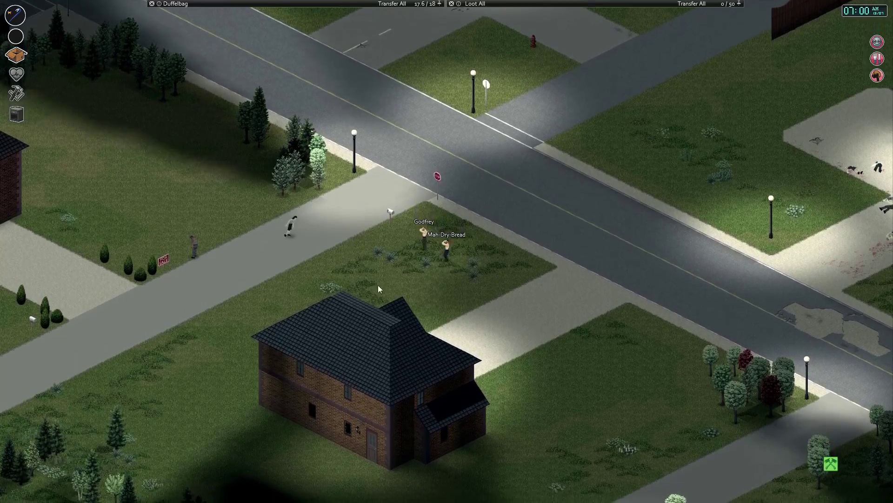
key(w)
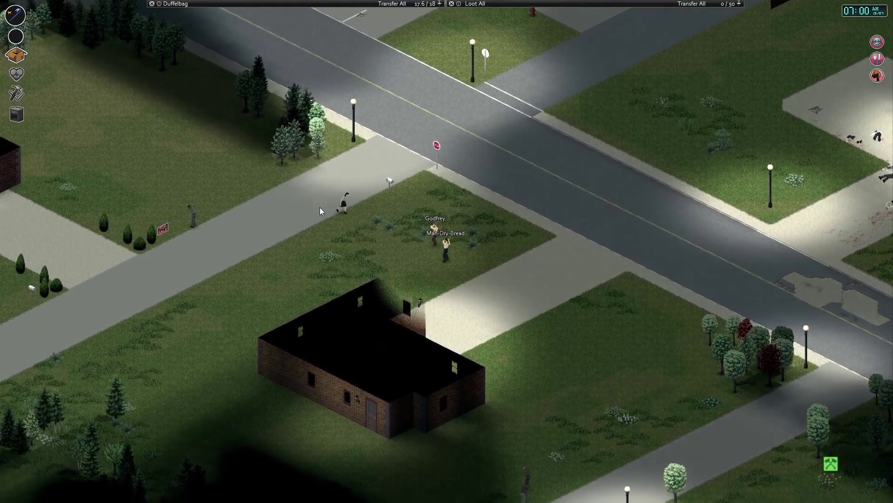
key(s)
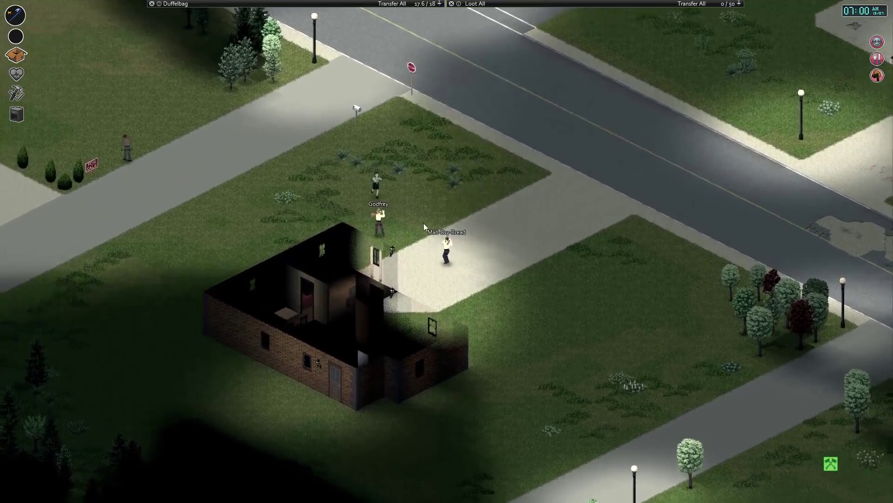
scroll(423, 222, up, 3)
key(w)
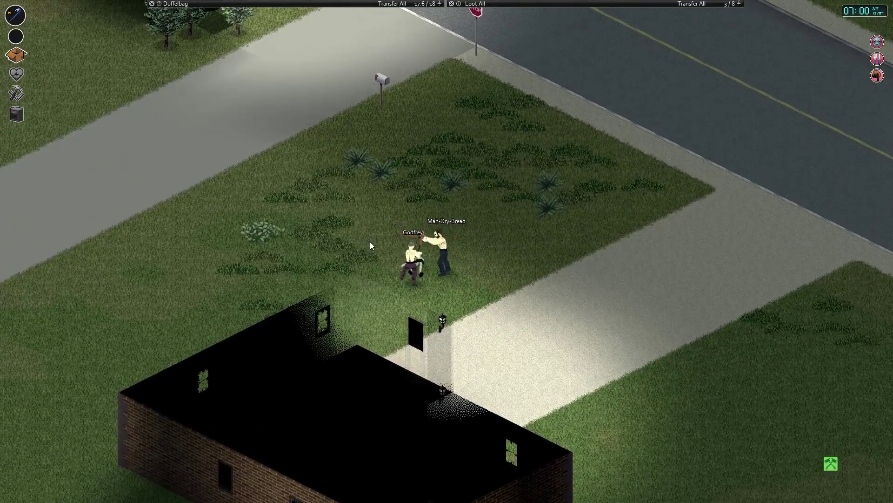
scroll(371, 241, up, 2)
key(s)
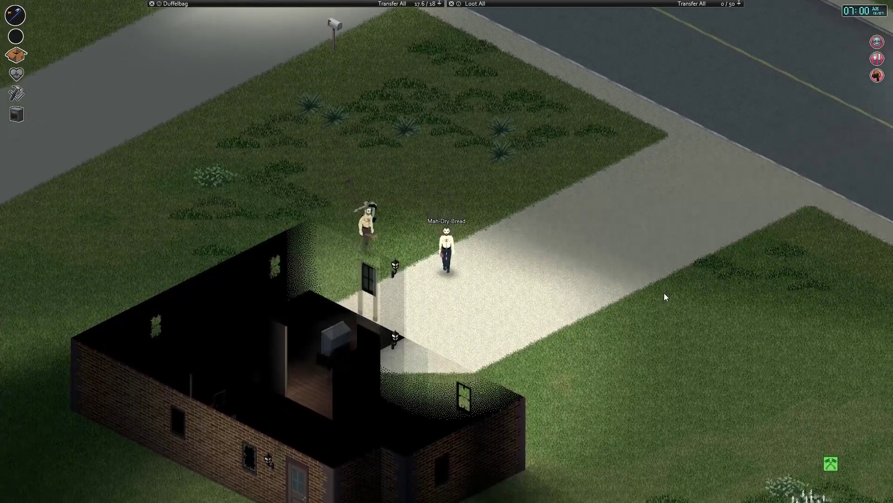
key(w)
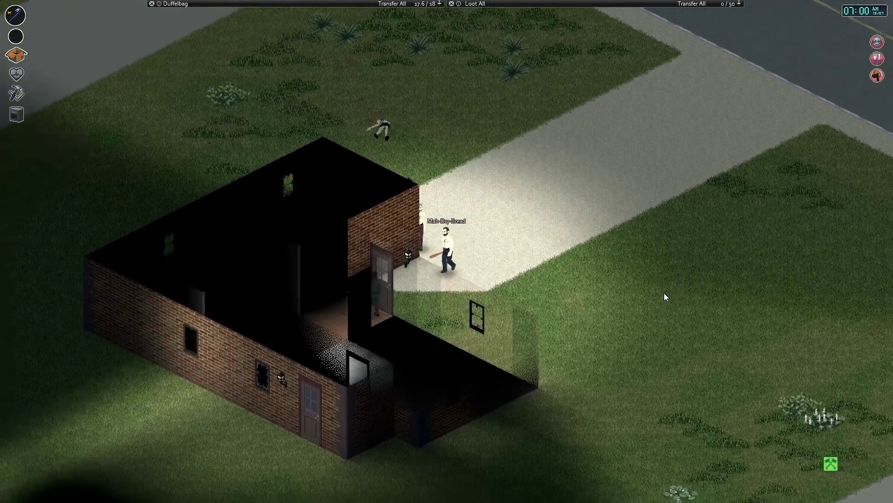
key(s)
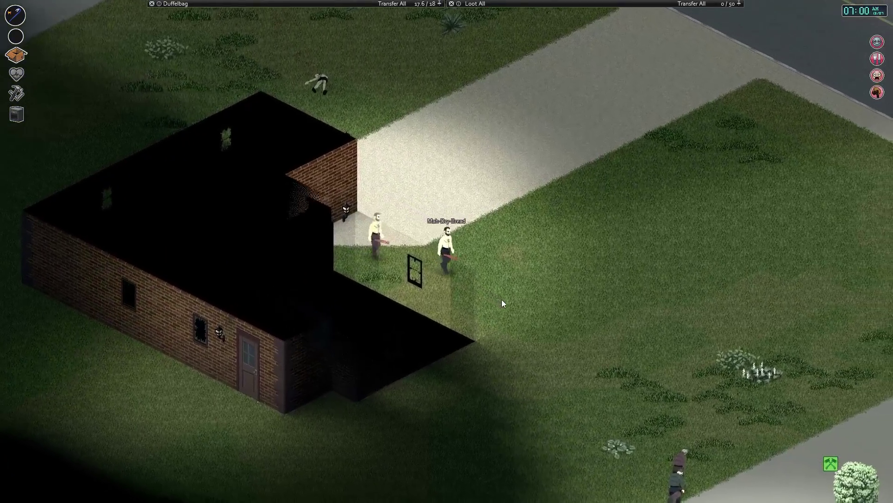
key(s)
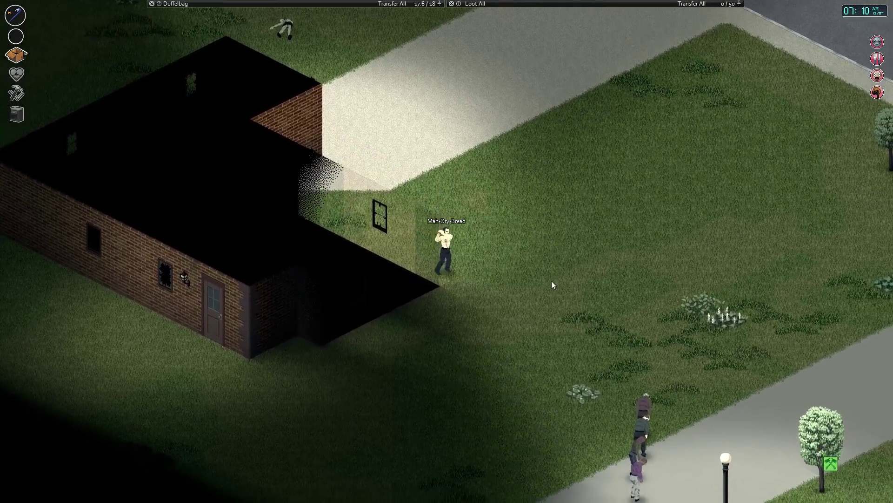
key(w)
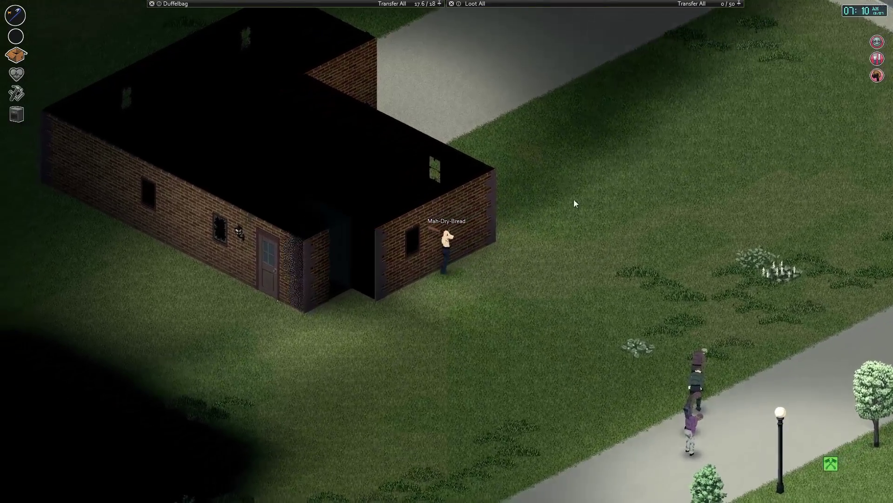
key(w)
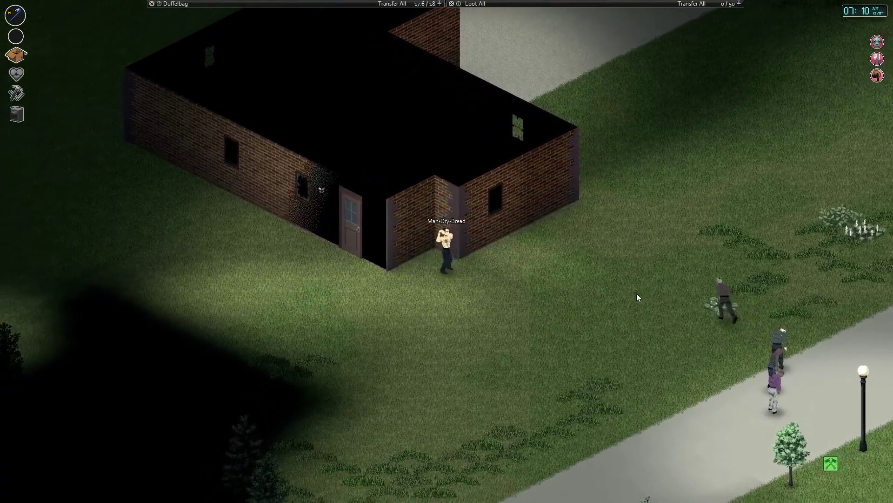
key(w)
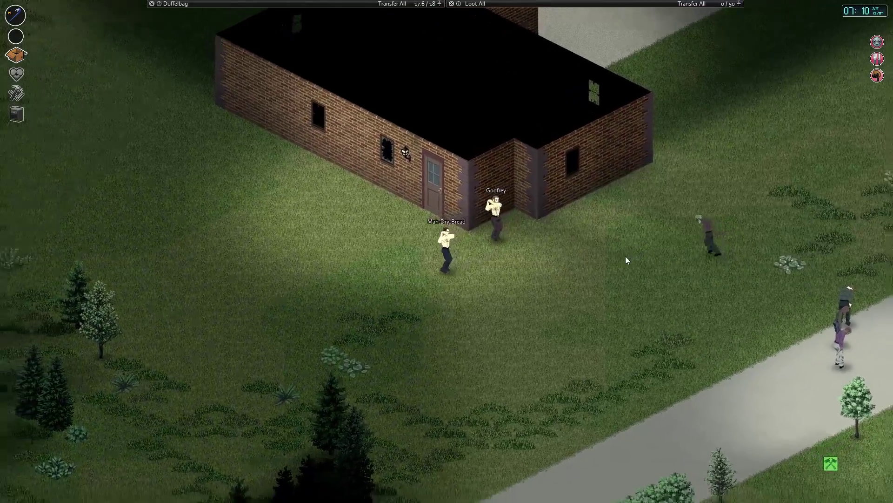
scroll(626, 257, down, 2)
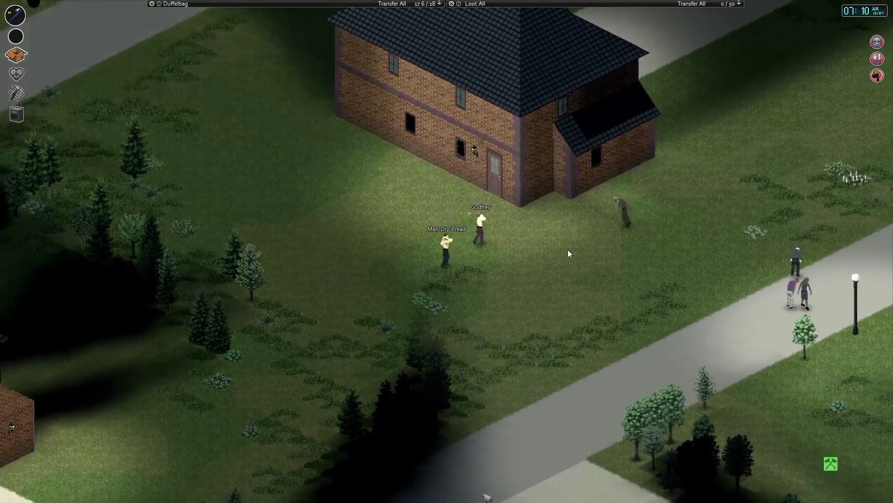
scroll(567, 249, down, 2)
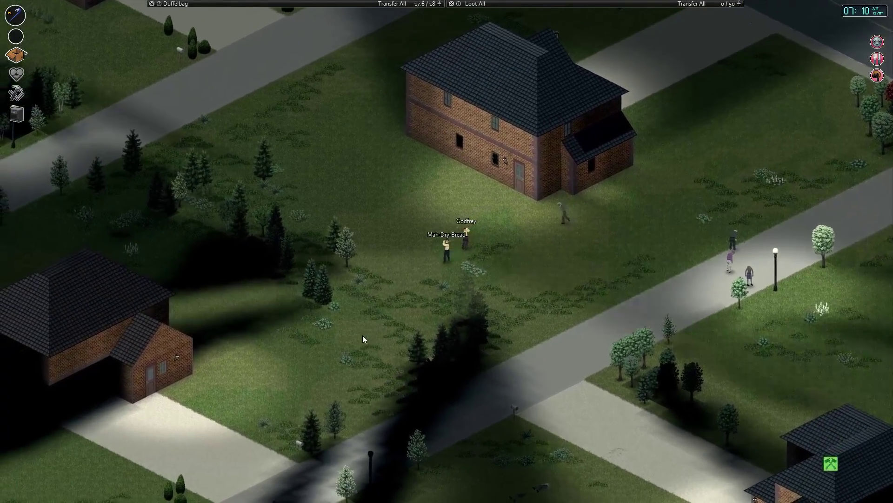
Walk west along the neighbouring house's driveway and onto its front lawn
key(a)
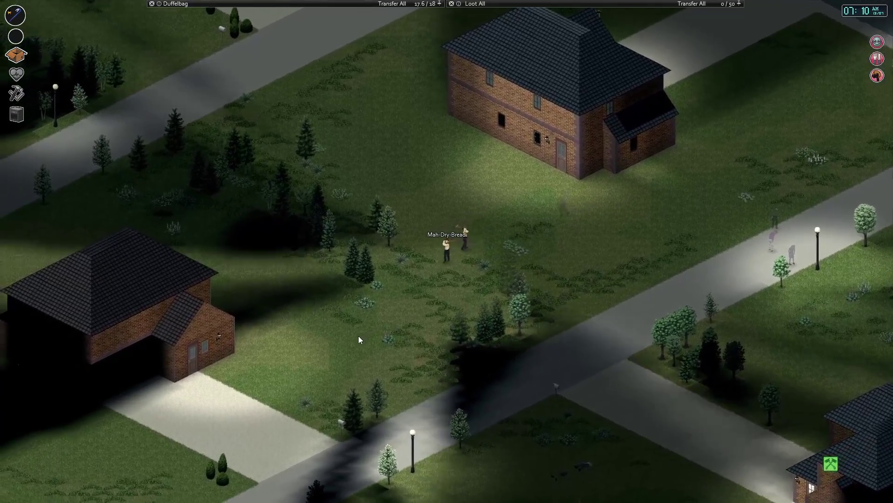
key(a)
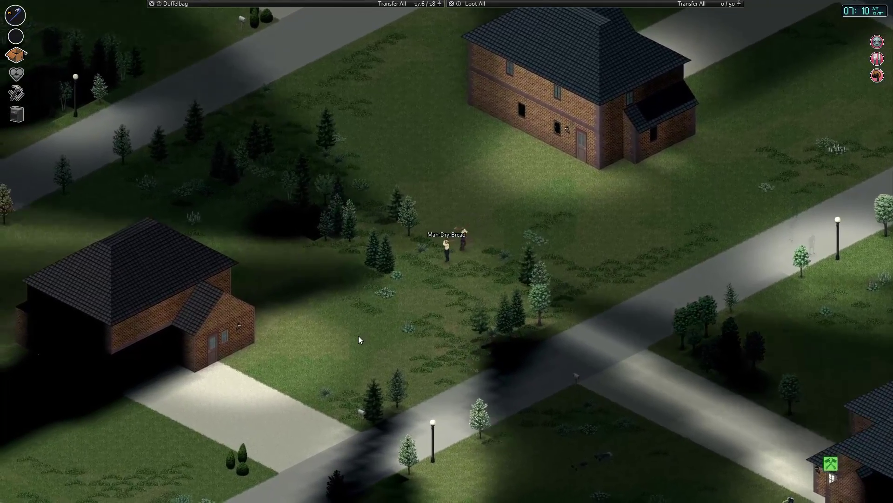
key(a)
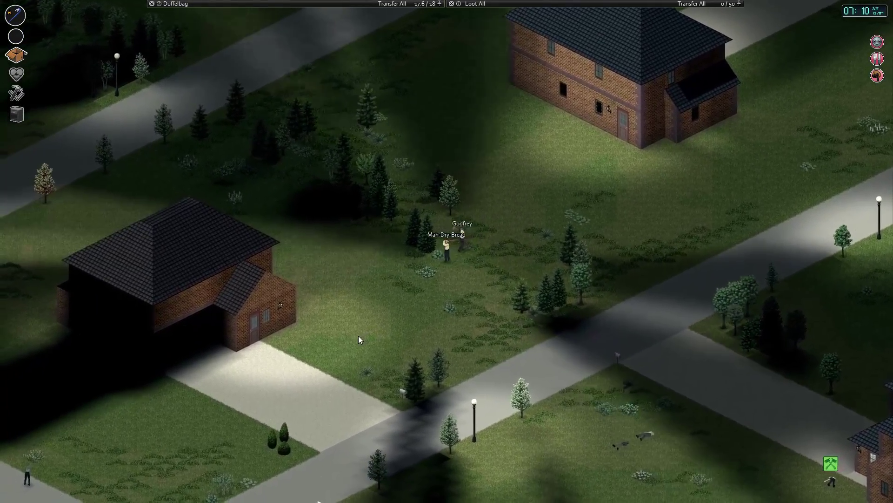
key(a)
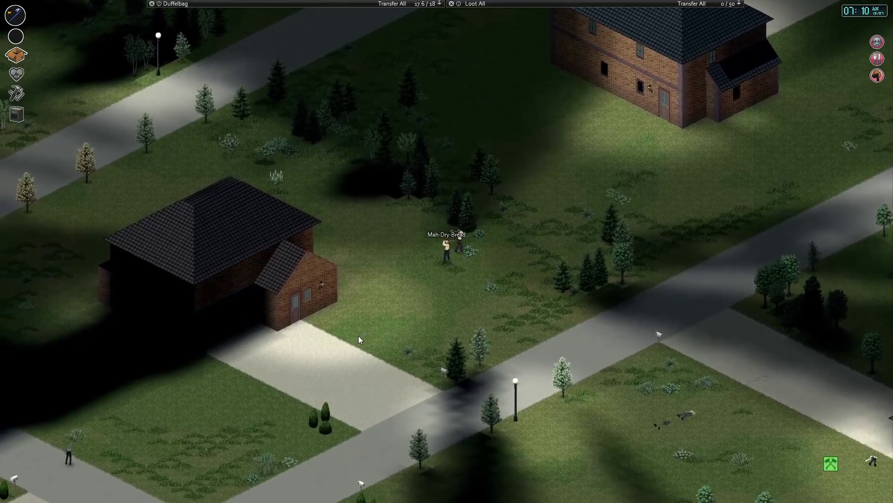
key(a)
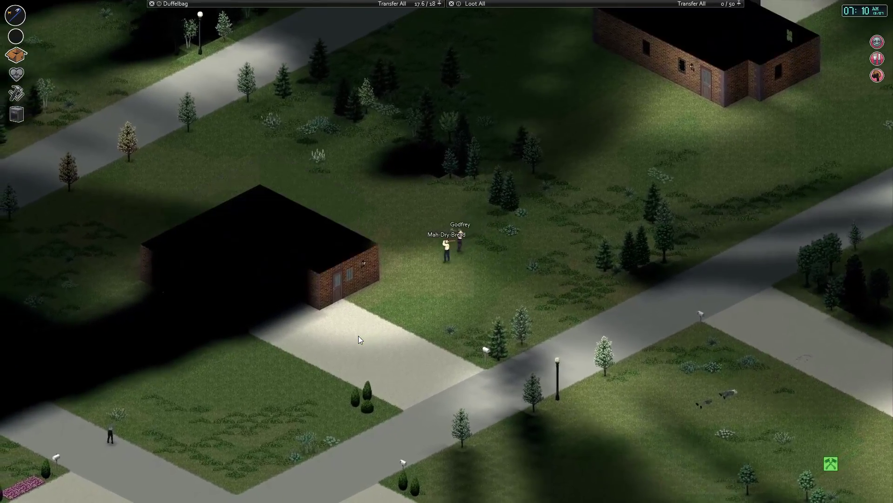
key(a)
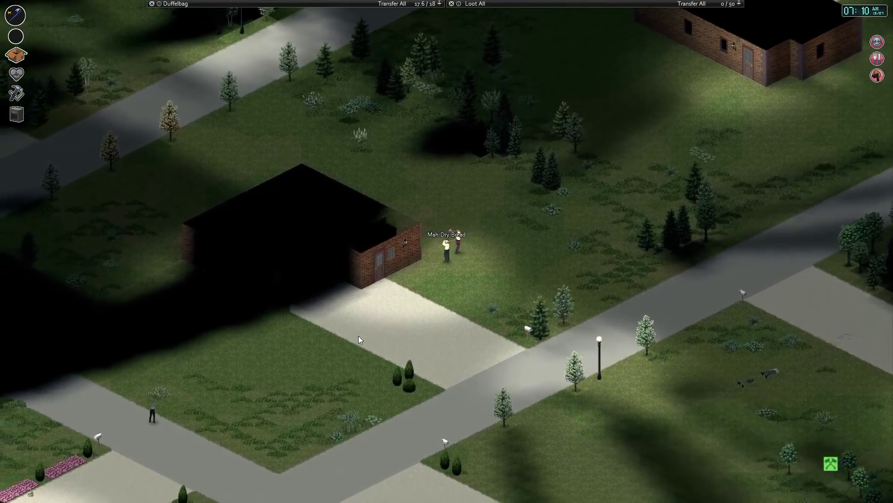
key(a)
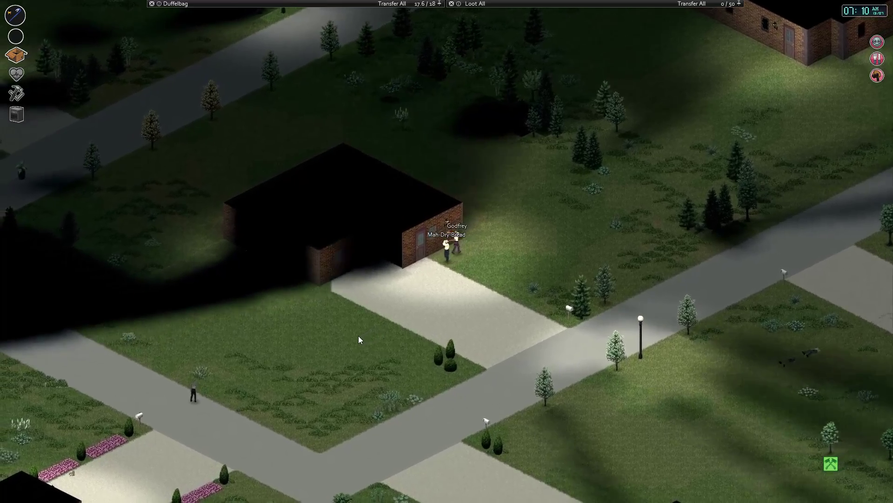
key(a)
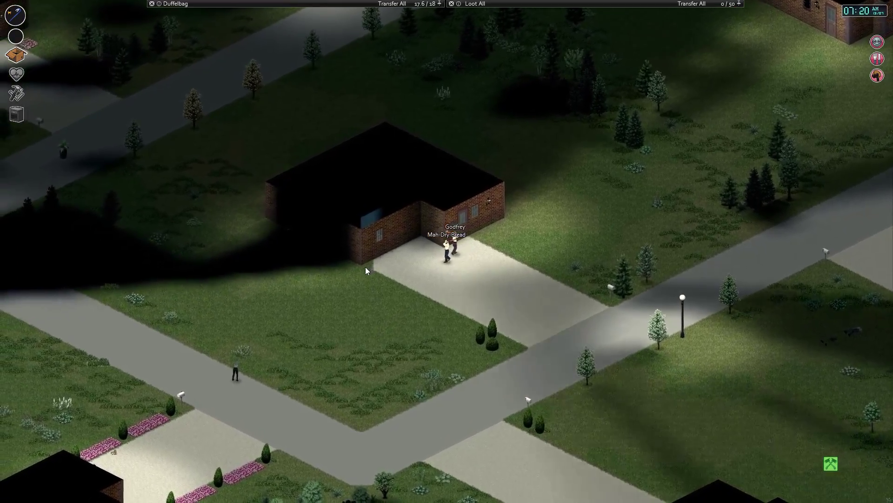
key(s)
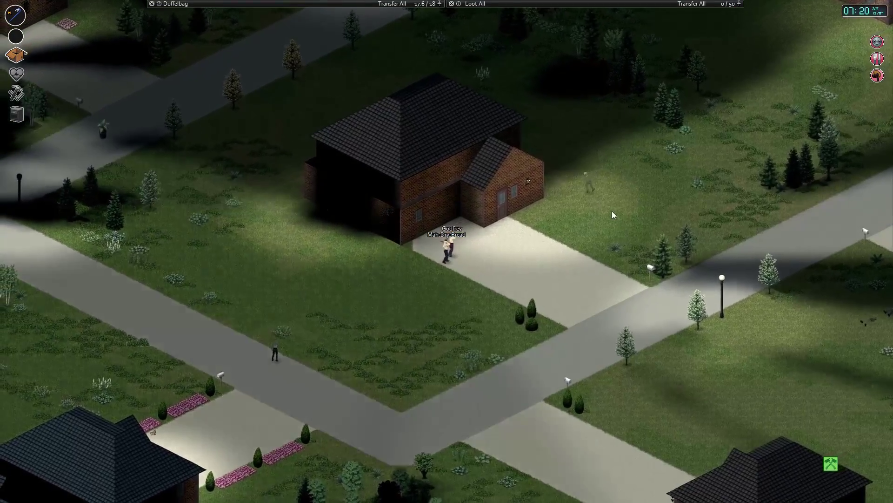
key(s)
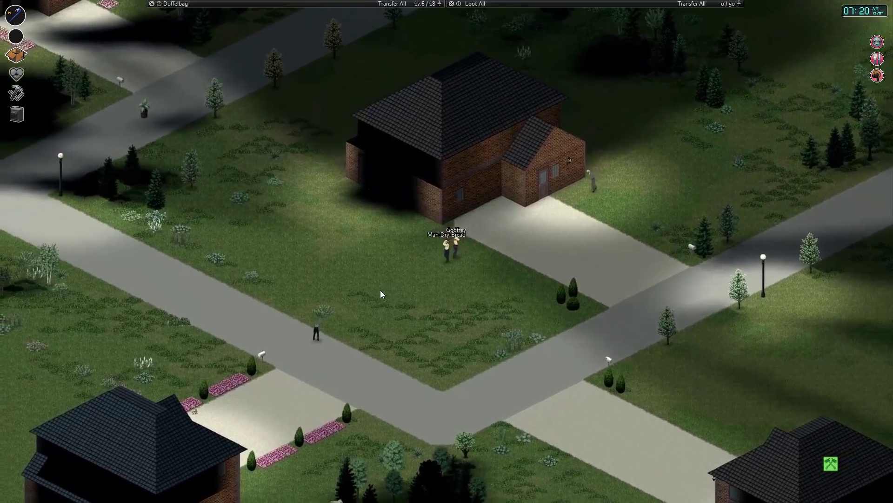
scroll(389, 294, up, 2)
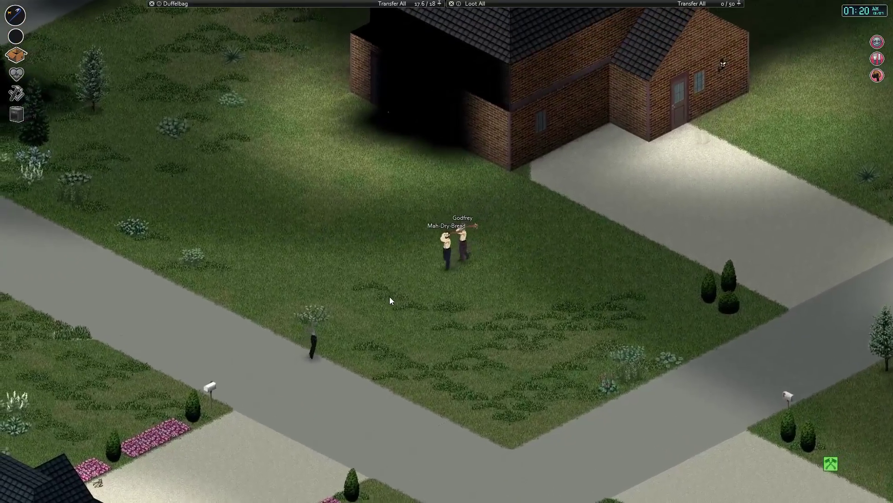
Strike down the lawn zombie, finish it off, then head north toward Godfrey
key(s)
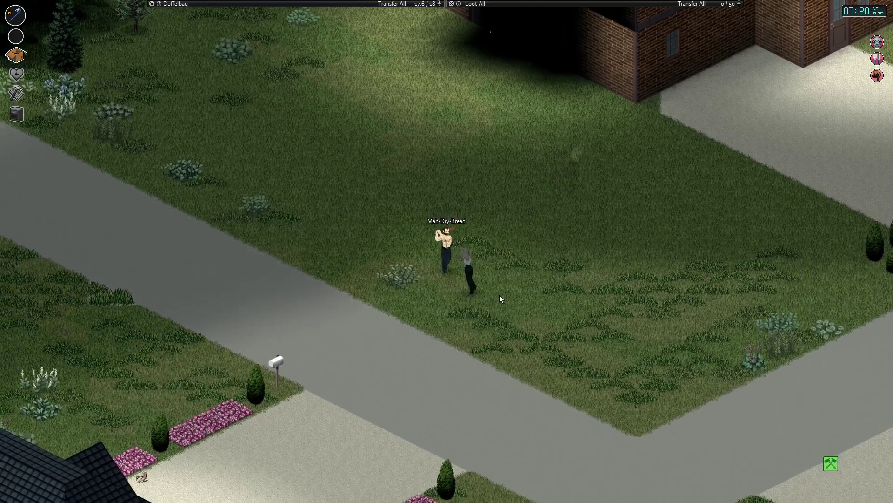
click(529, 277)
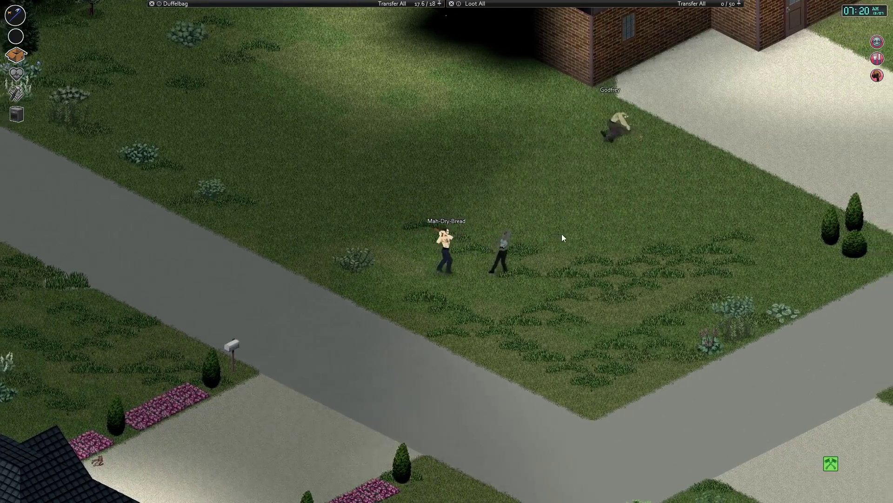
click(562, 234)
mouse_move(594, 3)
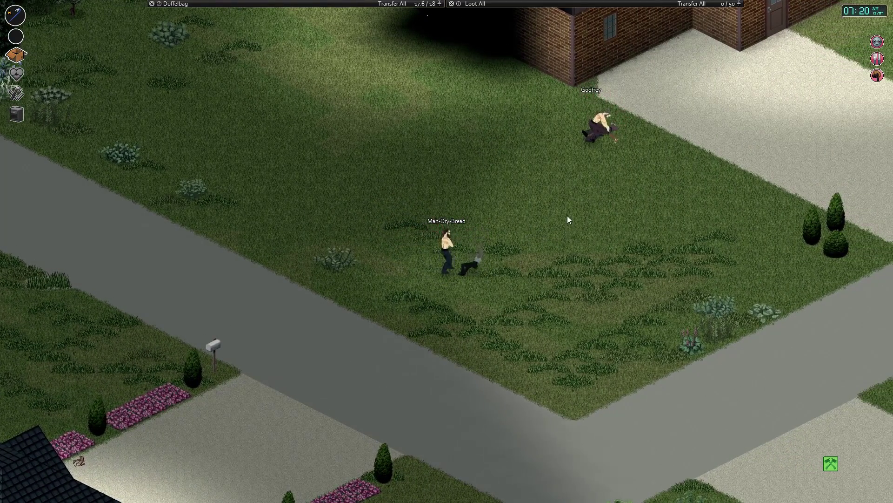
click(565, 216)
key(w)
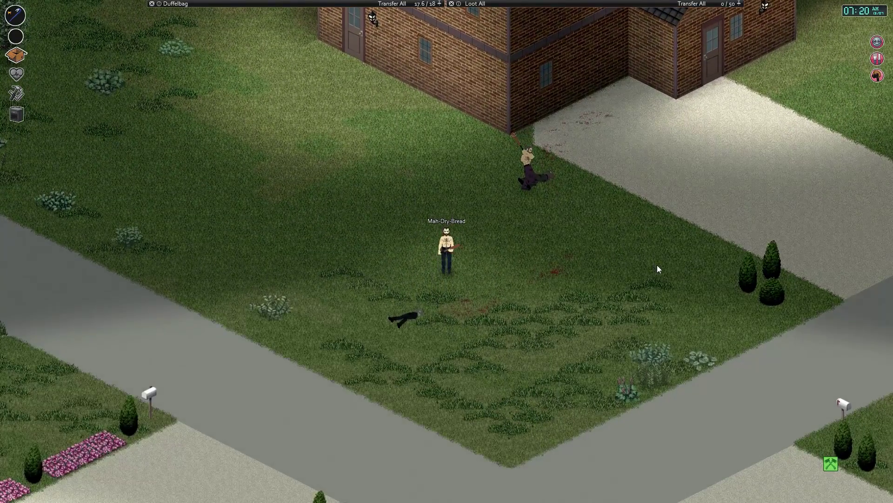
scroll(657, 265, down, 2)
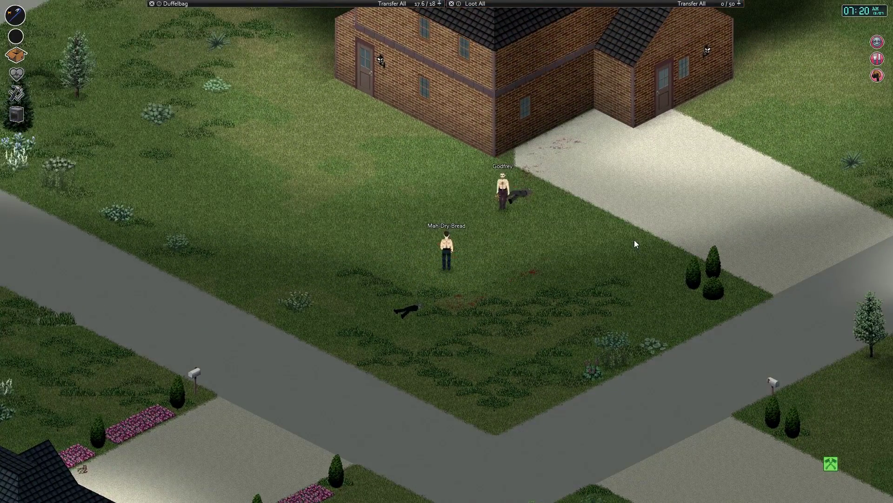
Close the skills overview and walk south along the road to the house's front door
key(c)
key(s)
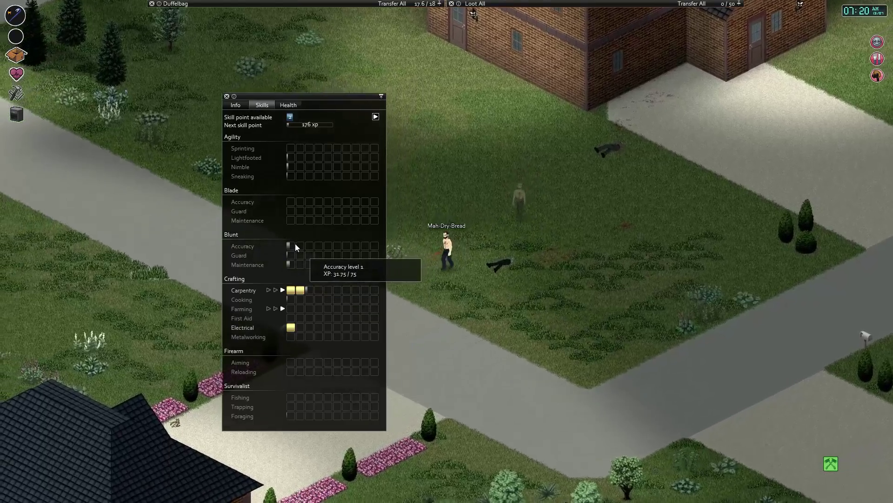
key(c)
key(s)
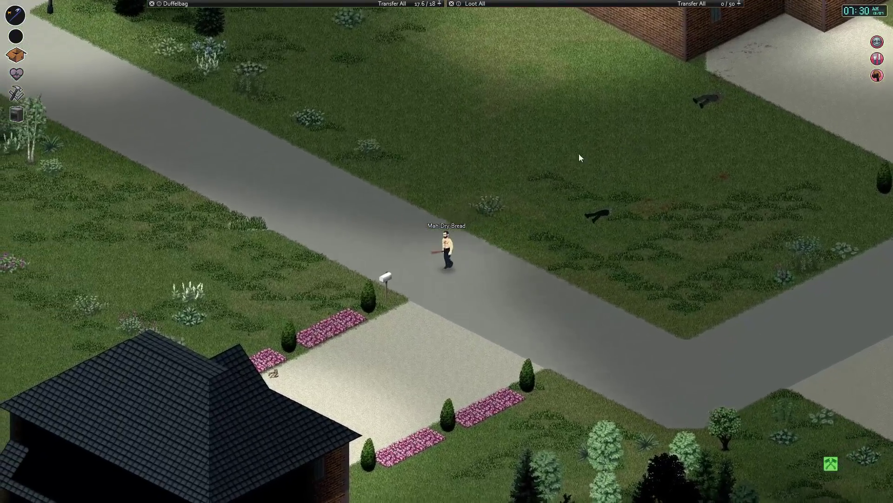
key(c)
key(s)
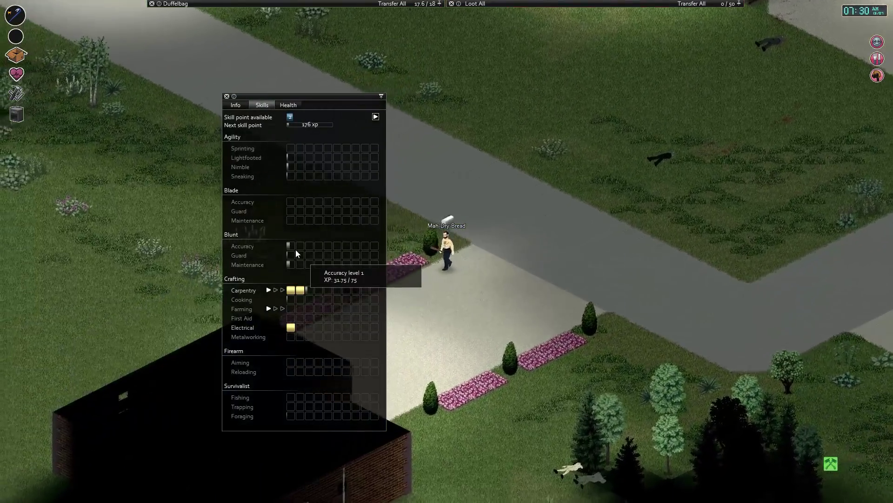
key(s)
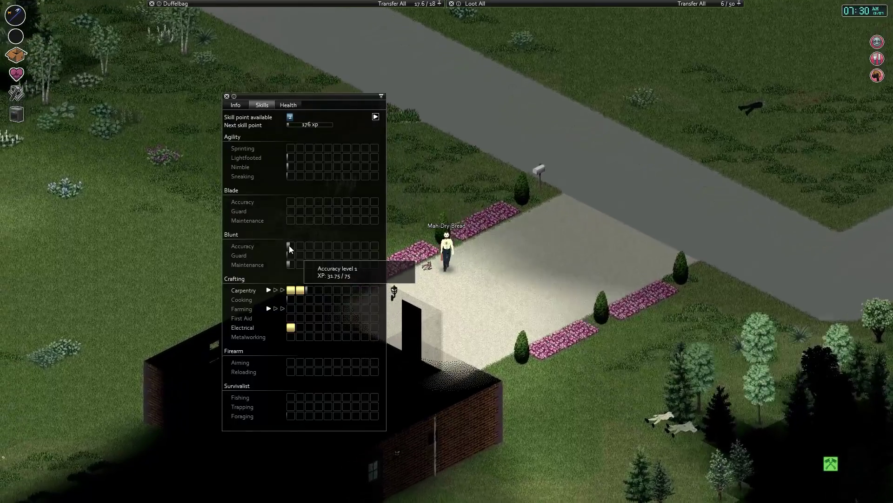
key(c)
key(s)
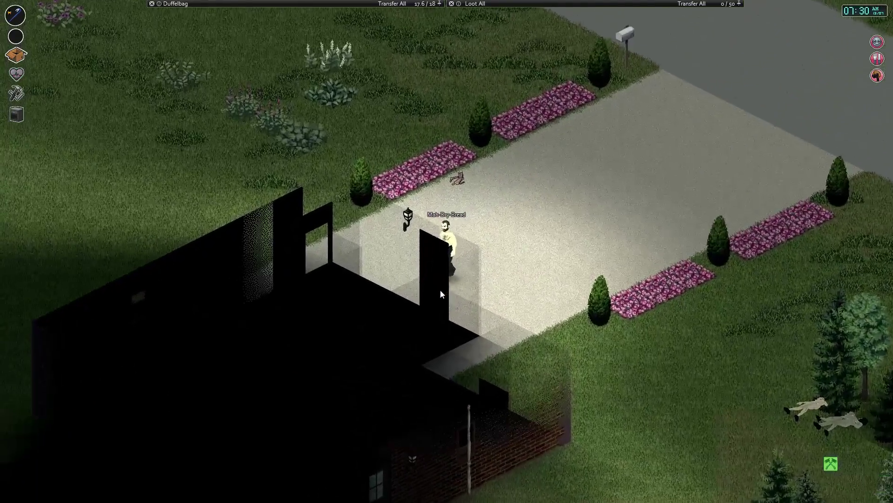
Enter through the front door and walk to the kitchen, toggling the skills overview on the way
click(431, 268)
key(w)
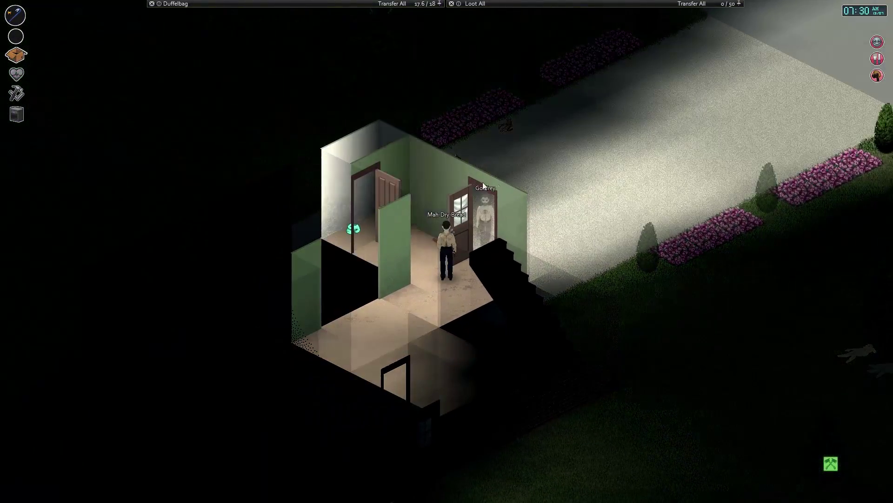
key(c)
key(c)
key(w)
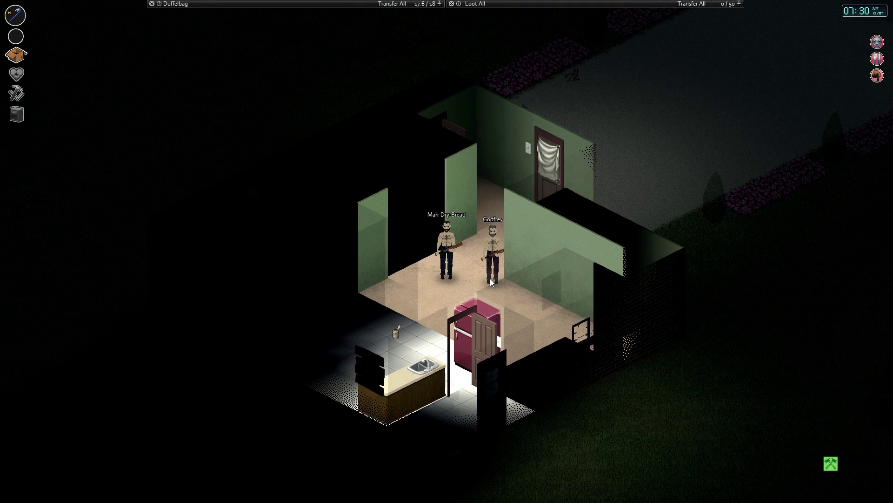
key(c)
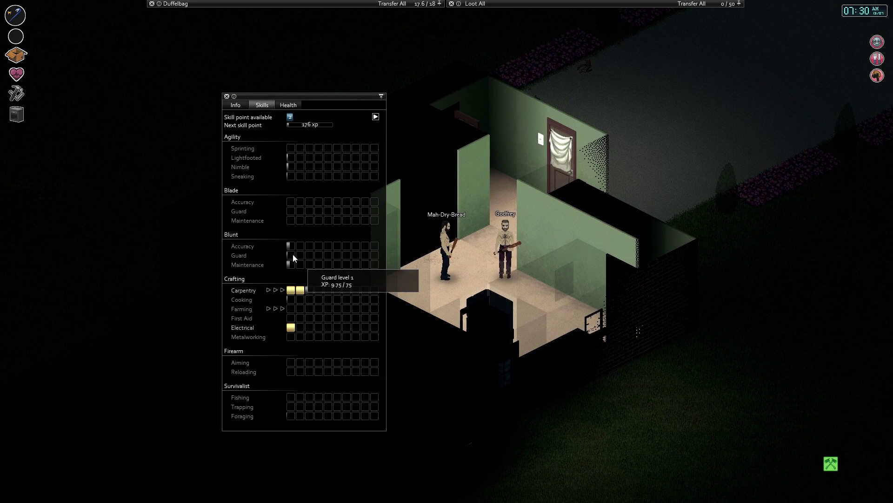
mouse_move(293, 264)
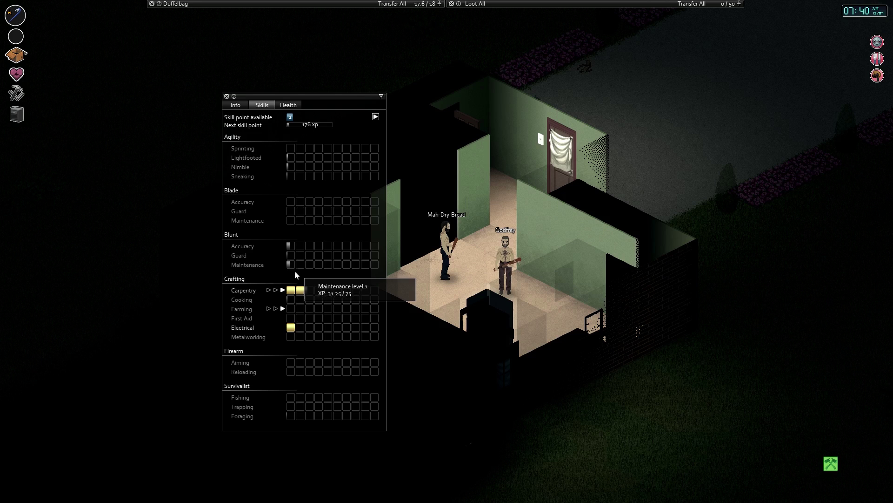
key(Escape)
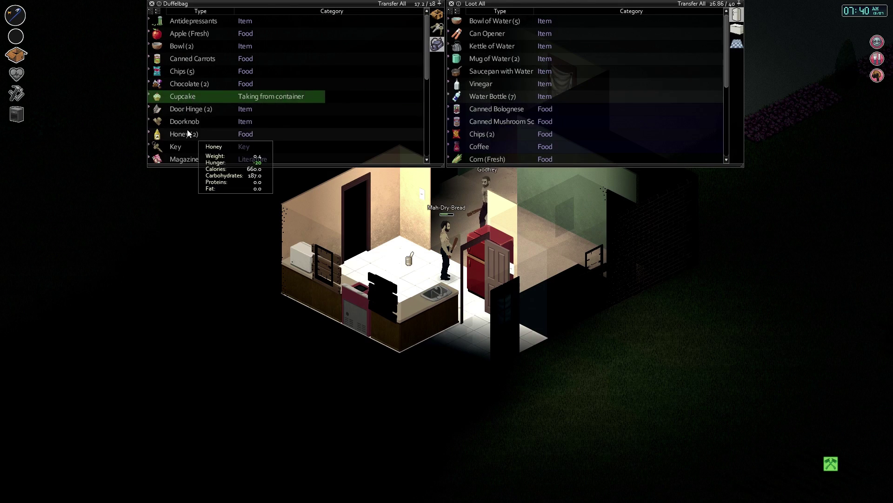
Move the honey, pineapple, orange soda, tomato, zucchini and chocolate into the kitchen containers
double_click(187, 129)
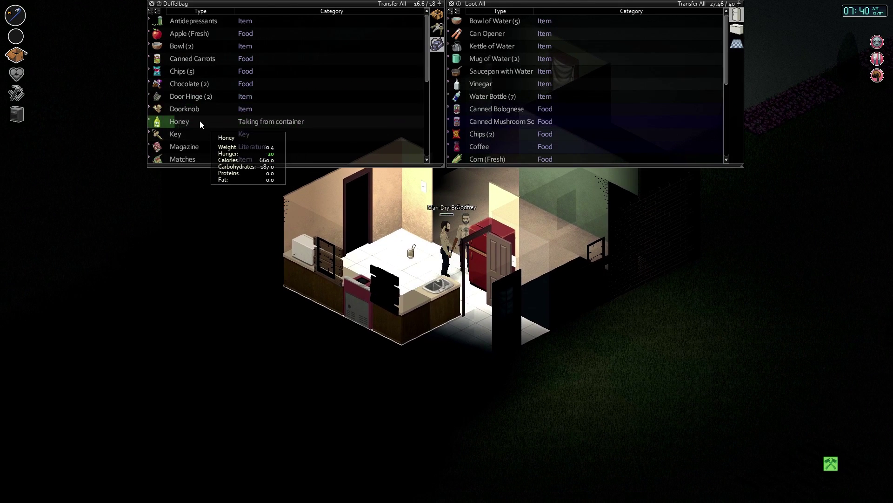
scroll(195, 142, down, 3)
scroll(194, 142, down, 3)
double_click(197, 124)
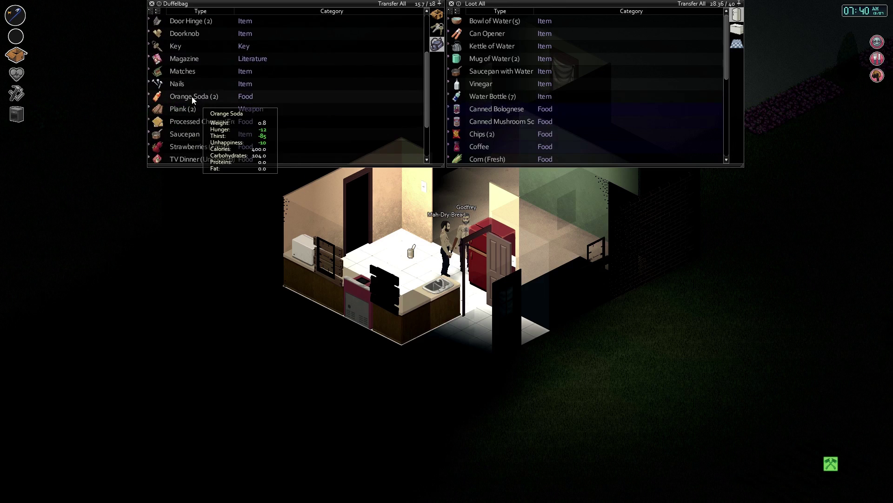
drag(191, 97, 534, 83)
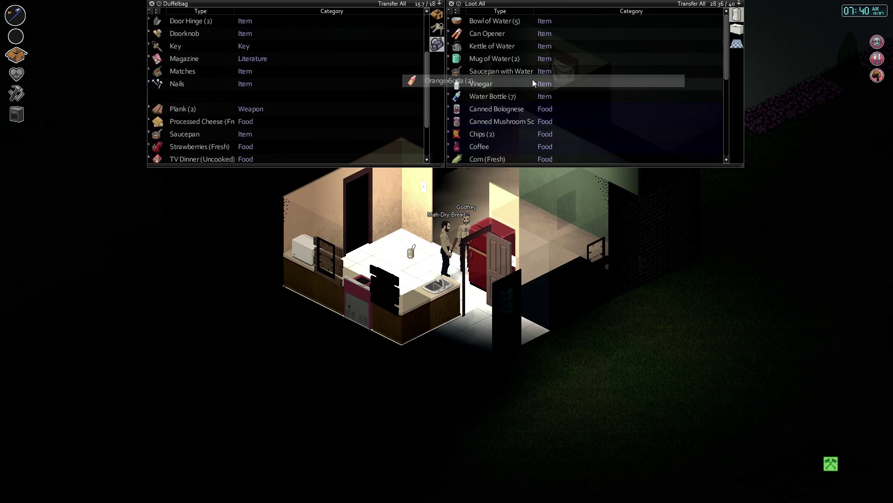
drag(202, 132, 446, 122)
double_click(206, 151)
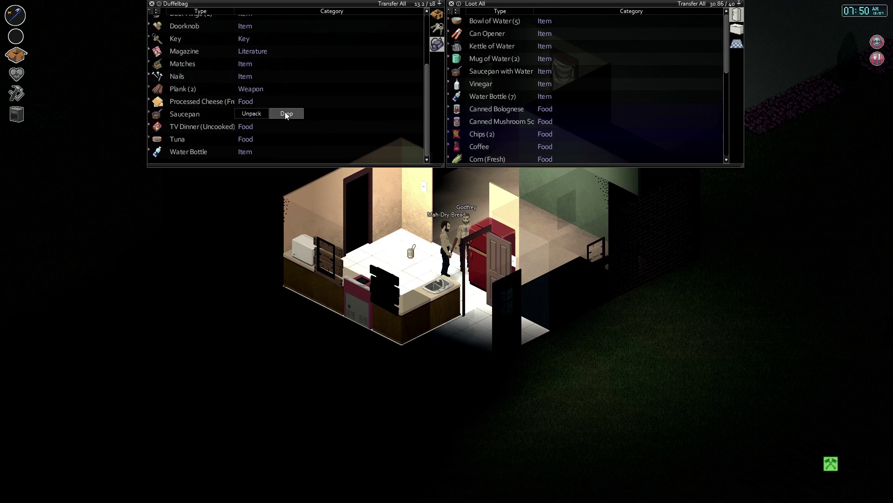
scroll(225, 123, up, 3)
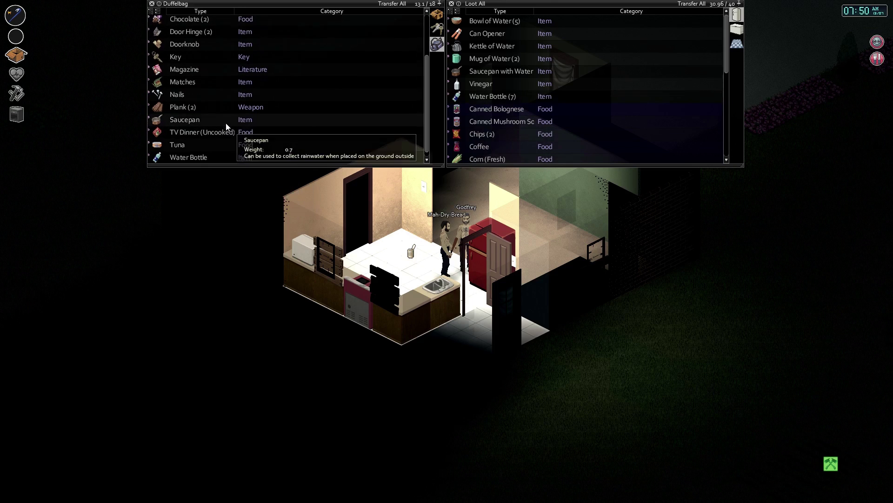
scroll(226, 123, up, 3)
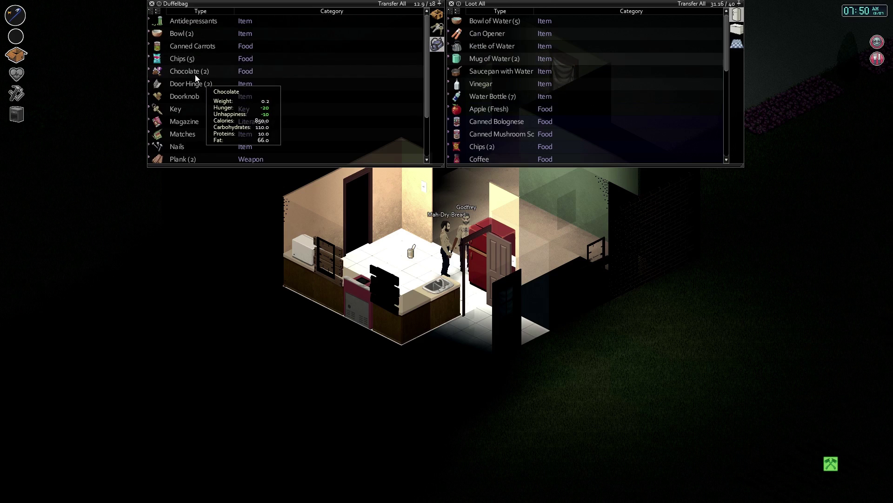
double_click(195, 71)
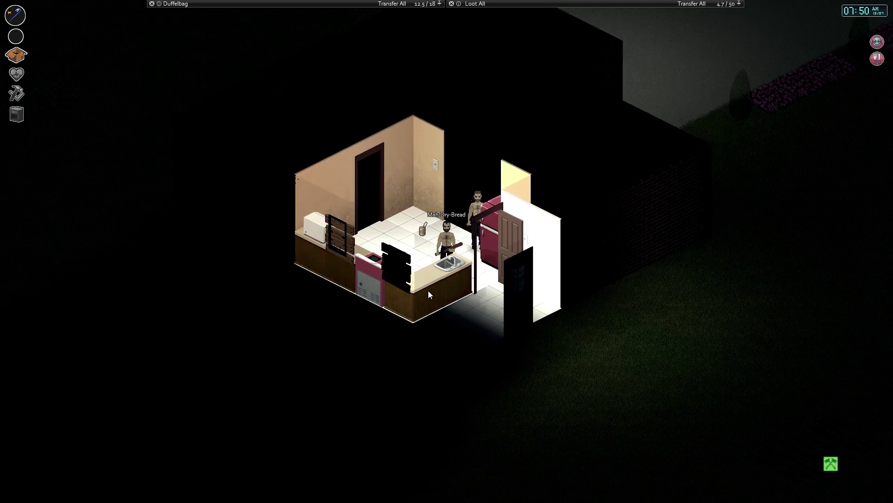
Store the TV dinner, tuna and canned carrots on the kitchen counter
mouse_move(183, 147)
right_click(265, 21)
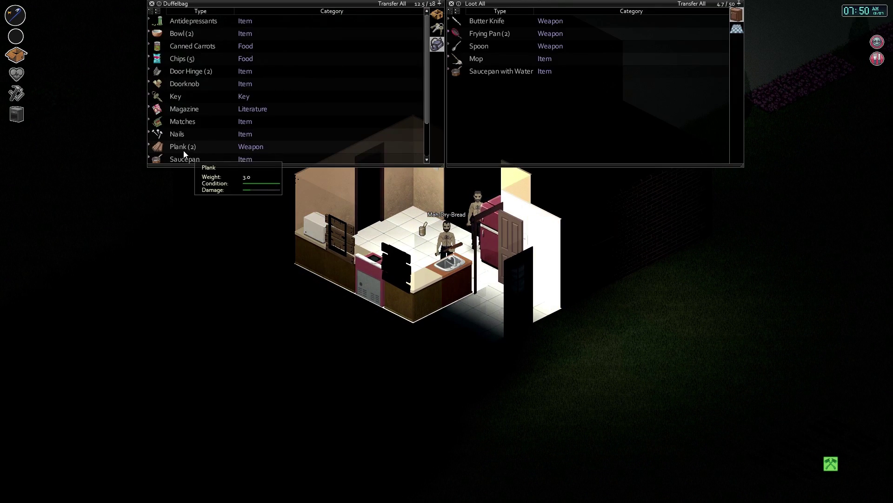
scroll(183, 150, down, 1)
scroll(187, 148, down, 2)
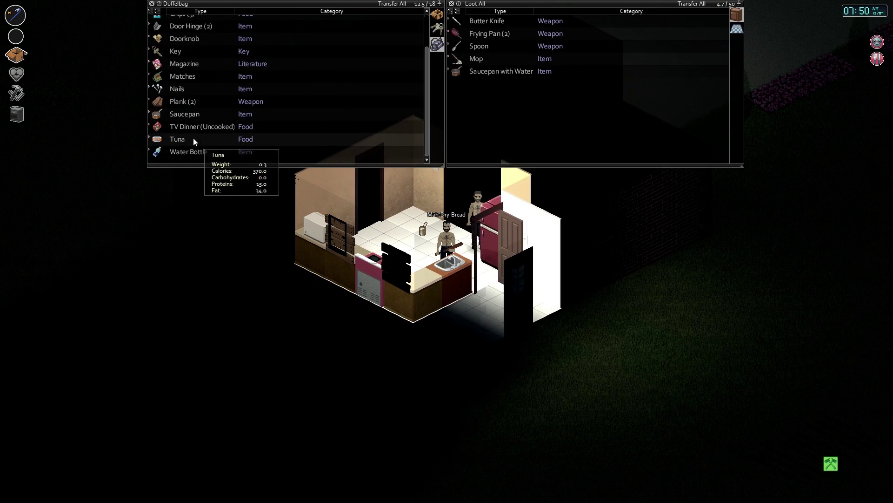
drag(191, 128, 450, 122)
drag(177, 139, 531, 115)
scroll(190, 119, up, 3)
drag(192, 46, 516, 98)
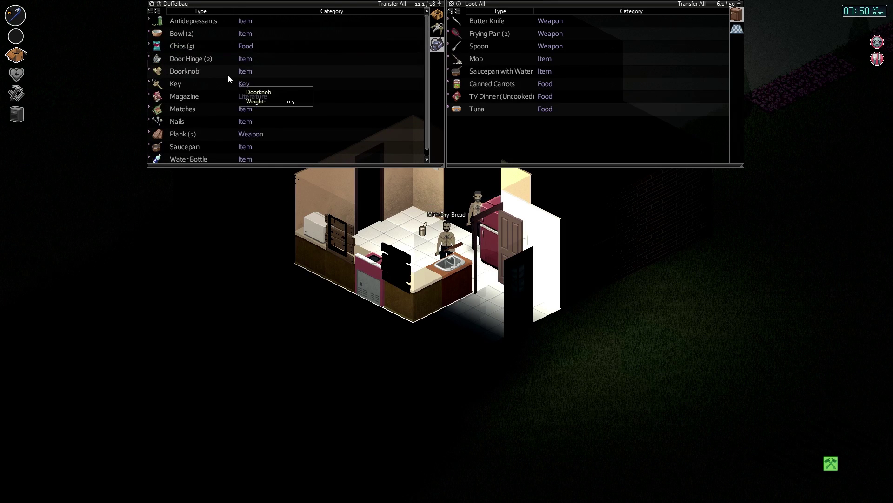
click(434, 13)
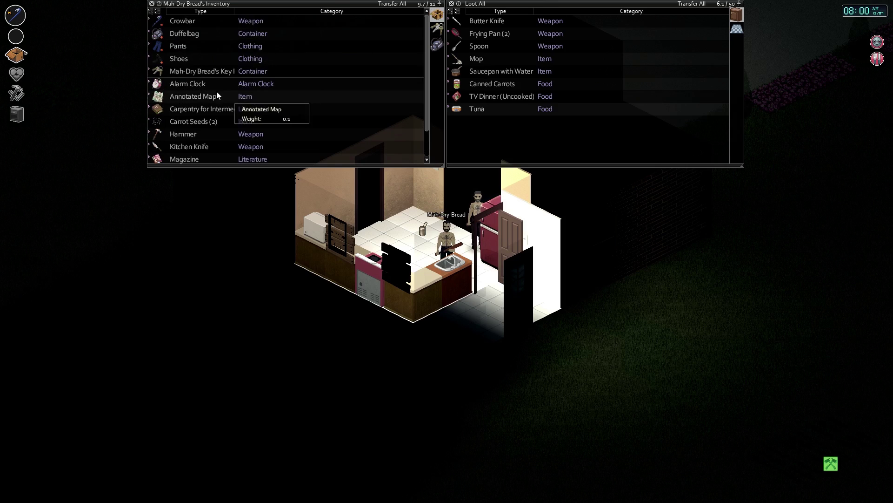
scroll(212, 96, down, 2)
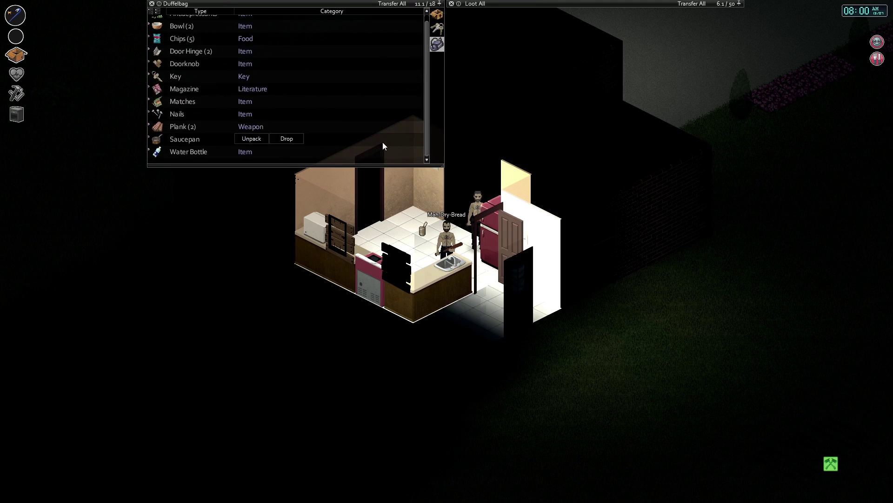
scroll(383, 141, up, 1)
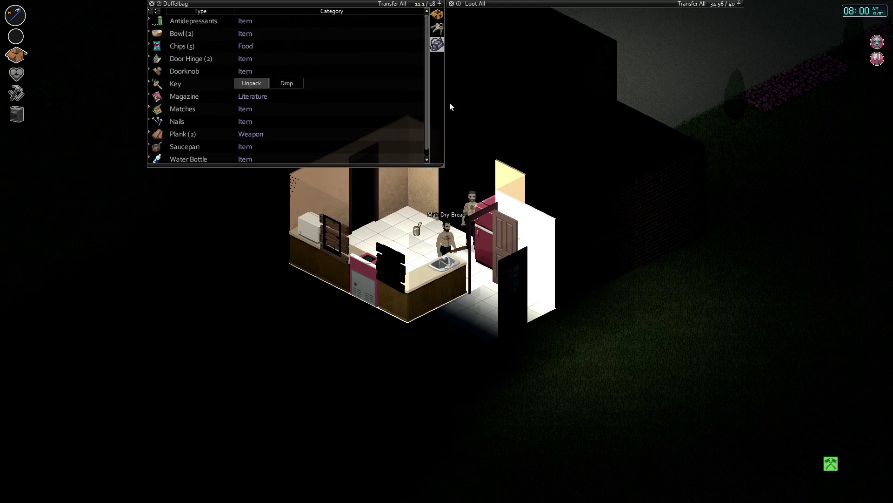
Walk from the kitchen up the stairs into the bathroom
key(w)
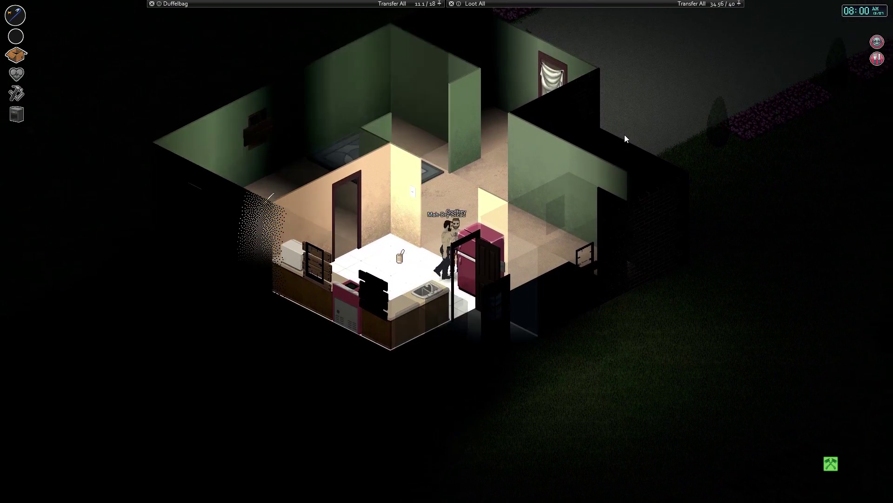
key(w)
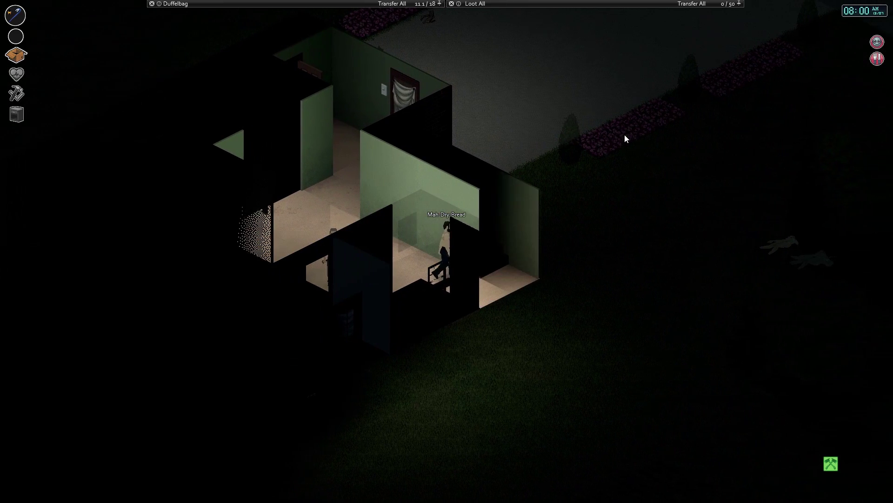
key(w)
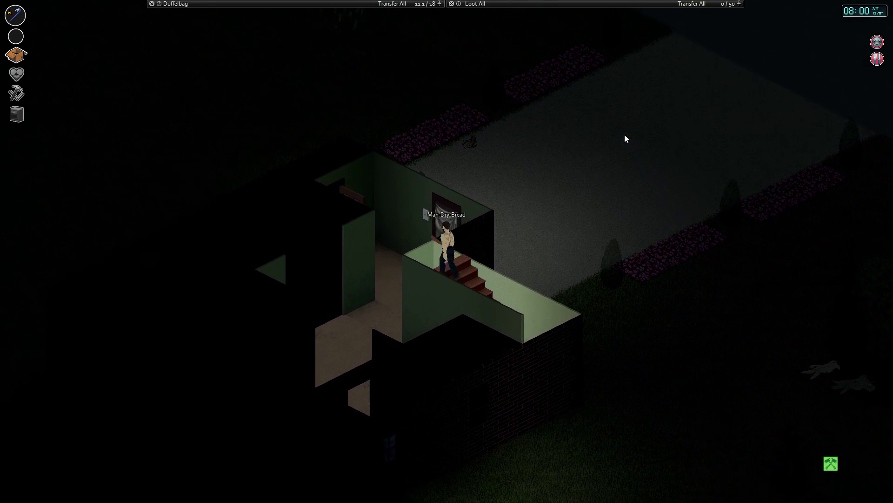
key(w)
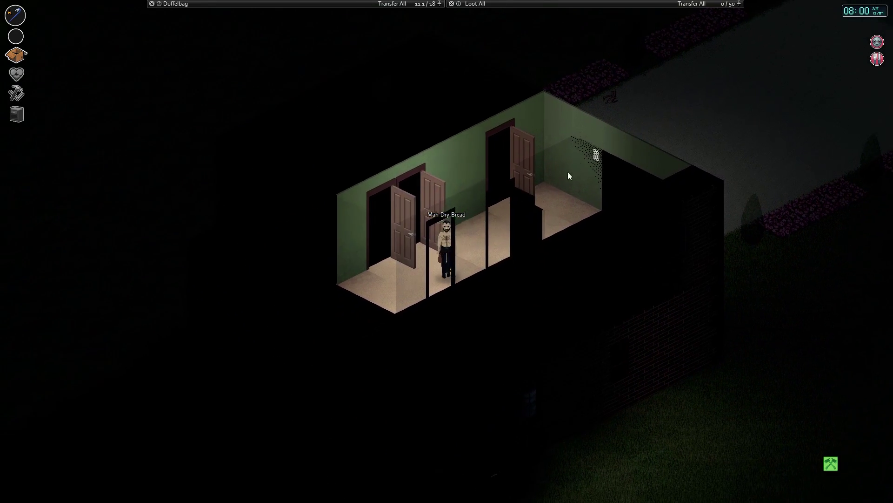
Put the antidepressants in the first aid kit, unpack the water bottle, and return to the hallway
click(467, 274)
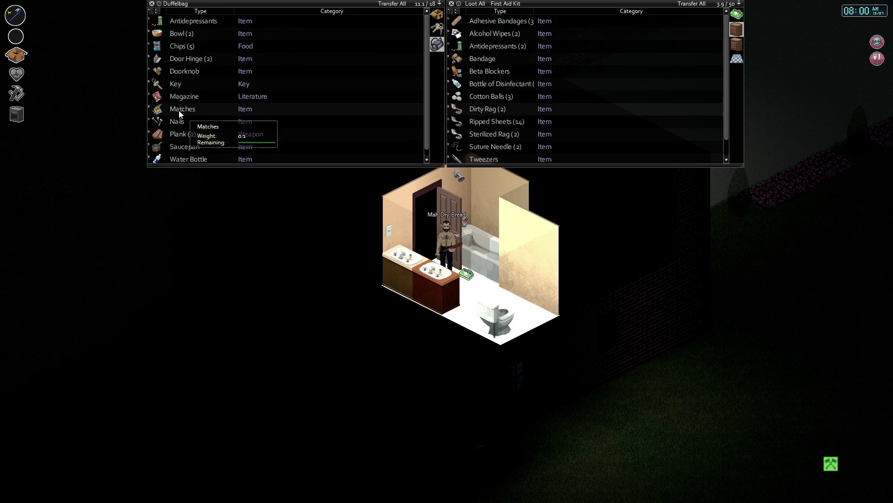
drag(577, 80, 270, 95)
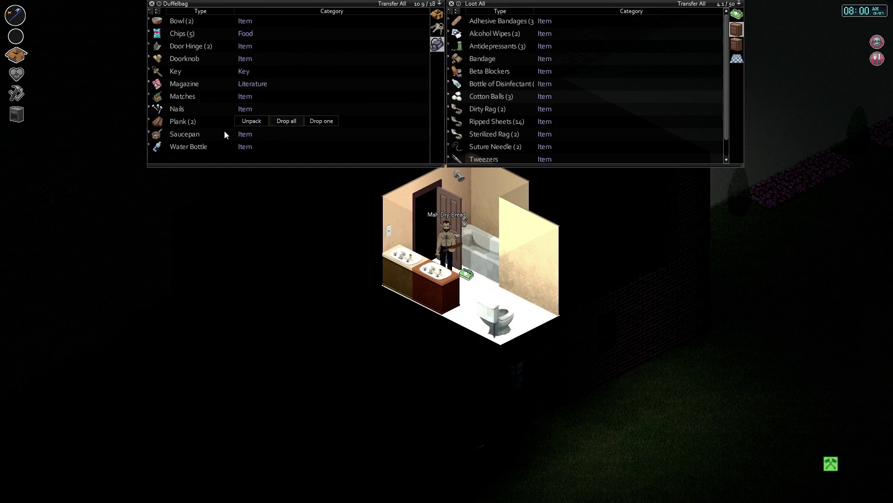
click(249, 146)
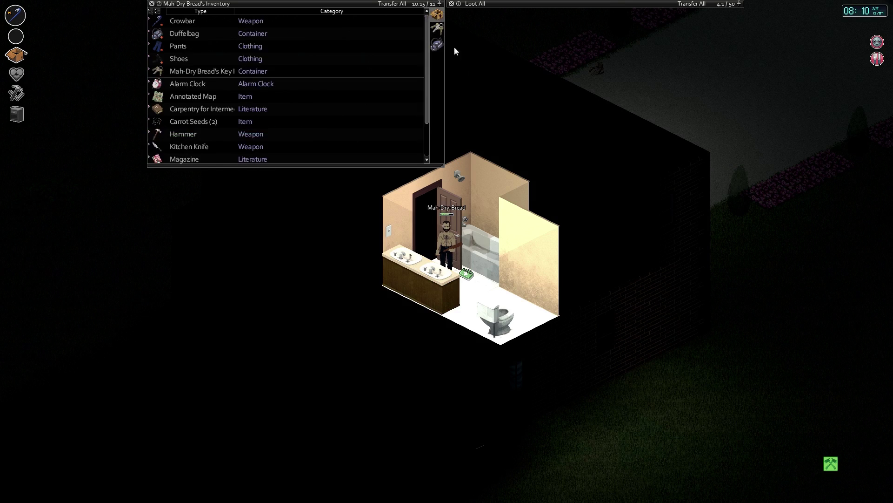
key(Tab)
click(576, 159)
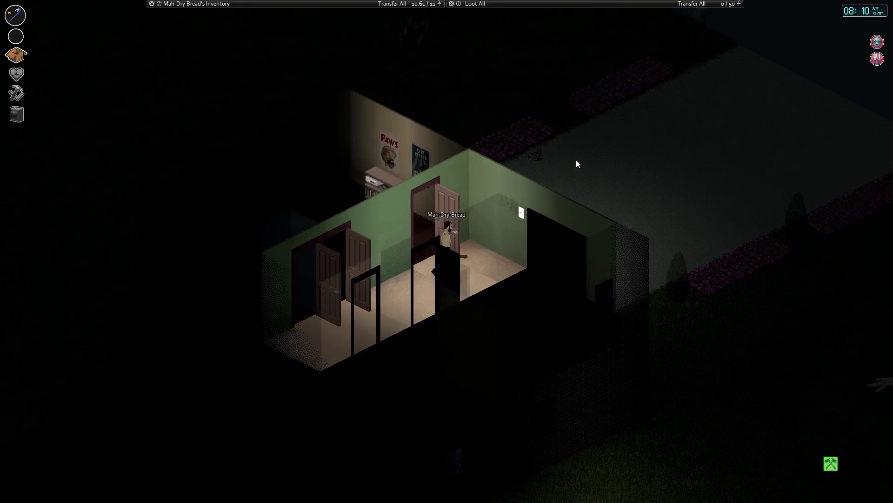
Place the magazine from the inventory onto the upstairs bedroom bookshelf
click(451, 215)
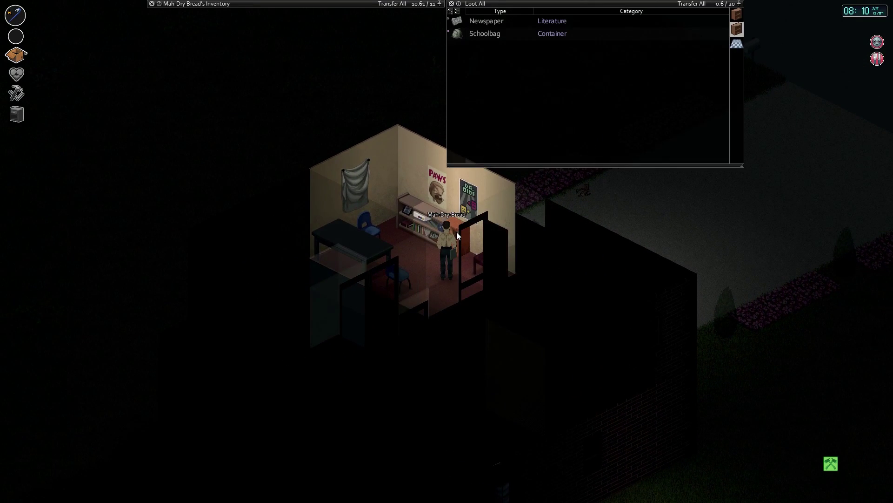
click(407, 205)
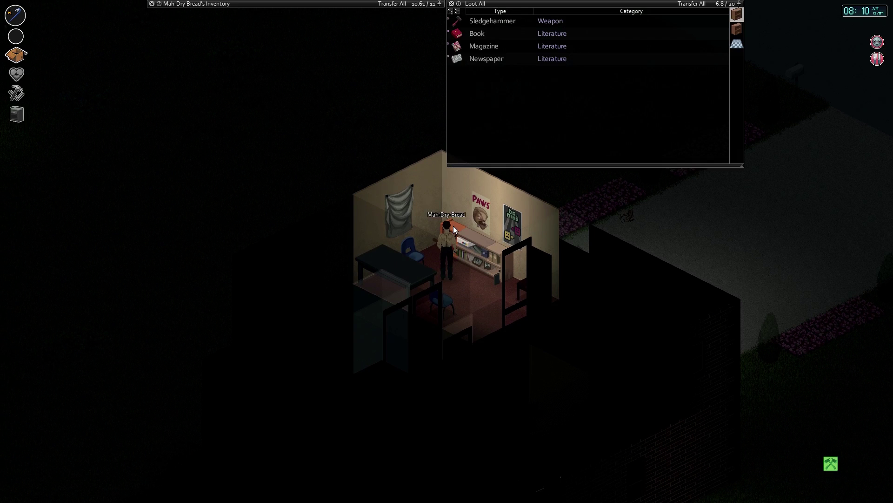
click(313, 3)
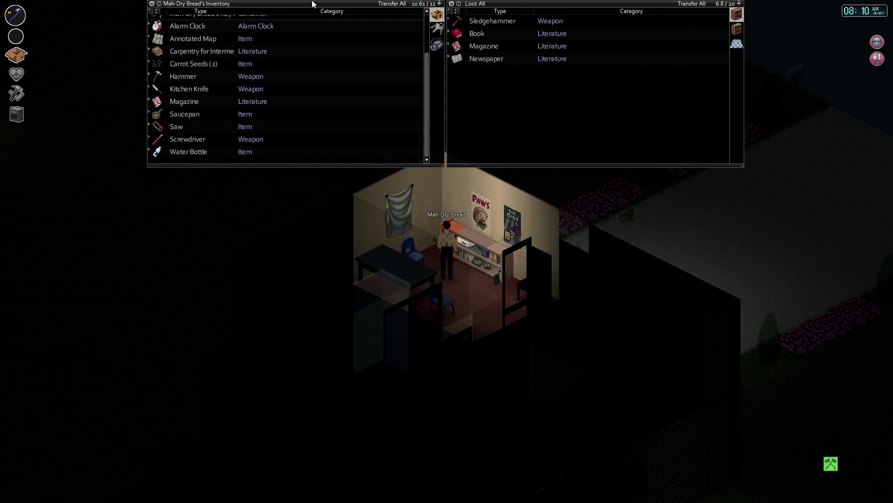
scroll(210, 71, up, 3)
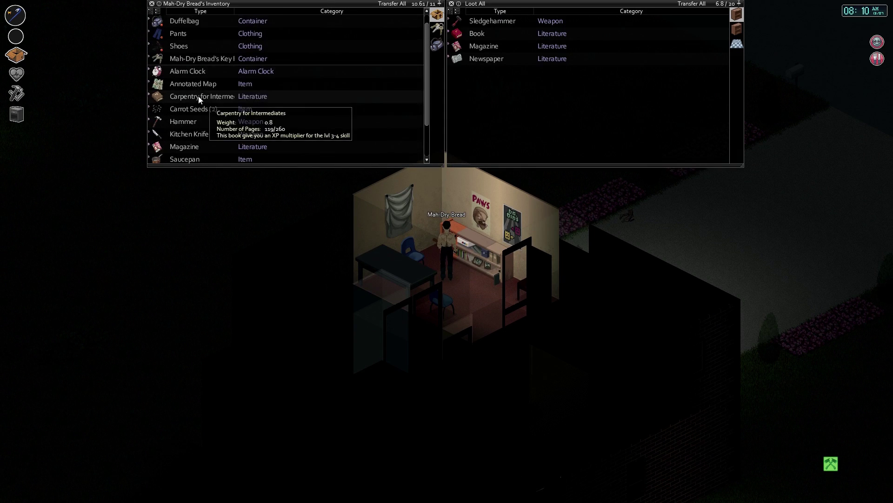
scroll(198, 105, down, 3)
drag(185, 101, 519, 91)
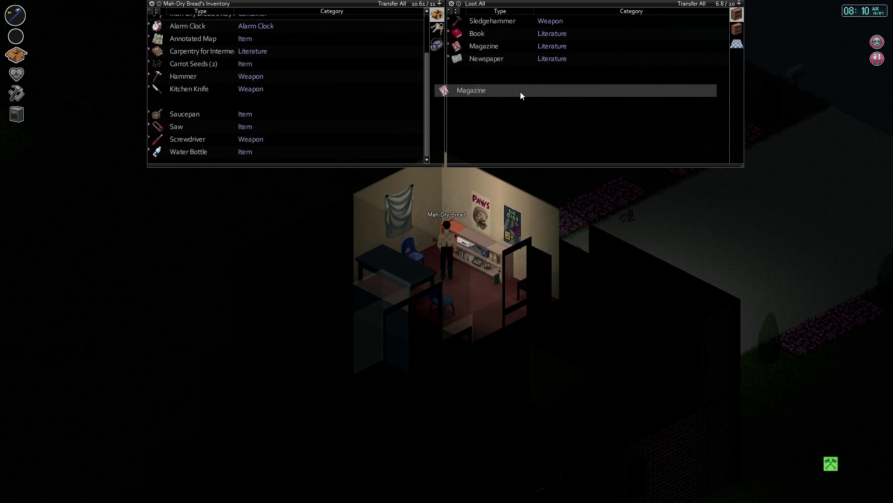
Walk back downstairs and unpack the bowl from the duffelbag
click(436, 43)
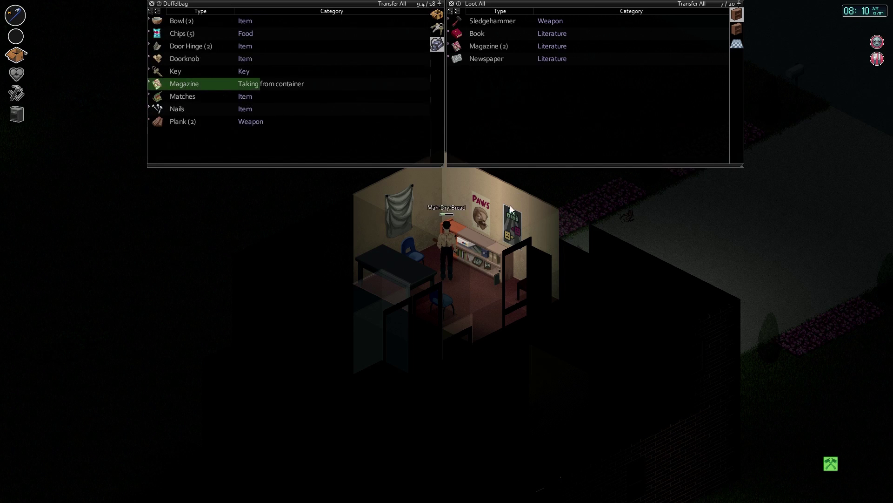
key(Tab)
key(s)
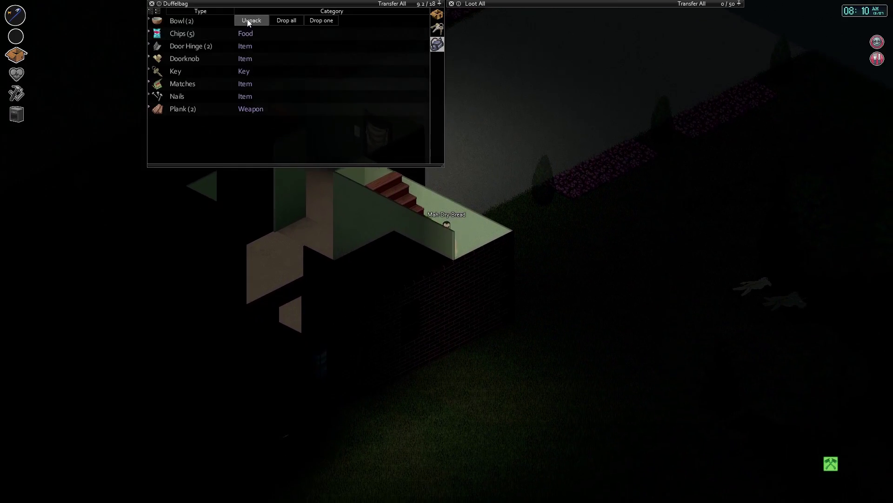
click(251, 20)
mouse_move(210, 71)
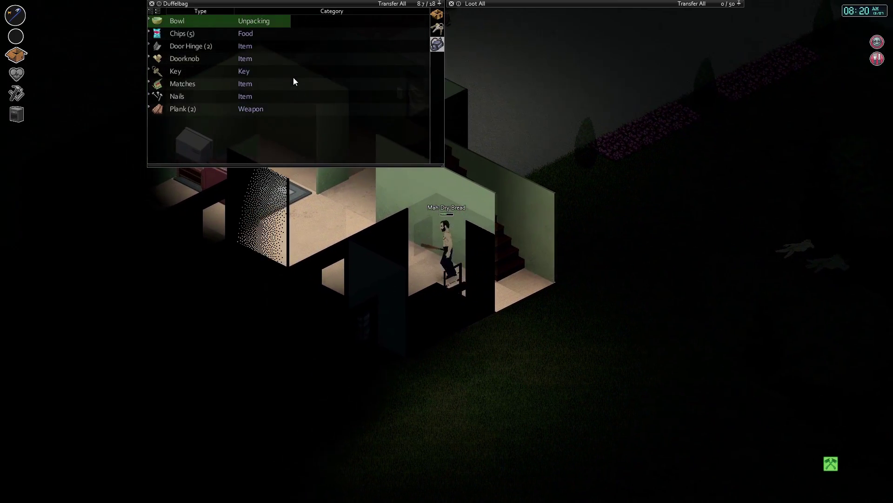
Move the duffelbag's chips into the kitchen container, check their Eat options, and walk out
key(Tab)
scroll(441, 298, up, 3)
key(w)
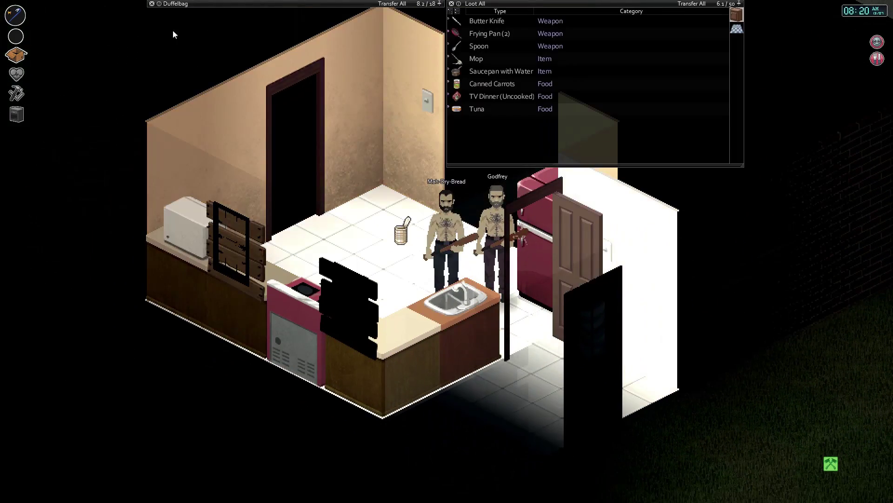
click(173, 34)
right_click(194, 21)
click(218, 60)
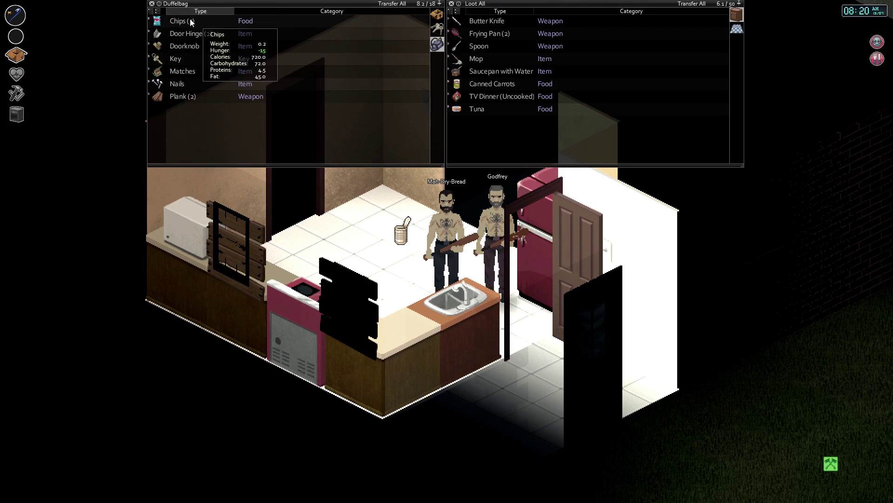
drag(183, 21, 493, 180)
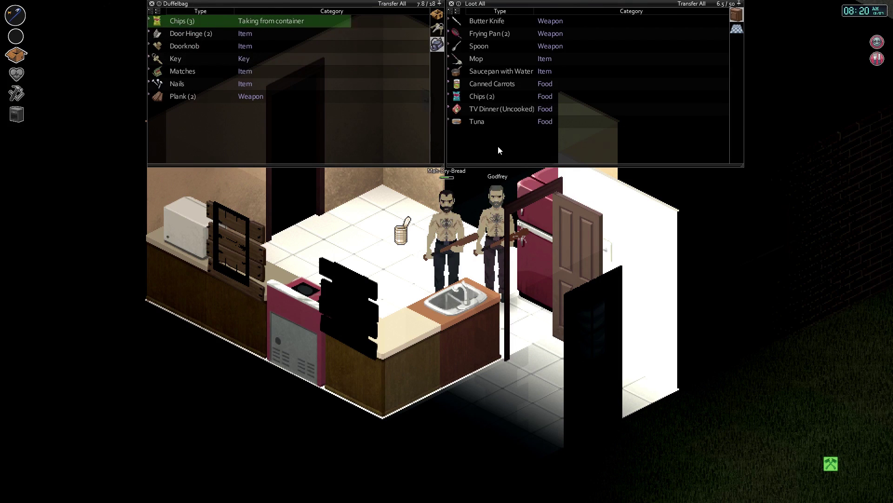
key(w)
right_click(182, 19)
mouse_move(249, 50)
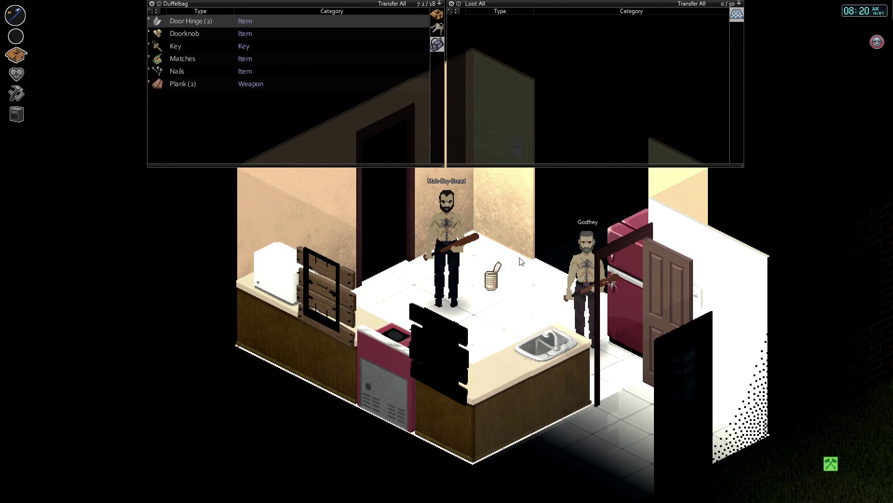
key(w)
key(w)
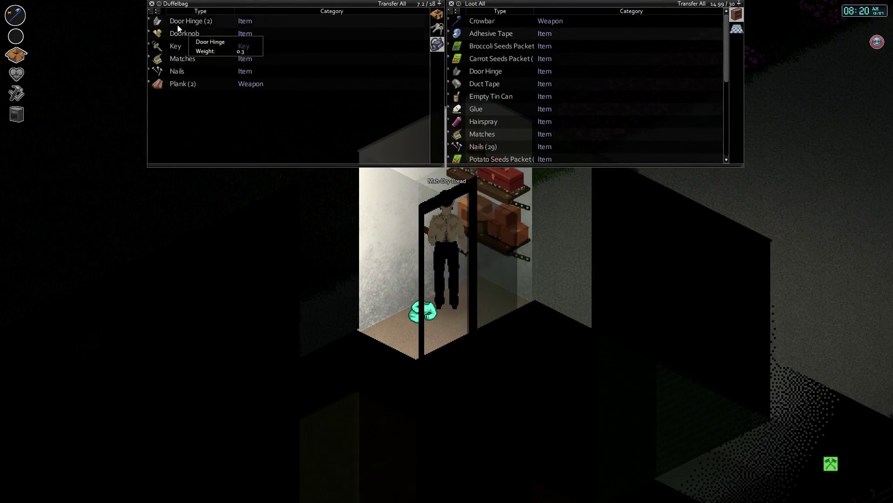
Stash the door hinges and doorknob on the closet shelves and unpack the planks
drag(185, 22, 452, 64)
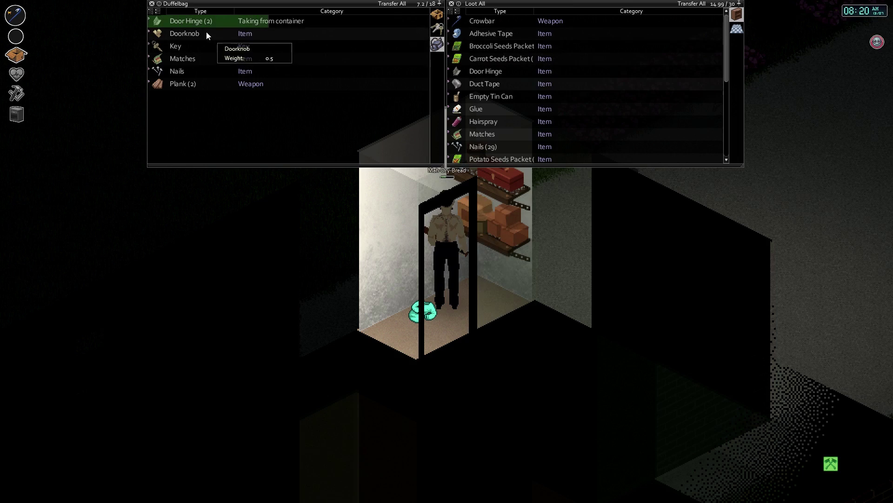
double_click(187, 19)
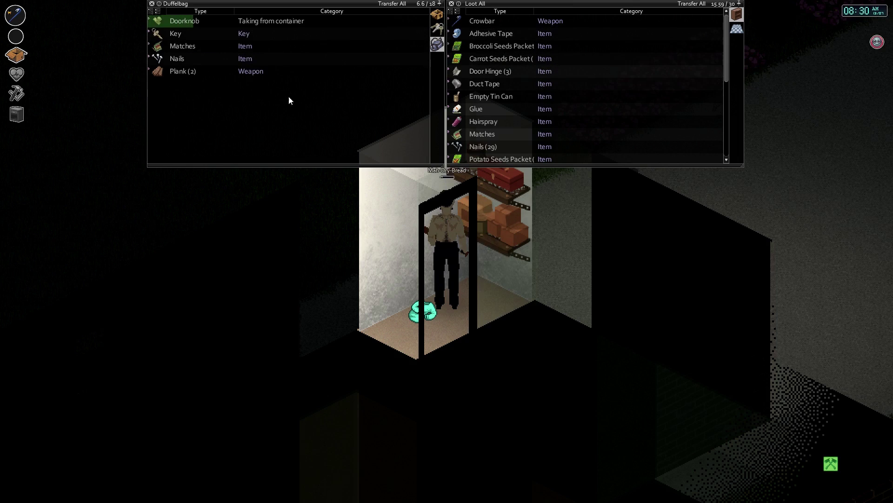
click(251, 58)
scroll(518, 113, down, 3)
scroll(499, 115, down, 3)
Return to the closet, take its nails into the duffelbag, and check carpentry progress
key(s)
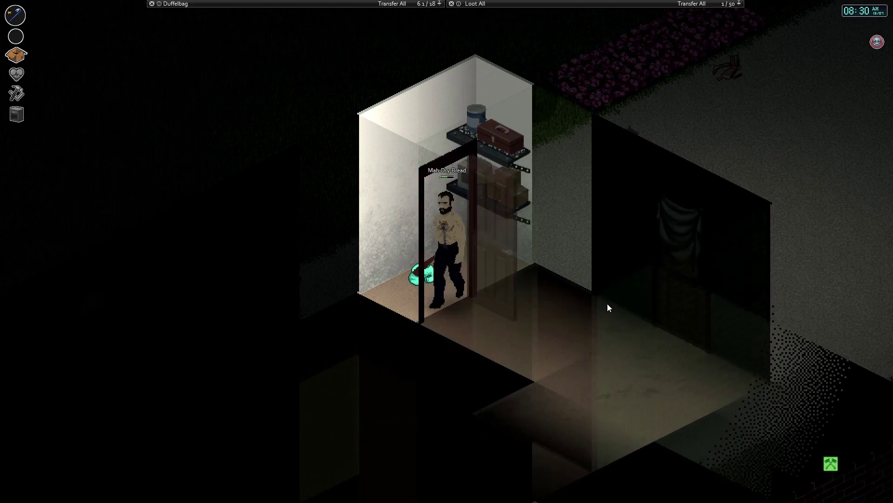
key(s)
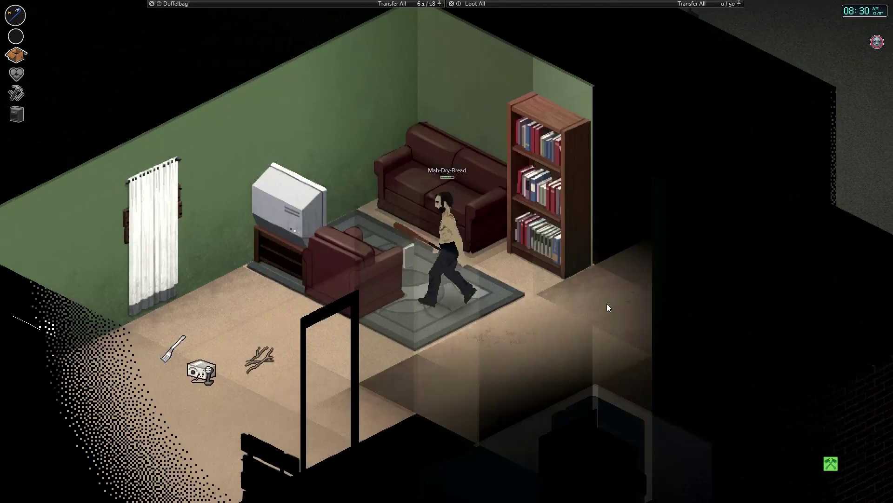
key(s)
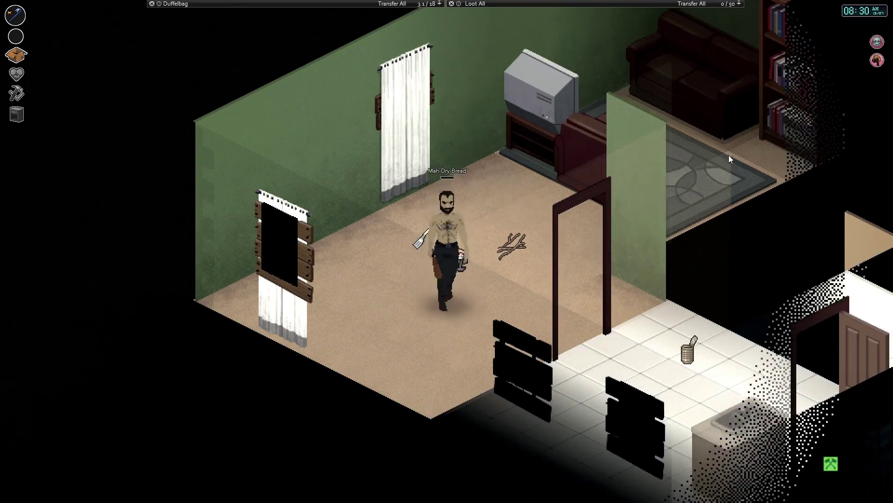
key(d)
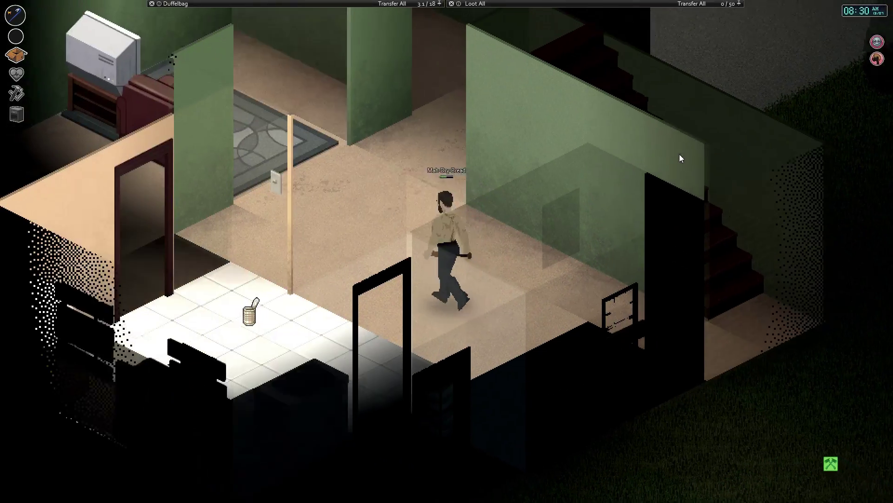
key(w)
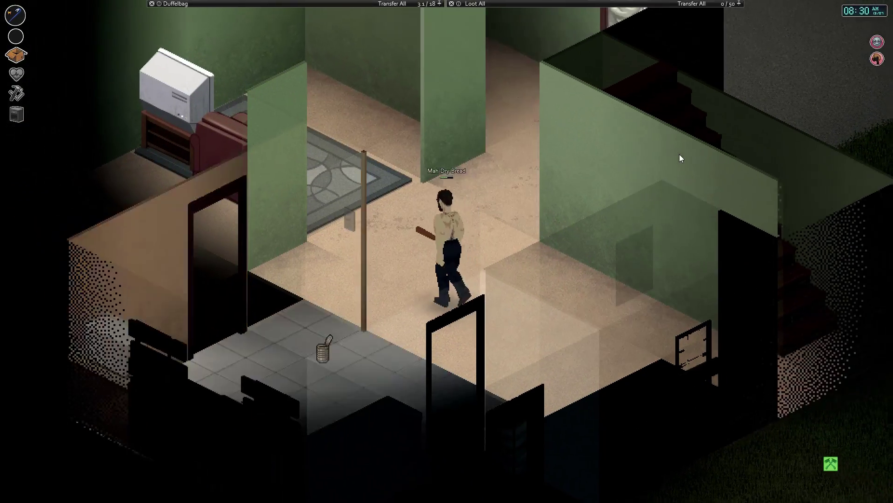
key(w)
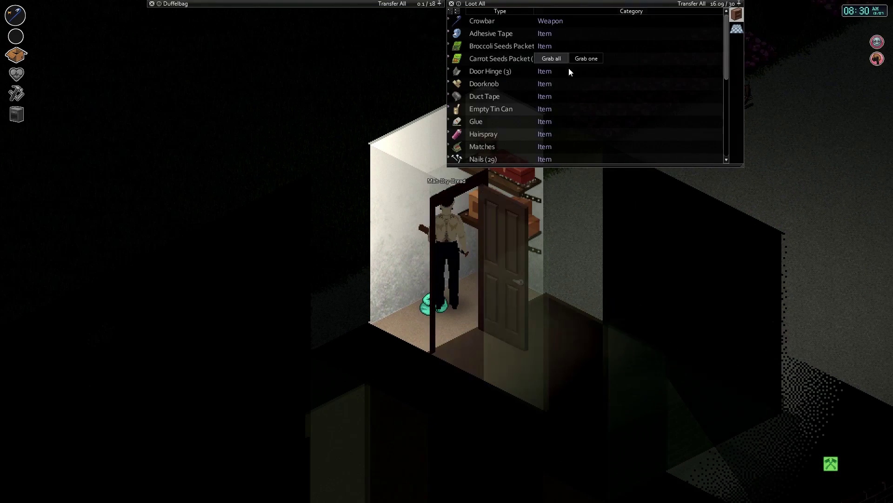
scroll(545, 91, down, 4)
scroll(515, 104, down, 2)
scroll(503, 91, up, 3)
double_click(487, 83)
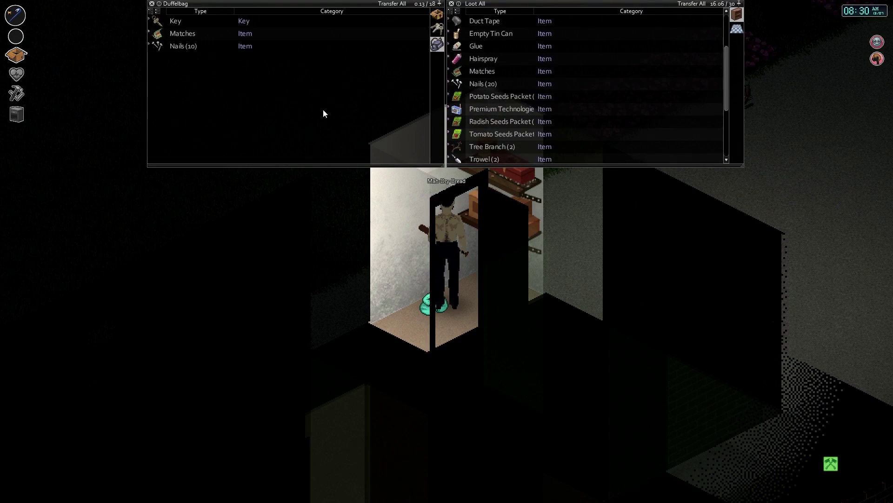
key(s)
key(c)
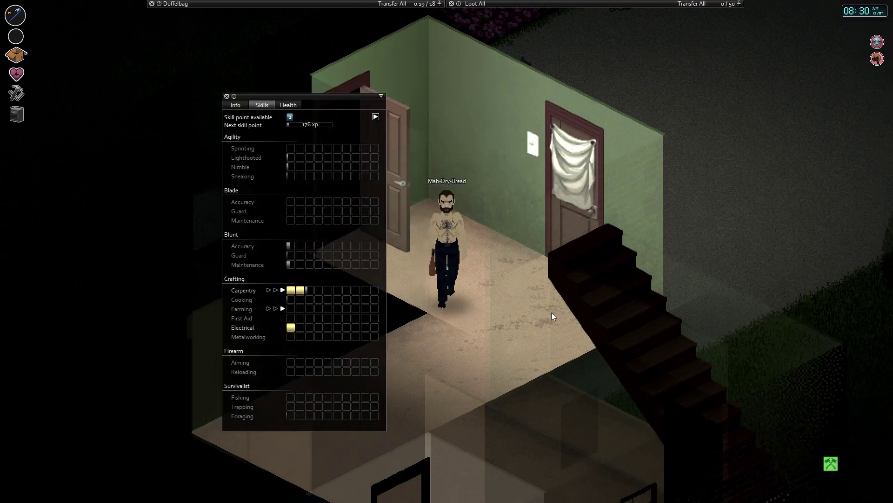
key(c)
key(s)
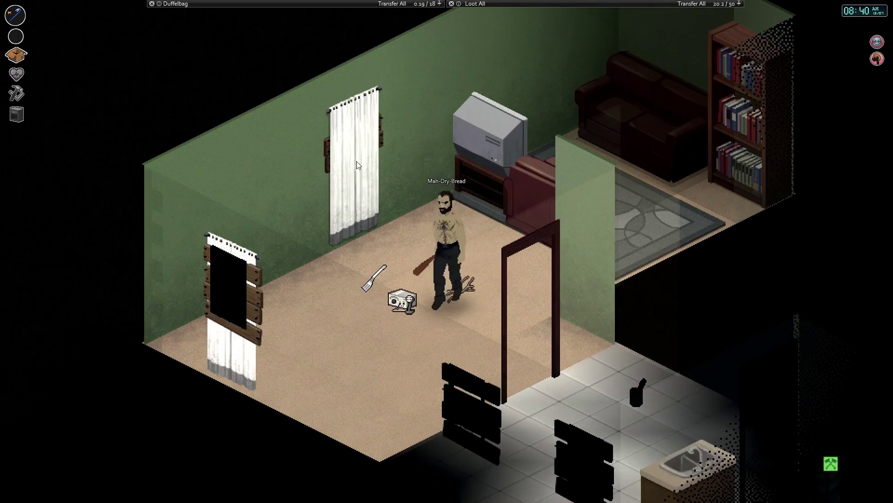
Inspect the curtained living-room window's action menus, then walk back into the shelved closet
right_click(356, 160)
click(457, 203)
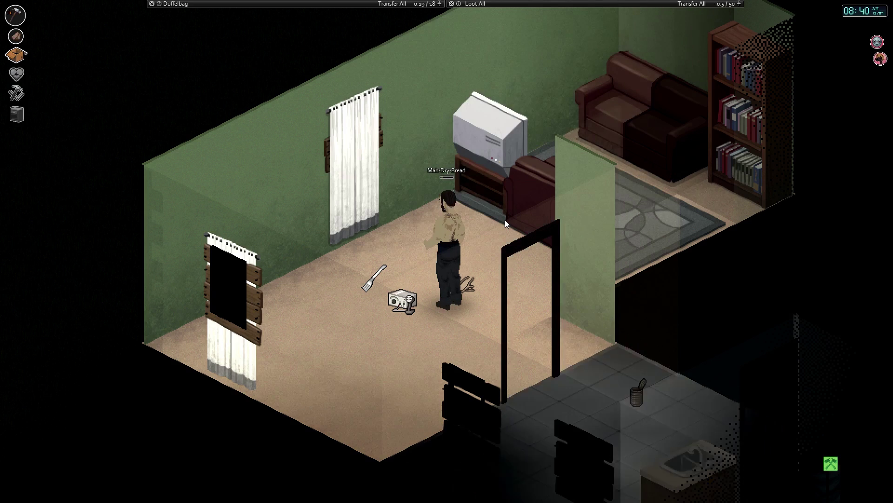
right_click(360, 139)
click(391, 172)
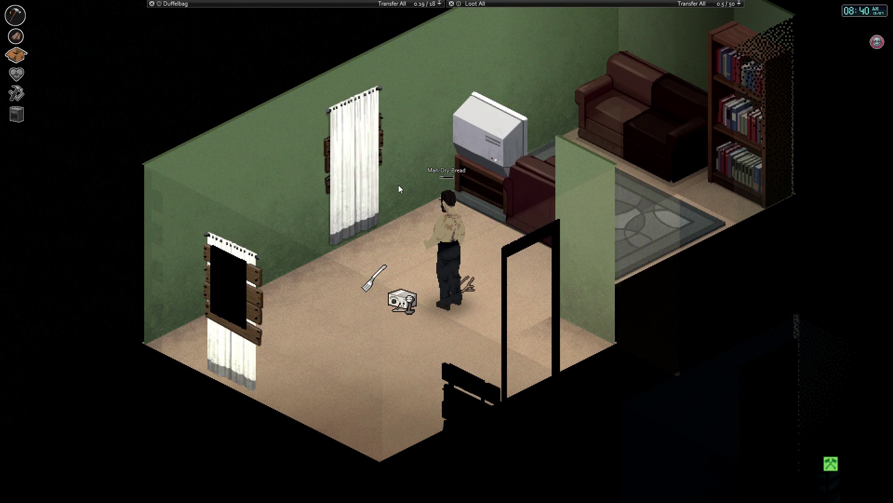
right_click(347, 156)
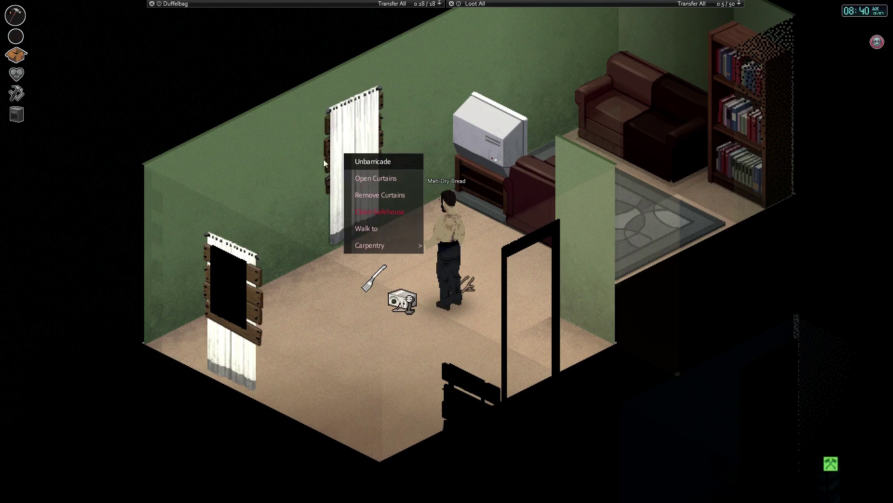
click(279, 170)
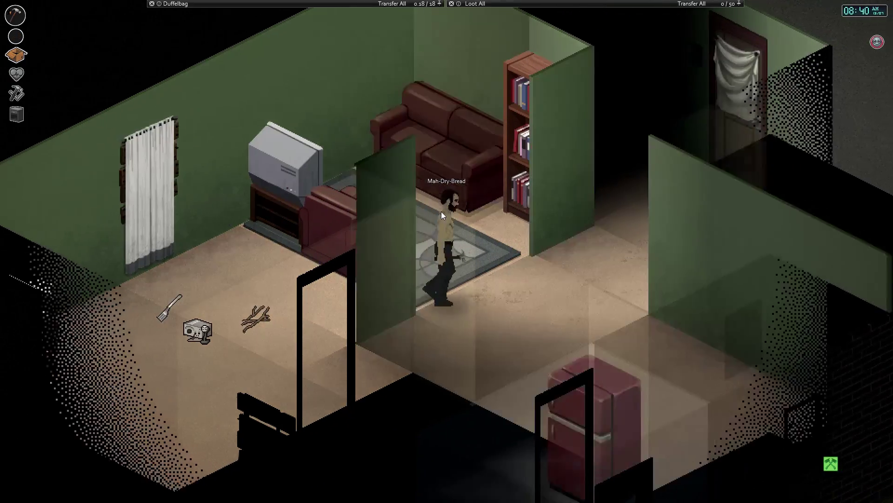
key(j)
key(j)
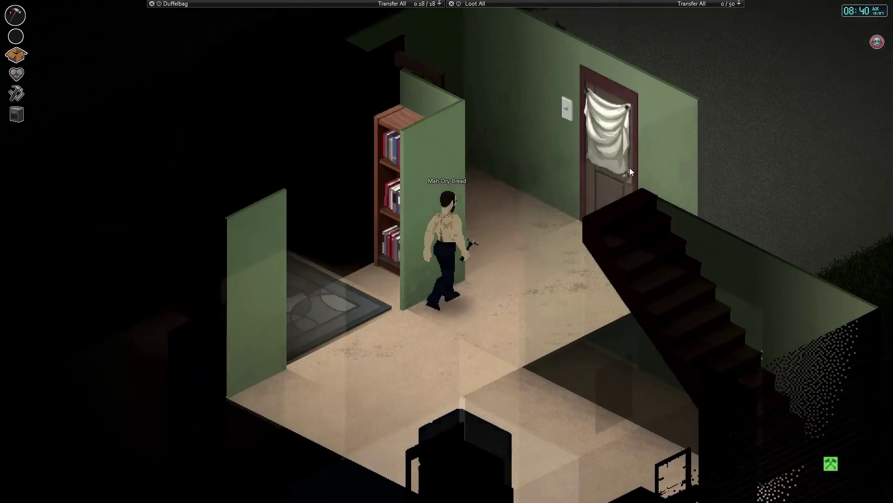
key(i)
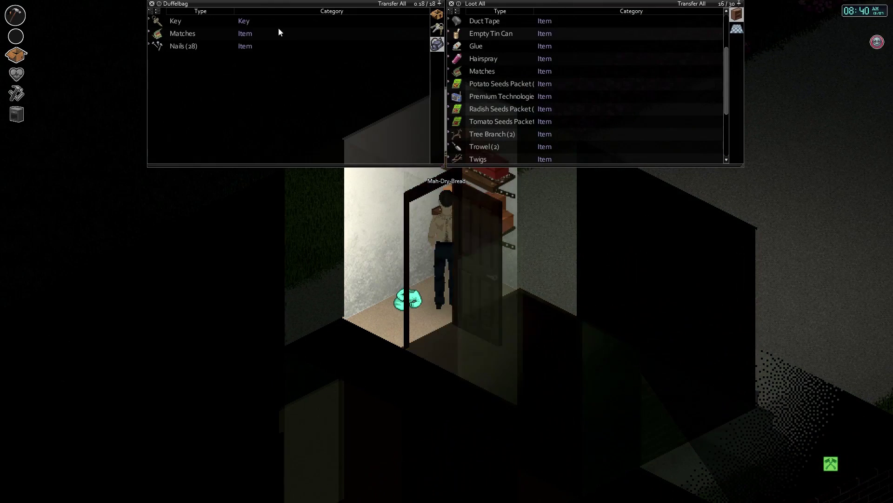
Switch to the main inventory, walk to the kitchen sink, and fill bowls with water
click(436, 14)
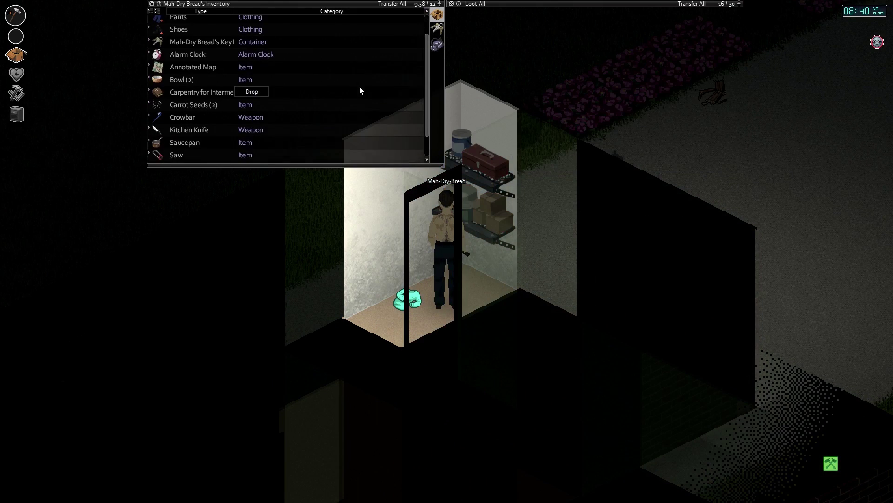
scroll(359, 86, down, 3)
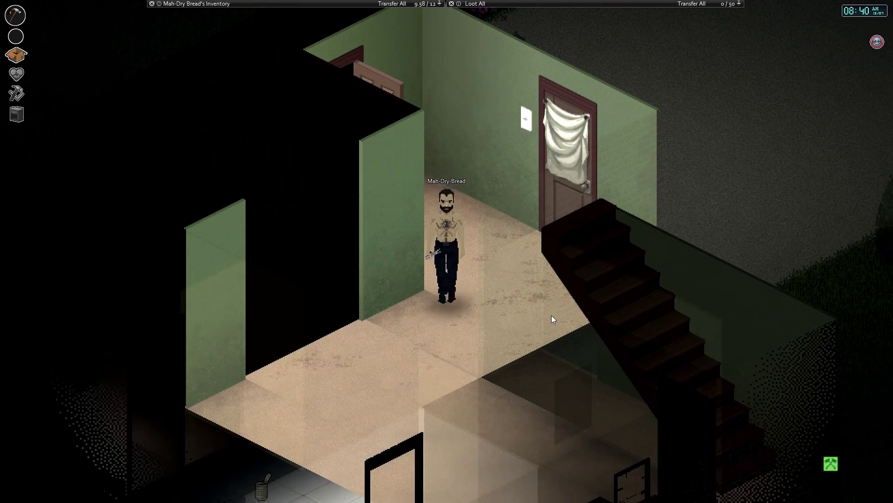
key(s)
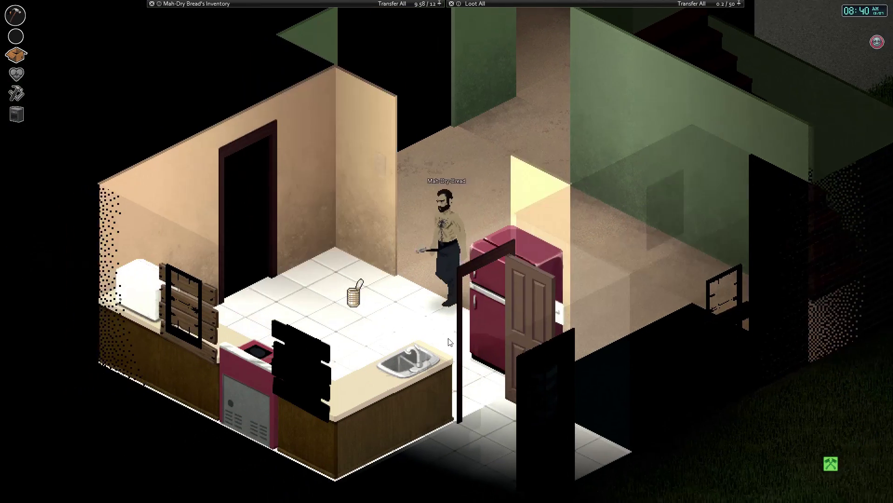
right_click(448, 342)
click(478, 346)
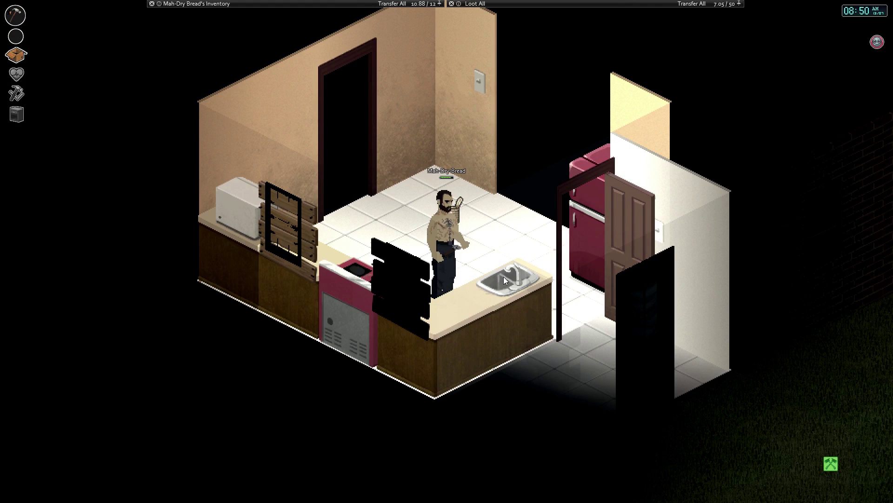
right_click(503, 276)
click(523, 279)
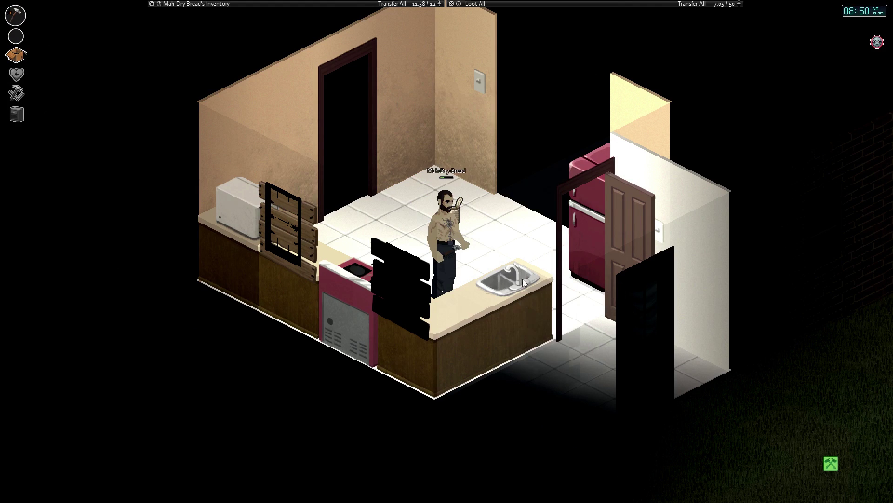
right_click(499, 279)
click(597, 290)
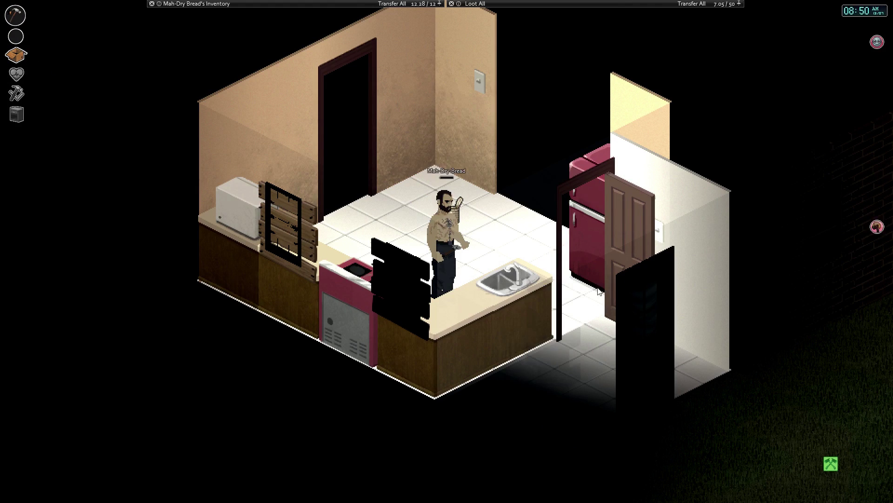
right_click(505, 276)
click(519, 286)
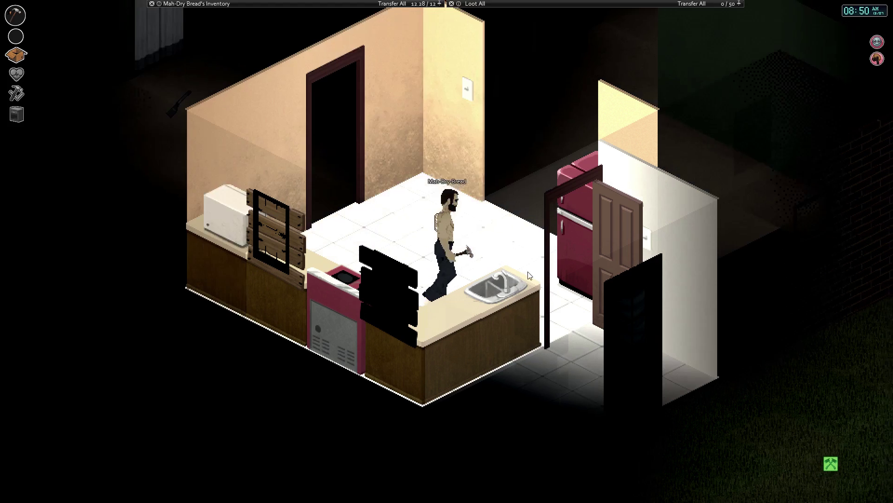
Move the bowls of water, saucepan with water and water bottle into the kitchen cupboard
key(Tab)
scroll(483, 329, up, 2)
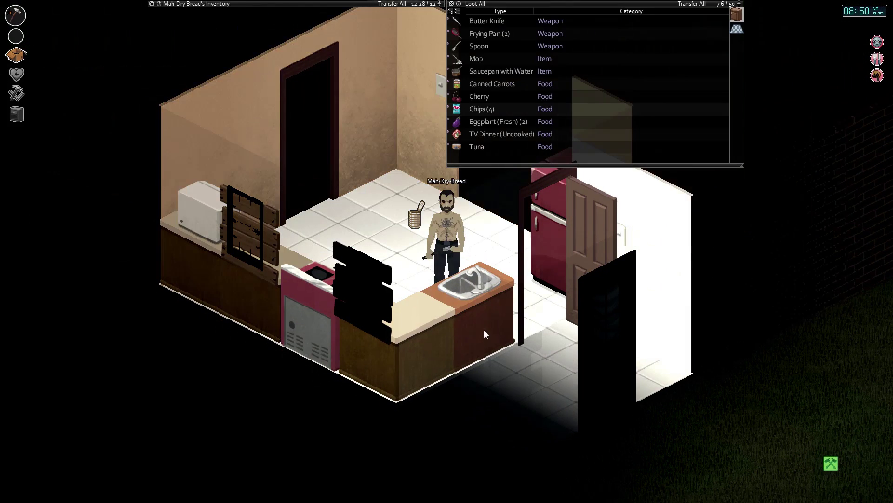
scroll(185, 91, up, 3)
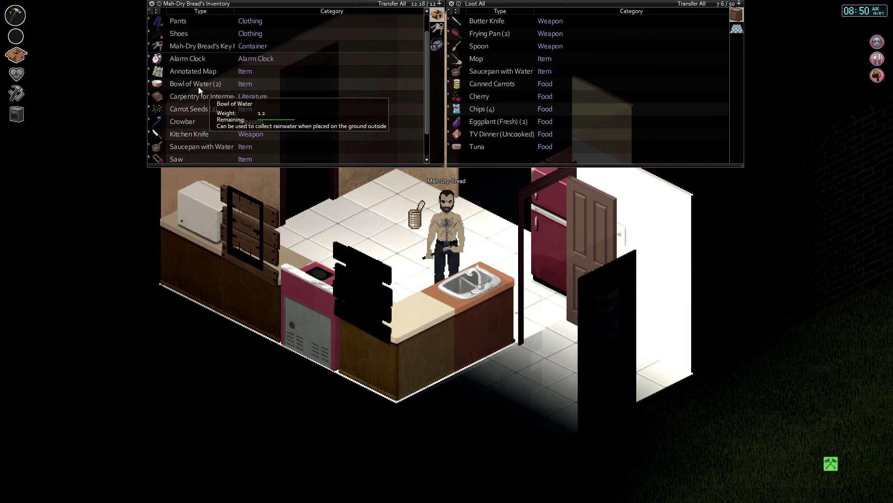
drag(199, 87, 558, 105)
scroll(203, 116, down, 2)
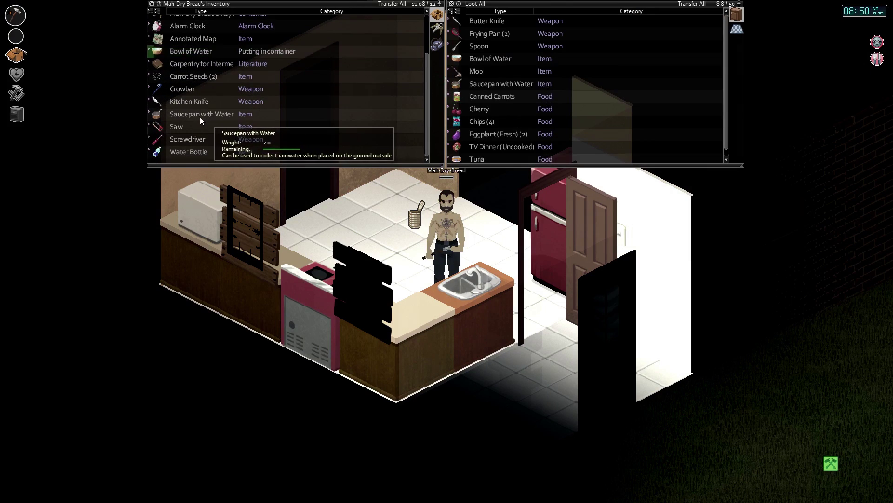
drag(198, 117, 523, 105)
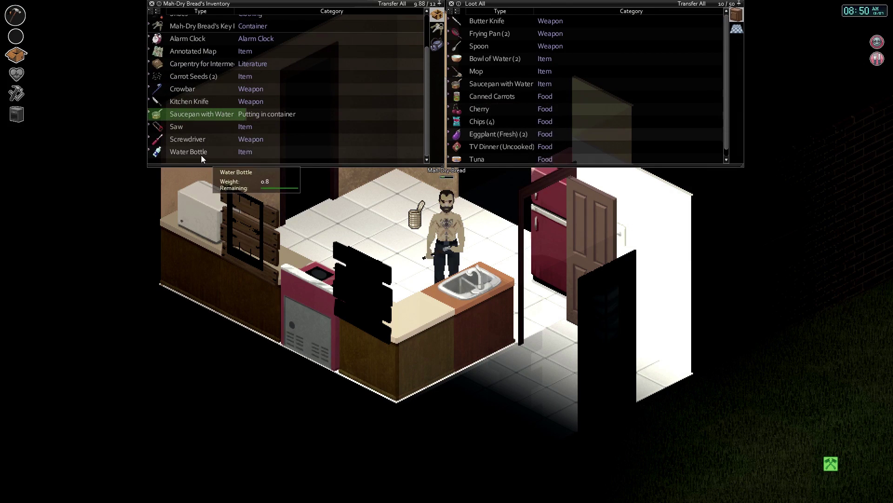
drag(188, 151, 511, 111)
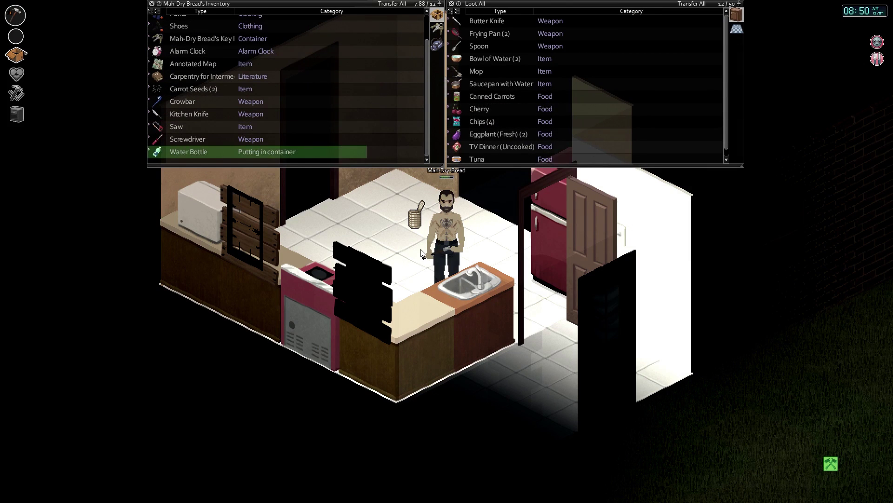
Walk from the kitchen through the hallway into the green living room beside Godfrey
key(Tab)
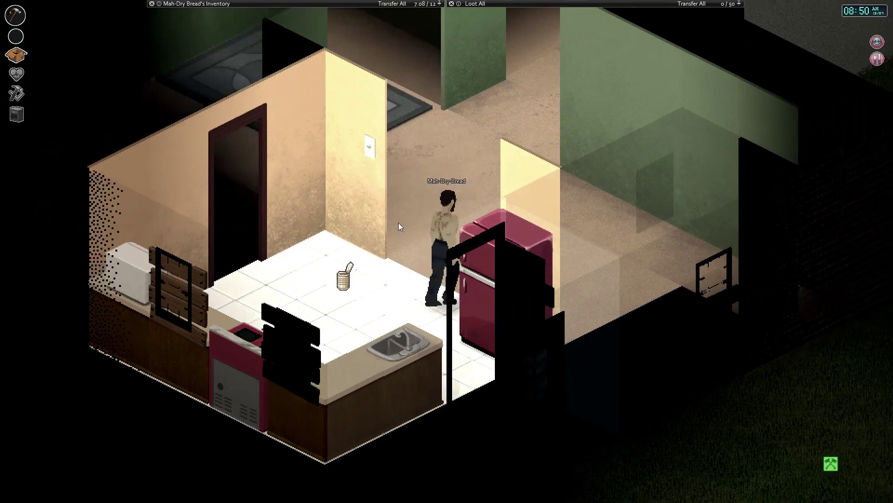
key(w)
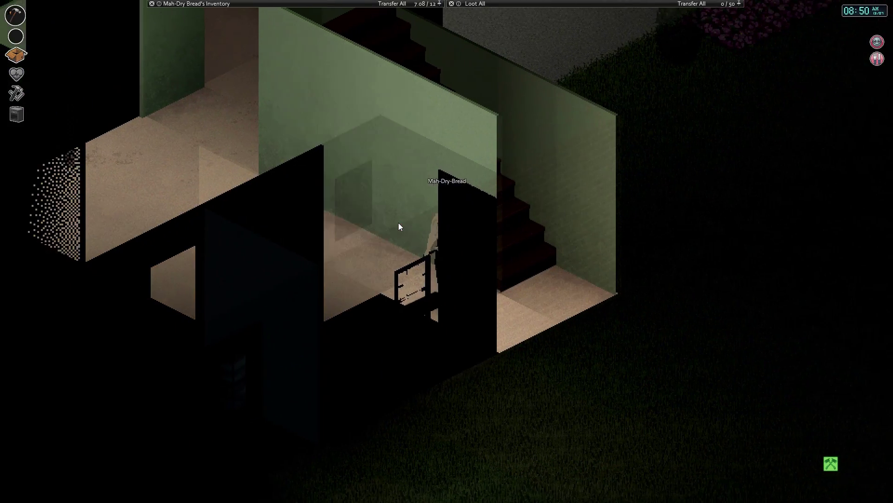
key(s)
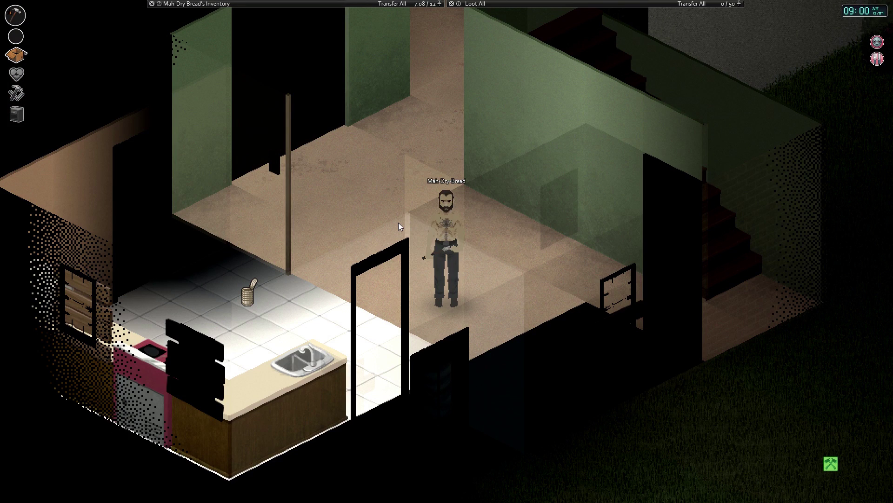
key(a)
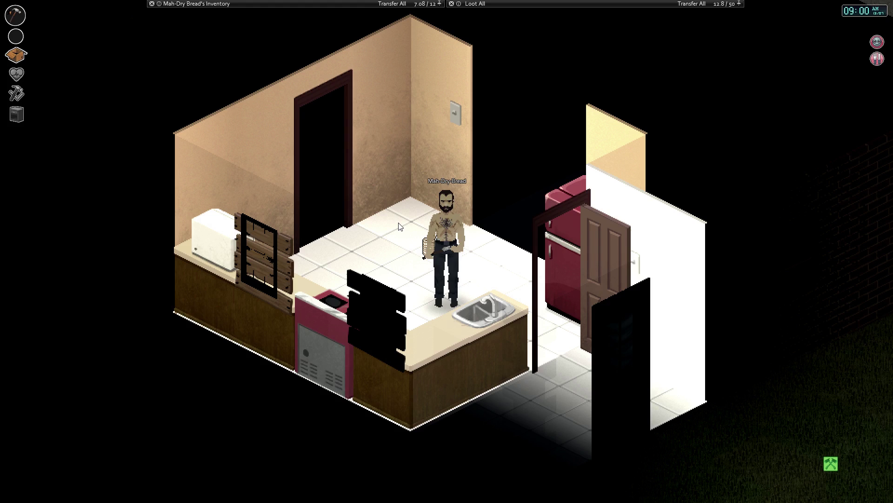
key(d)
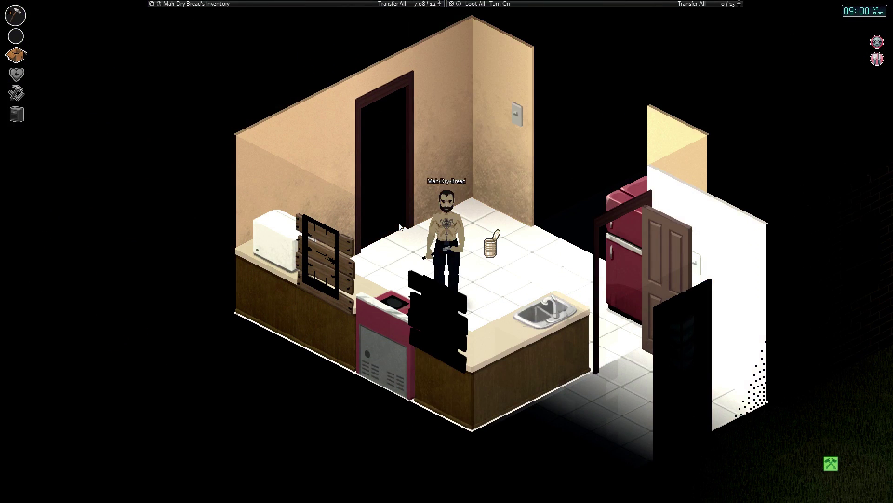
key(w)
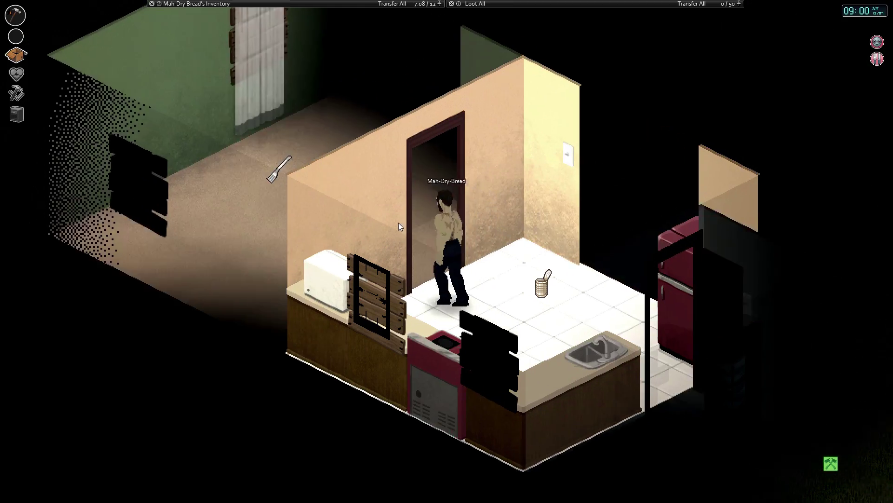
key(w)
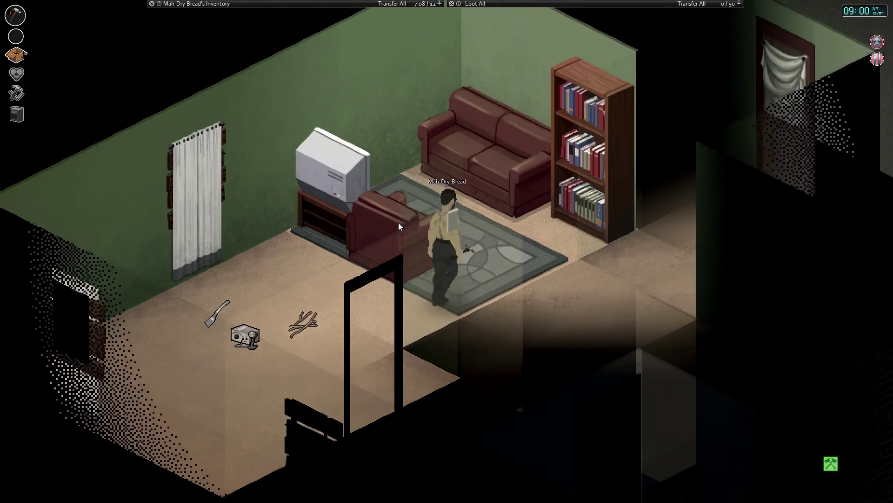
key(s)
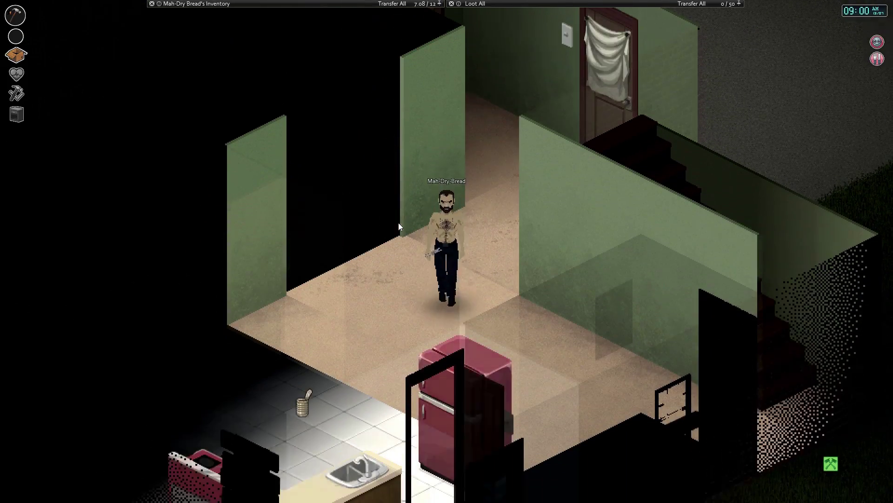
key(s)
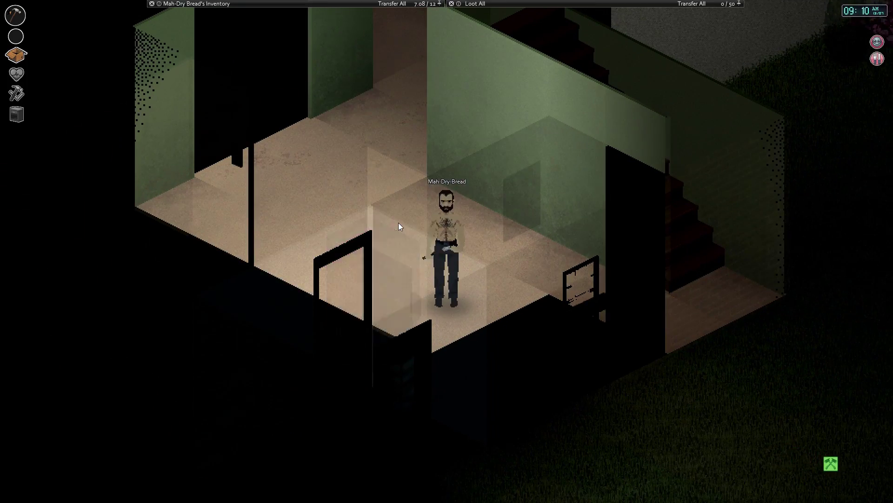
key(w)
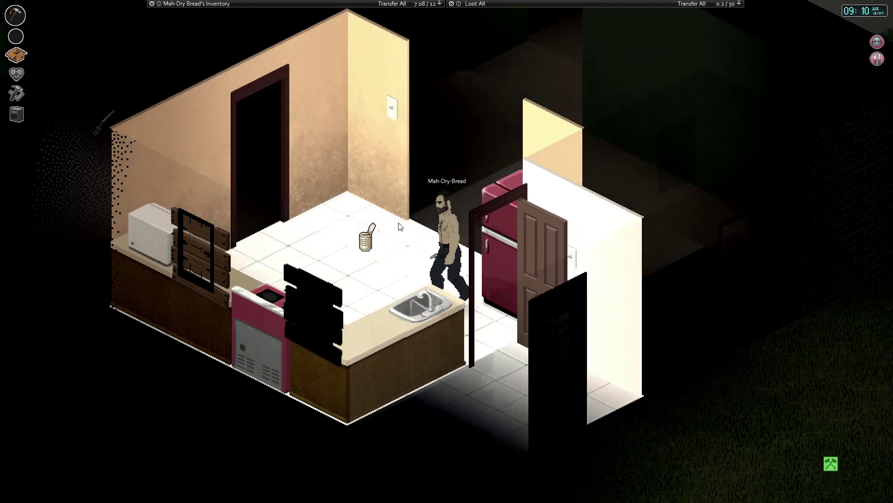
key(w)
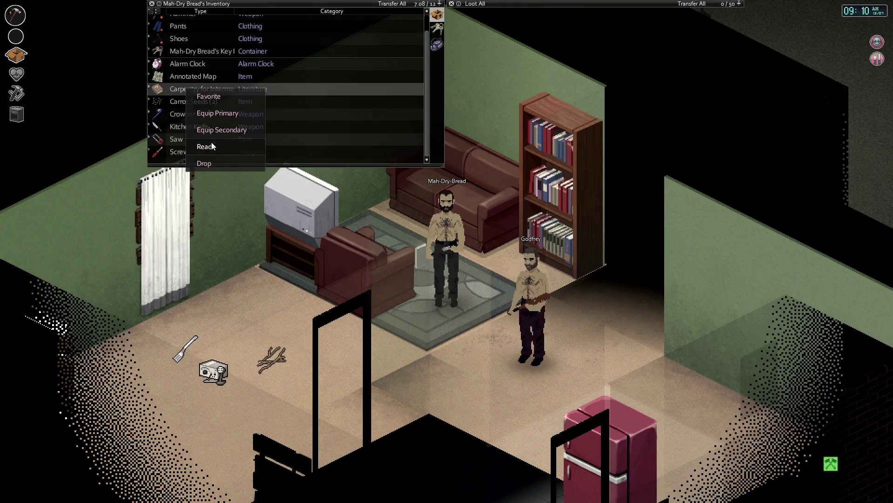
Read Carpentry for Intermediates and briefly check the Carpentry skill level
click(204, 146)
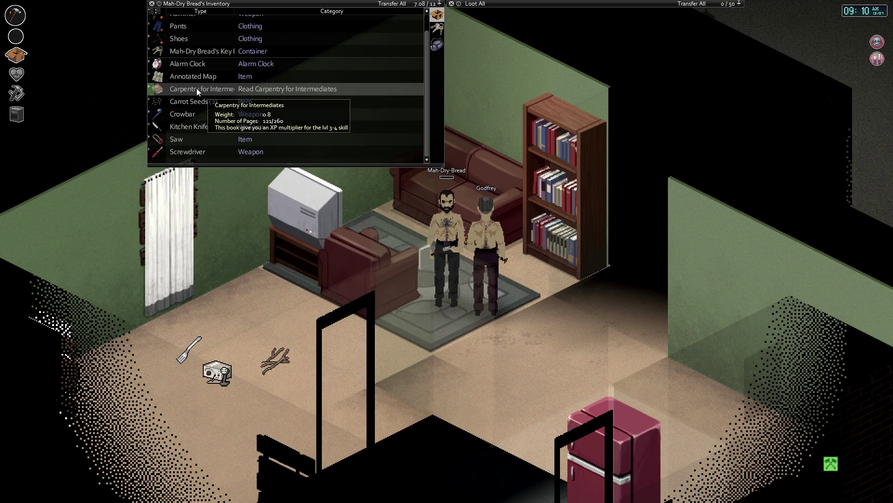
key(l)
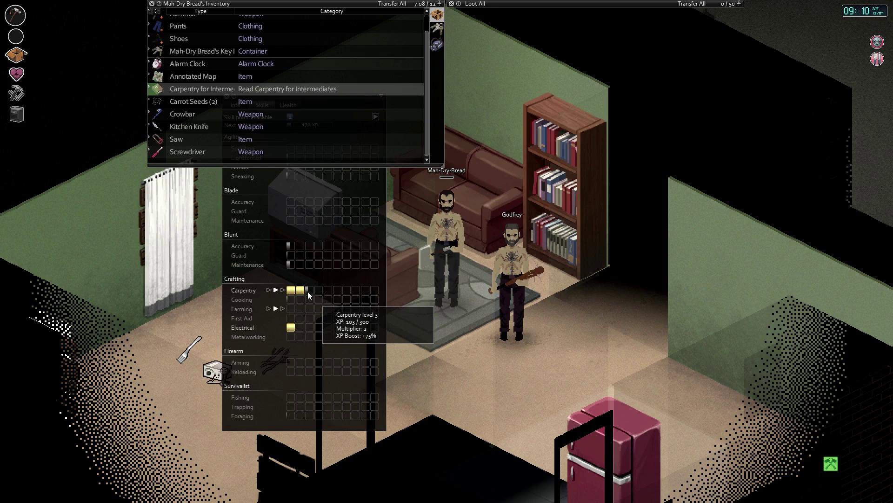
key(l)
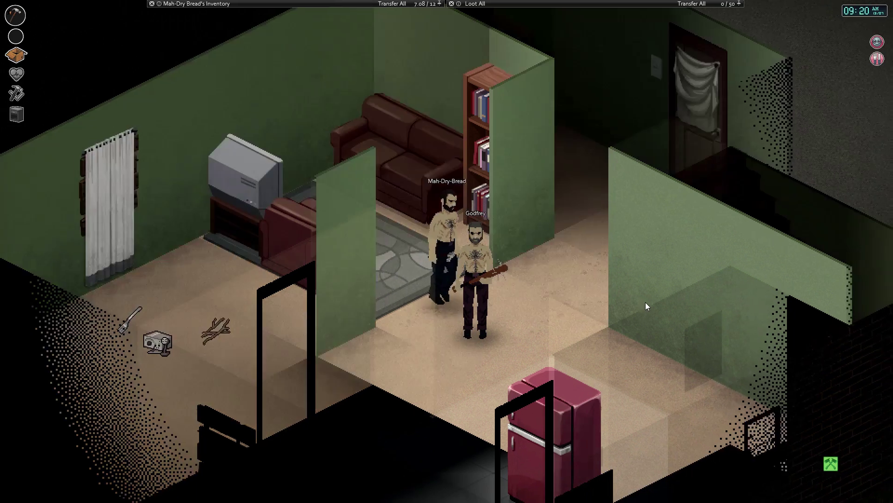
Go up to the bedroom and sleep in the bed until 11:40 AM
key(d)
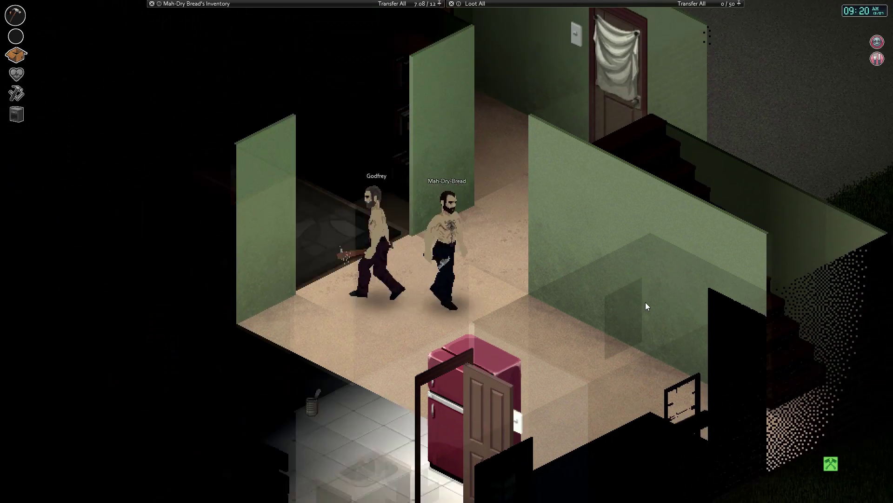
key(w)
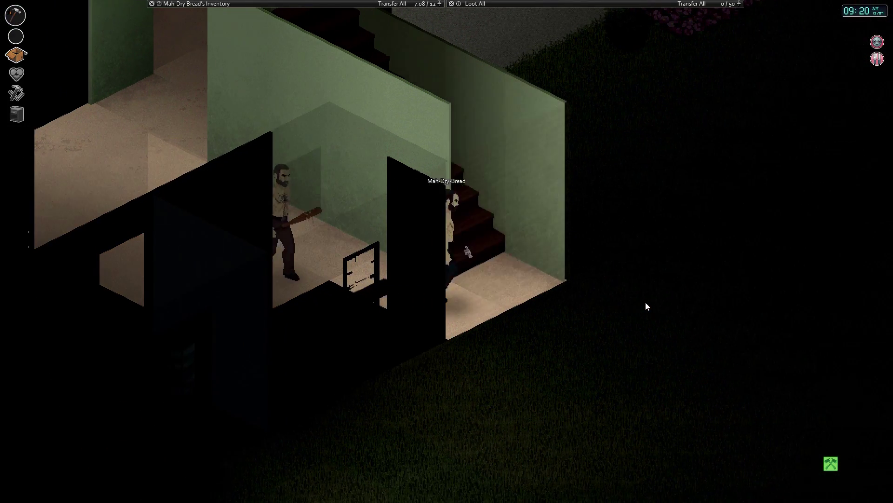
key(w)
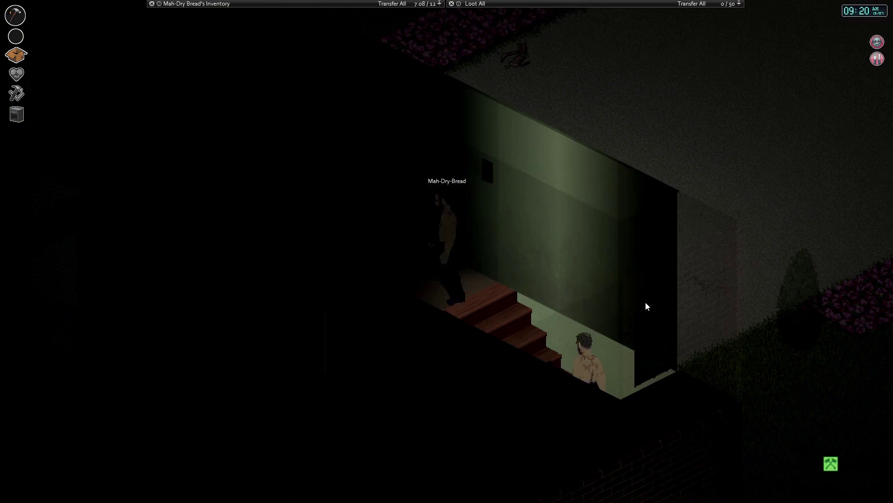
key(w)
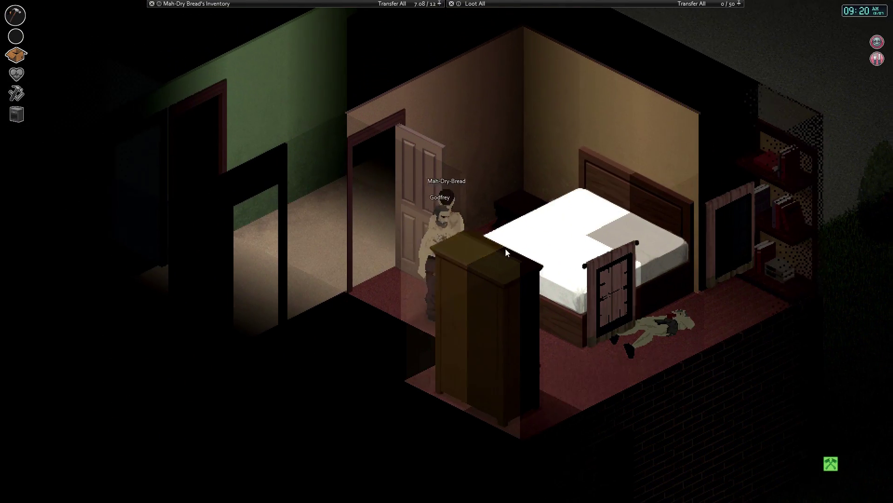
right_click(489, 256)
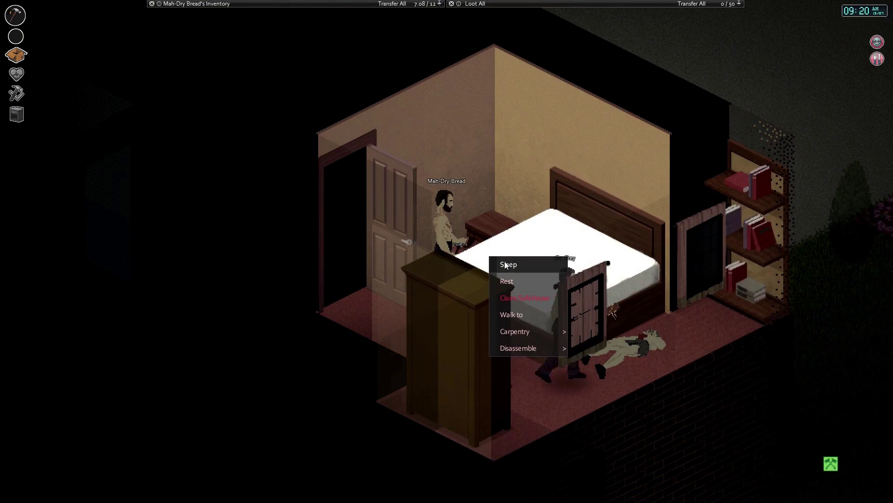
click(503, 267)
click(483, 285)
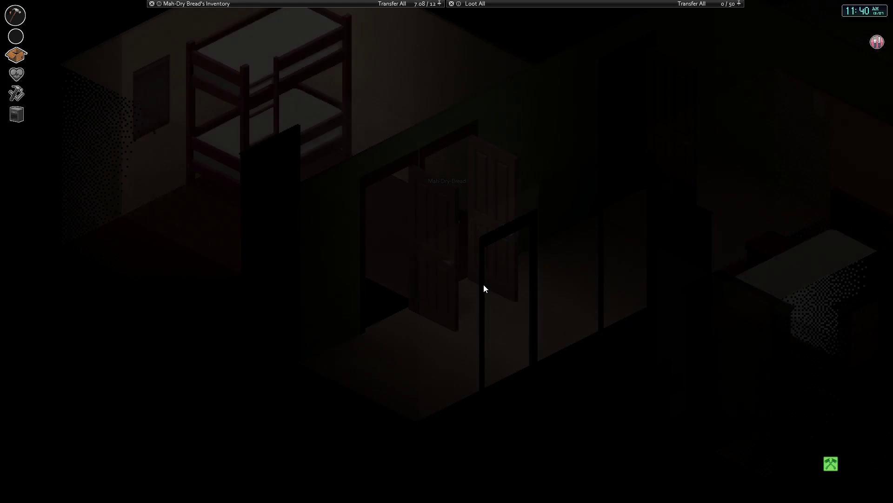
After waking, walk past the bathroom, check the box of plaster powder, and reach the exterior stairs
key(w)
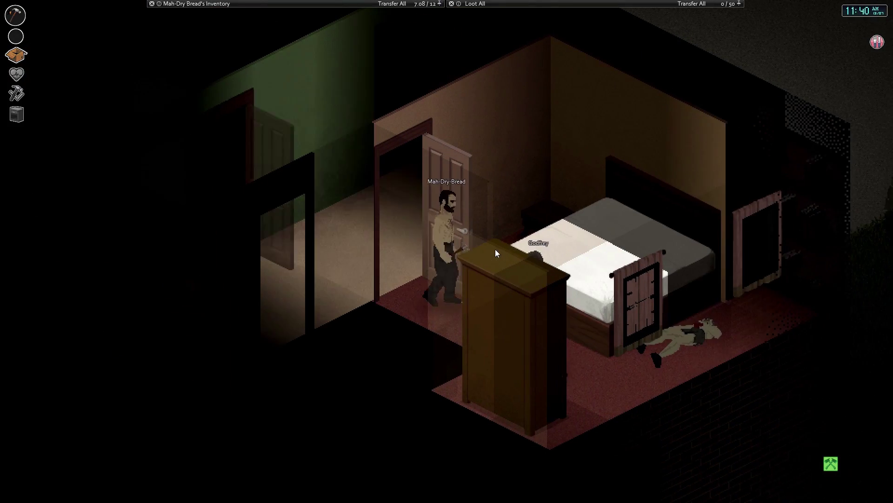
key(w)
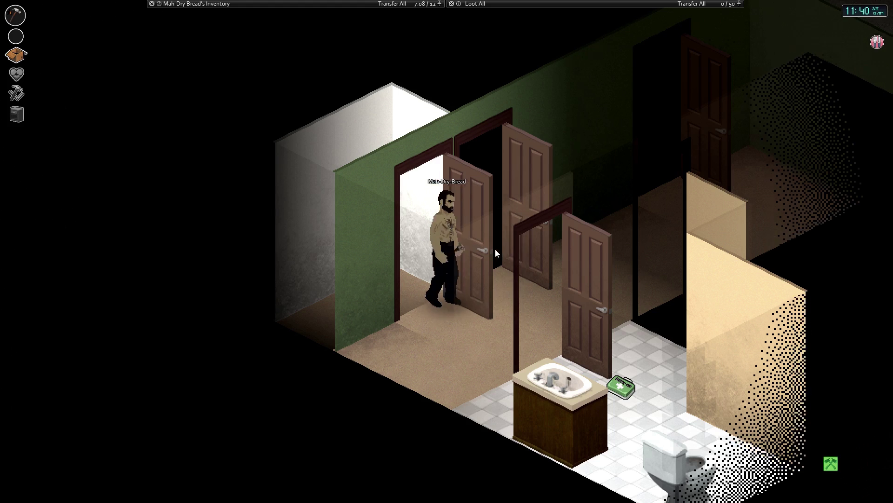
key(w)
click(737, 30)
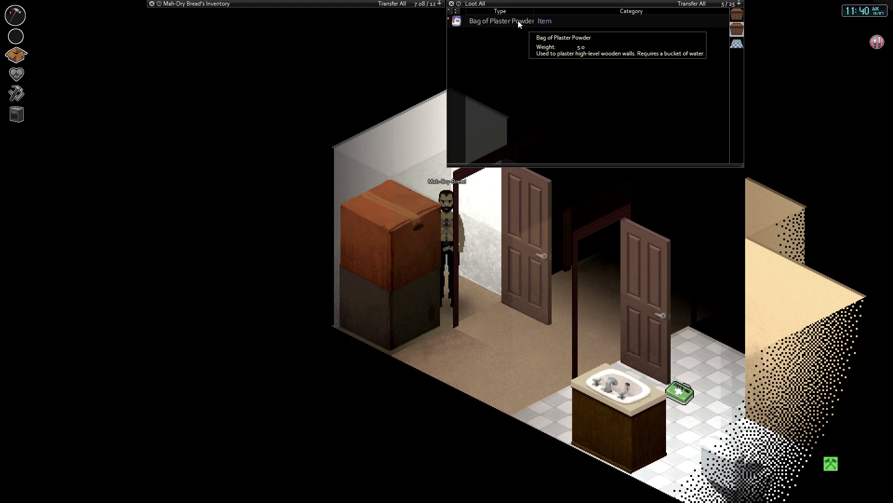
key(w)
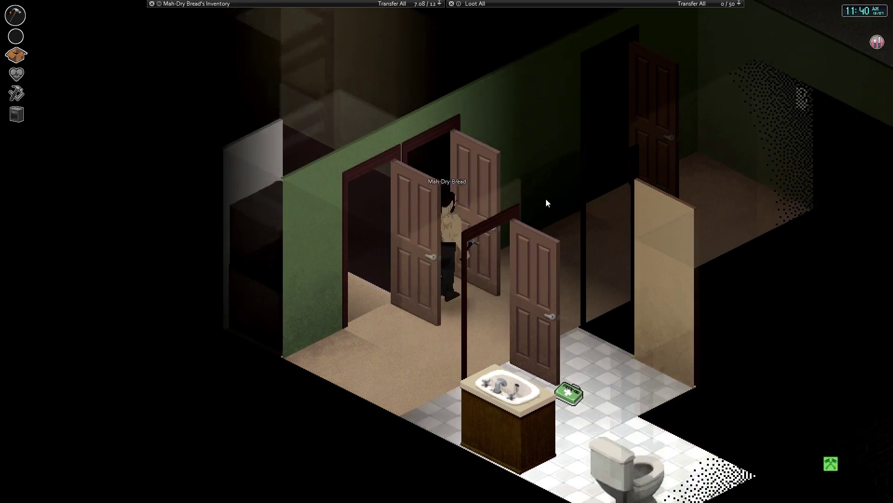
key(w)
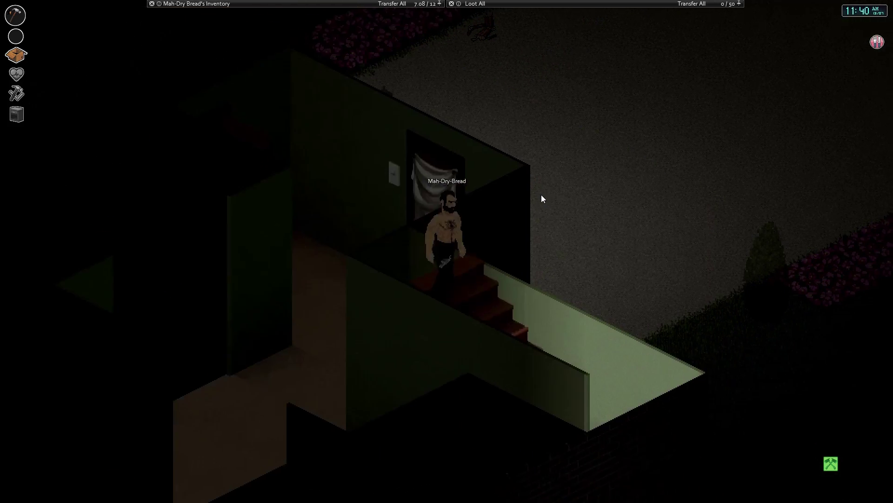
Walk downstairs into the living room and switch on the television
key(w)
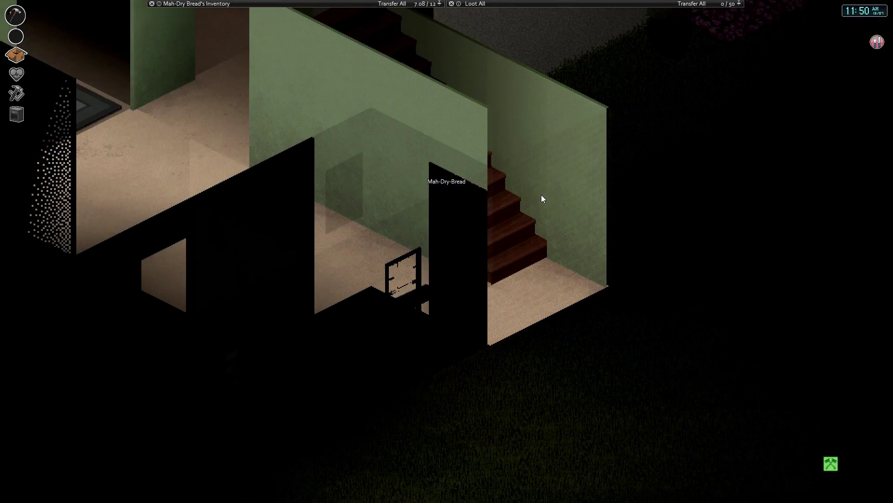
key(w)
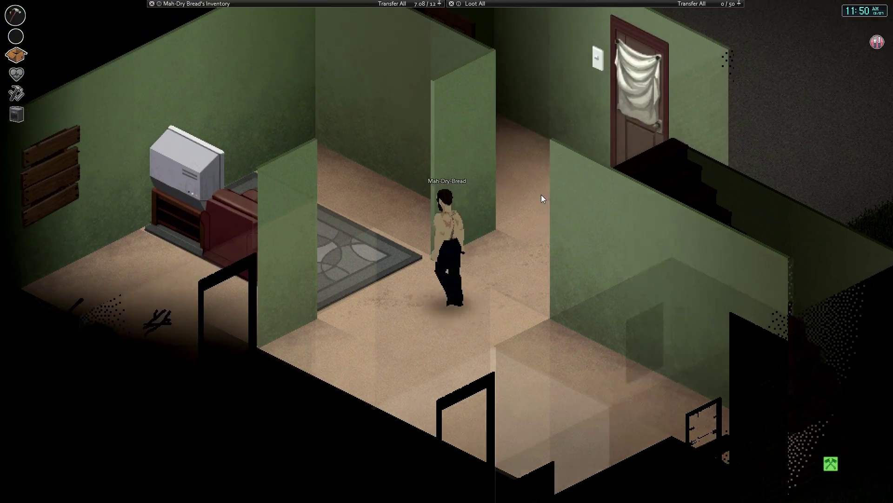
key(w)
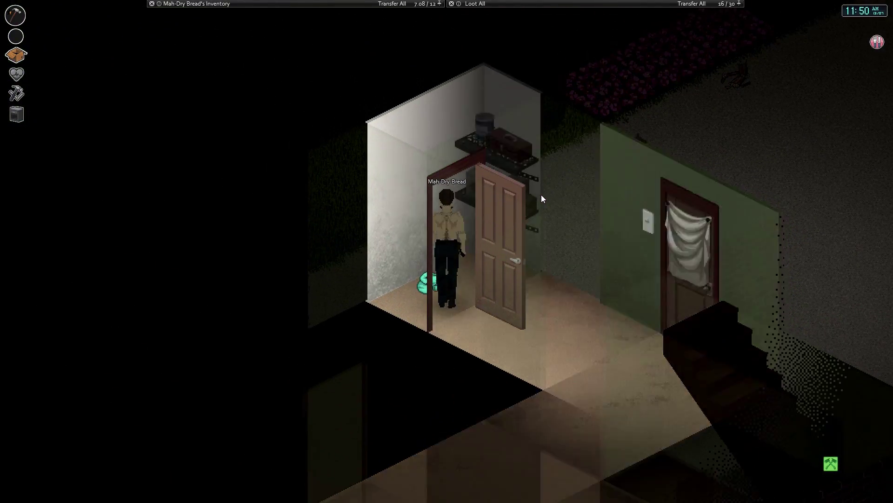
key(s)
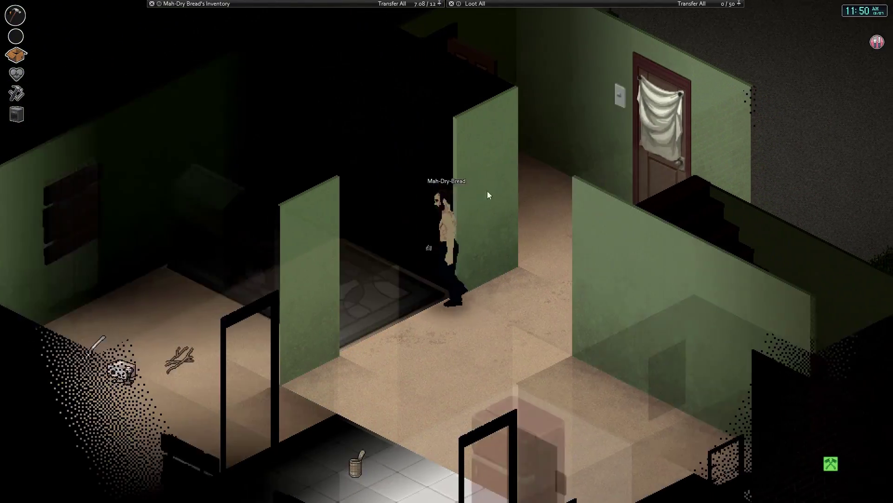
right_click(405, 308)
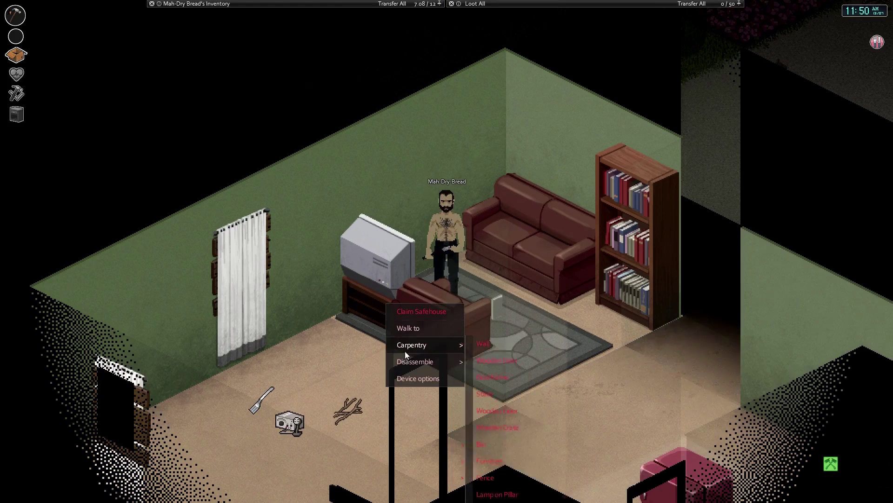
click(416, 379)
scroll(383, 222, down, 1)
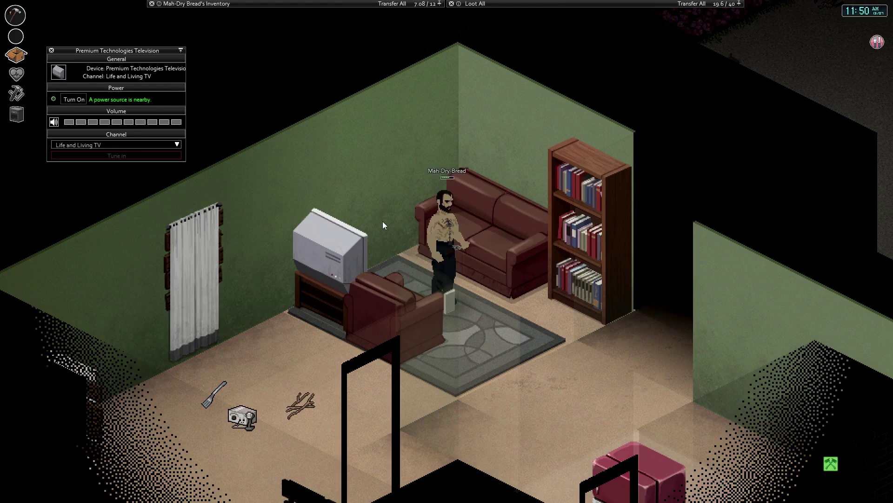
click(74, 99)
click(51, 50)
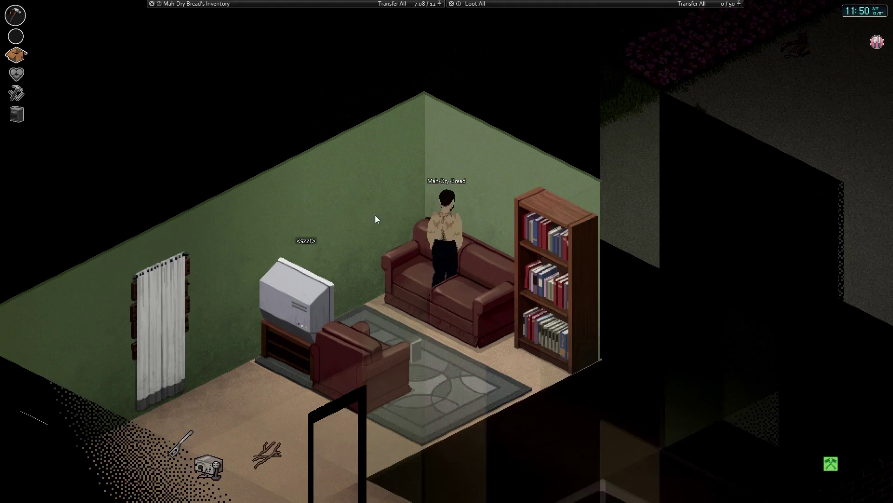
Start reading Carpentry for Intermediates from the inventory
click(188, 4)
right_click(186, 91)
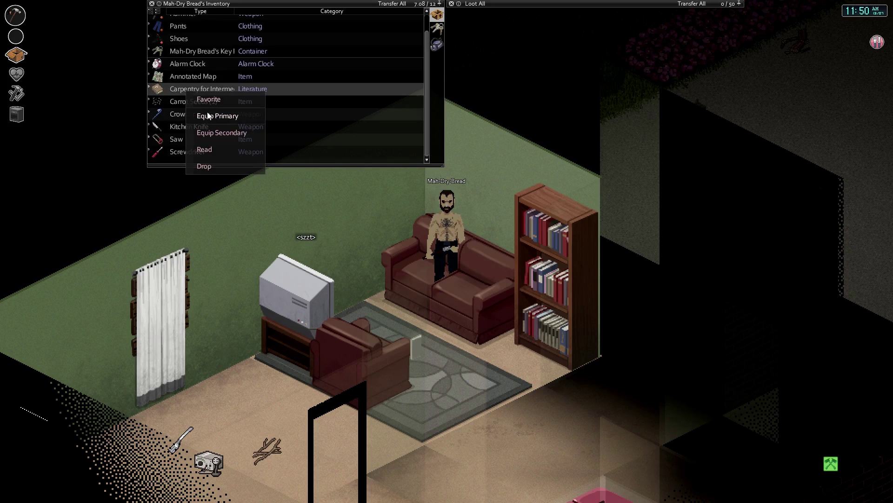
click(205, 150)
scroll(475, 277, down, 2)
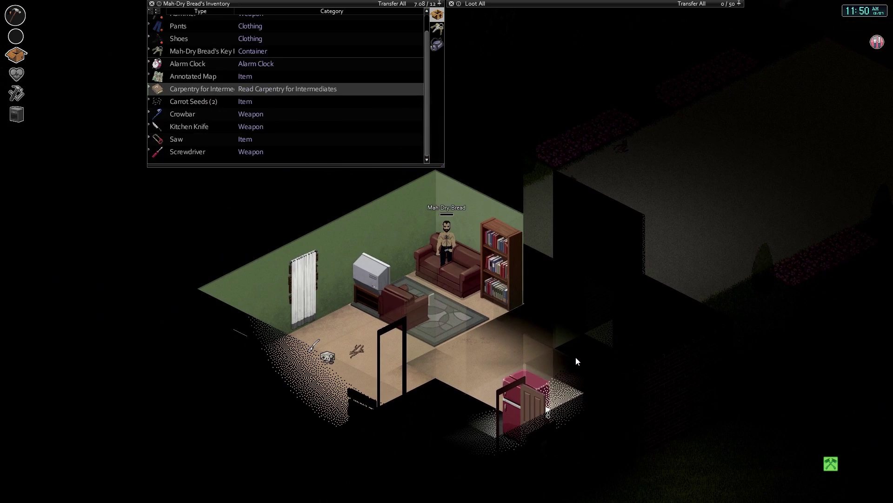
Open the Annotated Map and pan across town to centre on Town Hall and Church
right_click(199, 79)
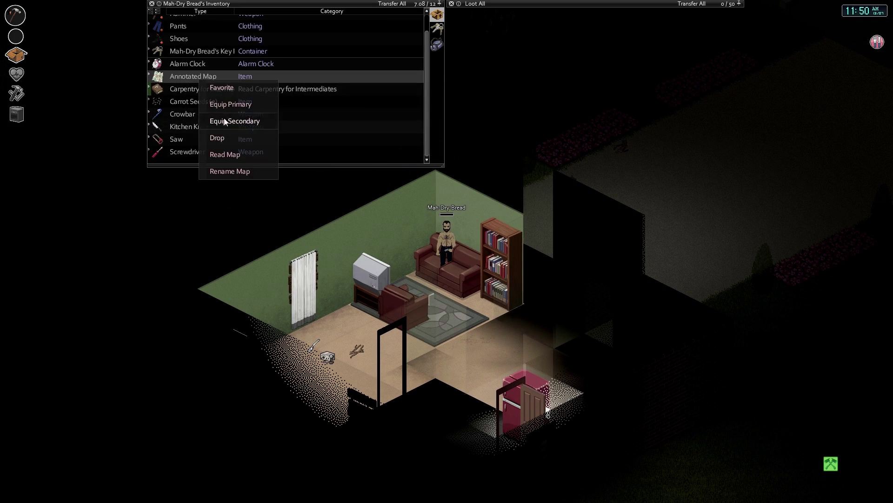
click(225, 155)
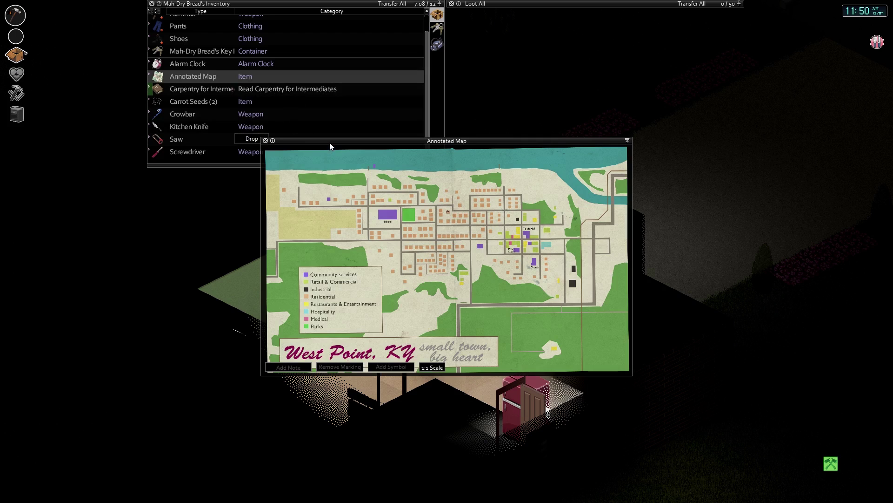
drag(330, 143, 373, 144)
scroll(477, 248, up, 2)
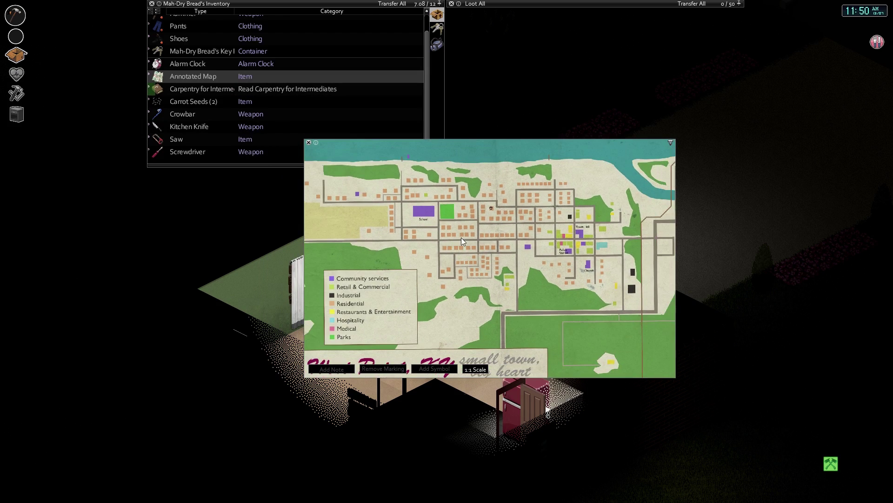
drag(461, 237, 461, 218)
scroll(460, 218, up, 2)
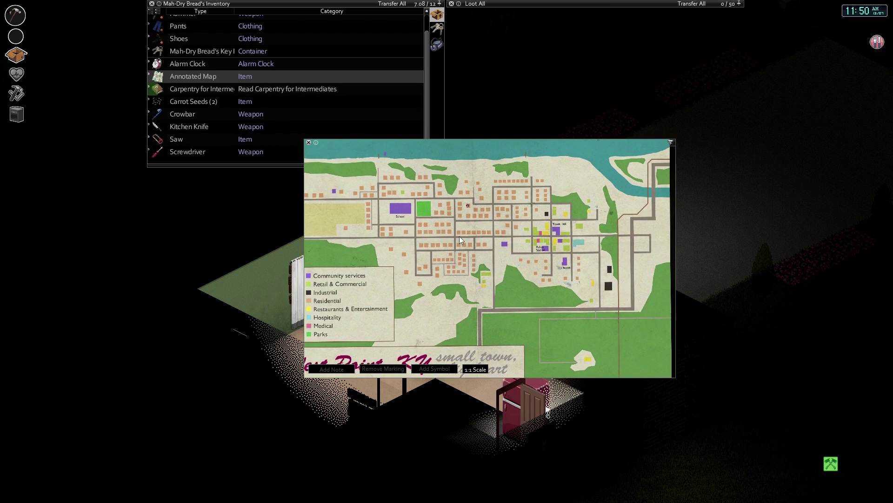
scroll(483, 239, up, 2)
drag(600, 234, 393, 212)
scroll(419, 244, down, 2)
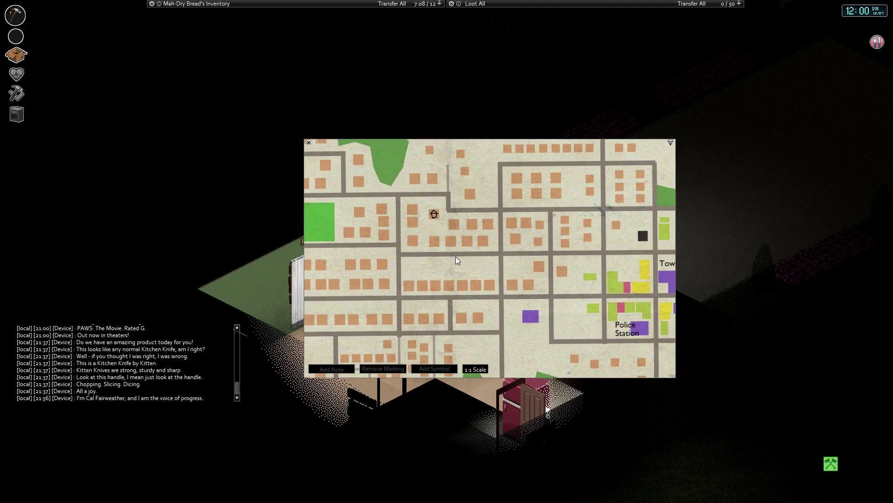
scroll(456, 256, up, 2)
mouse_move(526, 236)
mouse_down()
mouse_move(491, 229)
mouse_move(527, 303)
mouse_up()
scroll(504, 252, down, 1)
scroll(527, 302, down, 2)
Pan the map across the town centre toward the Church area
drag(425, 274, 514, 248)
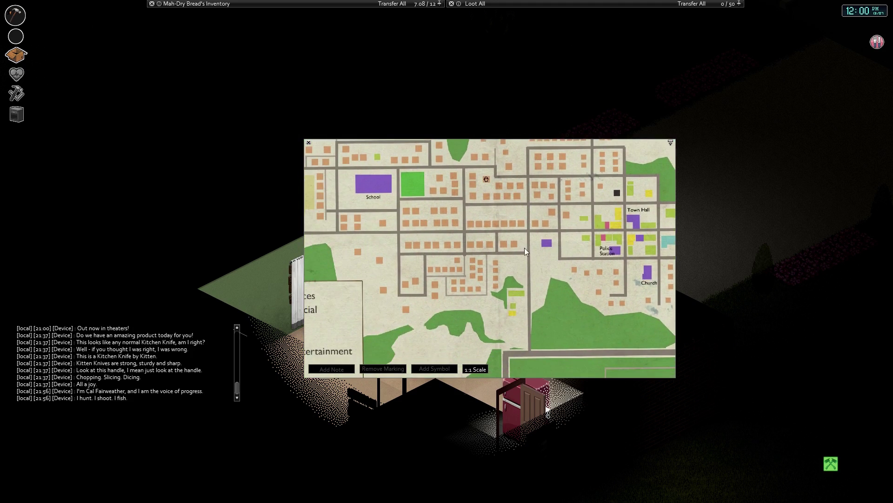
scroll(514, 248, down, 2)
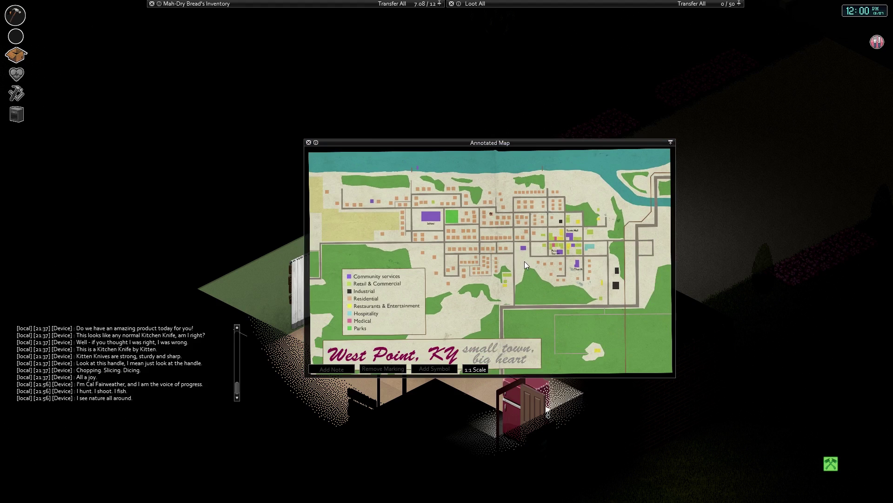
scroll(562, 251, up, 2)
scroll(577, 258, down, 2)
scroll(592, 238, up, 2)
scroll(602, 245, up, 2)
scroll(612, 239, up, 2)
mouse_move(611, 239)
mouse_down()
mouse_move(425, 241)
mouse_move(492, 237)
mouse_move(613, 211)
mouse_move(524, 208)
mouse_up()
scroll(429, 238, down, 2)
scroll(614, 211, up, 2)
scroll(513, 238, up, 2)
scroll(515, 229, up, 1)
scroll(485, 234, up, 1)
scroll(475, 224, up, 1)
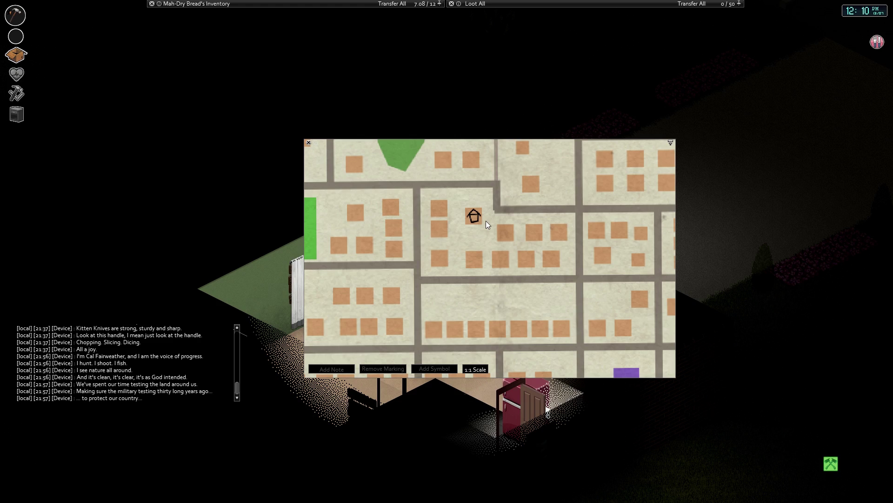
scroll(487, 221, down, 2)
scroll(501, 286, down, 2)
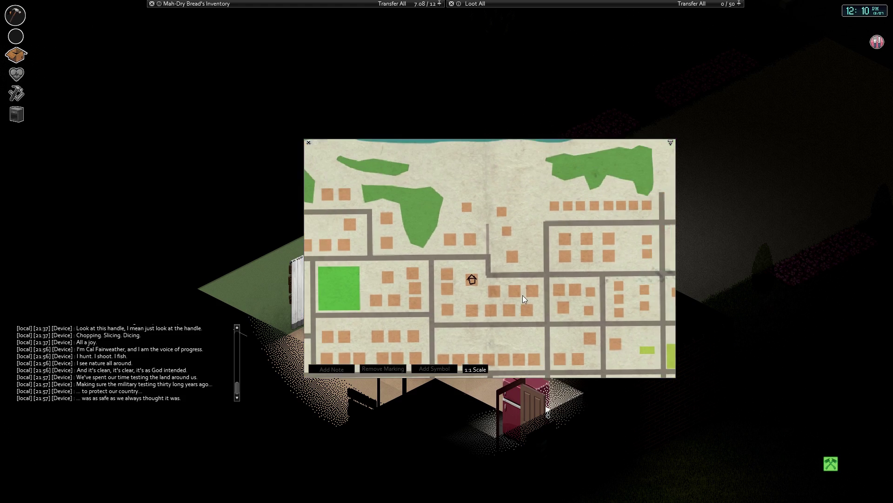
scroll(523, 295, down, 2)
drag(522, 295, 512, 291)
scroll(512, 290, down, 2)
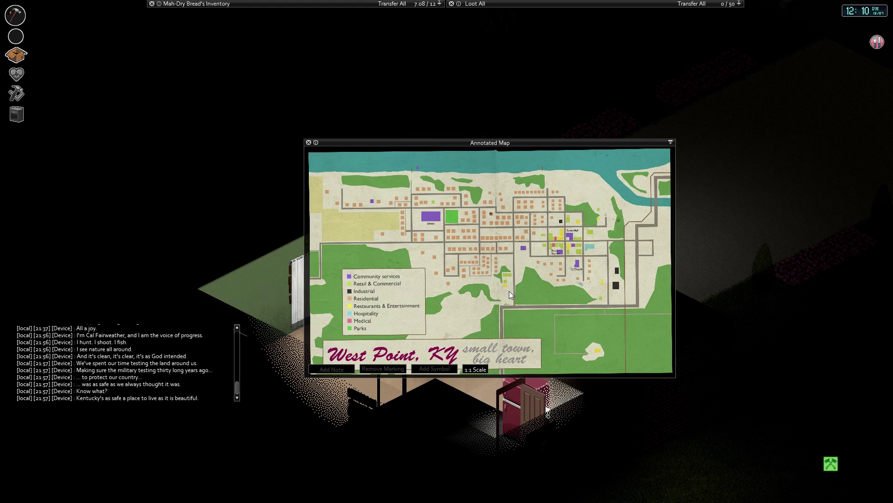
scroll(497, 213, up, 3)
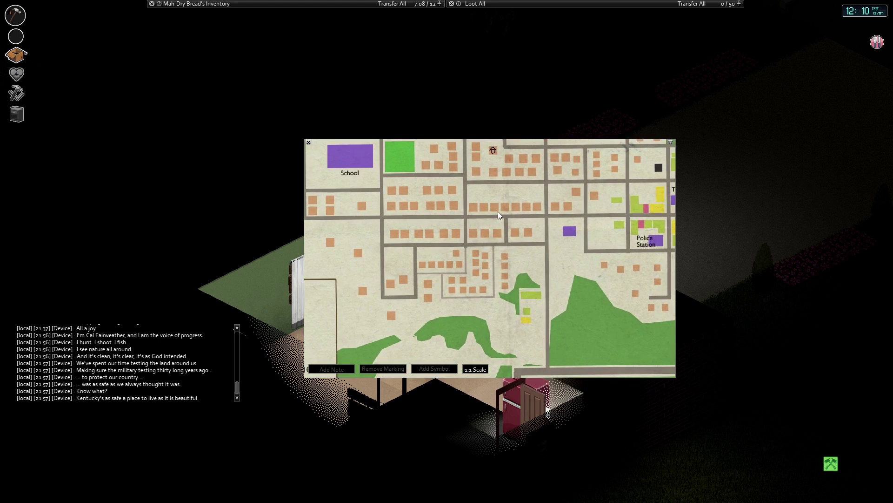
scroll(498, 212, down, 3)
scroll(498, 212, up, 4)
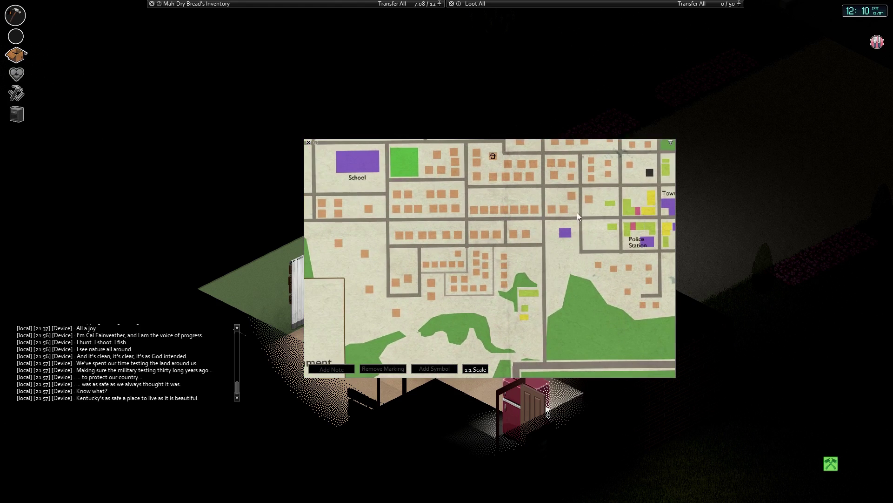
mouse_move(584, 212)
mouse_down()
mouse_move(459, 224)
mouse_move(442, 255)
mouse_move(502, 274)
mouse_move(412, 240)
mouse_move(496, 242)
mouse_move(486, 243)
mouse_up()
scroll(470, 230, up, 2)
scroll(568, 275, down, 3)
scroll(487, 243, up, 3)
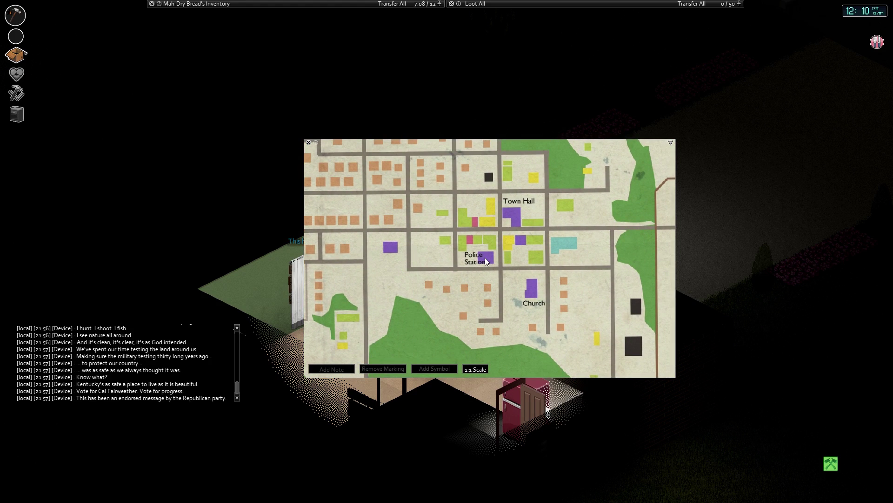
scroll(486, 259, down, 3)
scroll(465, 259, down, 3)
scroll(462, 259, down, 2)
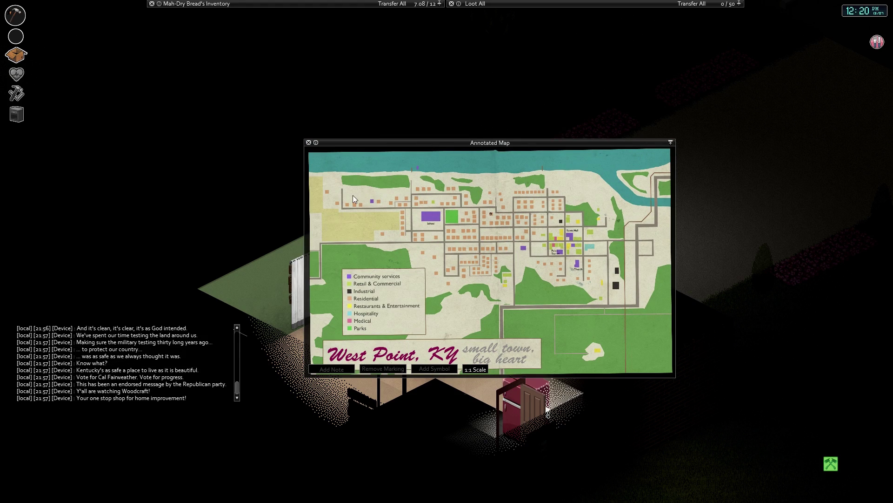
scroll(566, 229, up, 3)
scroll(618, 243, up, 2)
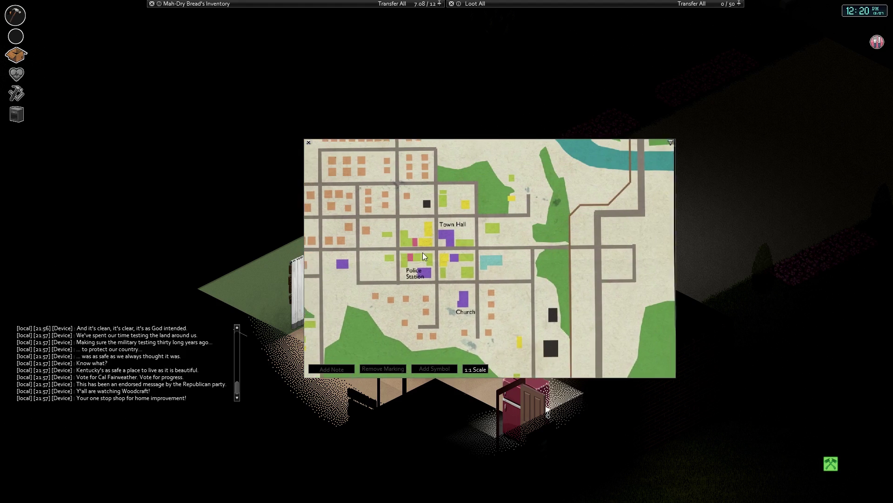
scroll(437, 250, up, 2)
scroll(488, 244, up, 2)
drag(489, 244, 484, 241)
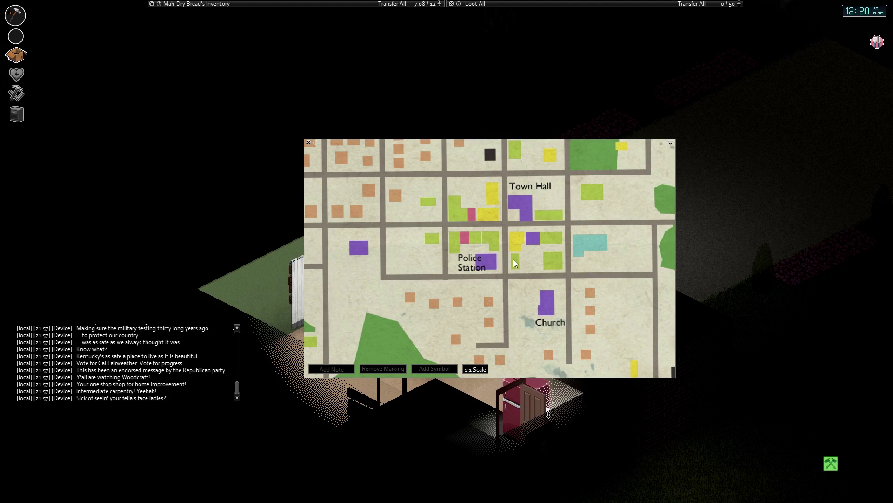
drag(518, 260, 429, 175)
scroll(486, 258, down, 3)
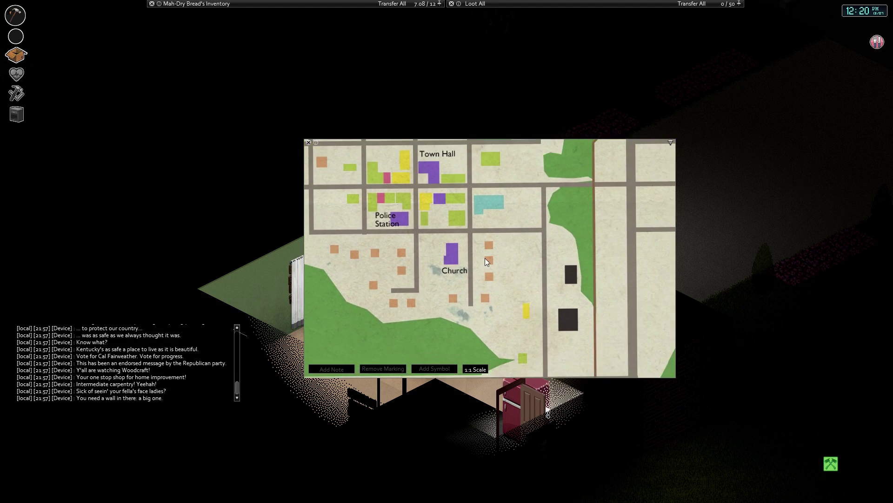
scroll(496, 259, down, 3)
scroll(495, 258, down, 3)
scroll(495, 258, down, 2)
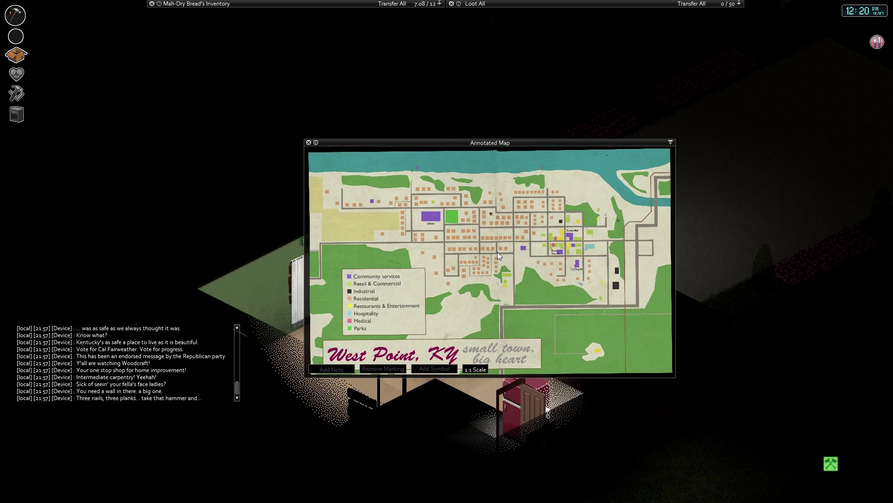
Close the map, store it on the bookshelf, and resume reading Carpentry for Intermediates
click(309, 143)
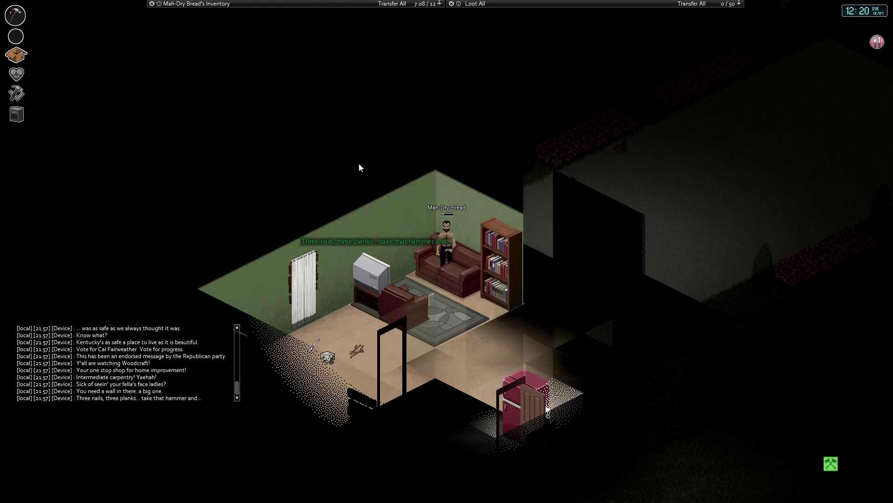
scroll(516, 274, up, 3)
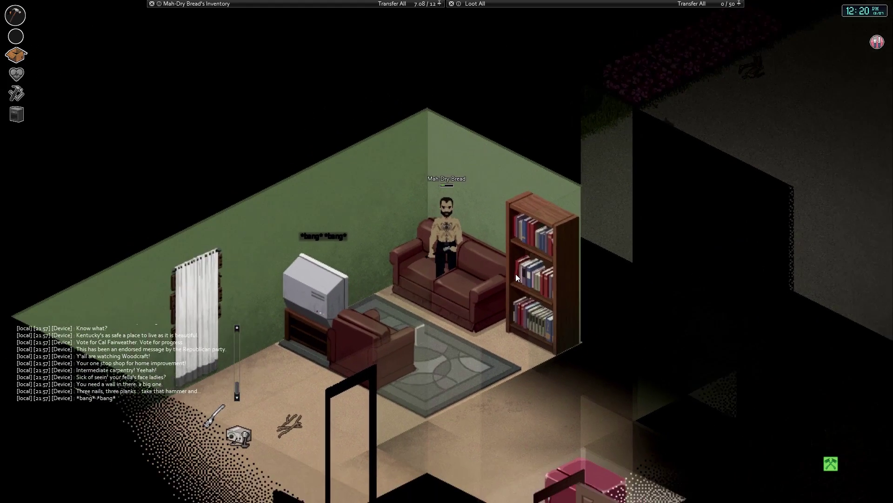
scroll(516, 273, down, 1)
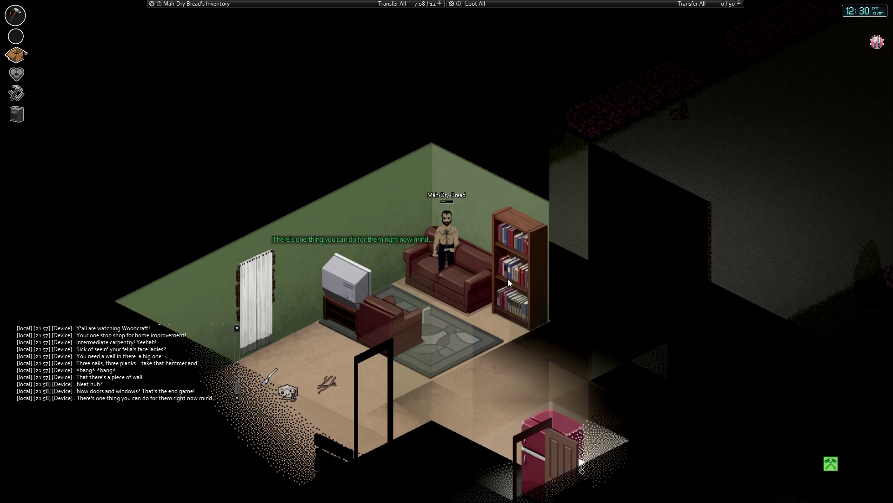
click(508, 289)
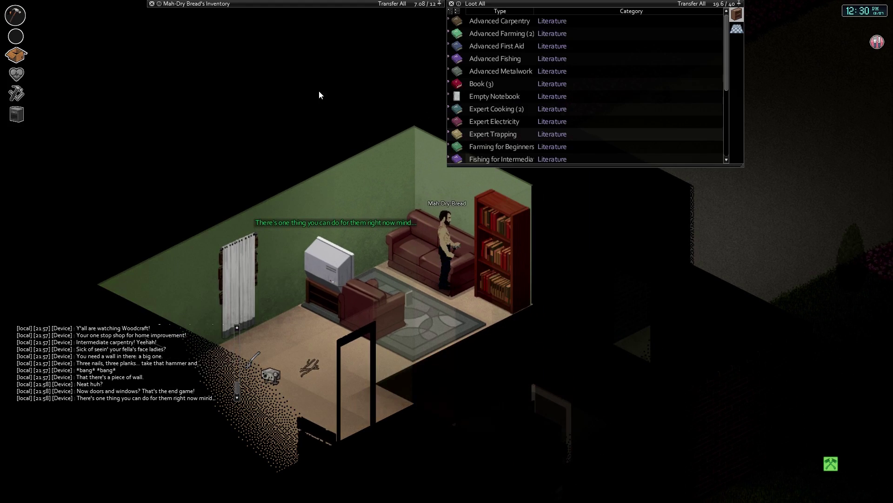
drag(233, 78, 394, 81)
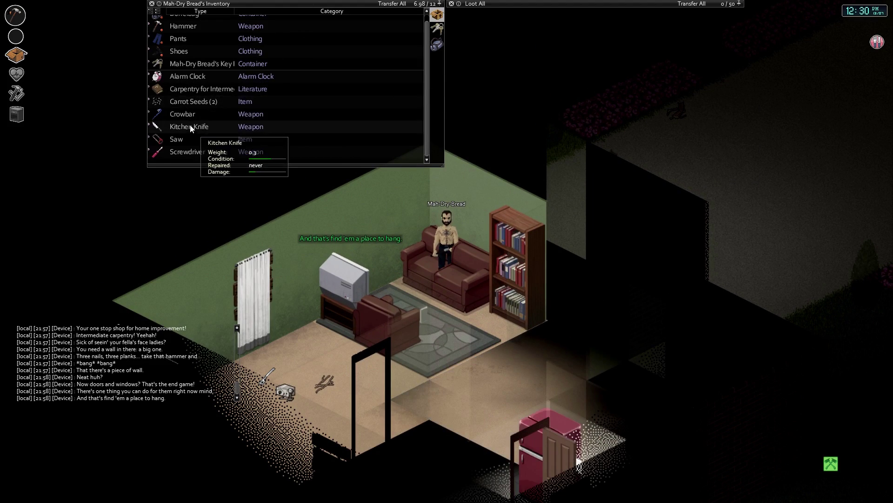
right_click(195, 89)
click(207, 149)
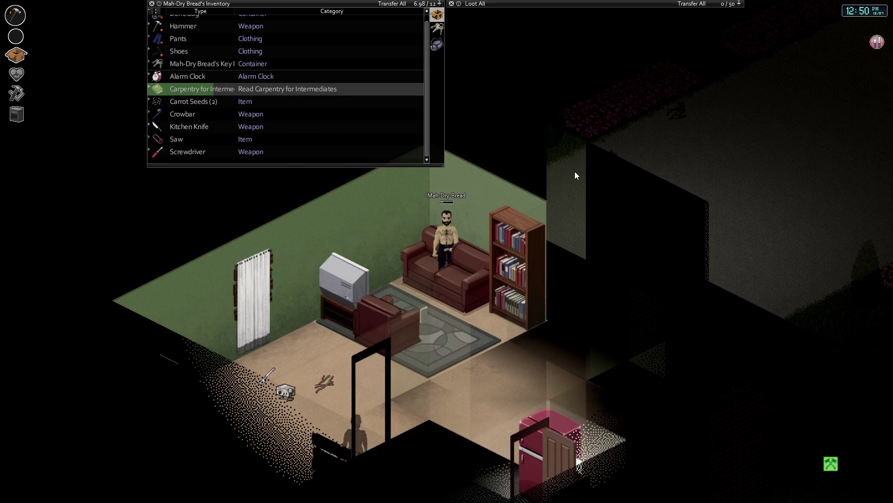
Pick up the Premium Technologies Ham Radio from the floor near the door
key(i)
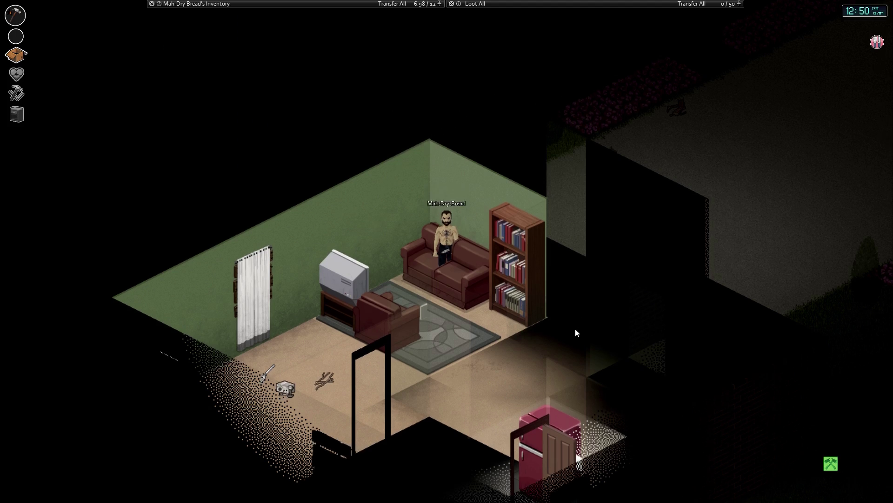
right_click(293, 319)
mouse_move(316, 385)
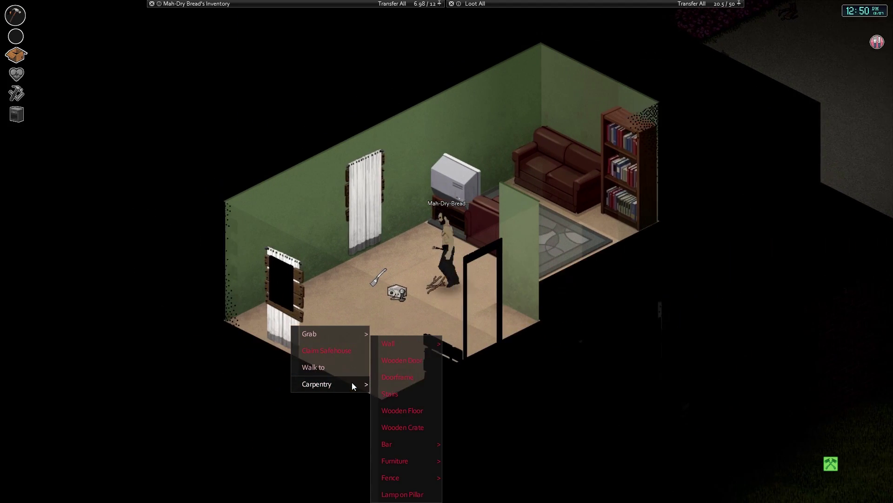
mouse_move(309, 334)
click(406, 332)
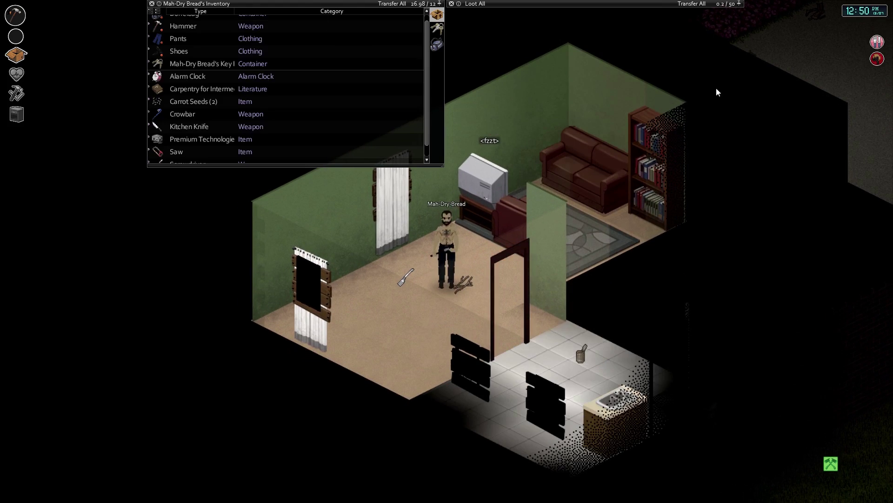
scroll(203, 101, down, 1)
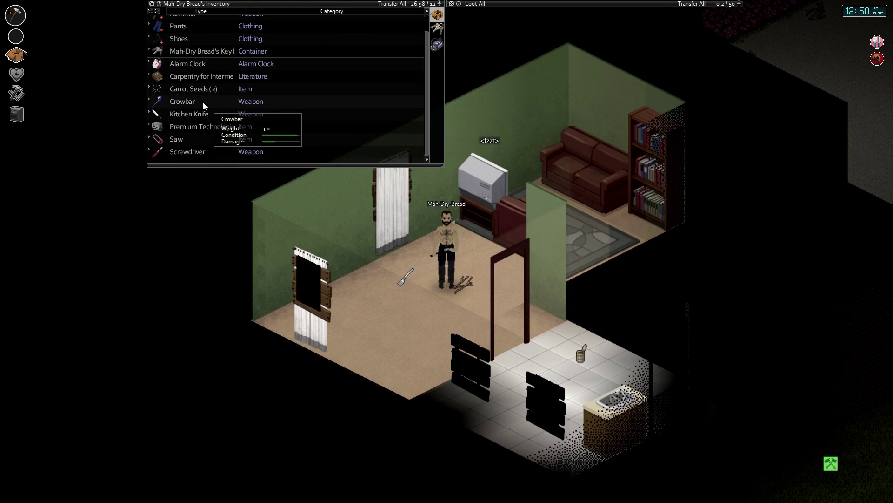
scroll(205, 146, up, 1)
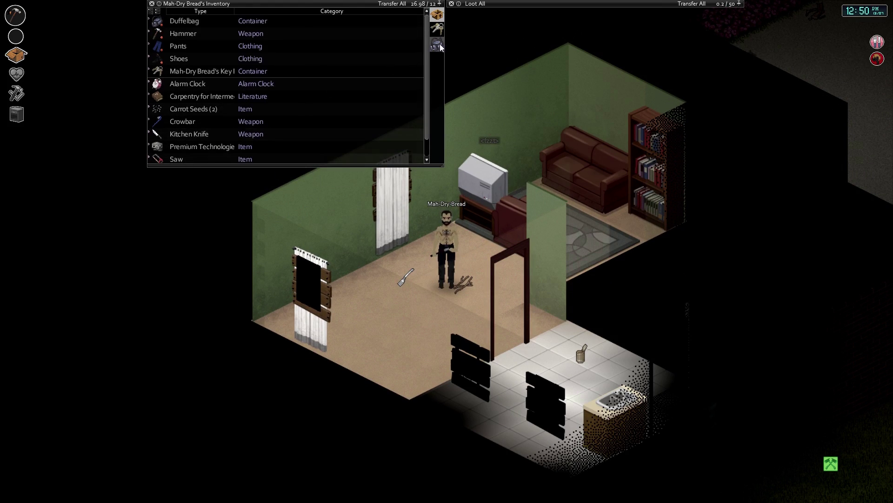
Rotate the ham radio with the Place tool and set it by the boarded window
click(17, 94)
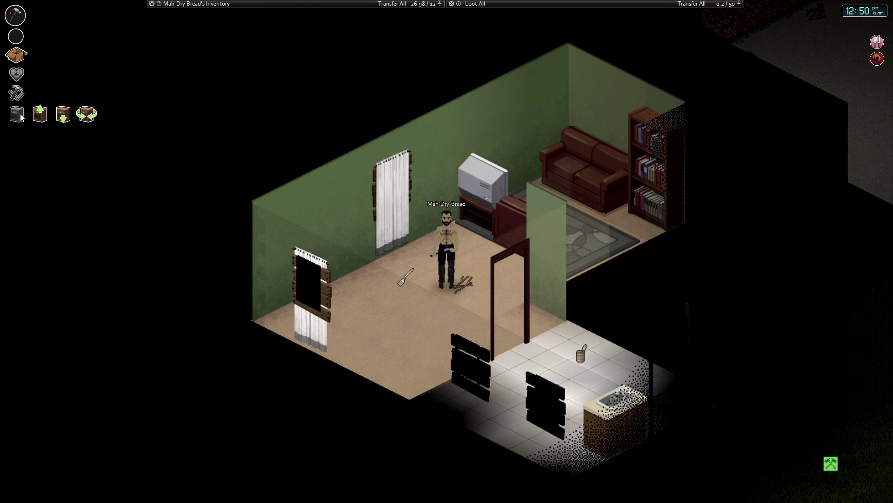
click(63, 115)
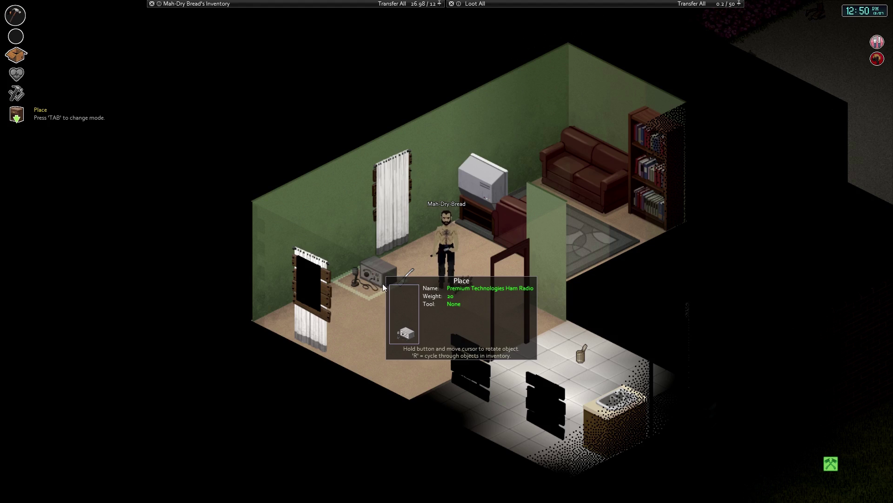
drag(385, 284, 435, 282)
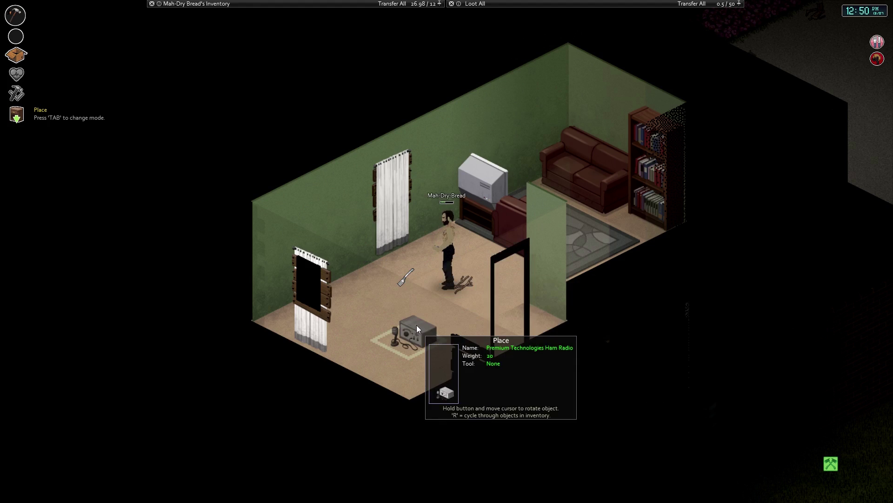
click(417, 325)
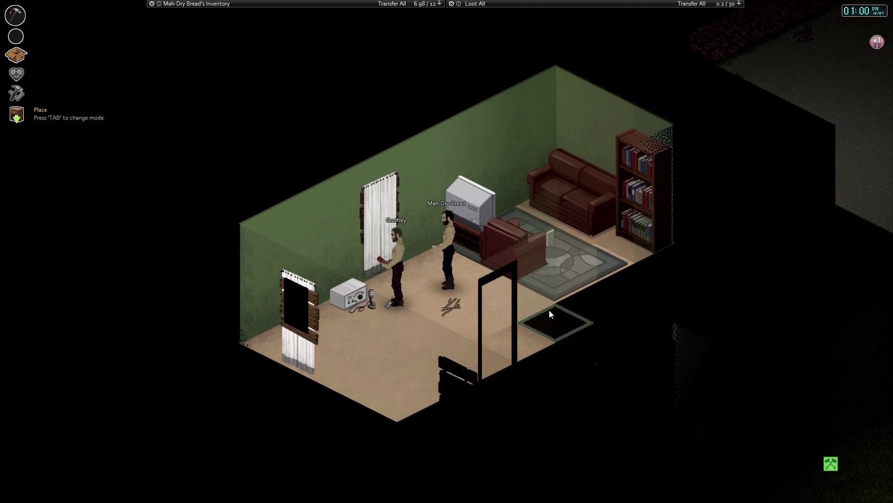
Open the ham radio's device options, review them, and close the panel
right_click(401, 297)
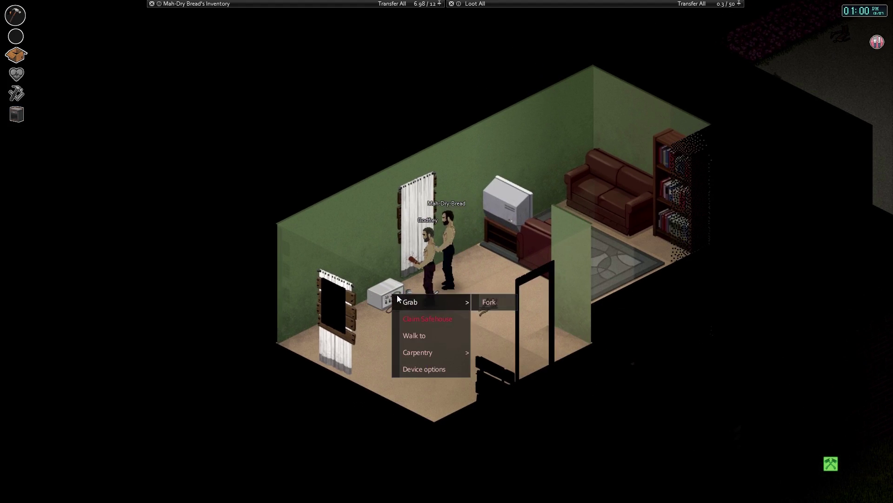
click(429, 370)
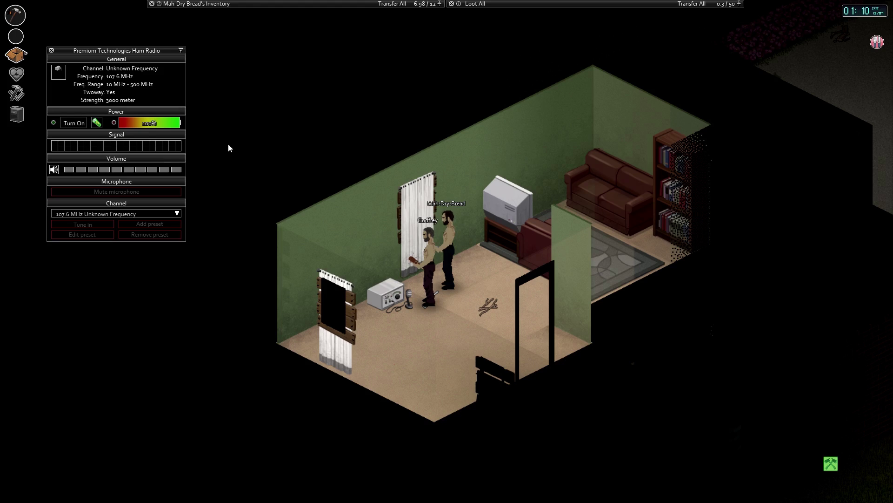
click(51, 51)
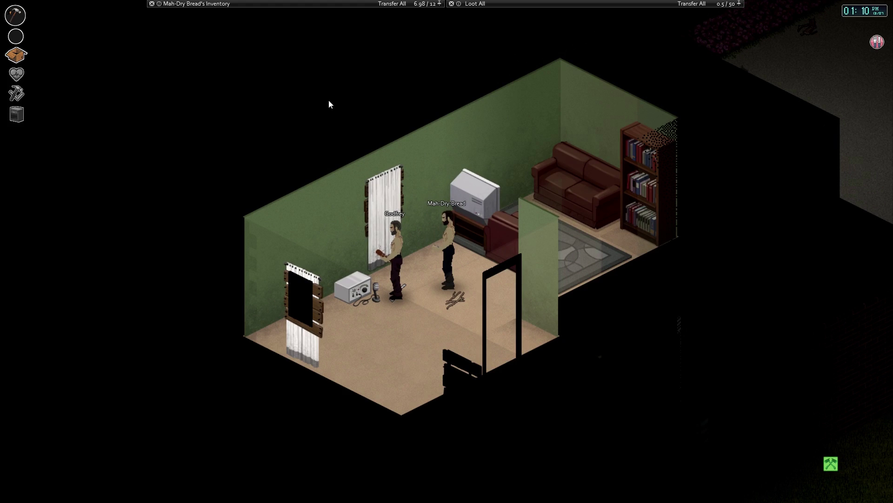
Walk the survivor past the sofa, armchair and TV into the kitchen
key(d)
key(s)
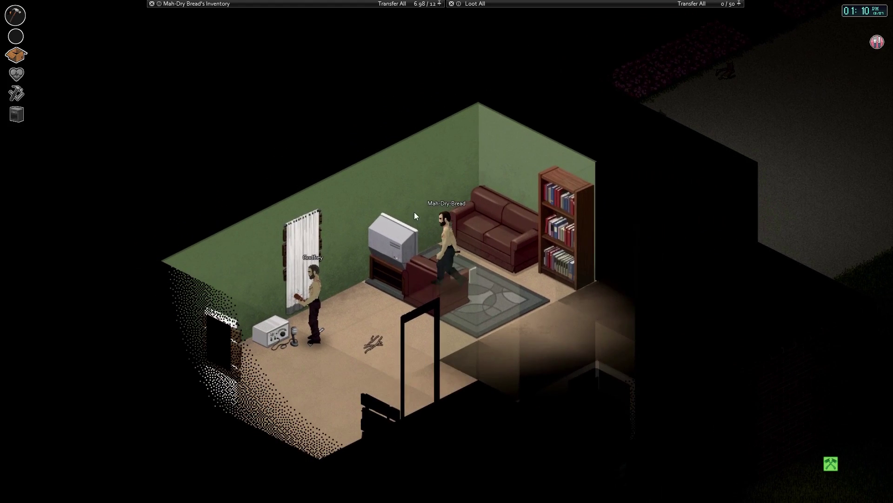
key(s)
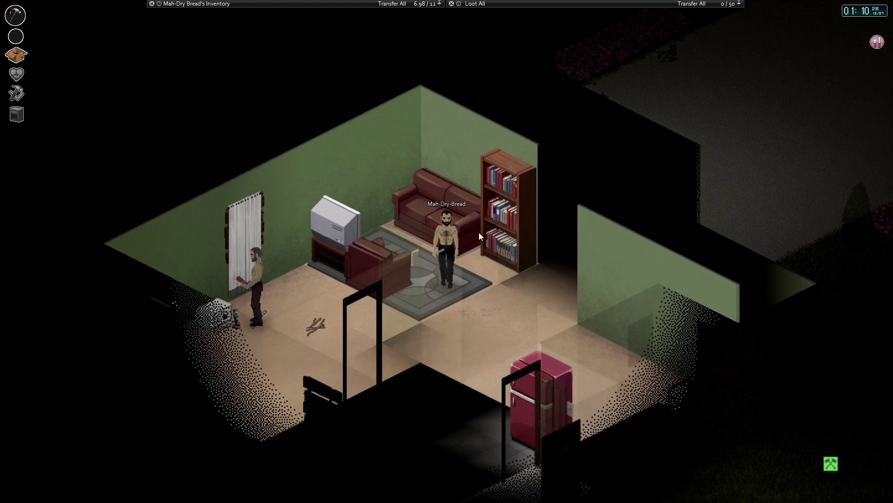
key(a)
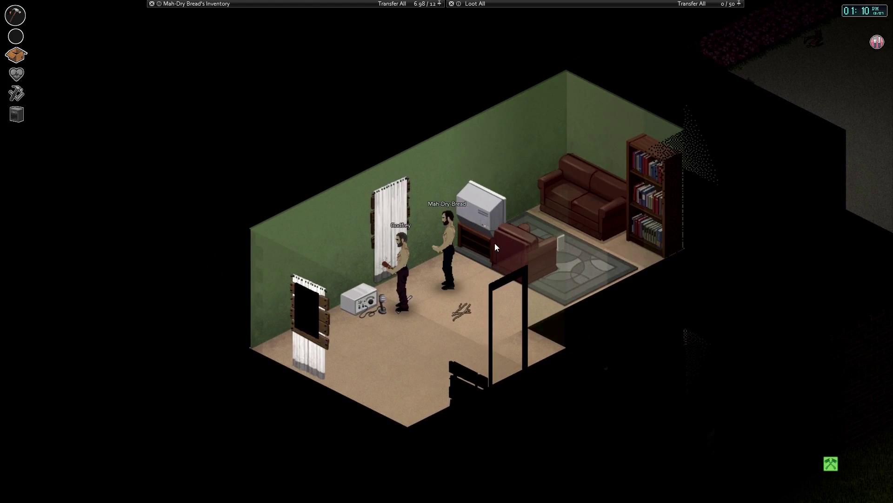
key(s)
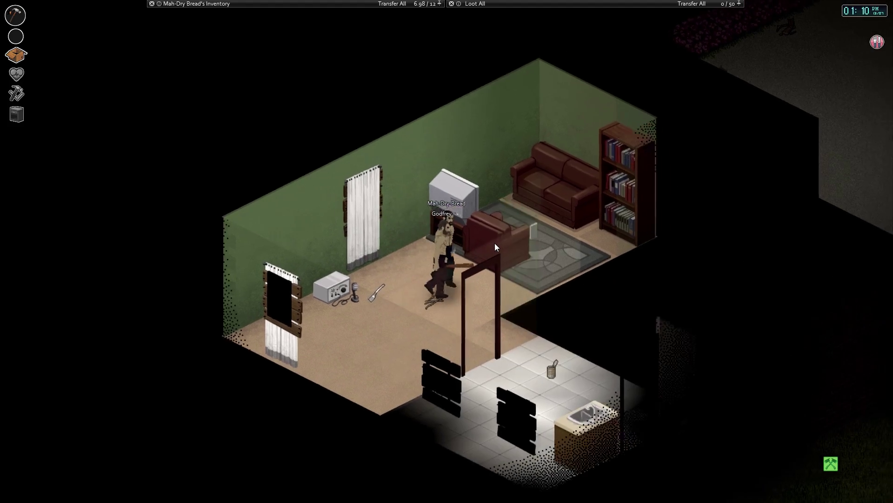